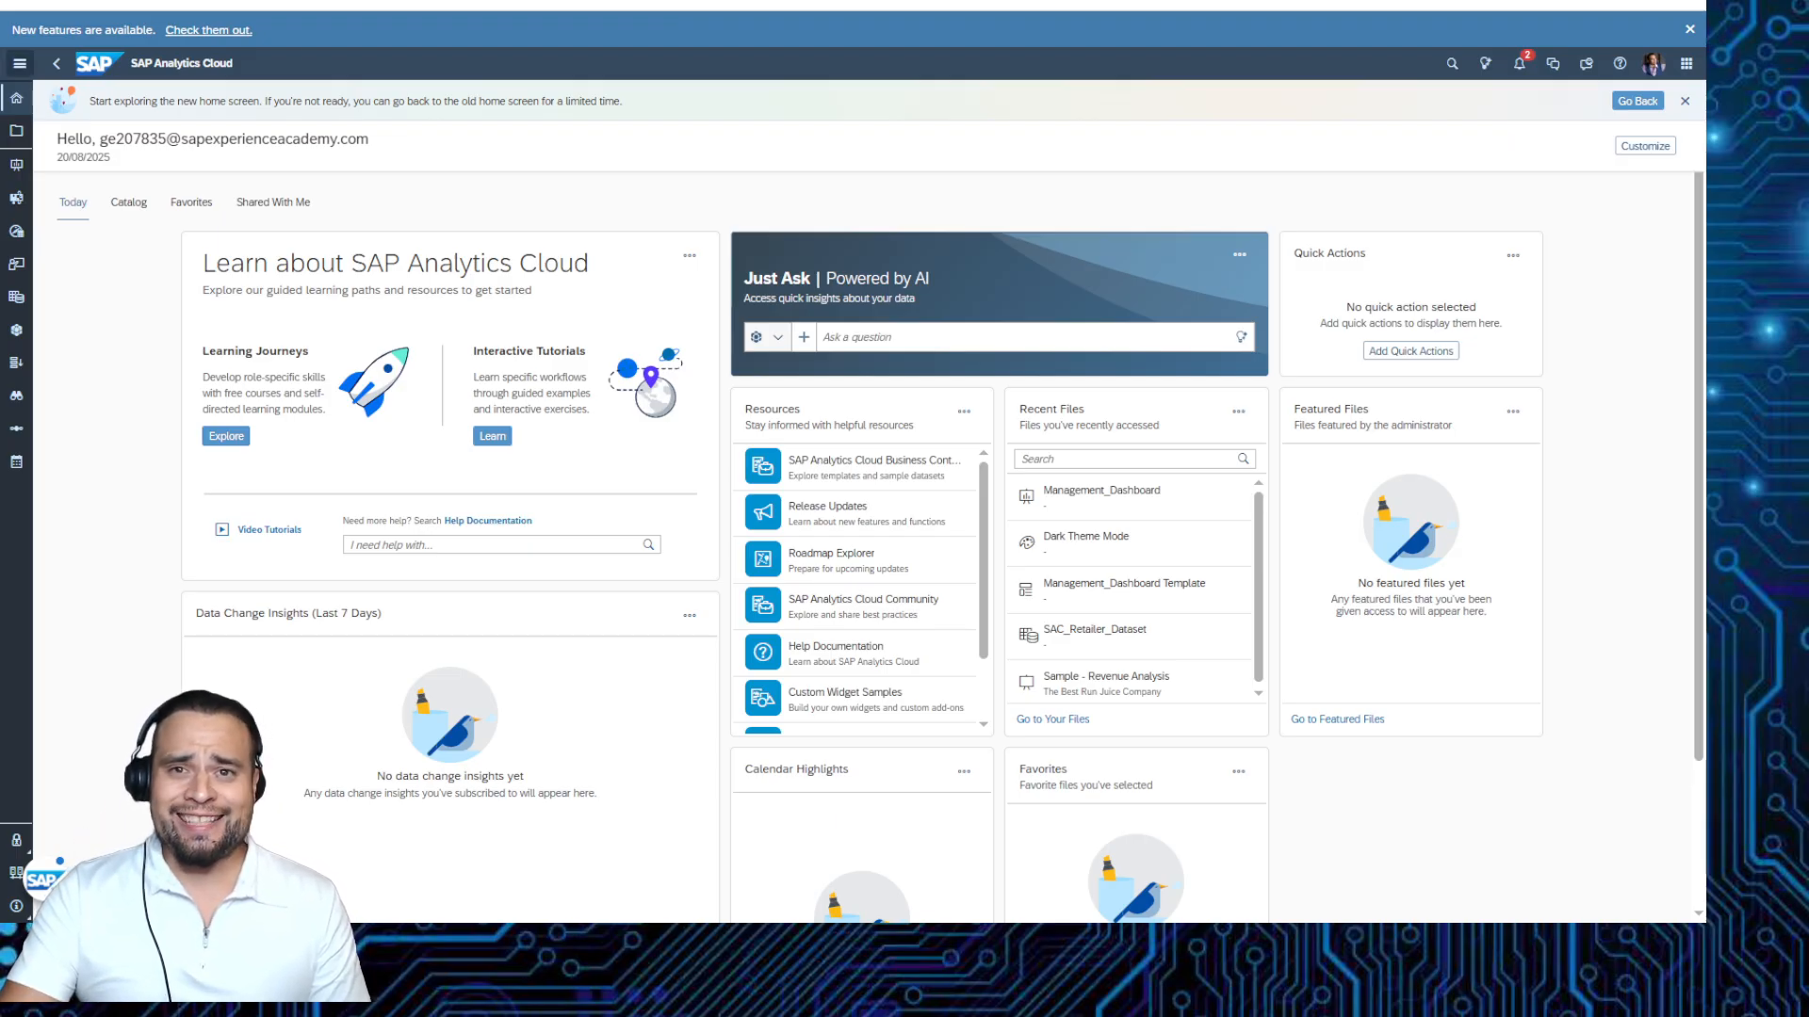
Open the Management_Dashboard story from the recent files in Stories and collapse the navigation sidebar.
click(19, 64)
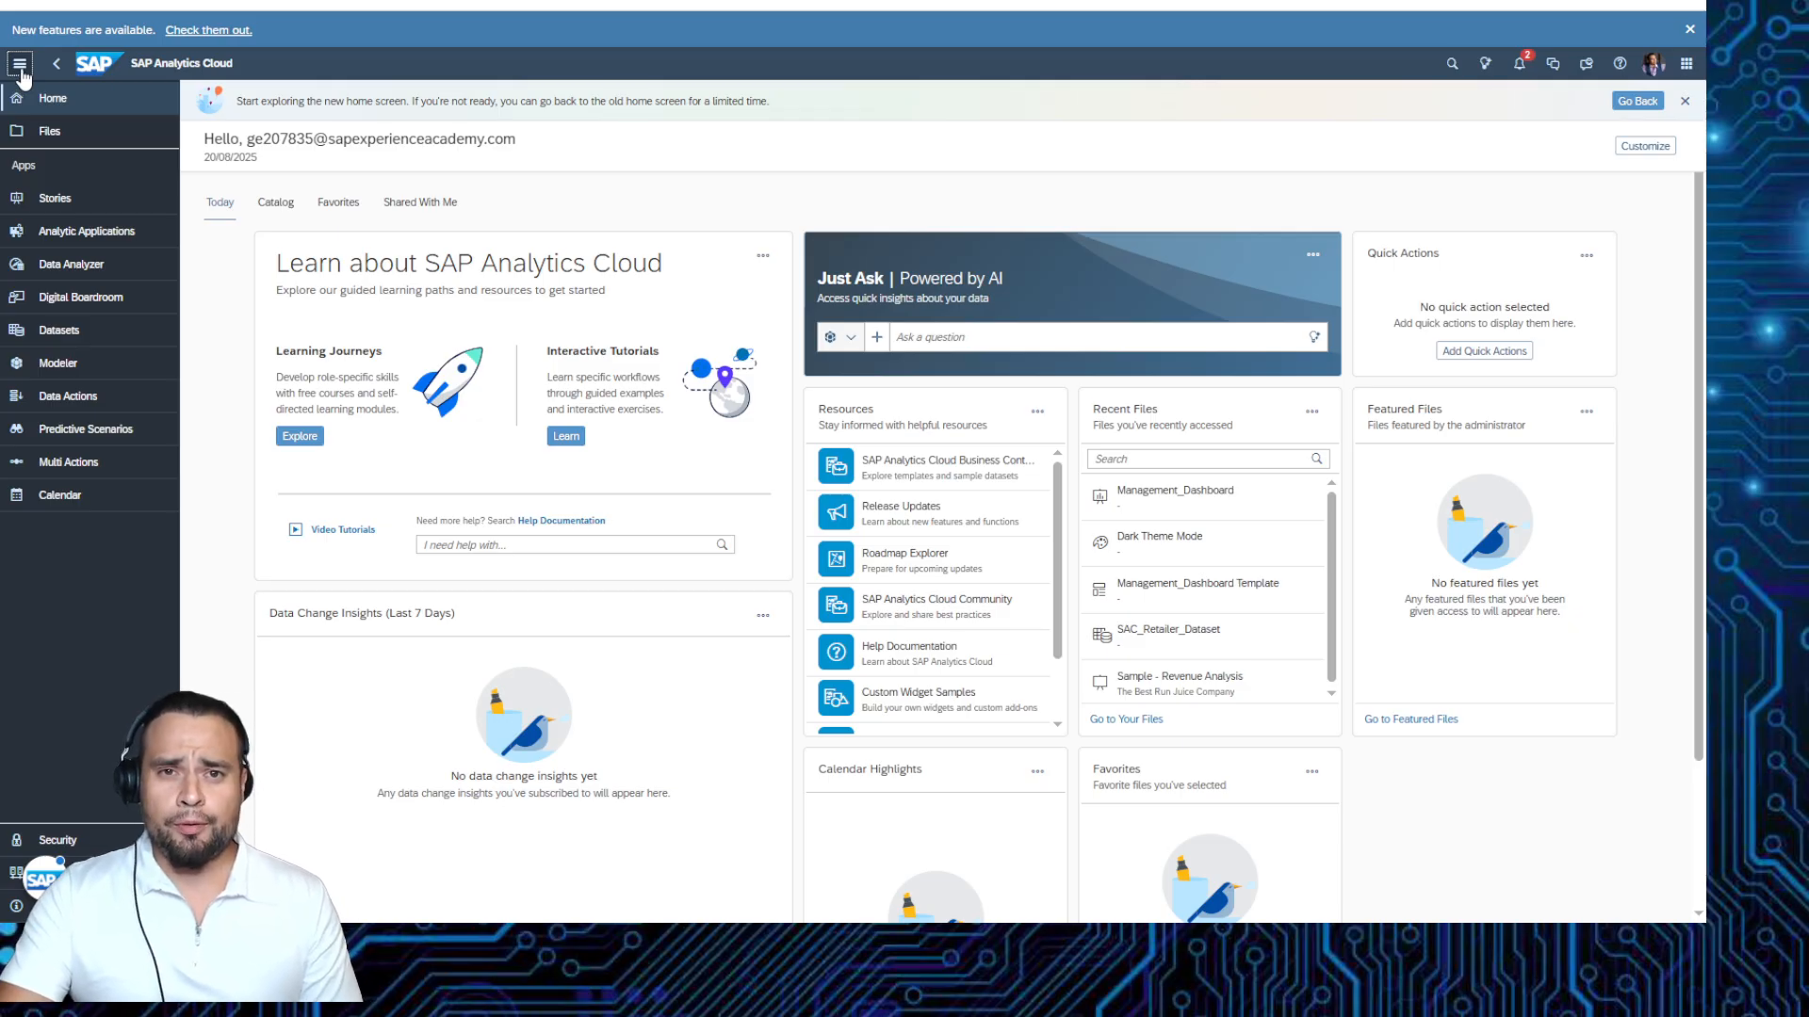
click(57, 199)
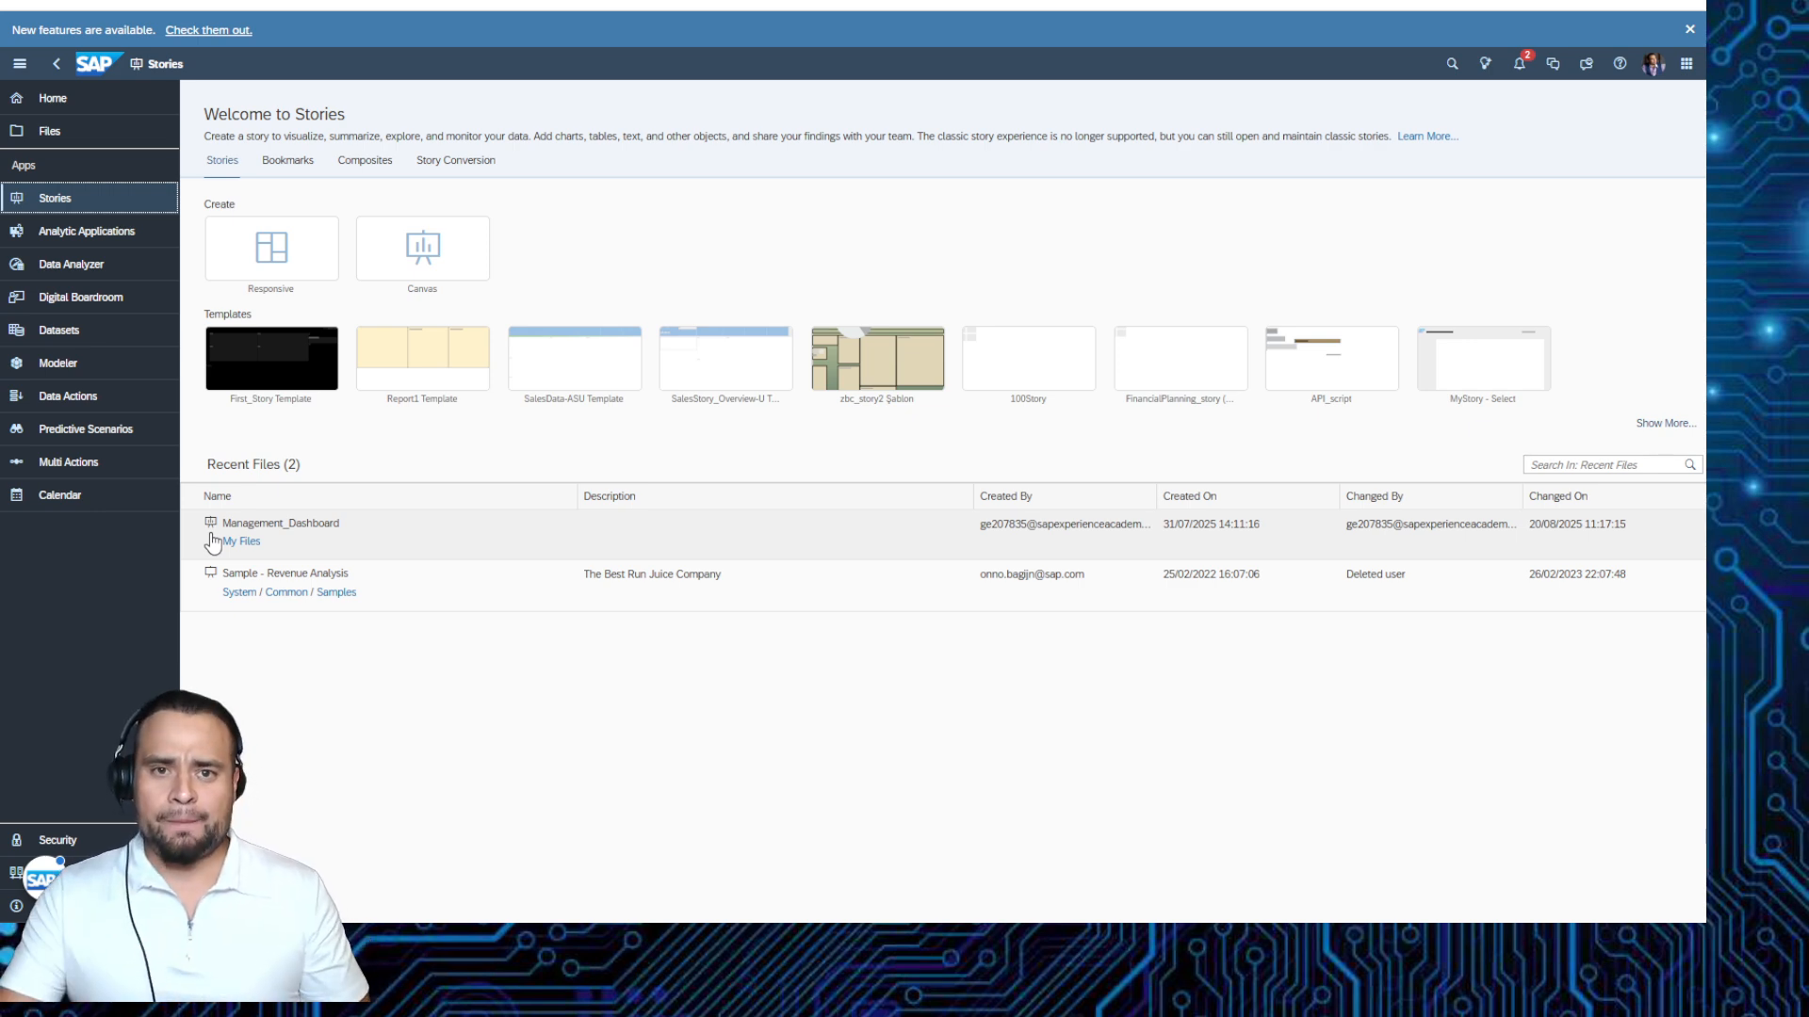
click(314, 530)
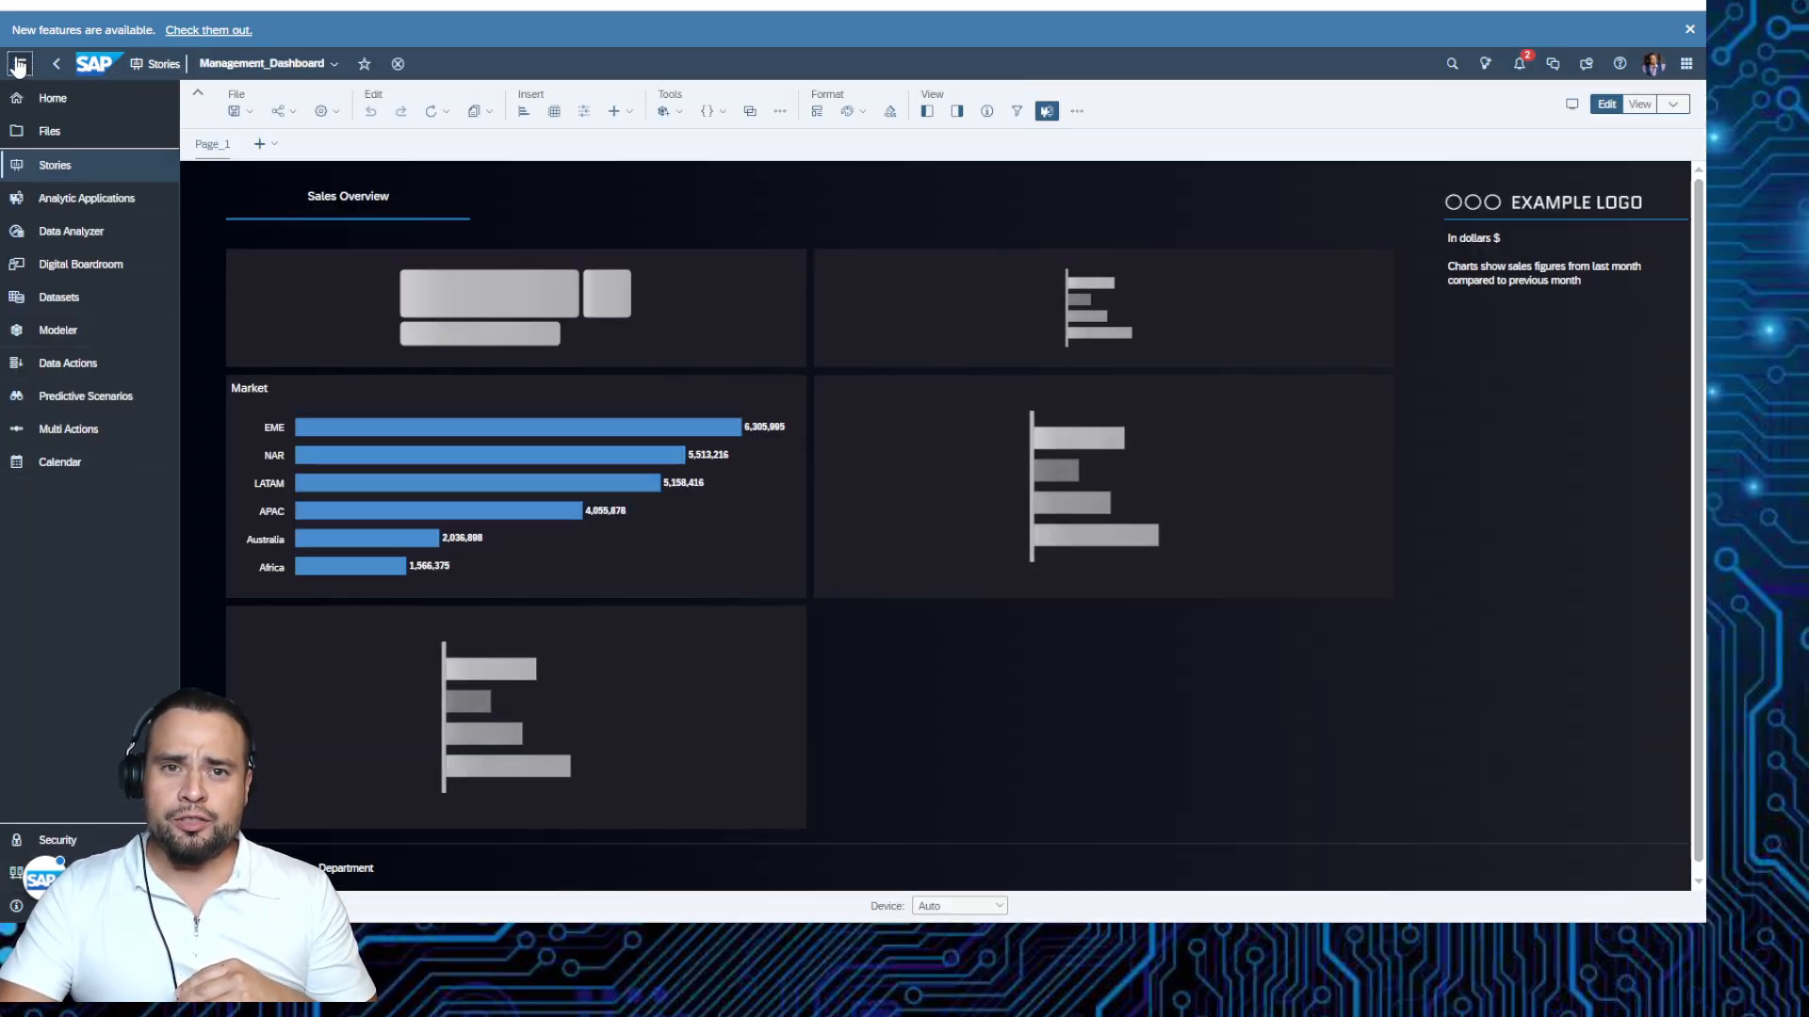
click(18, 65)
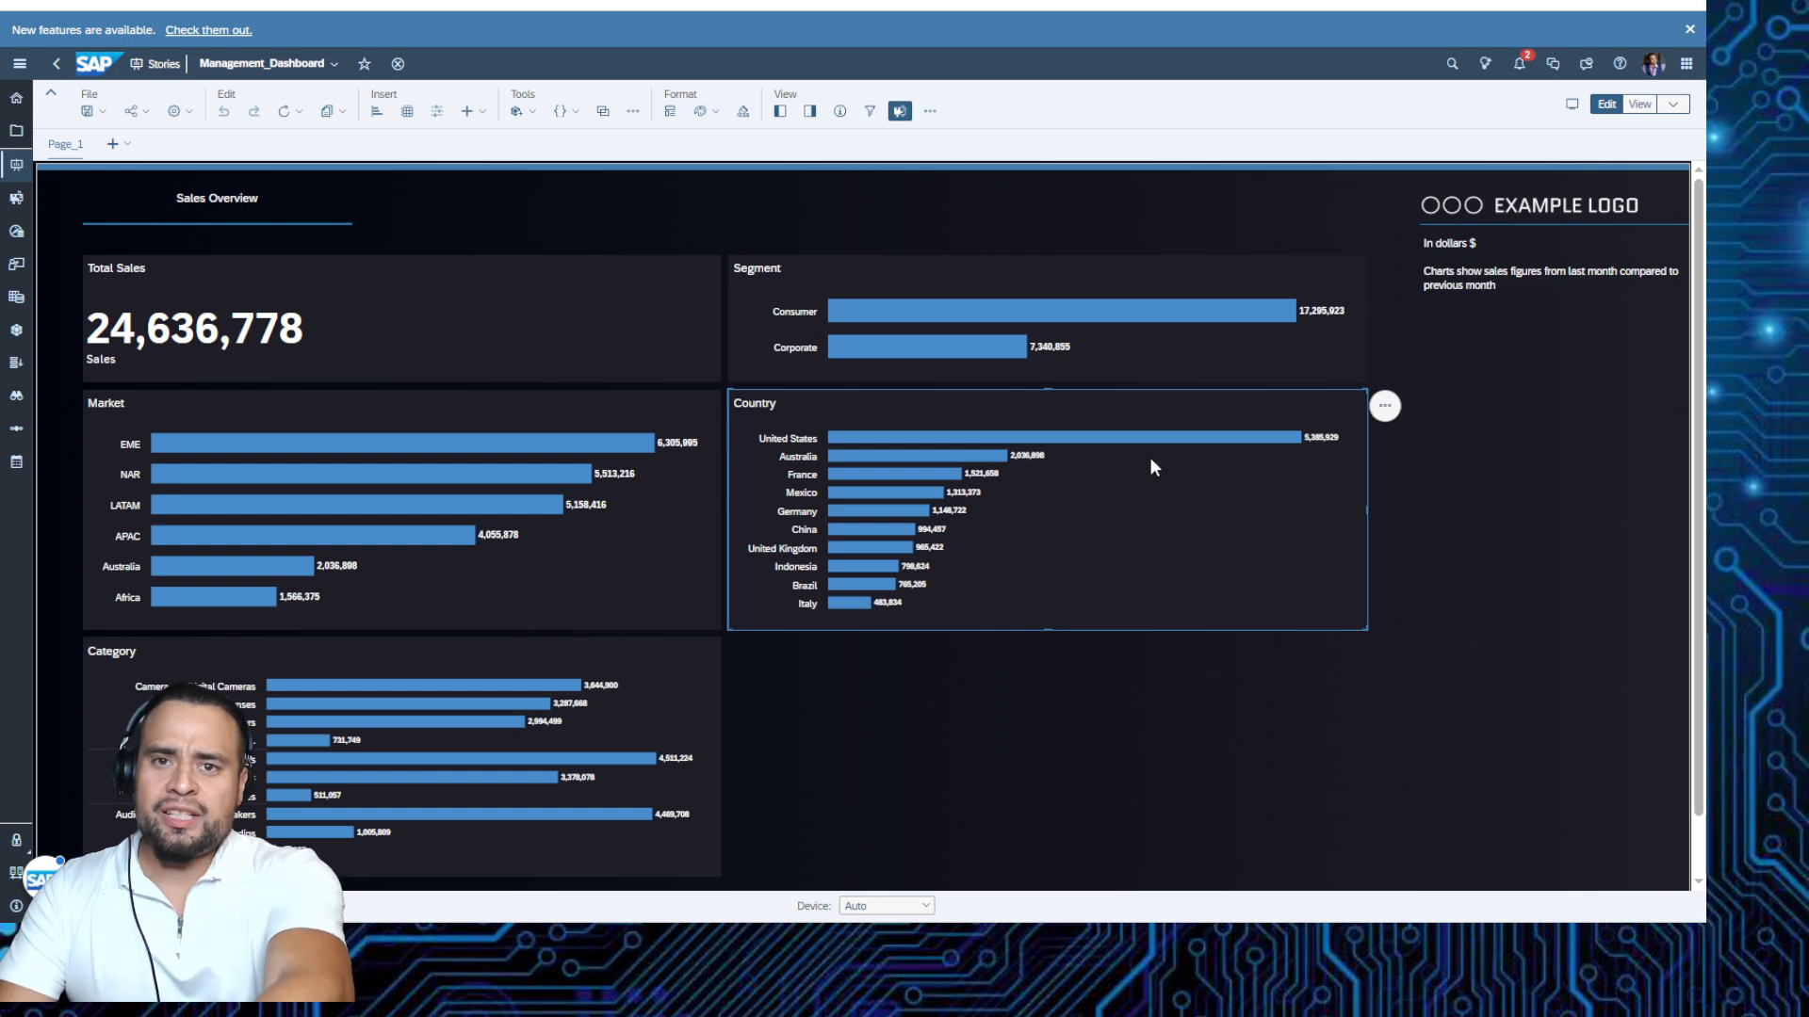
Delete the Country, Market, Segment and Category charts, keeping the Total Sales tile.
key(Delete)
click(674, 550)
key(Delete)
click(1193, 345)
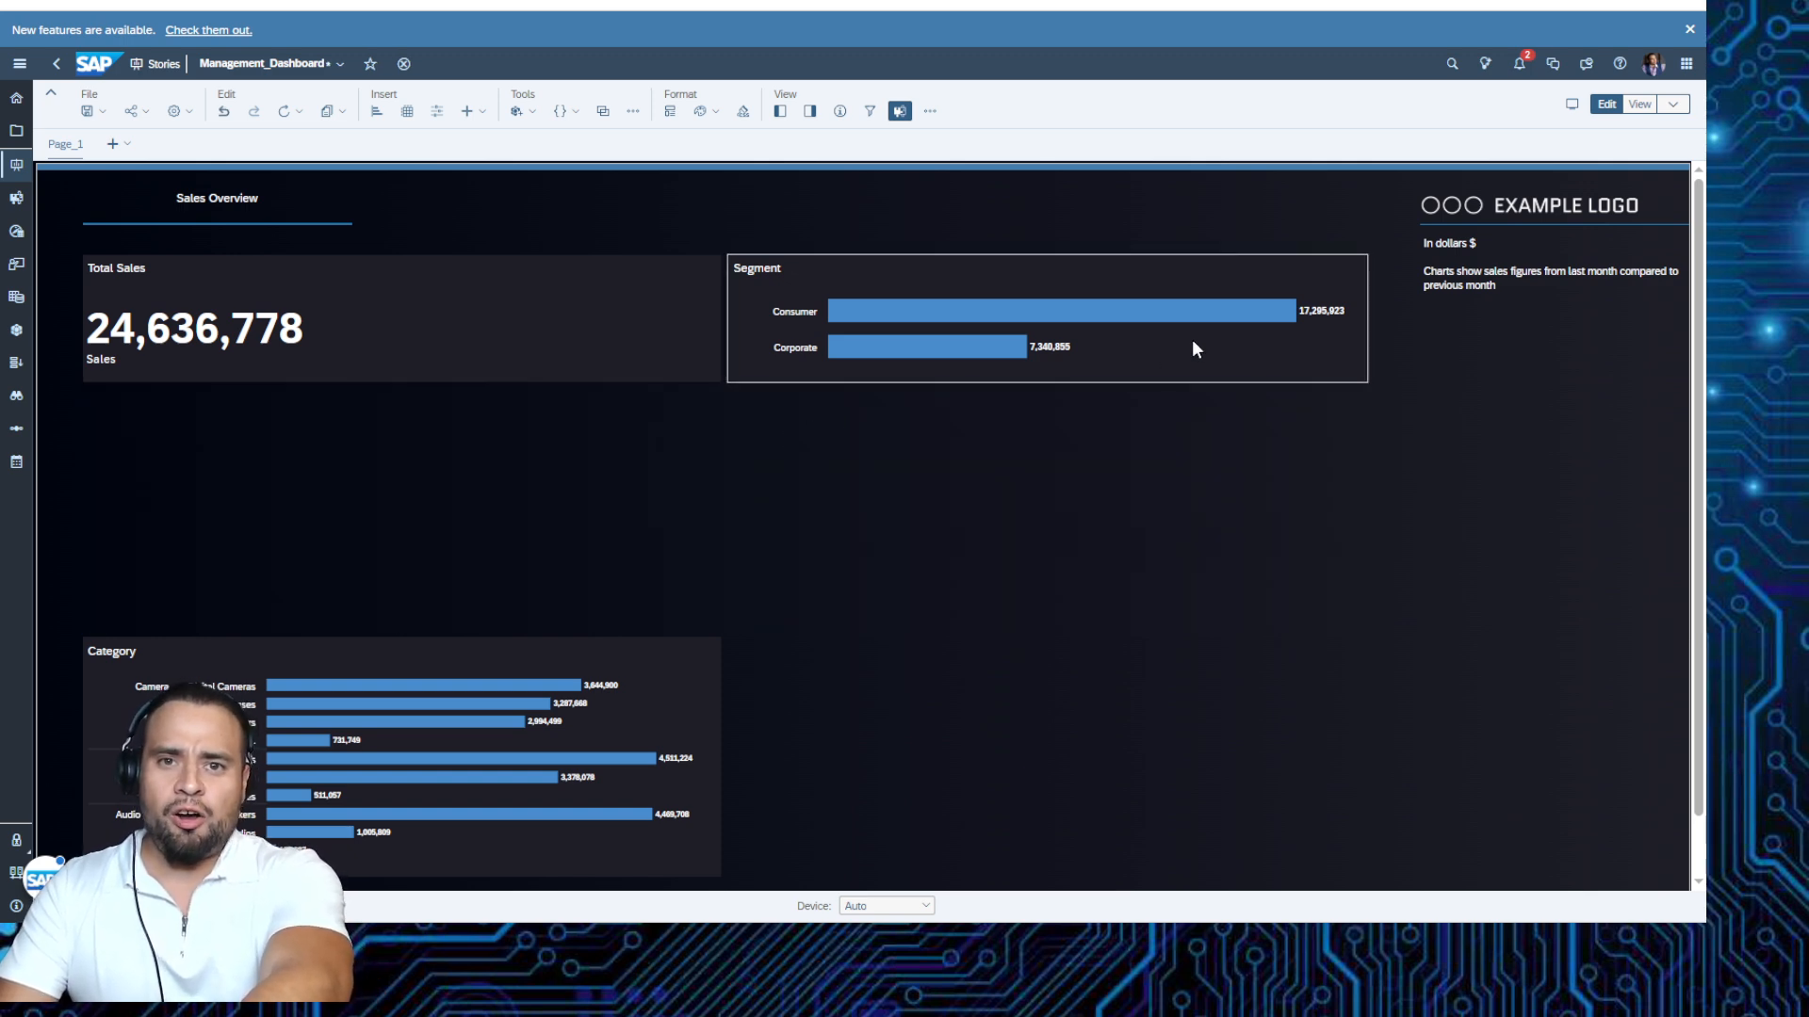
key(Delete)
click(658, 675)
key(Delete)
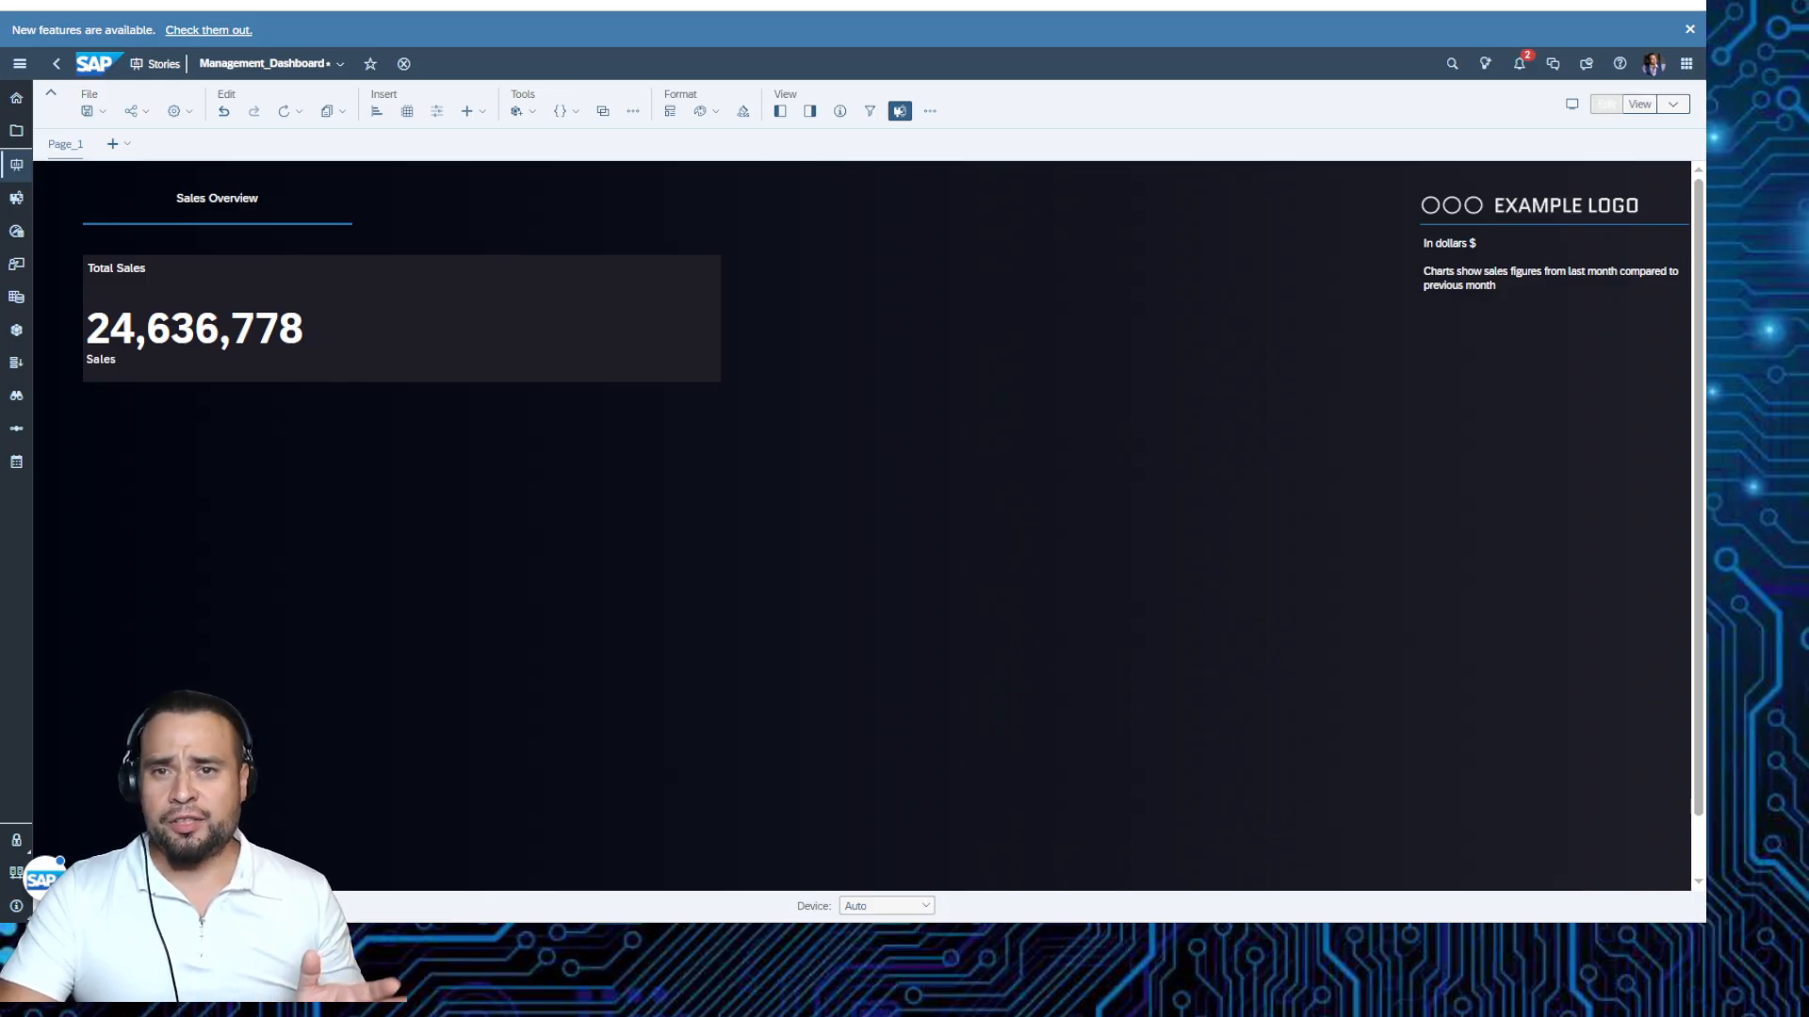
Insert a new chart on Page_1 beside the Total Sales tile.
click(1606, 104)
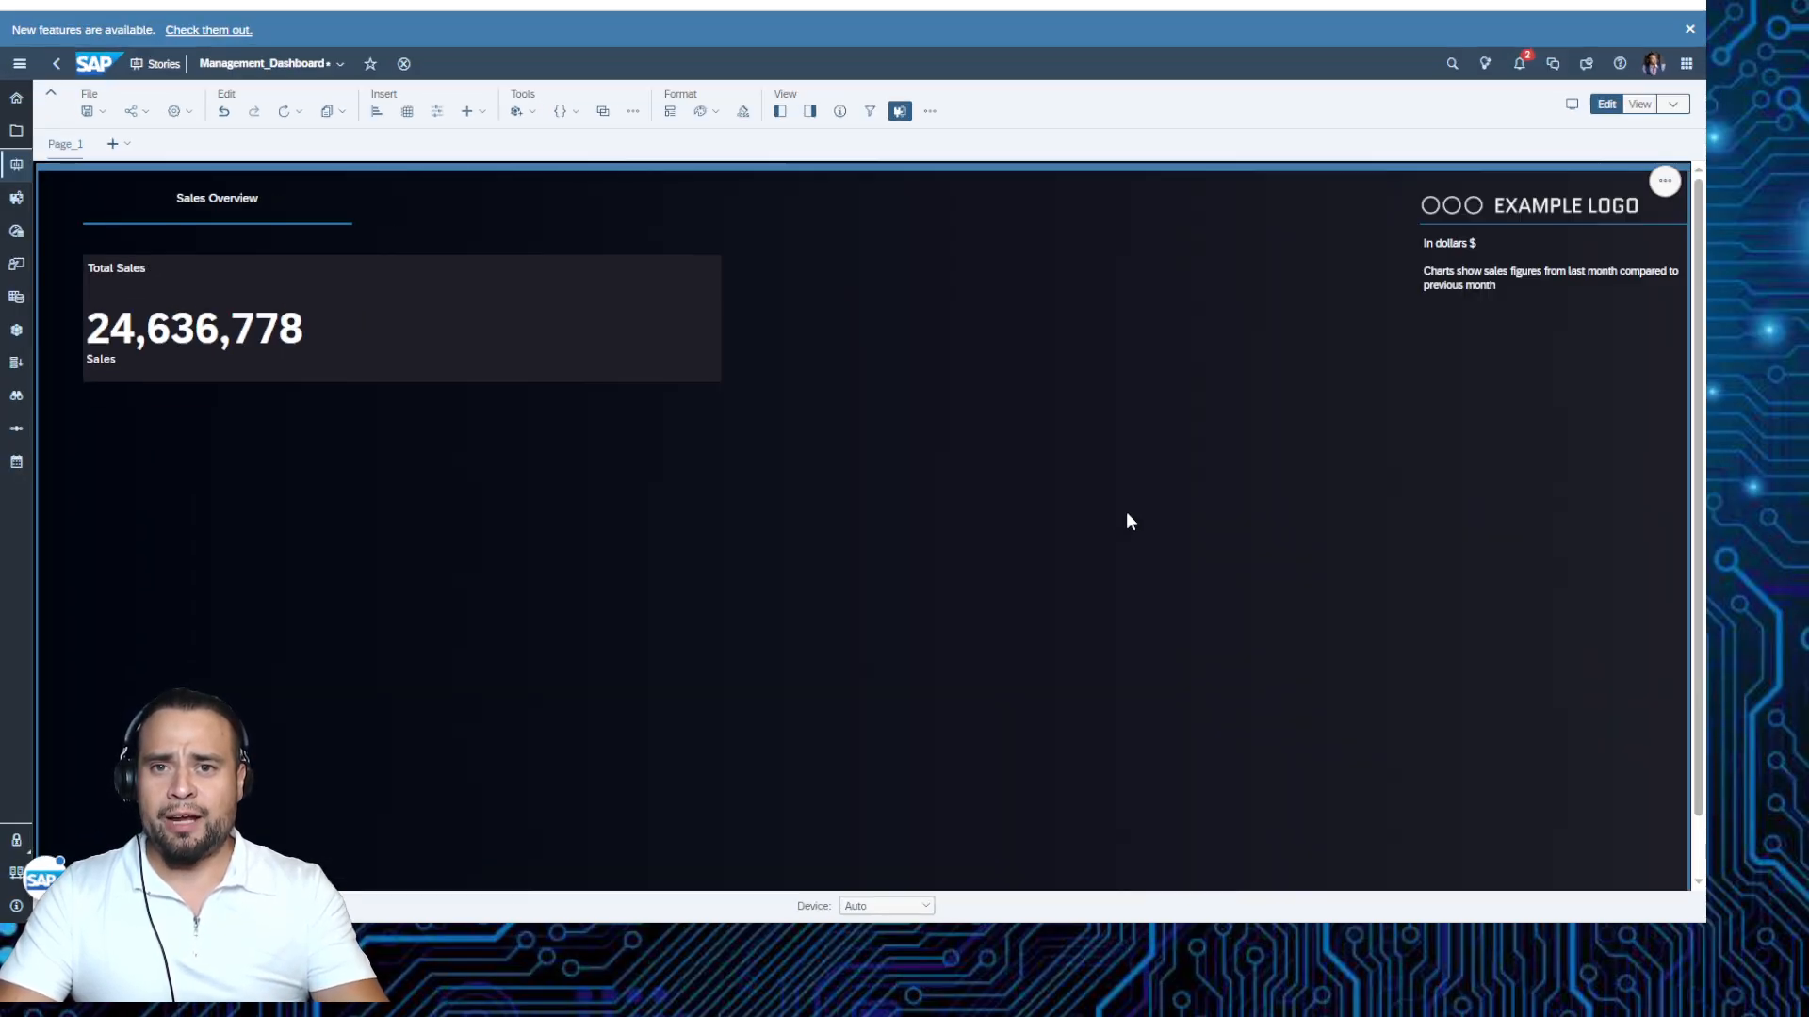
key(ctrl+minus)
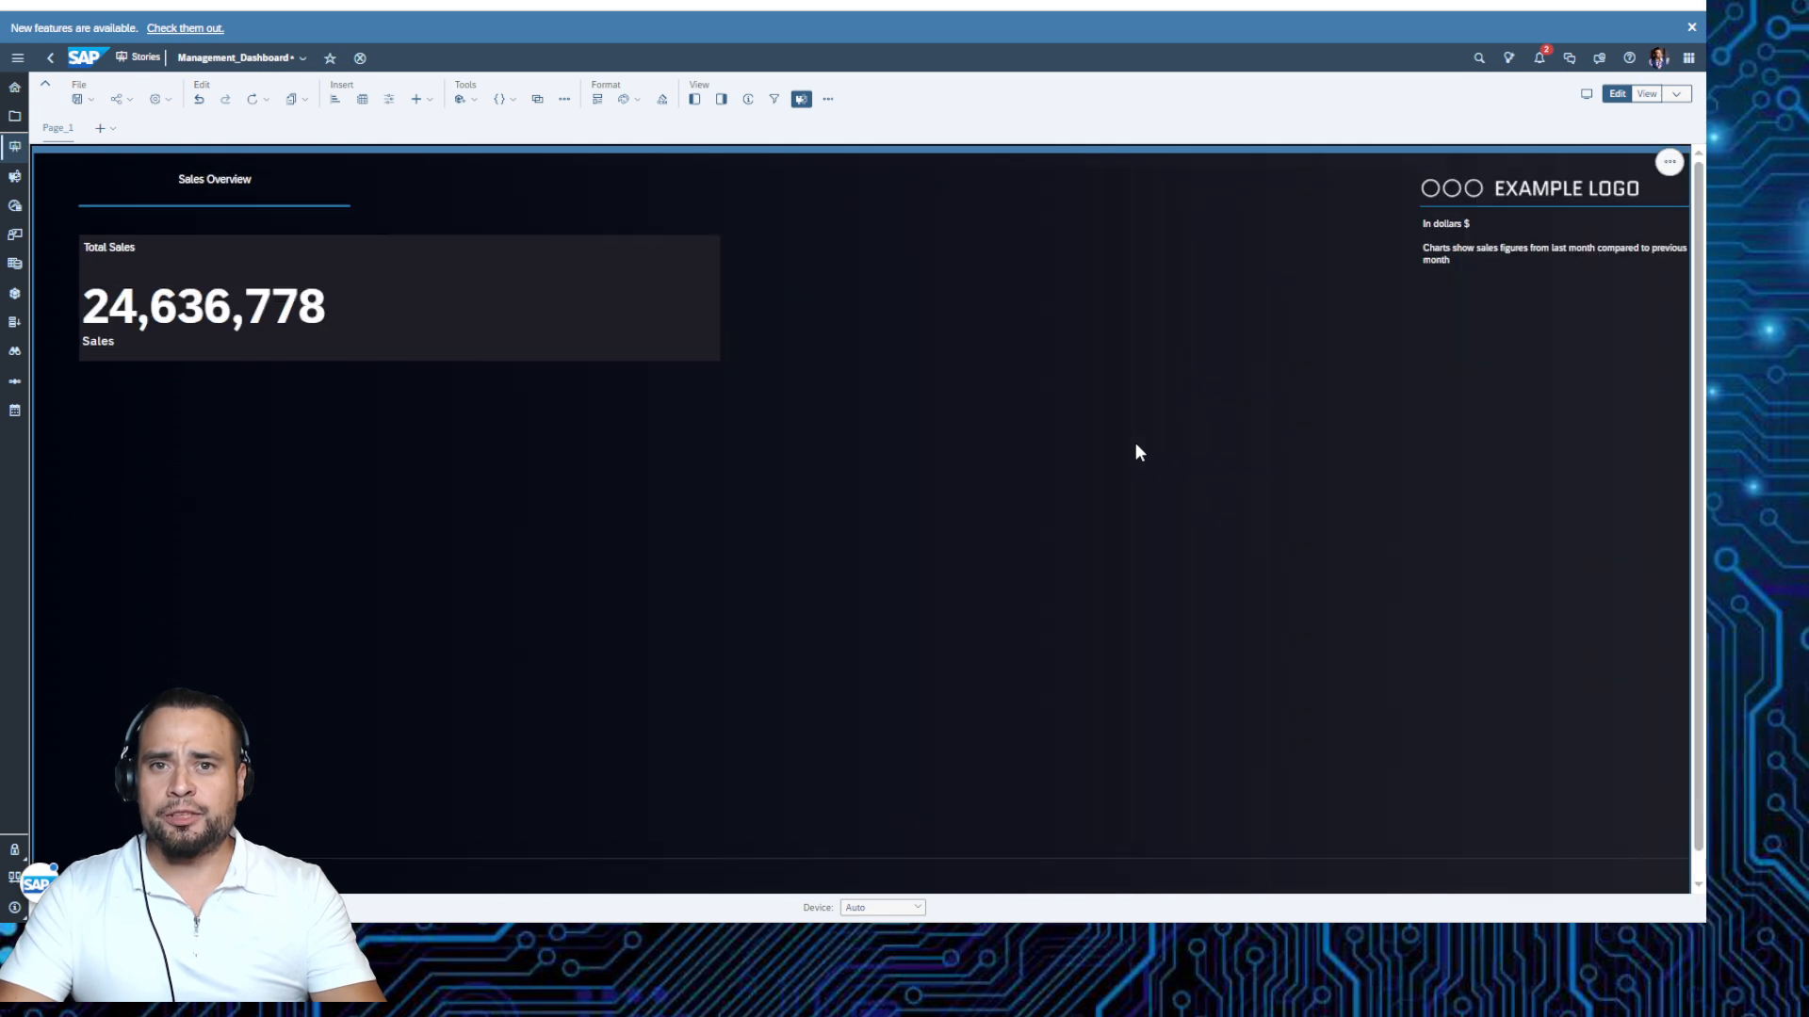
key(ctrl+plus)
key(ctrl+plus)
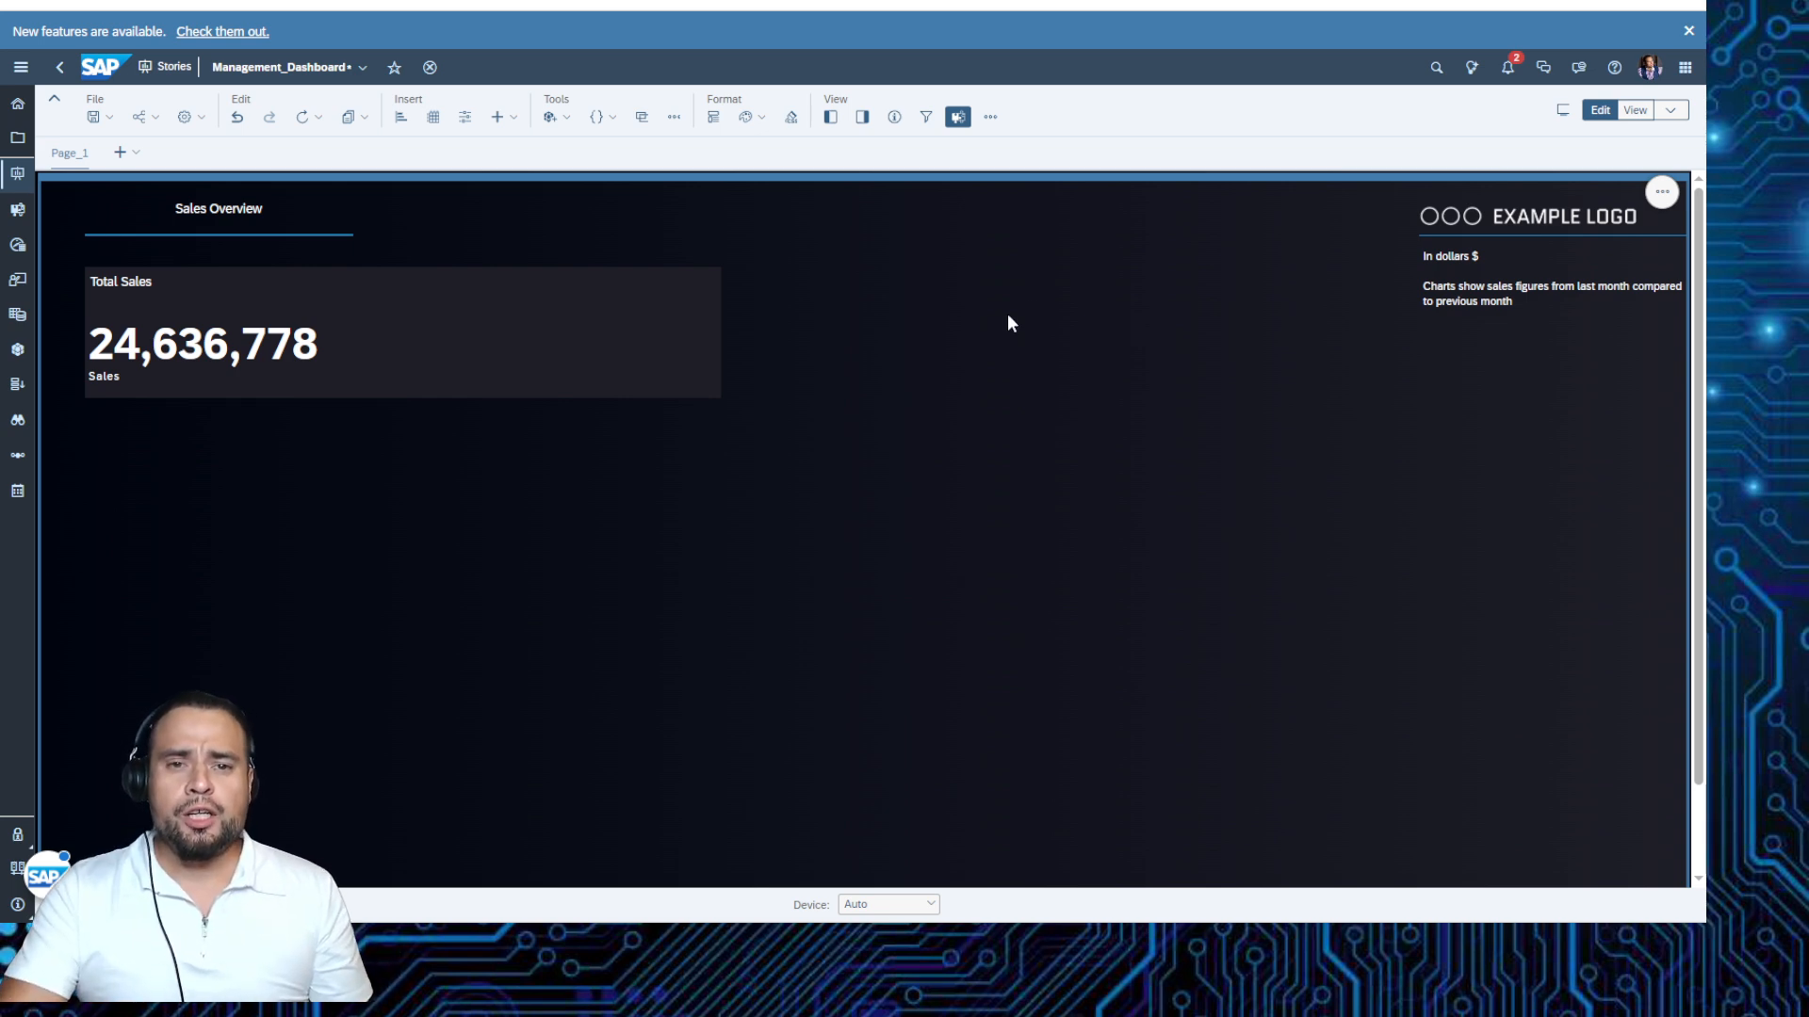
click(400, 121)
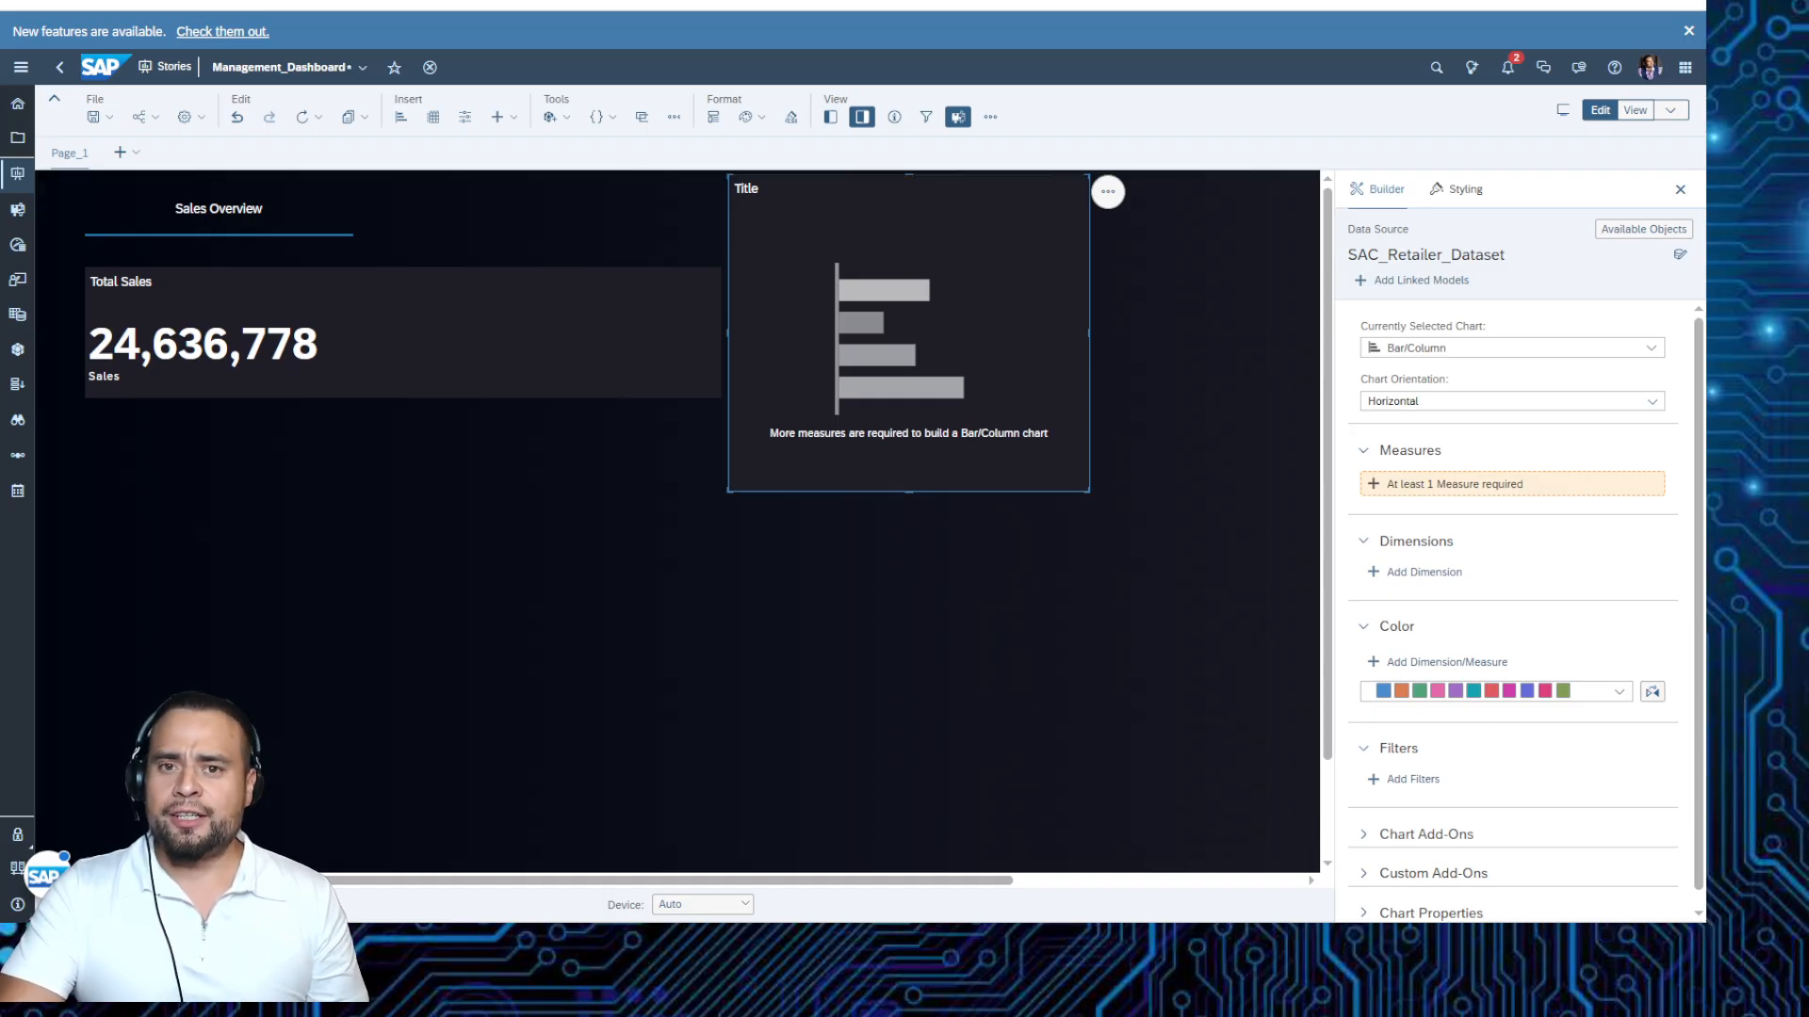
Add Sales as the measure of the new bar chart.
scroll(1517, 612, down, 1)
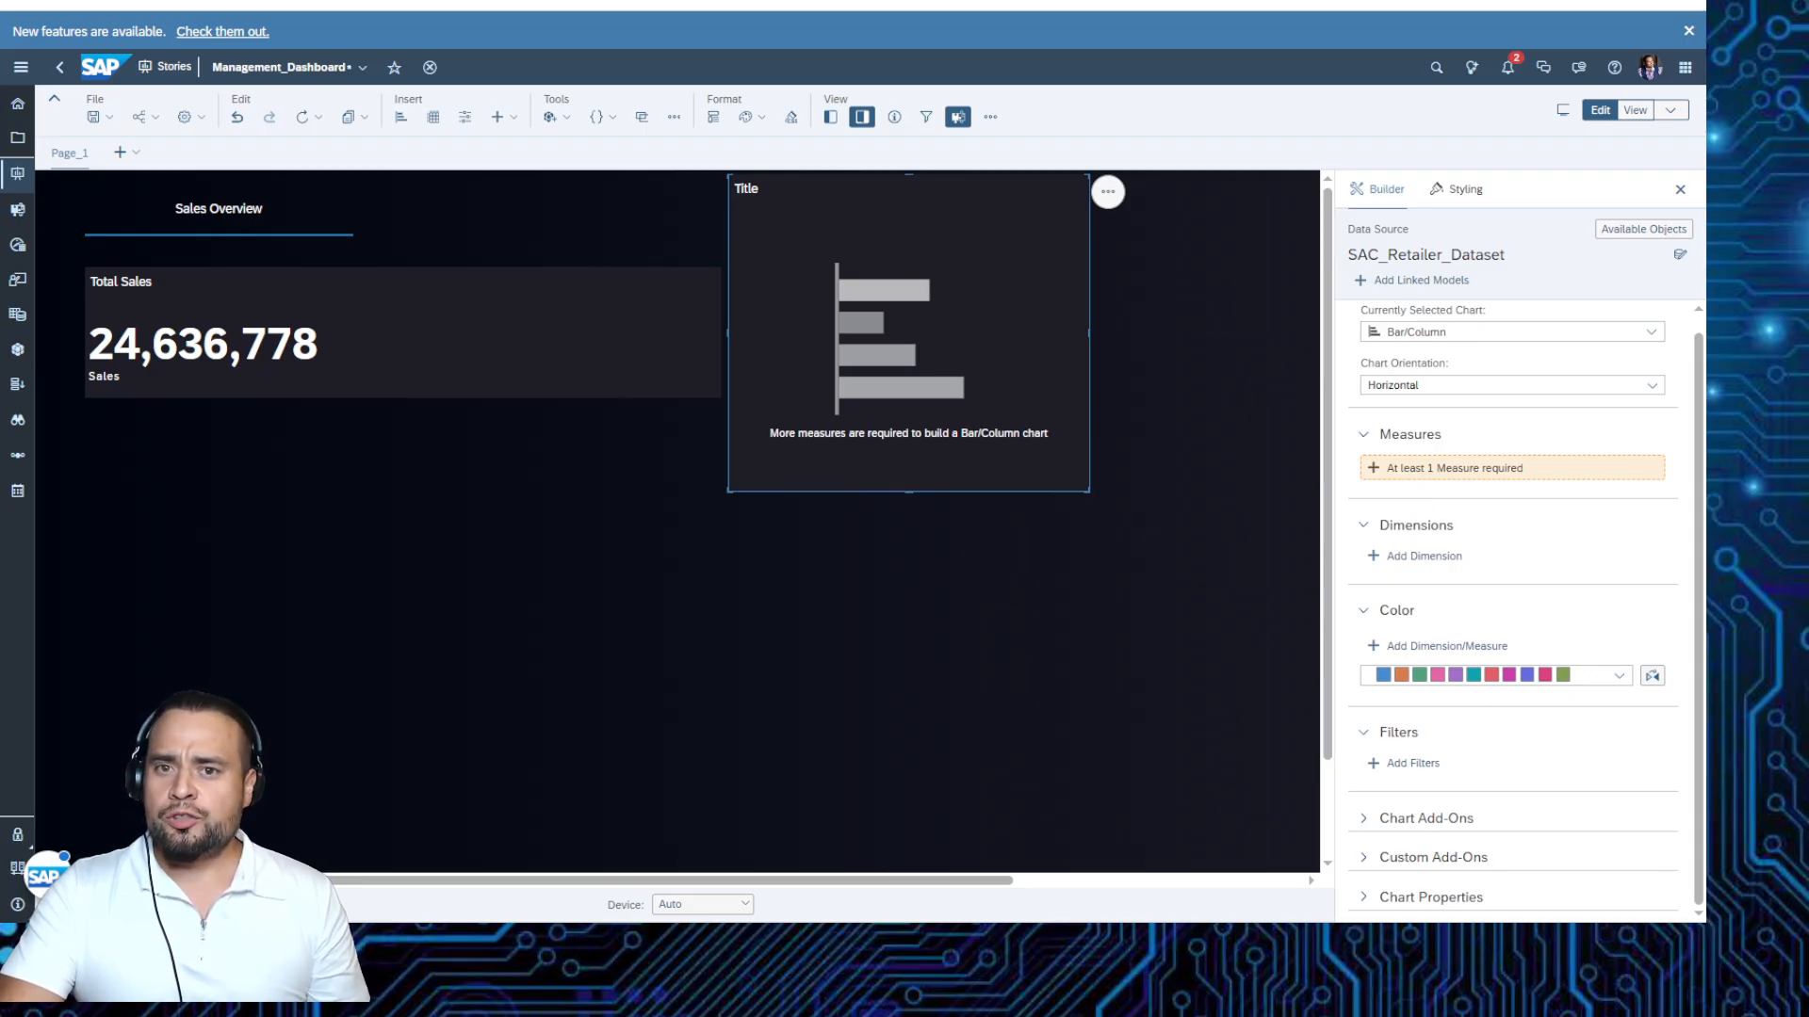
click(1400, 471)
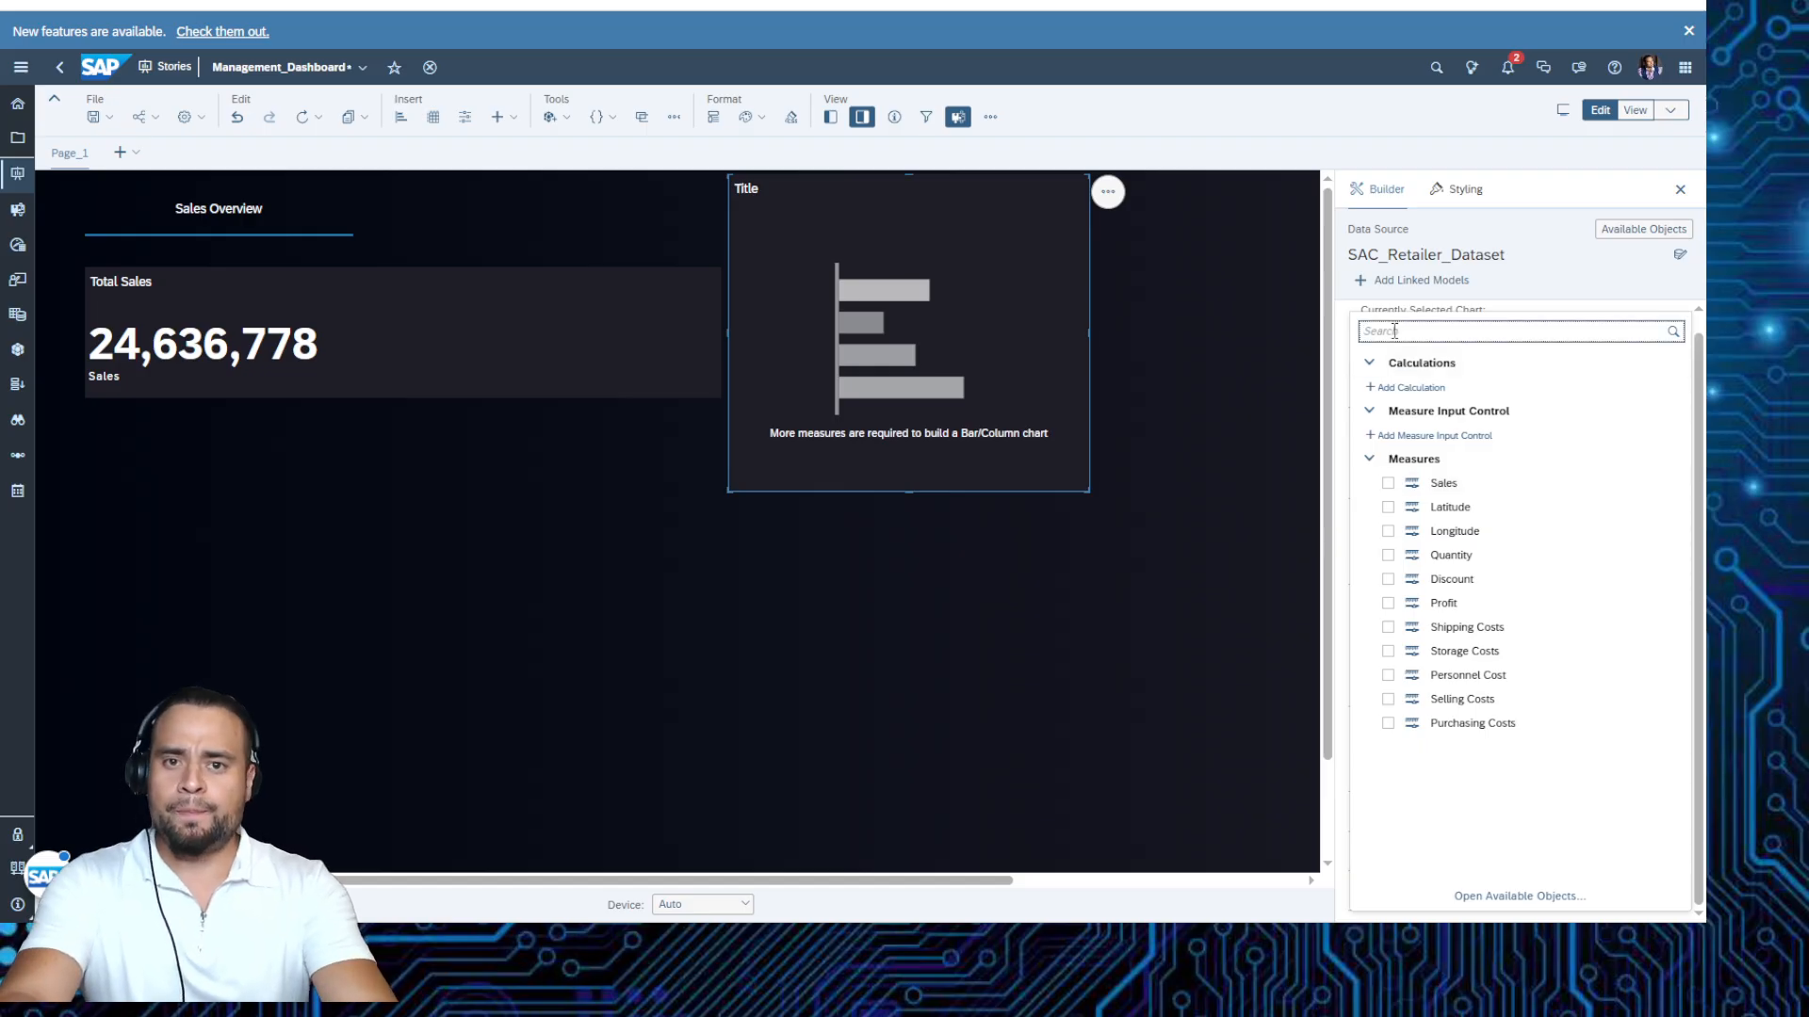
text(Sales)
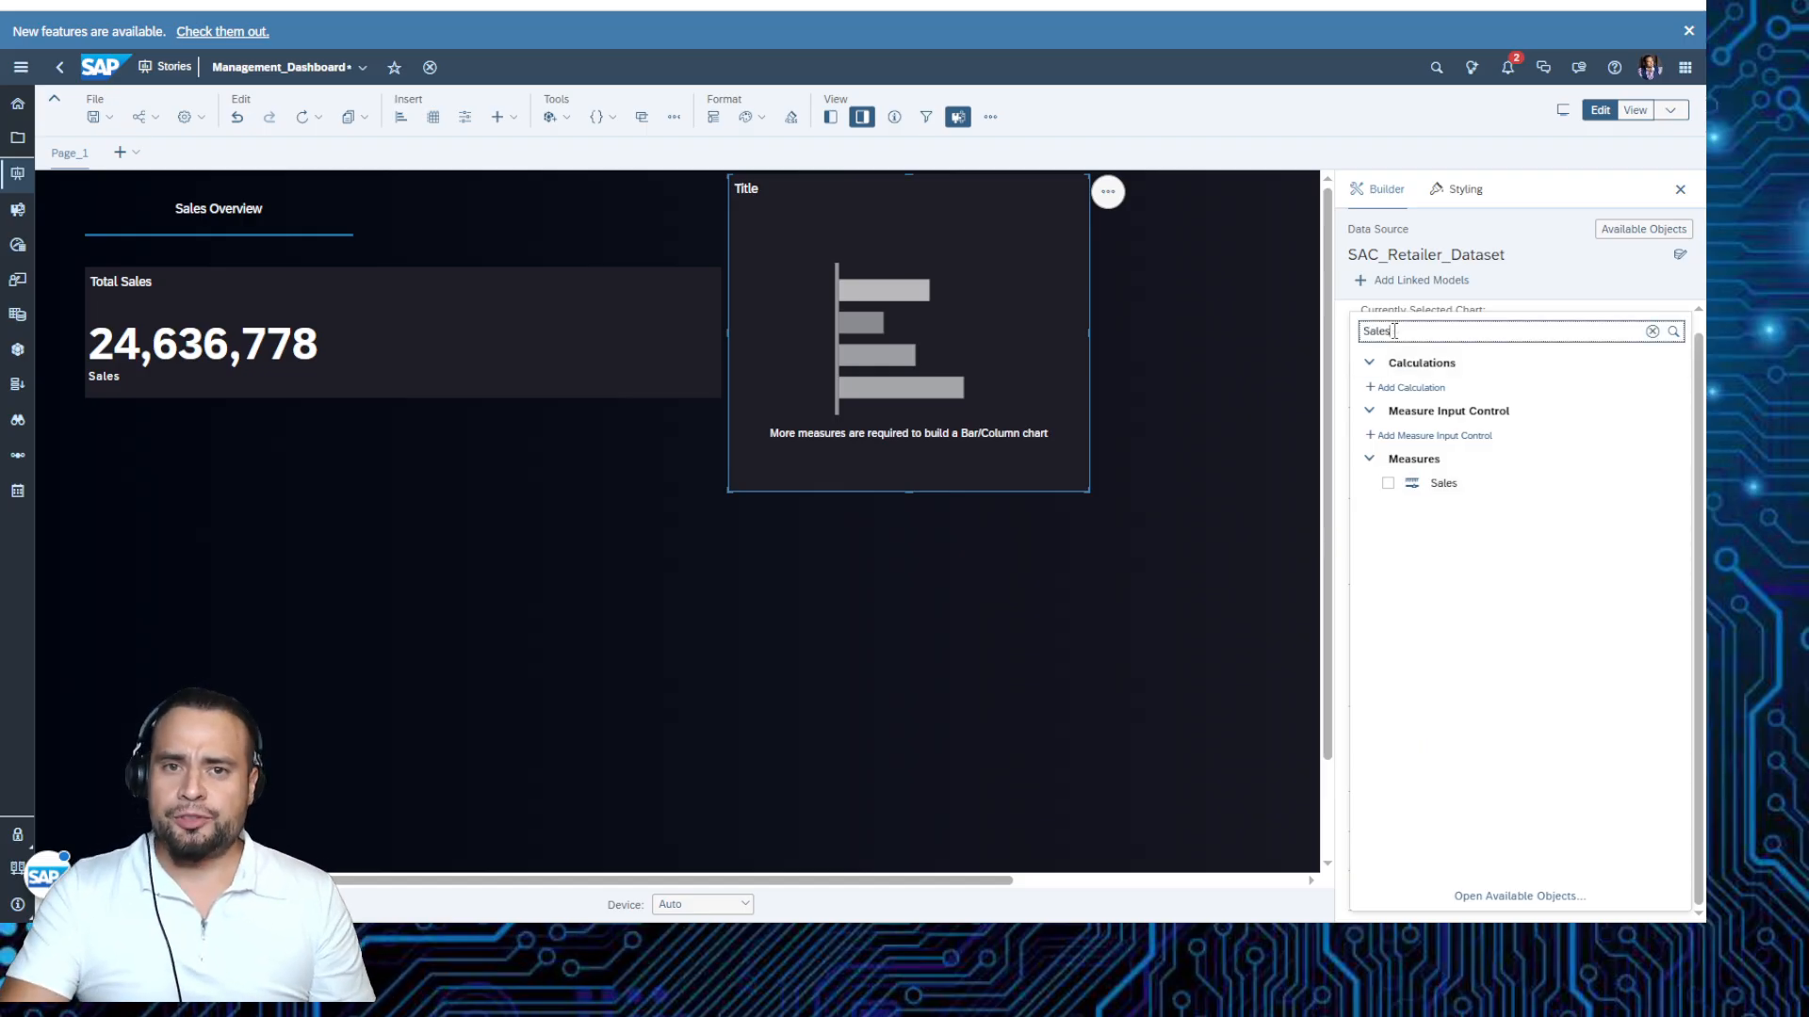
click(1389, 483)
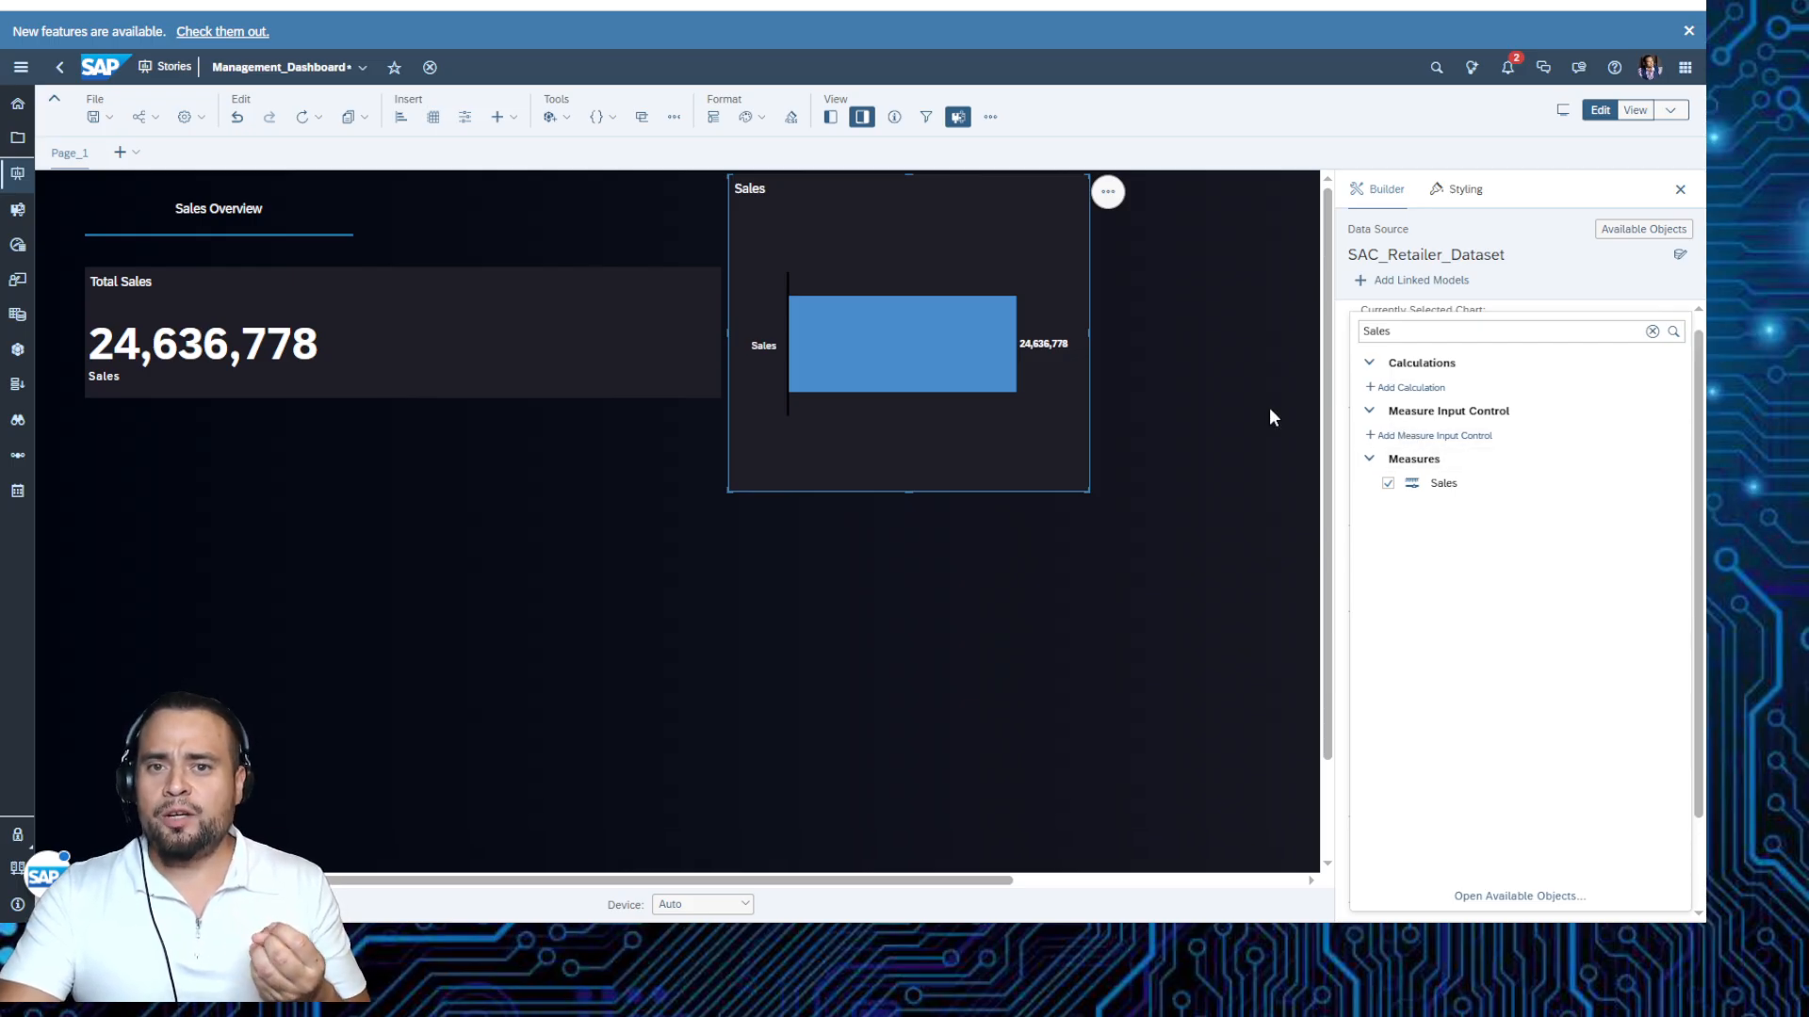
click(1155, 365)
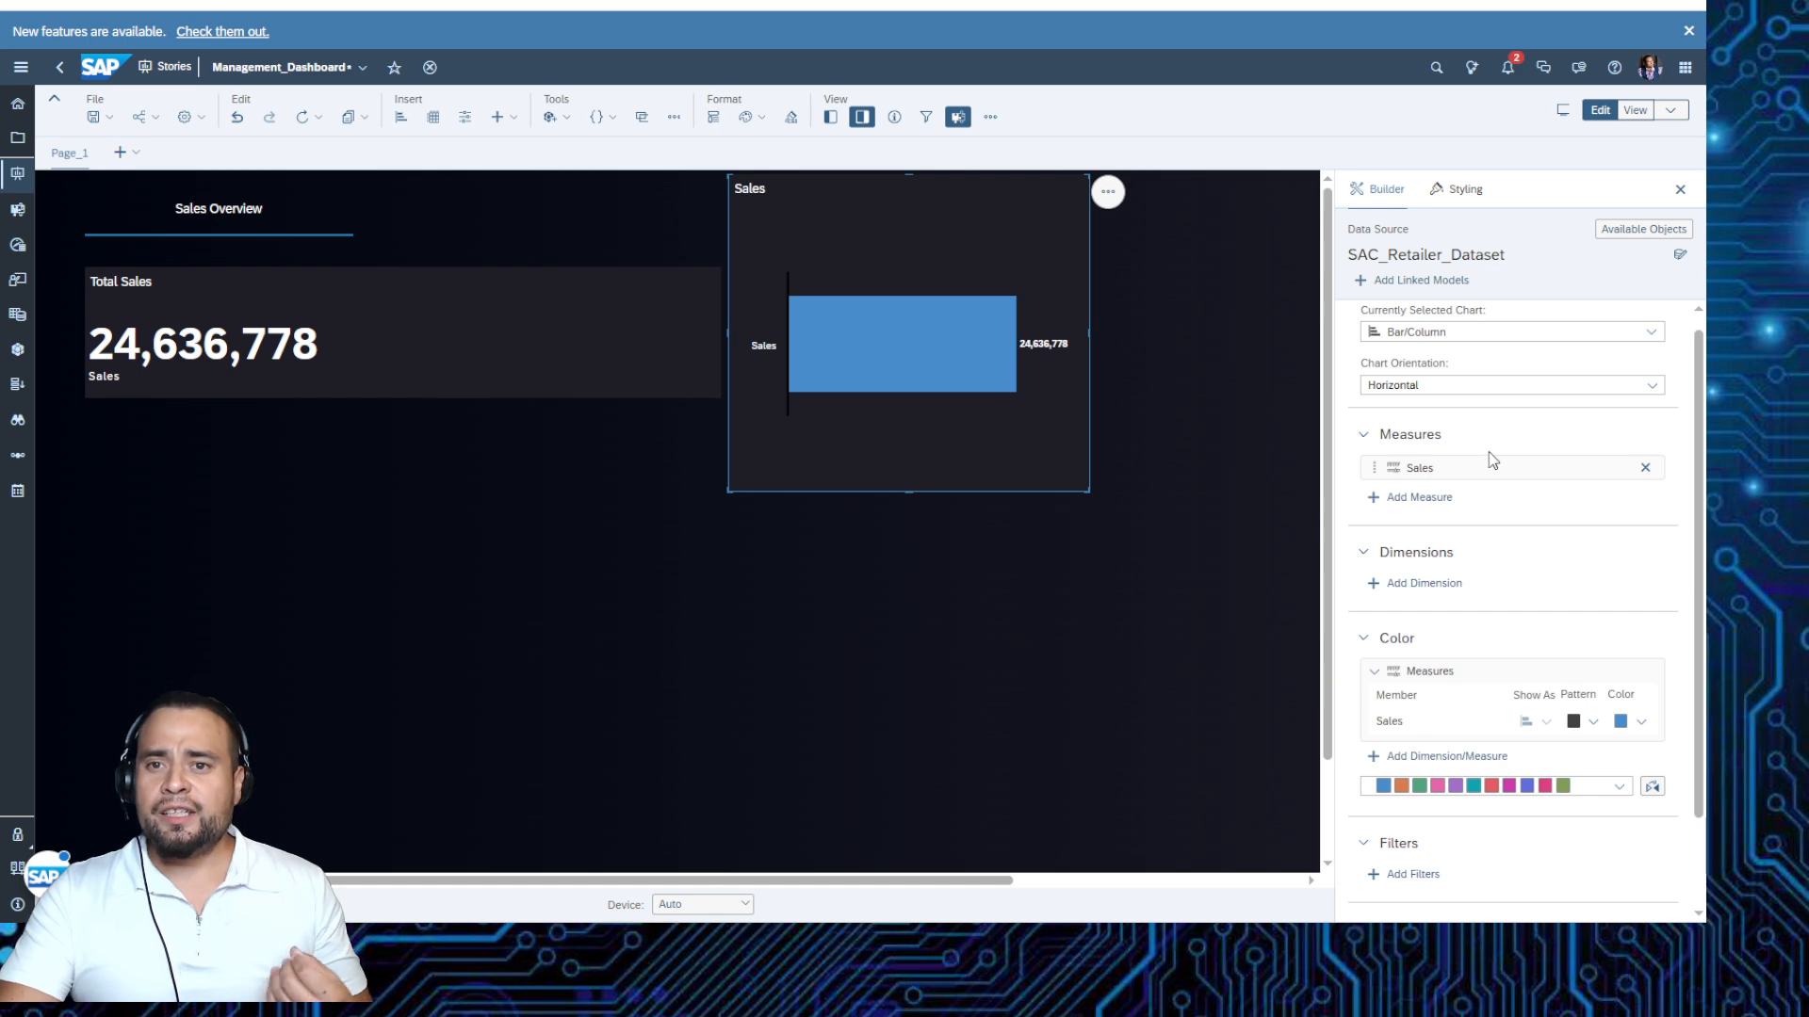
Remove the Sales measure from the chart and add it back by searching for Sales.
click(1645, 468)
click(1410, 471)
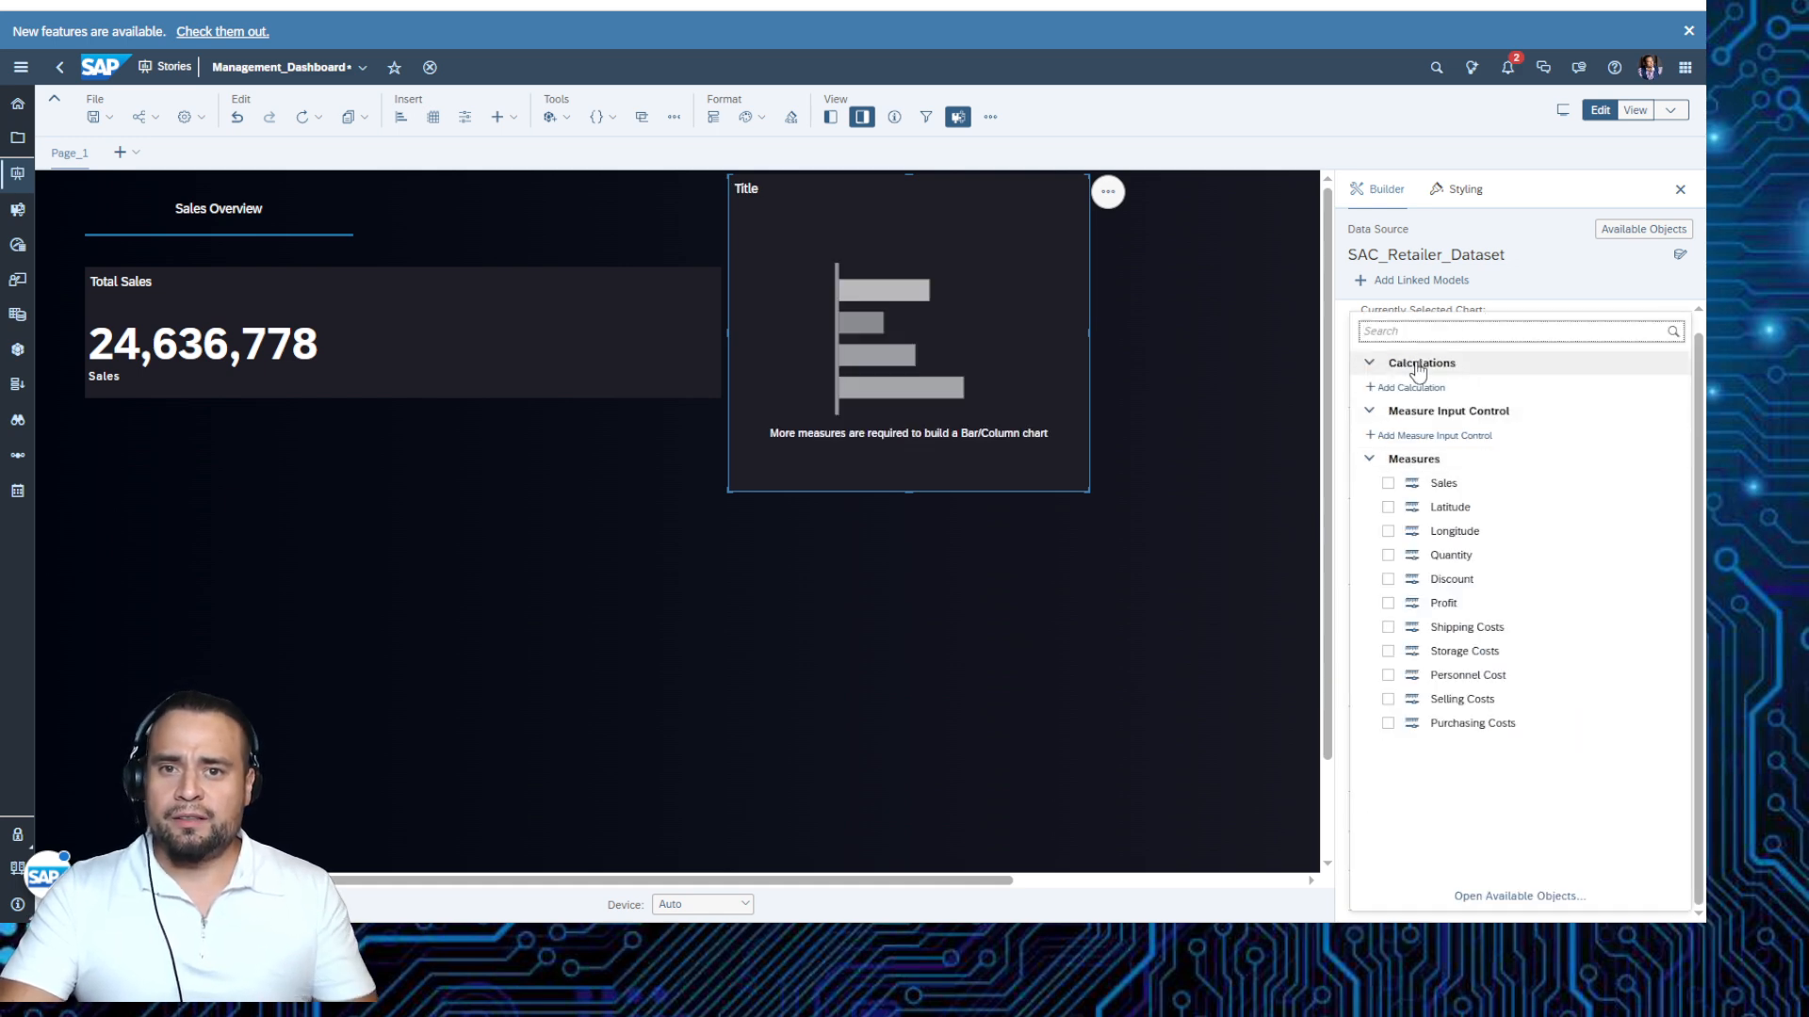
text(Sales)
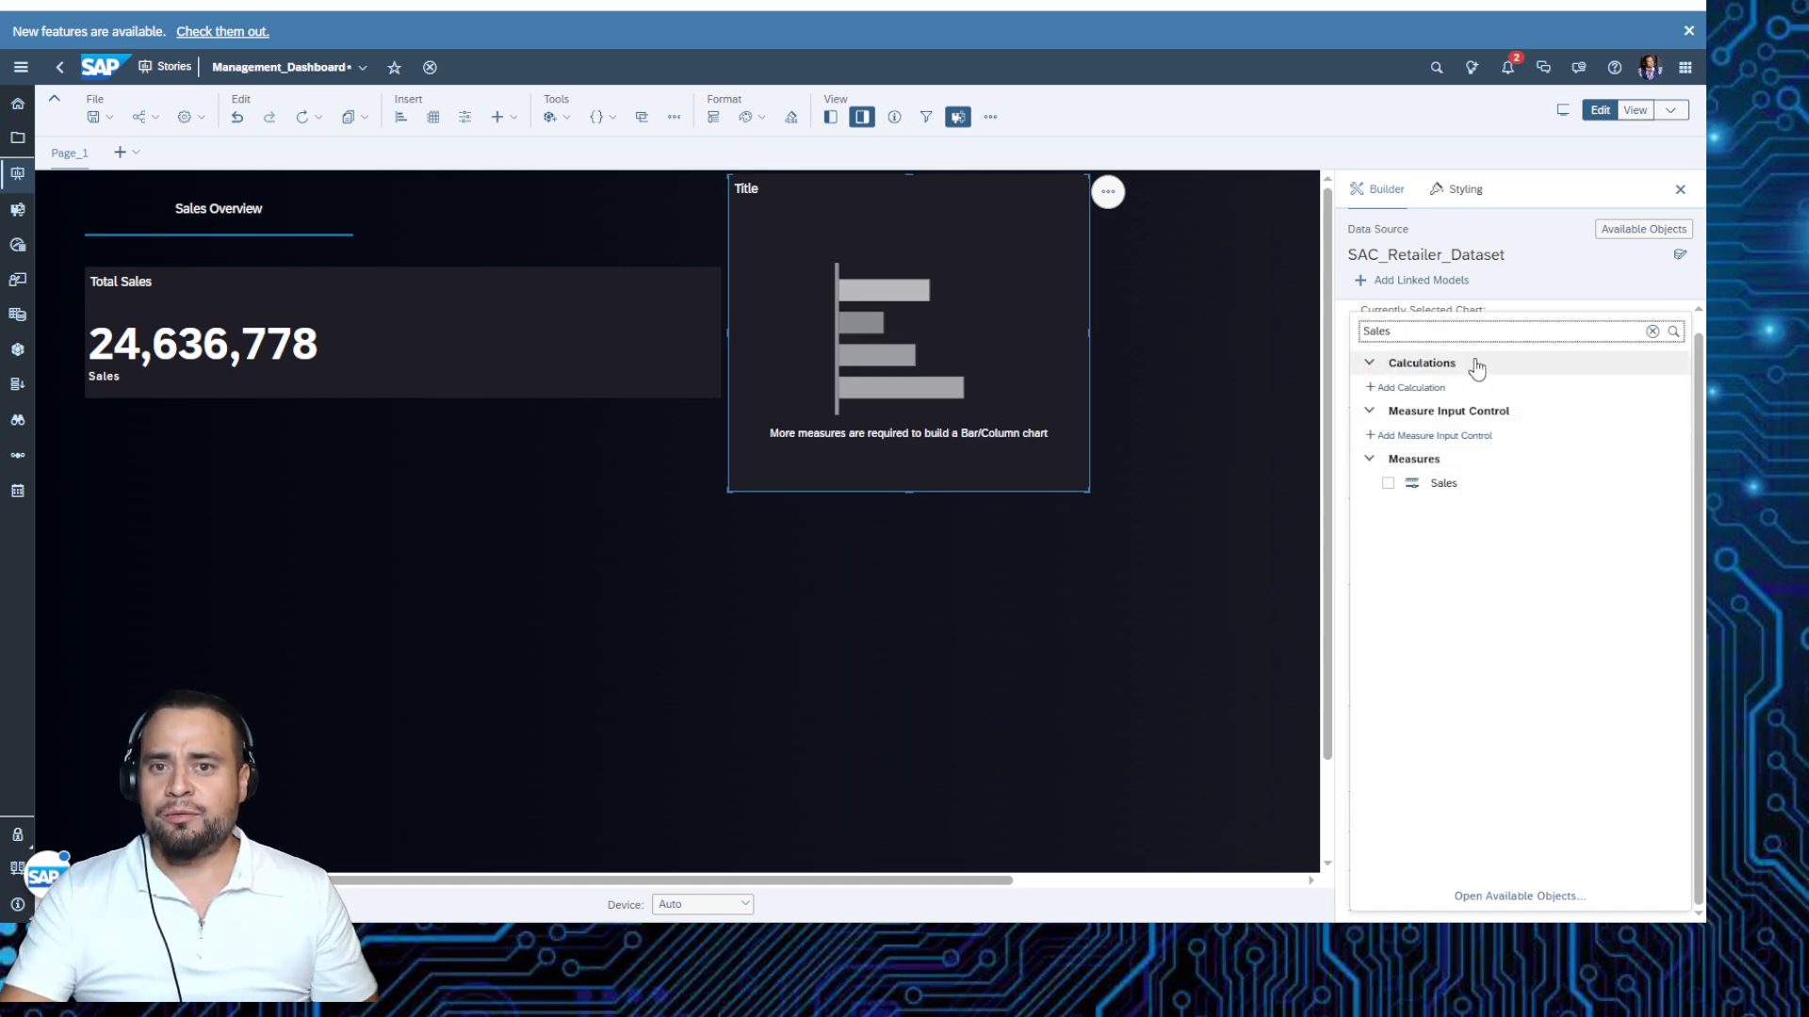
click(1388, 483)
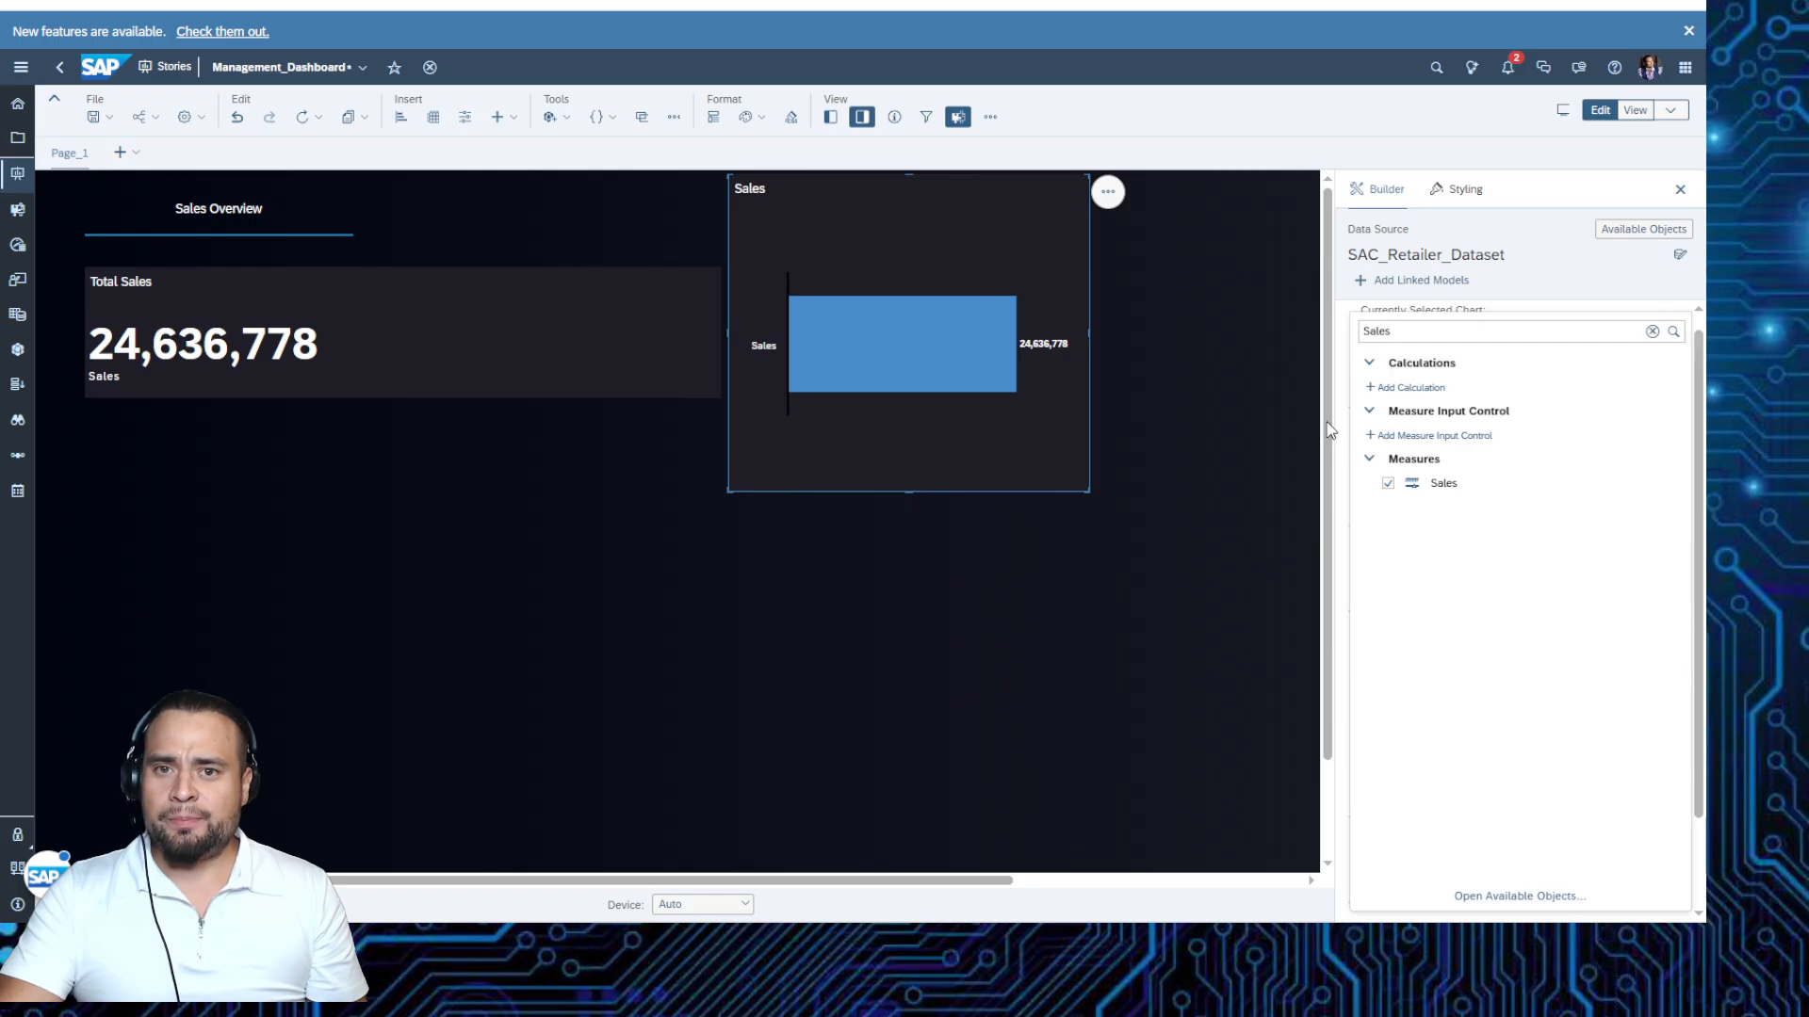
click(1332, 479)
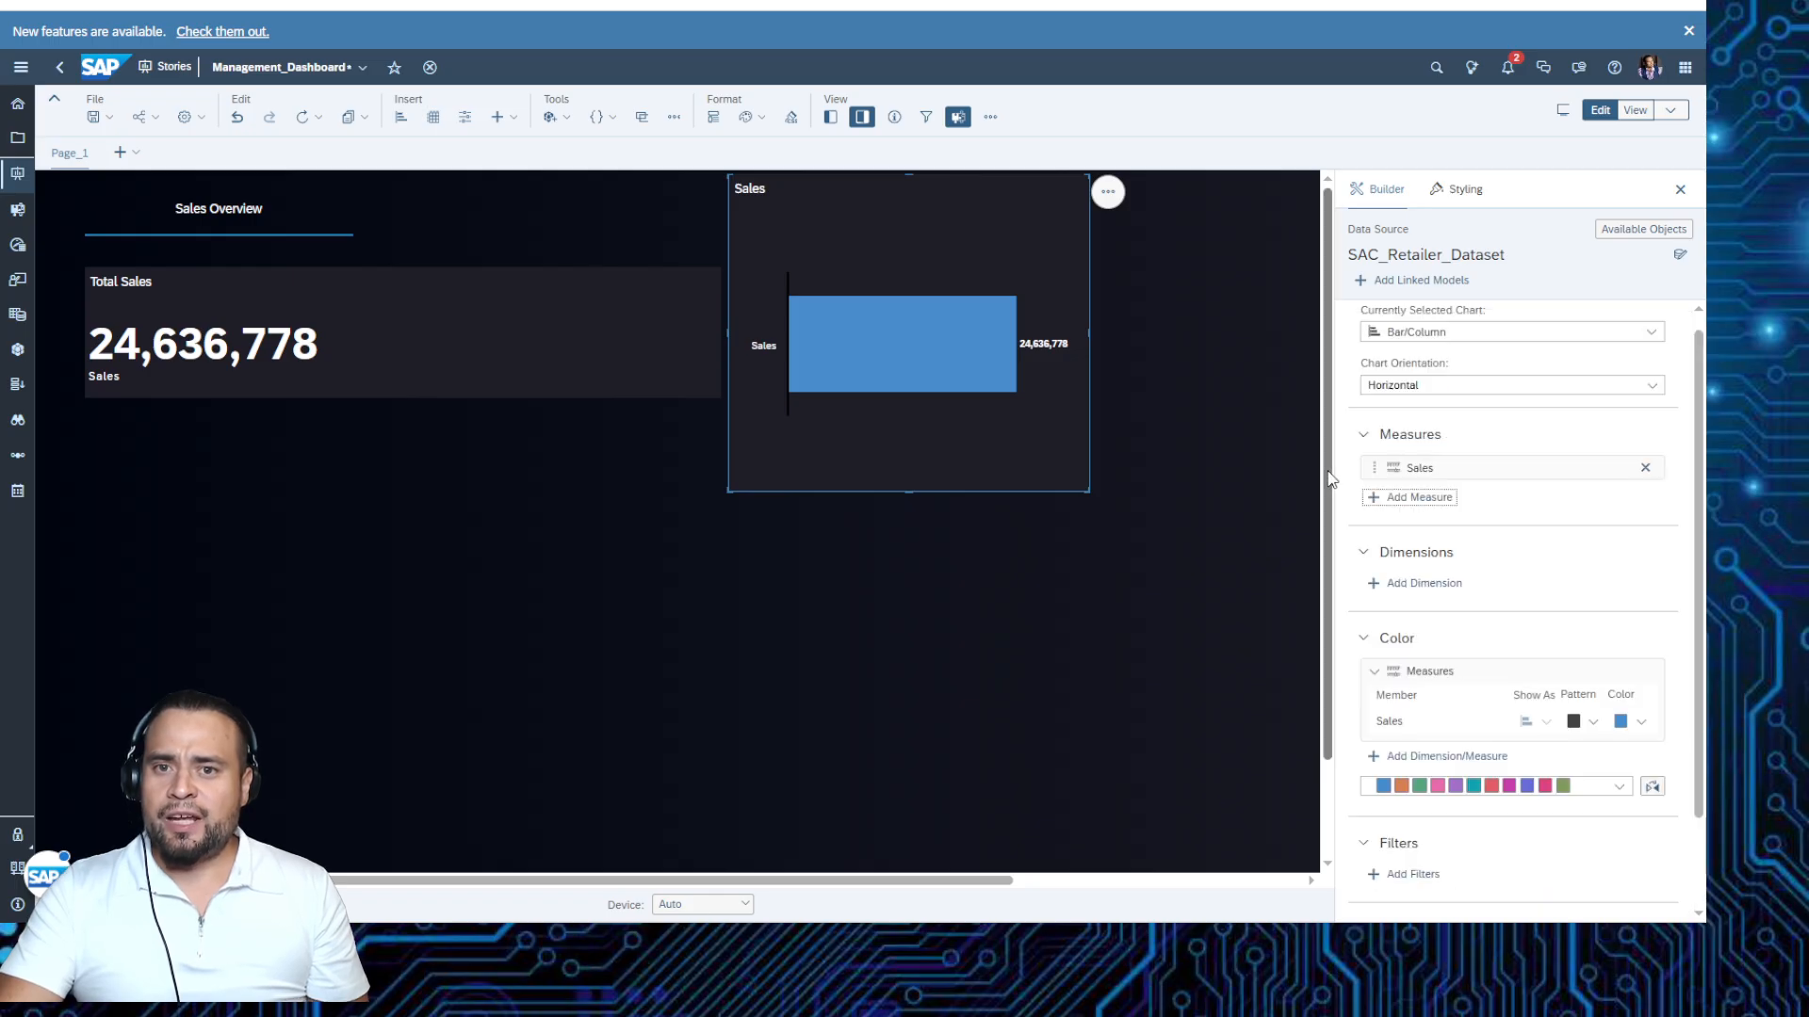
click(1243, 352)
click(1071, 387)
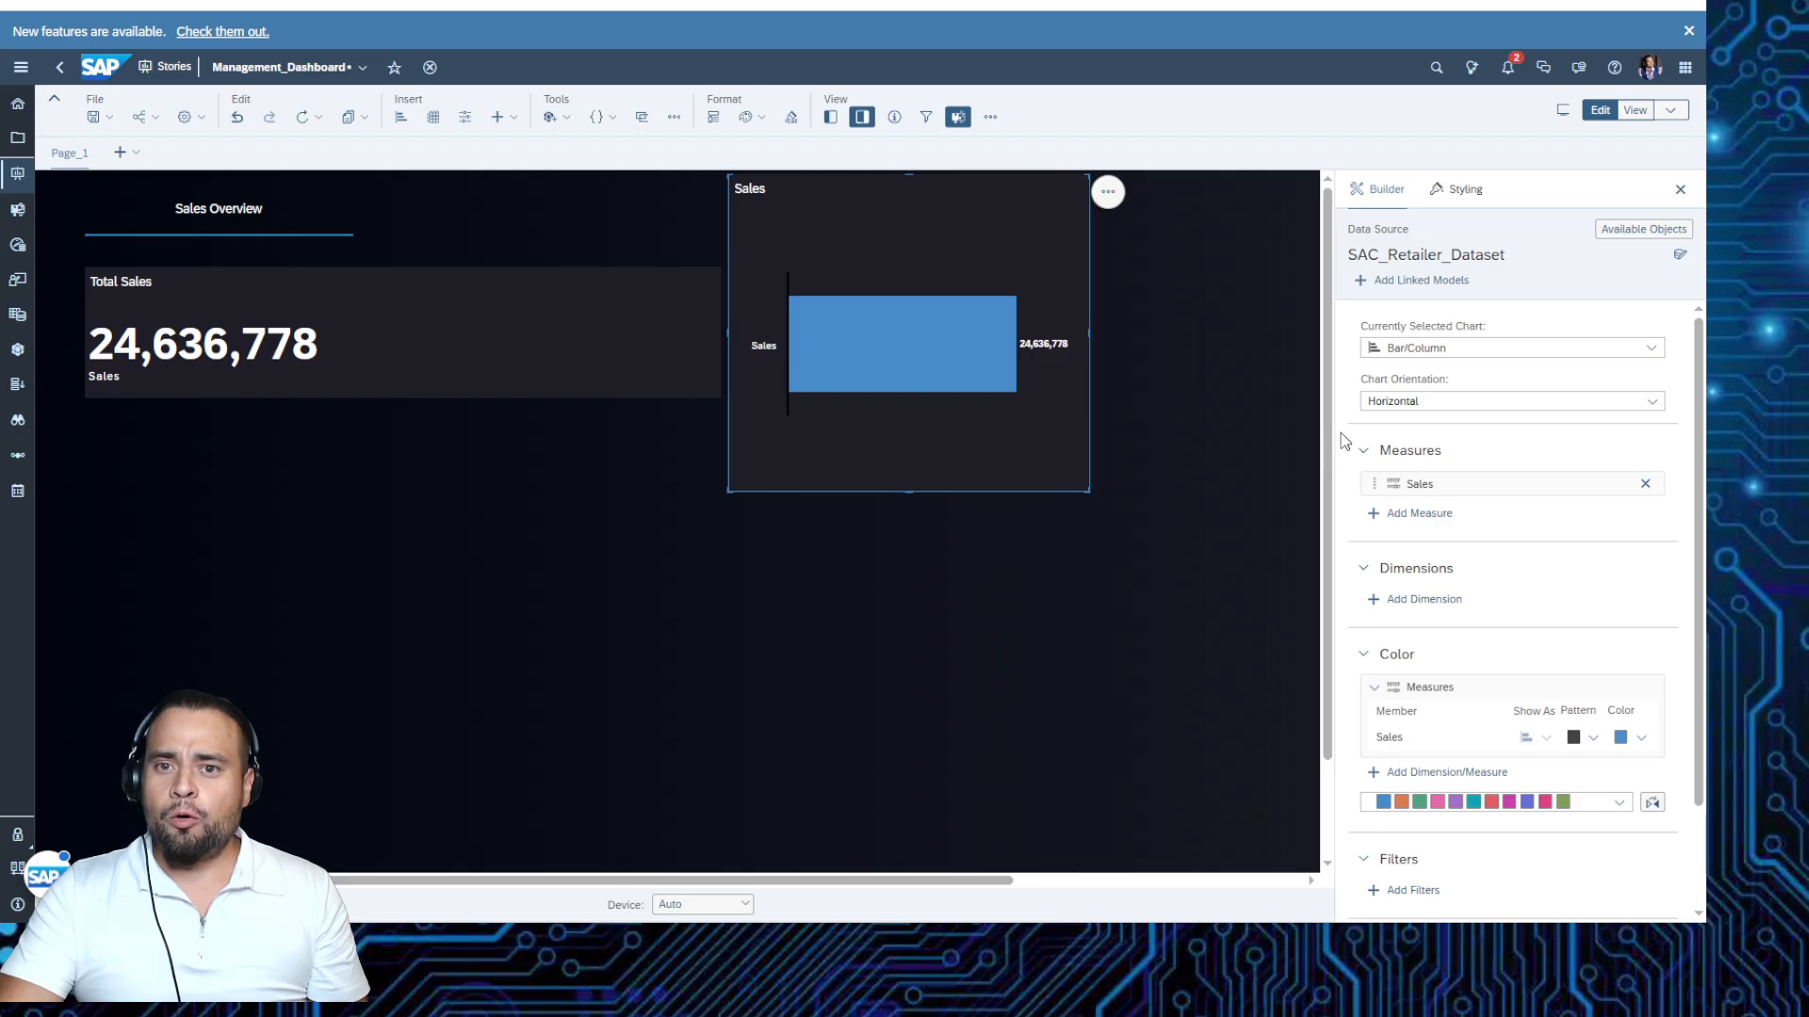
Remove the Sales measure and select it again from the unfiltered list of measures.
click(1645, 484)
click(1449, 485)
click(1387, 484)
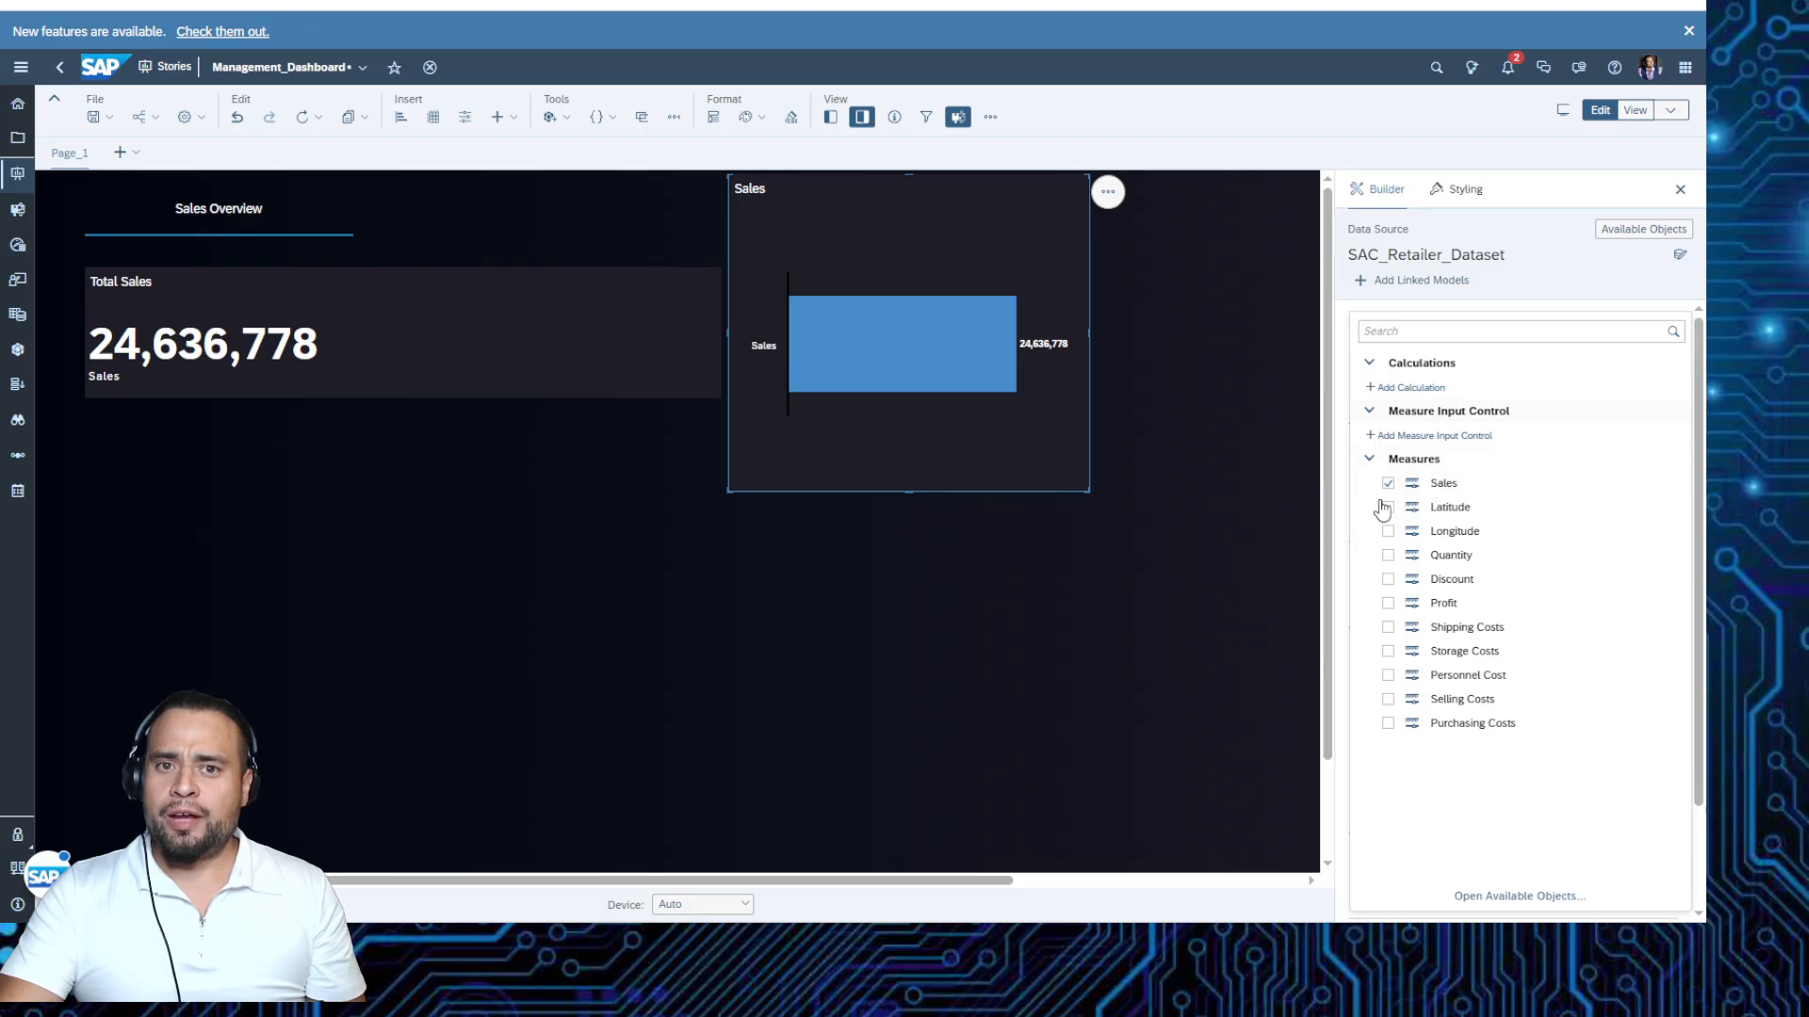
click(1341, 467)
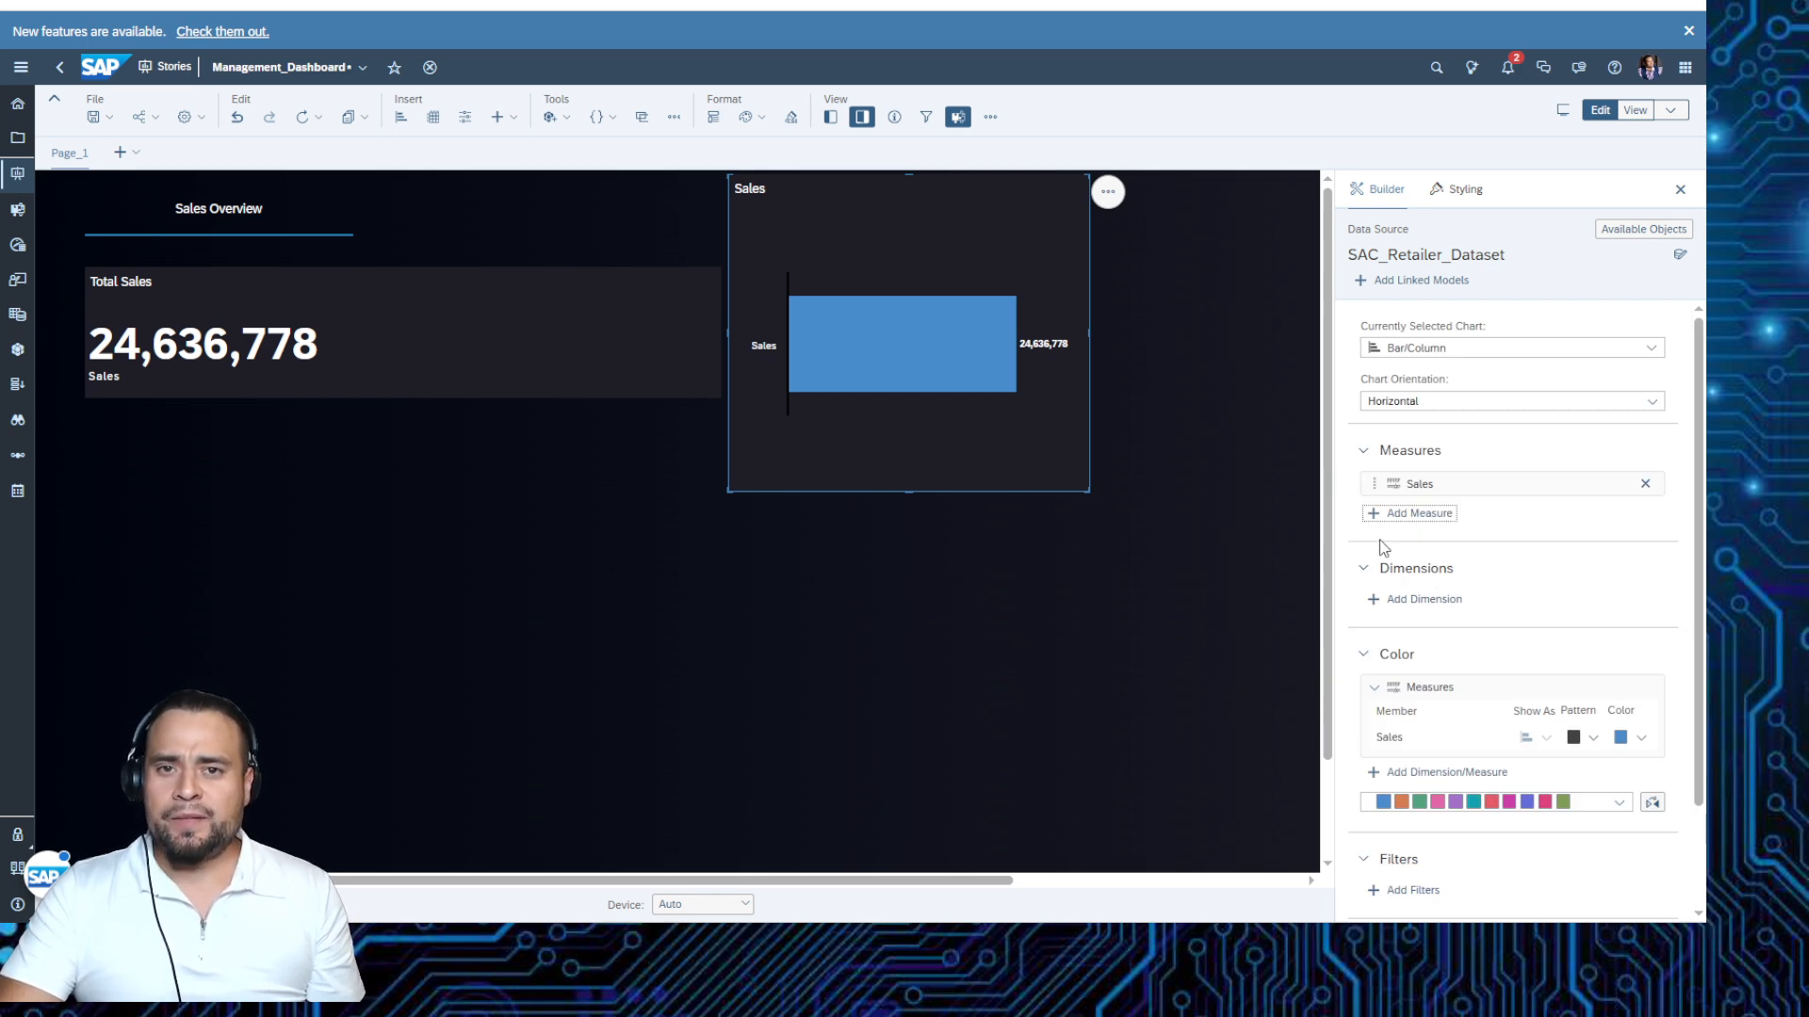
Replace the Sales measure with itself once more, and view all available objects of the dataset.
click(1645, 484)
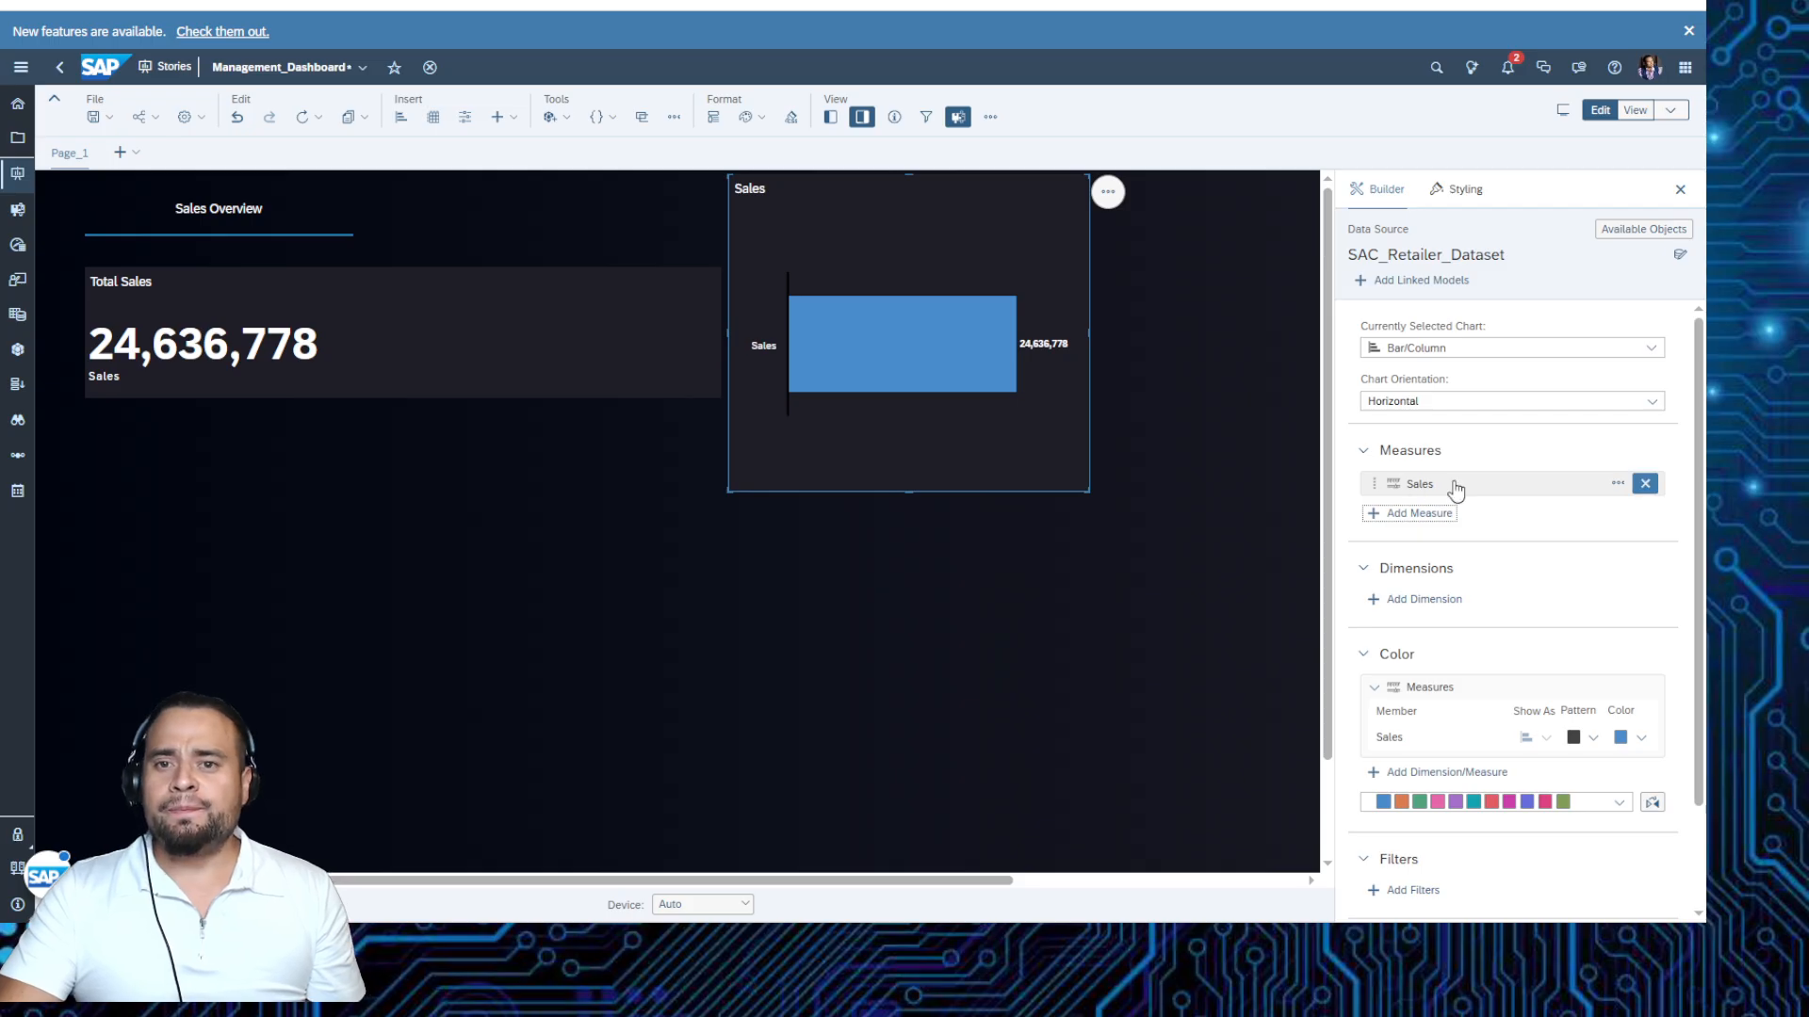
click(1493, 495)
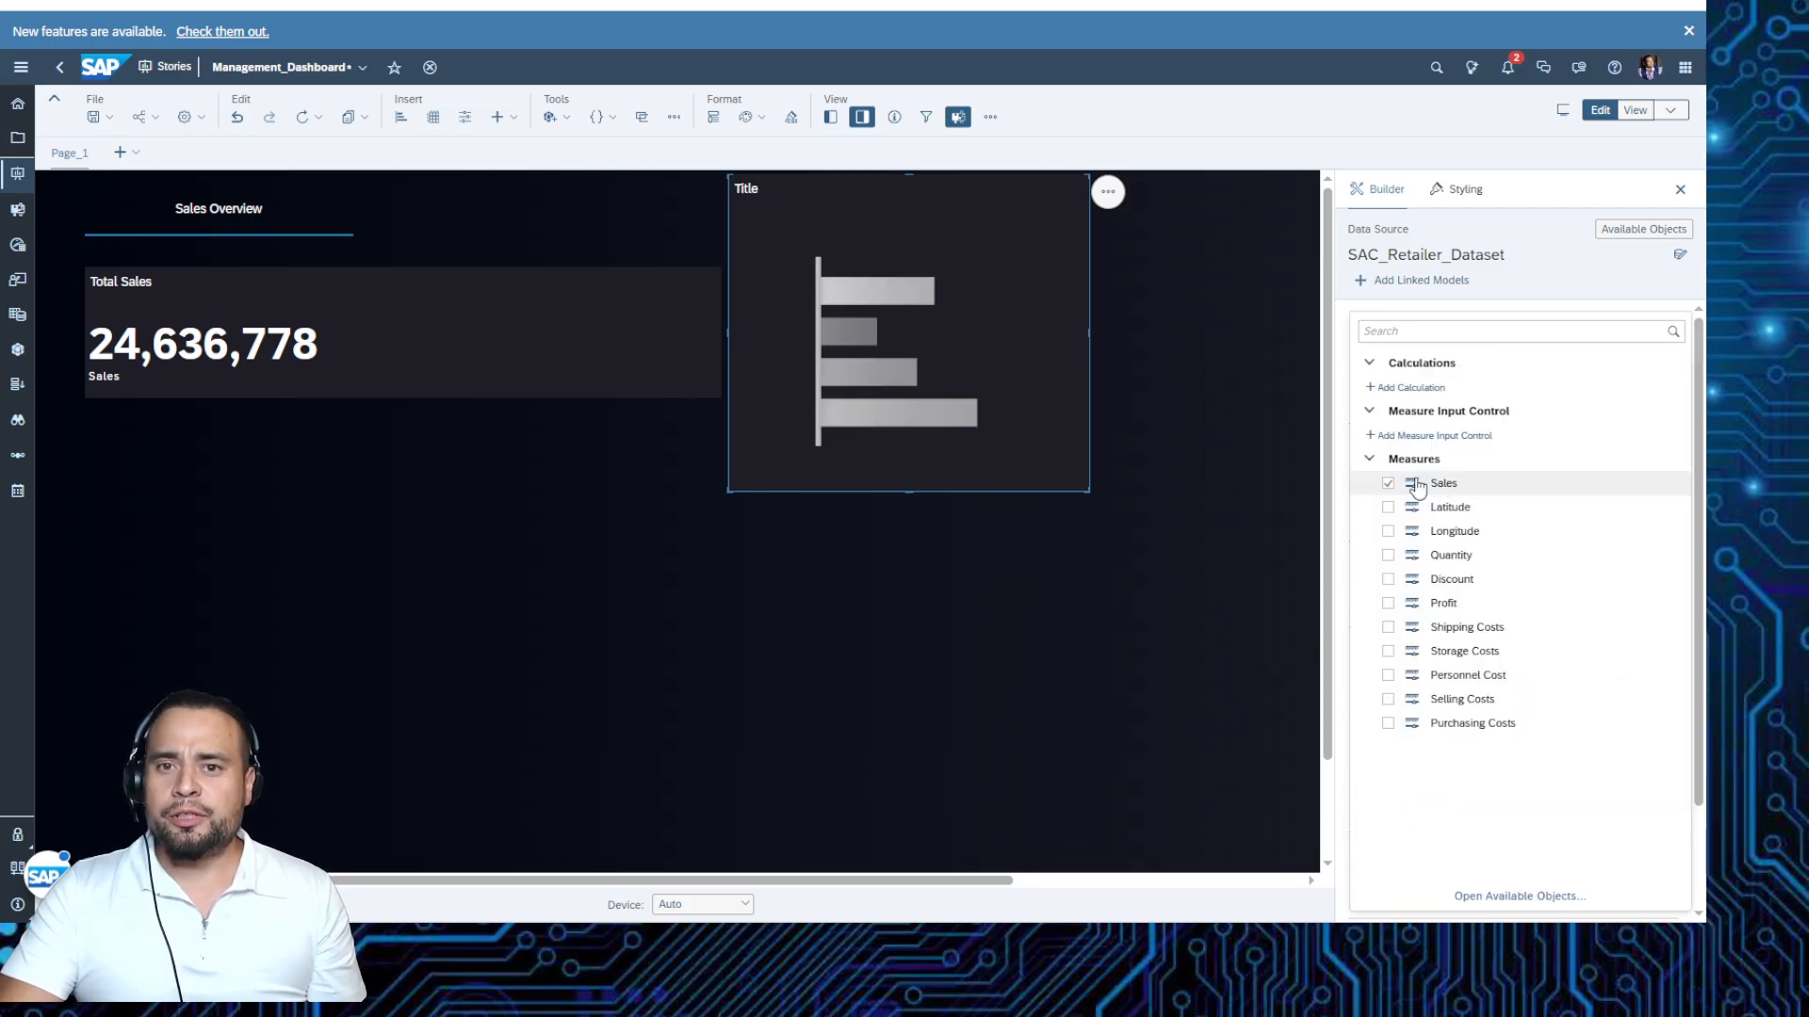
click(1410, 482)
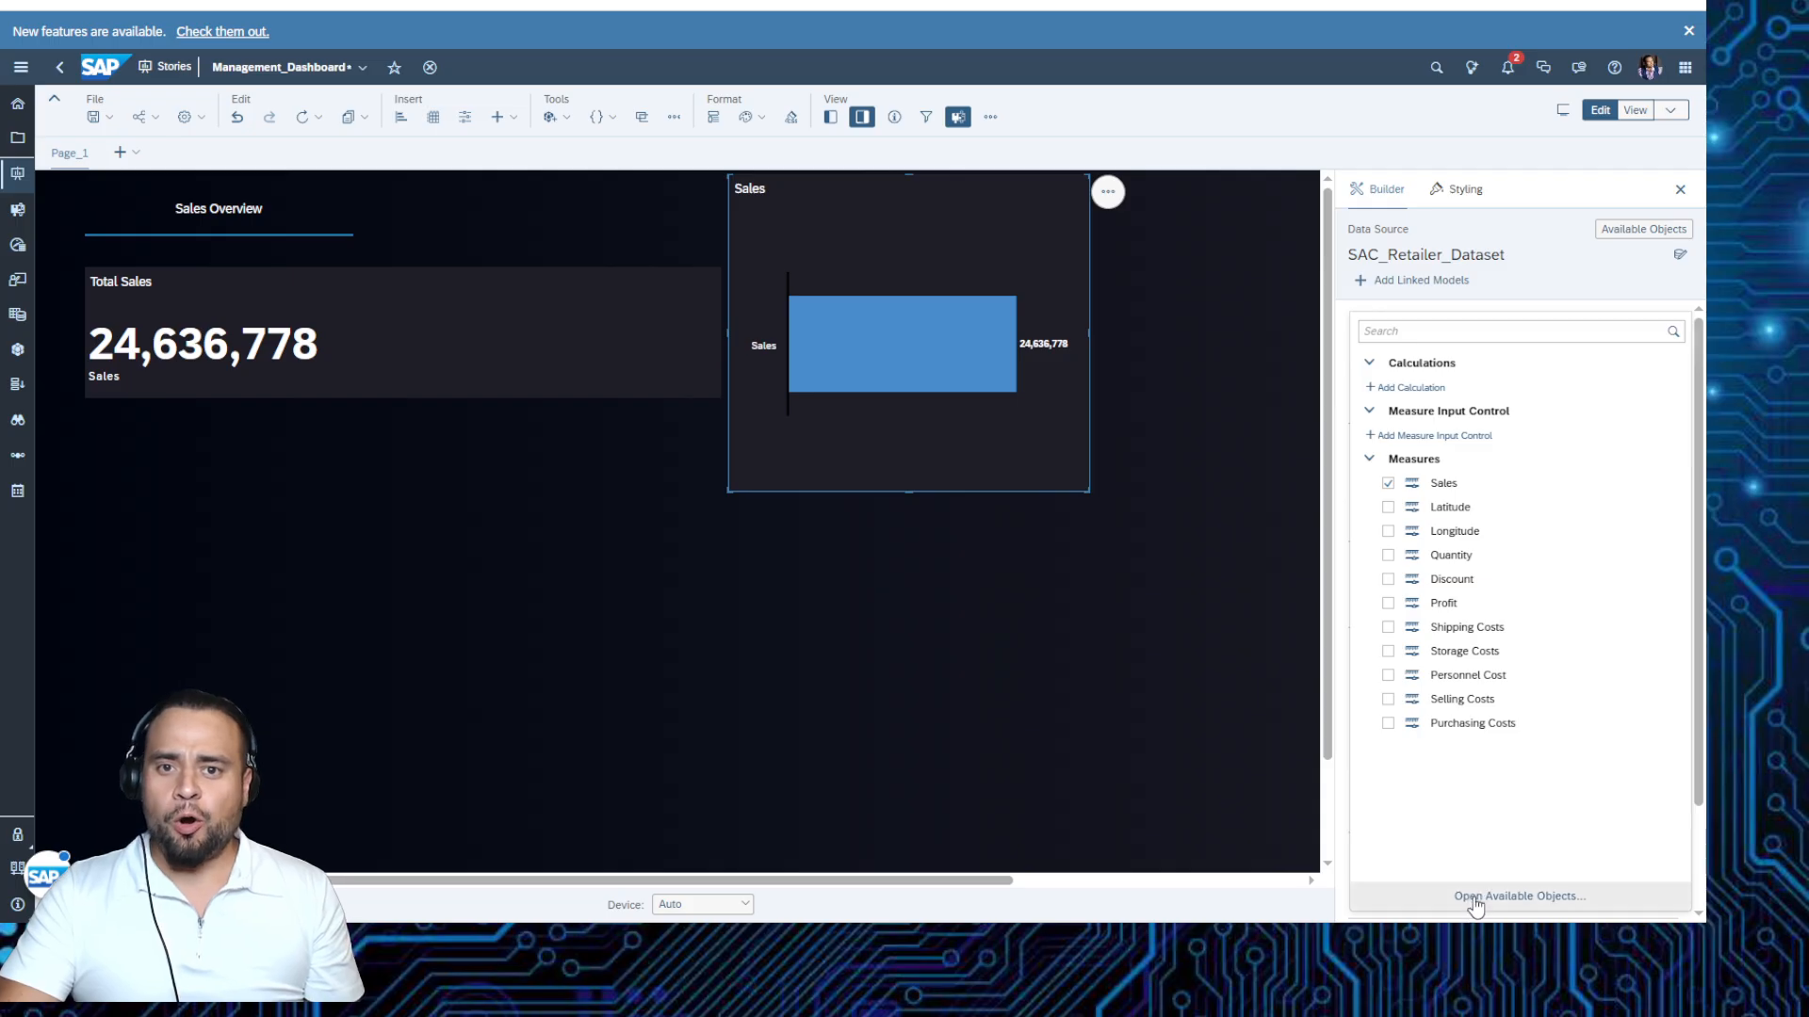
click(1518, 896)
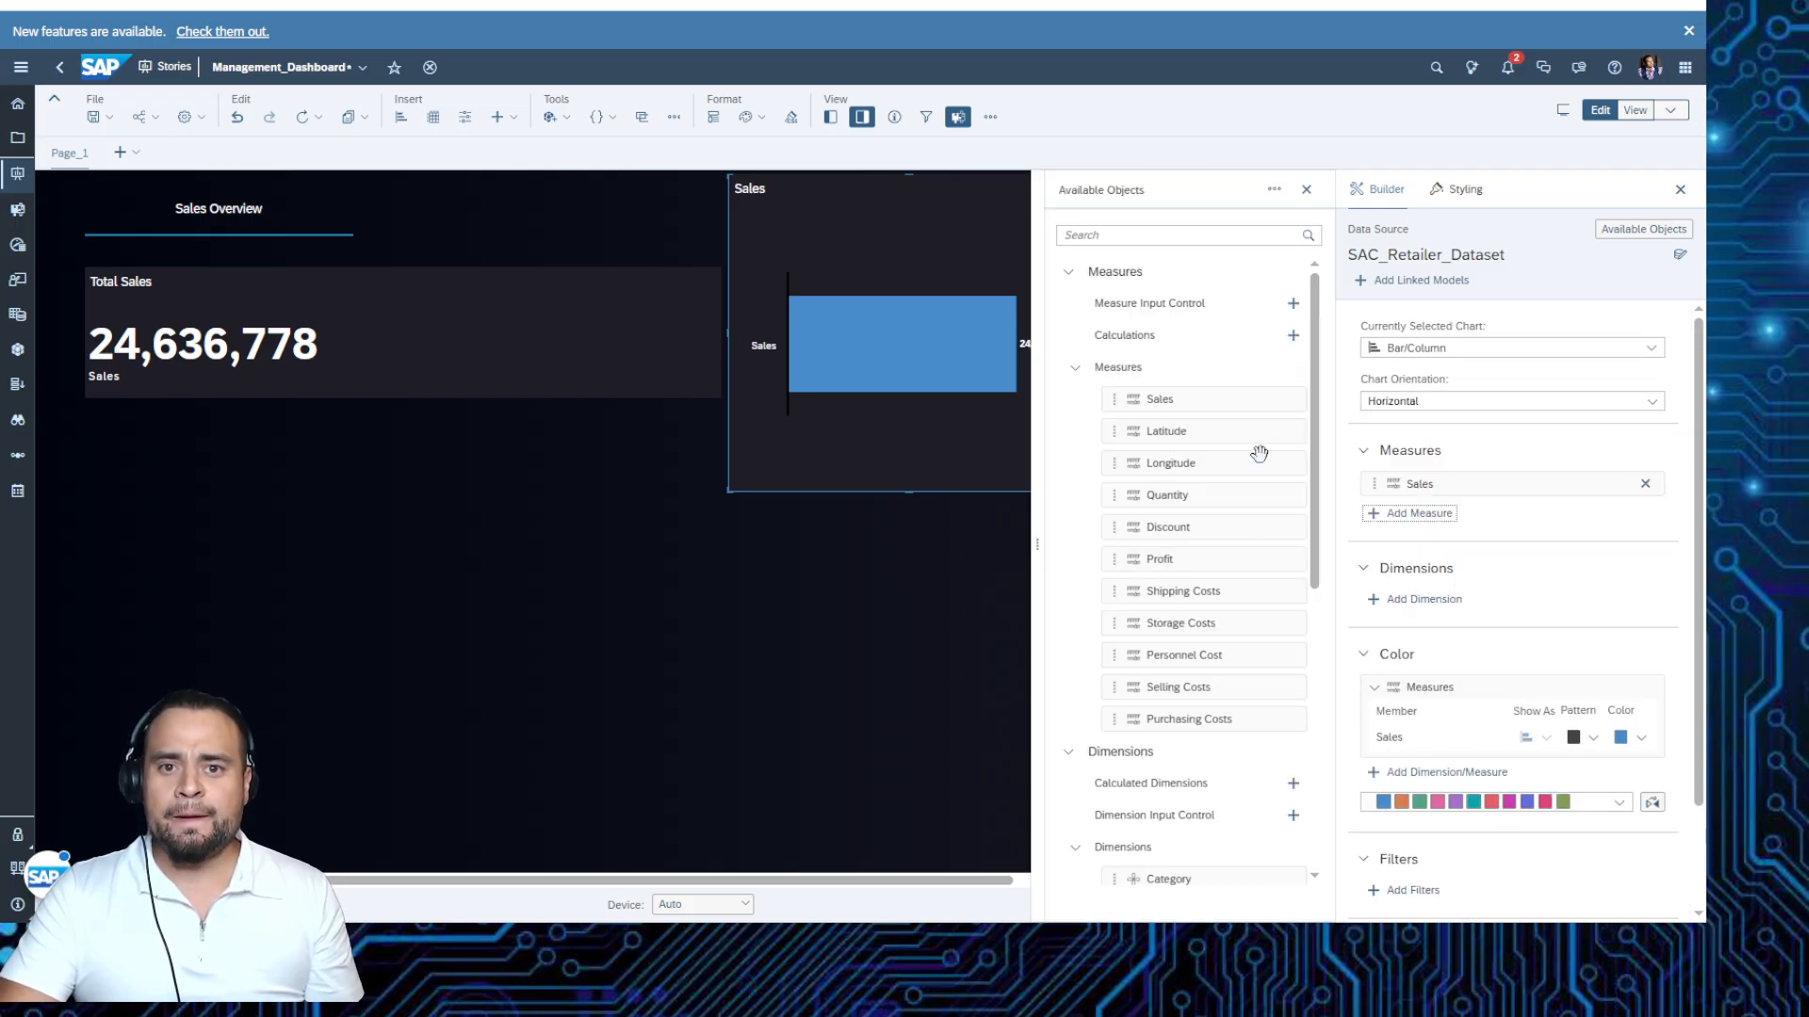
click(1306, 190)
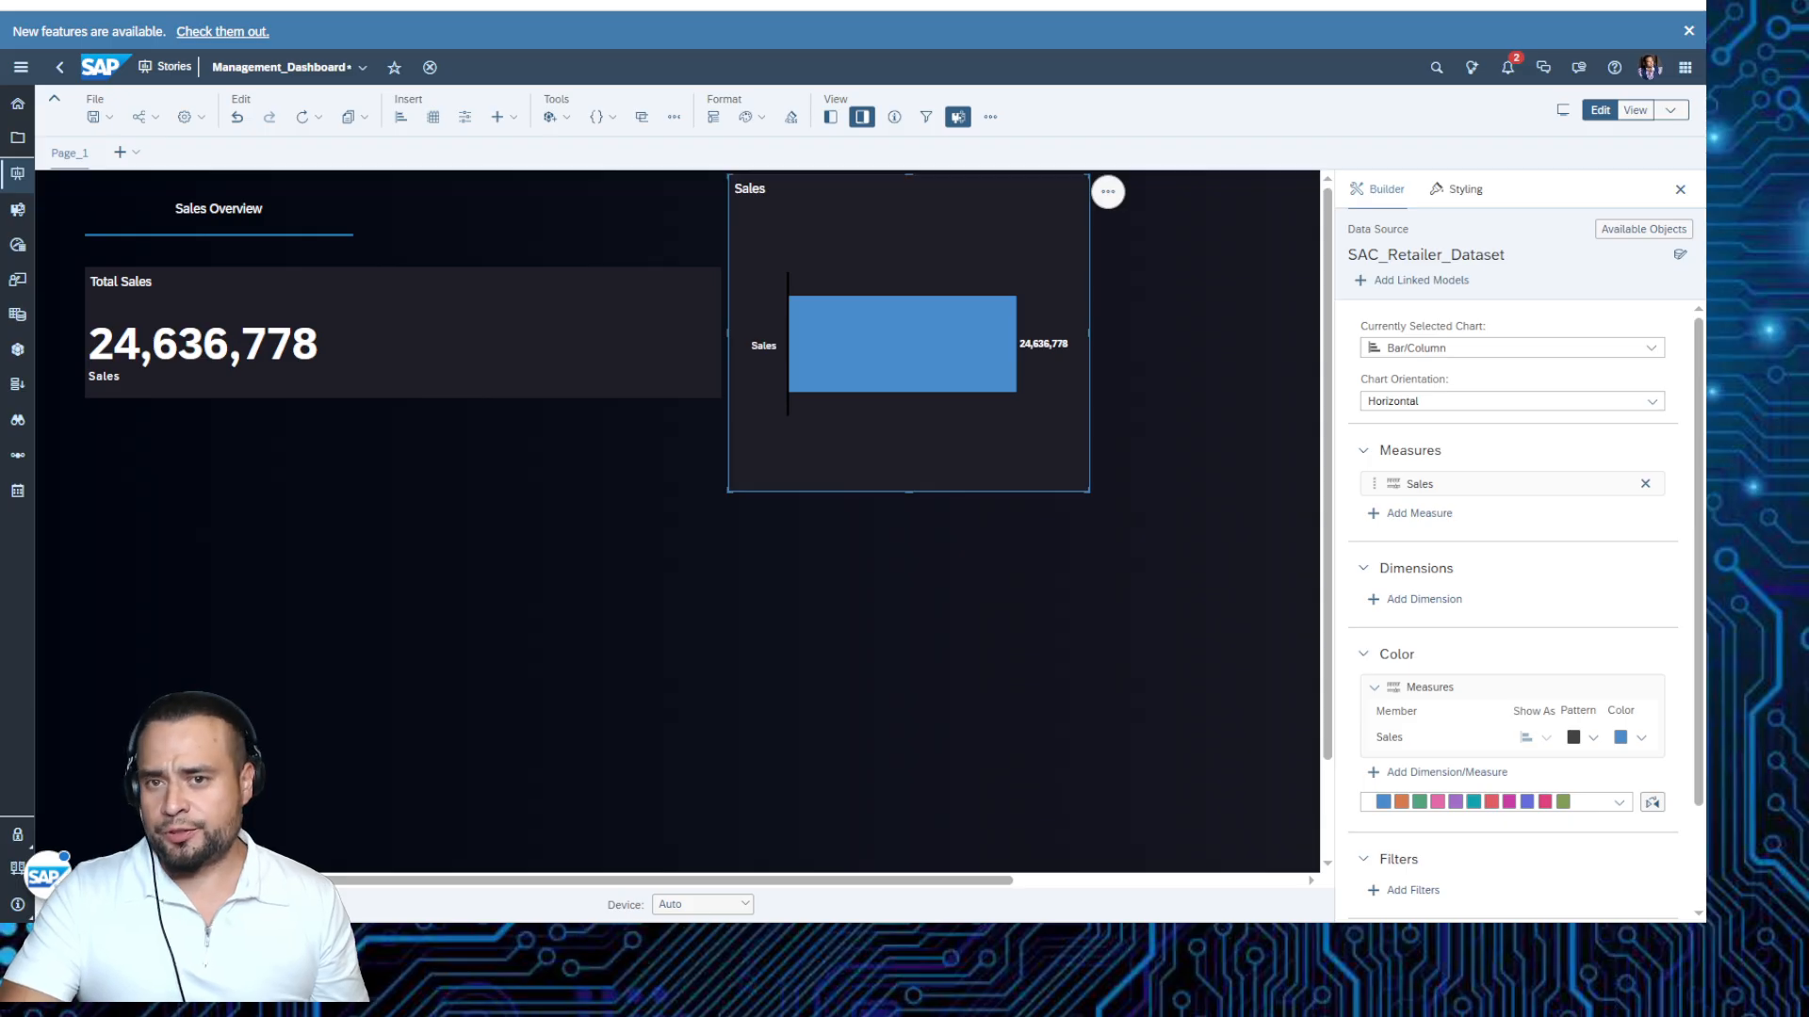
Add Segment as the chart's dimension.
scroll(1414, 514, down, 1)
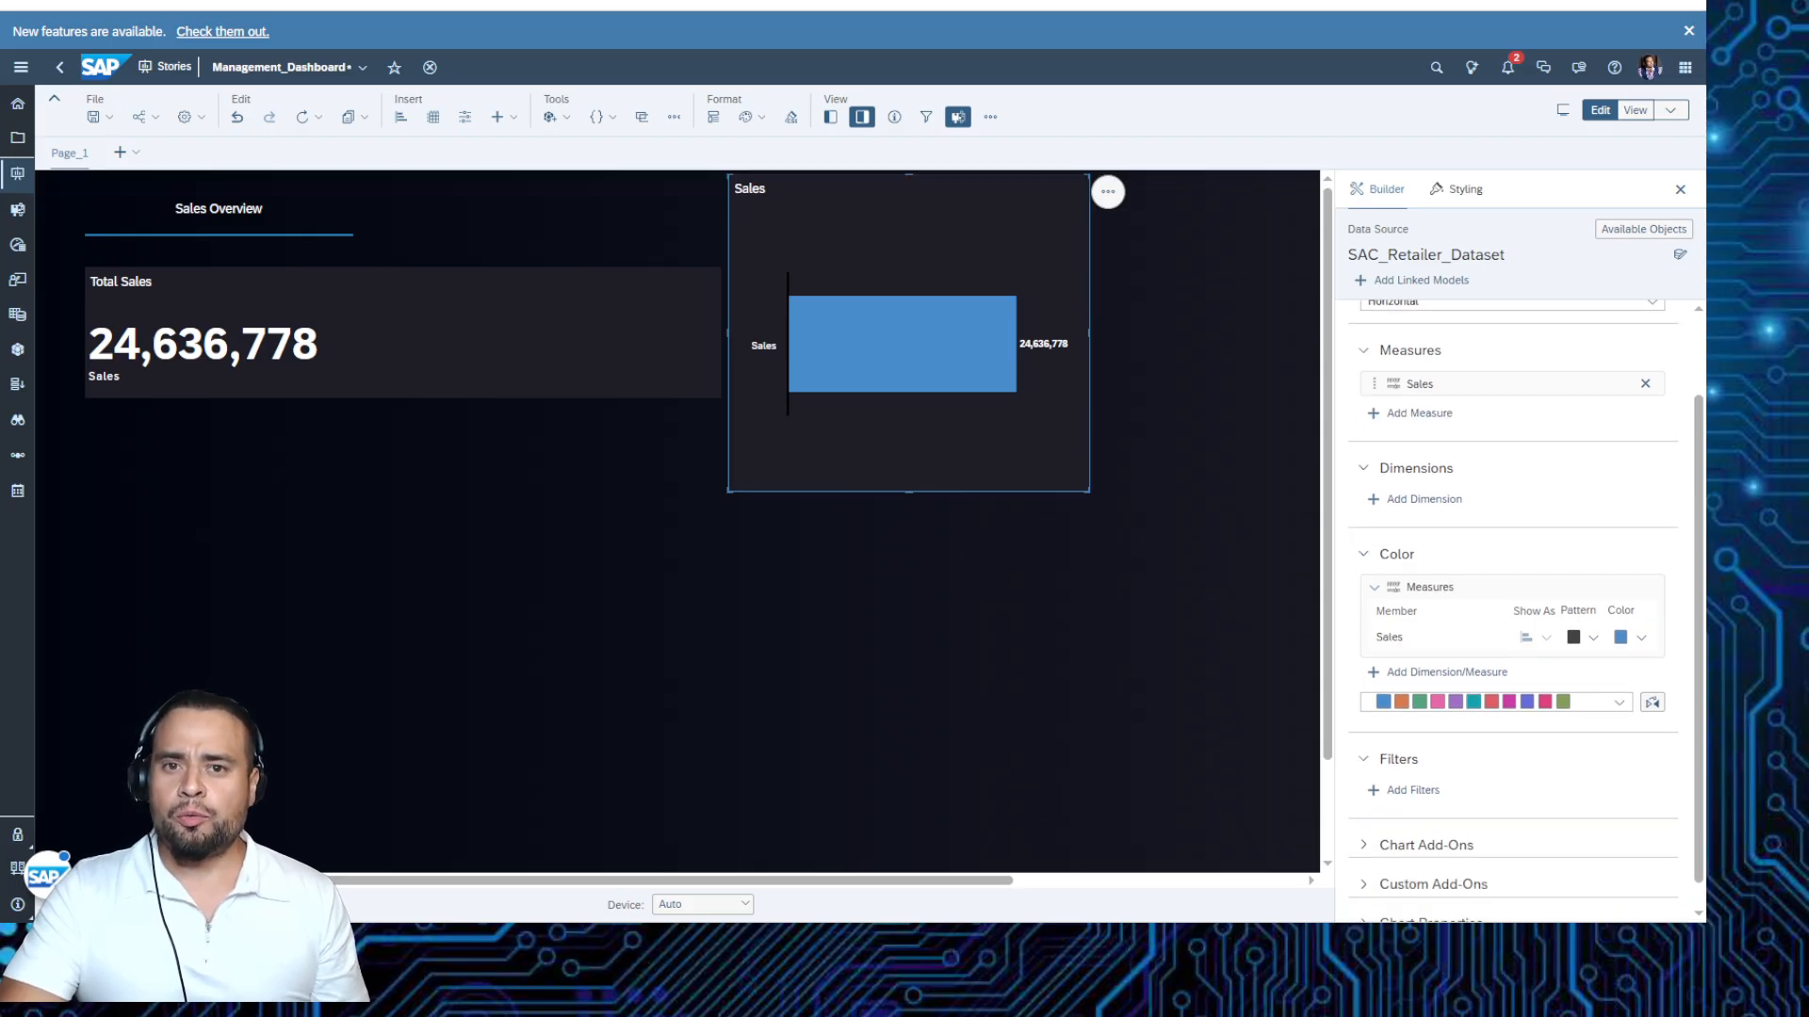
click(1399, 502)
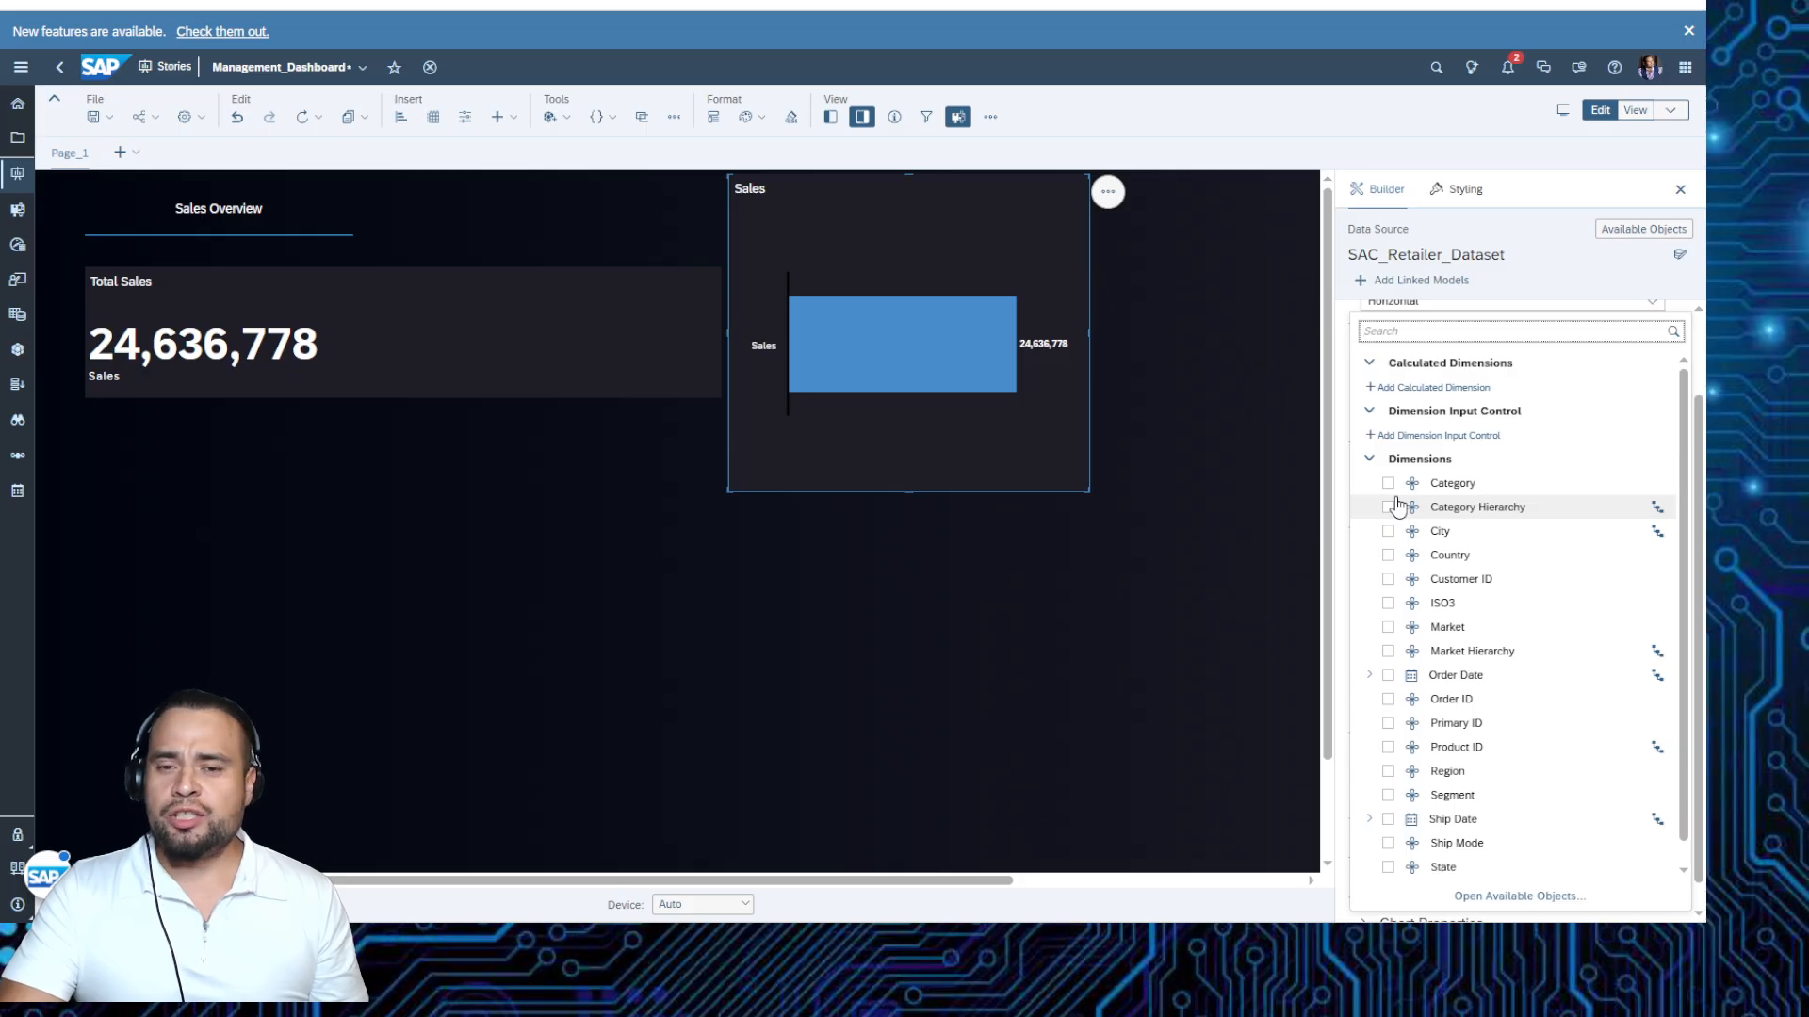
text(Seg)
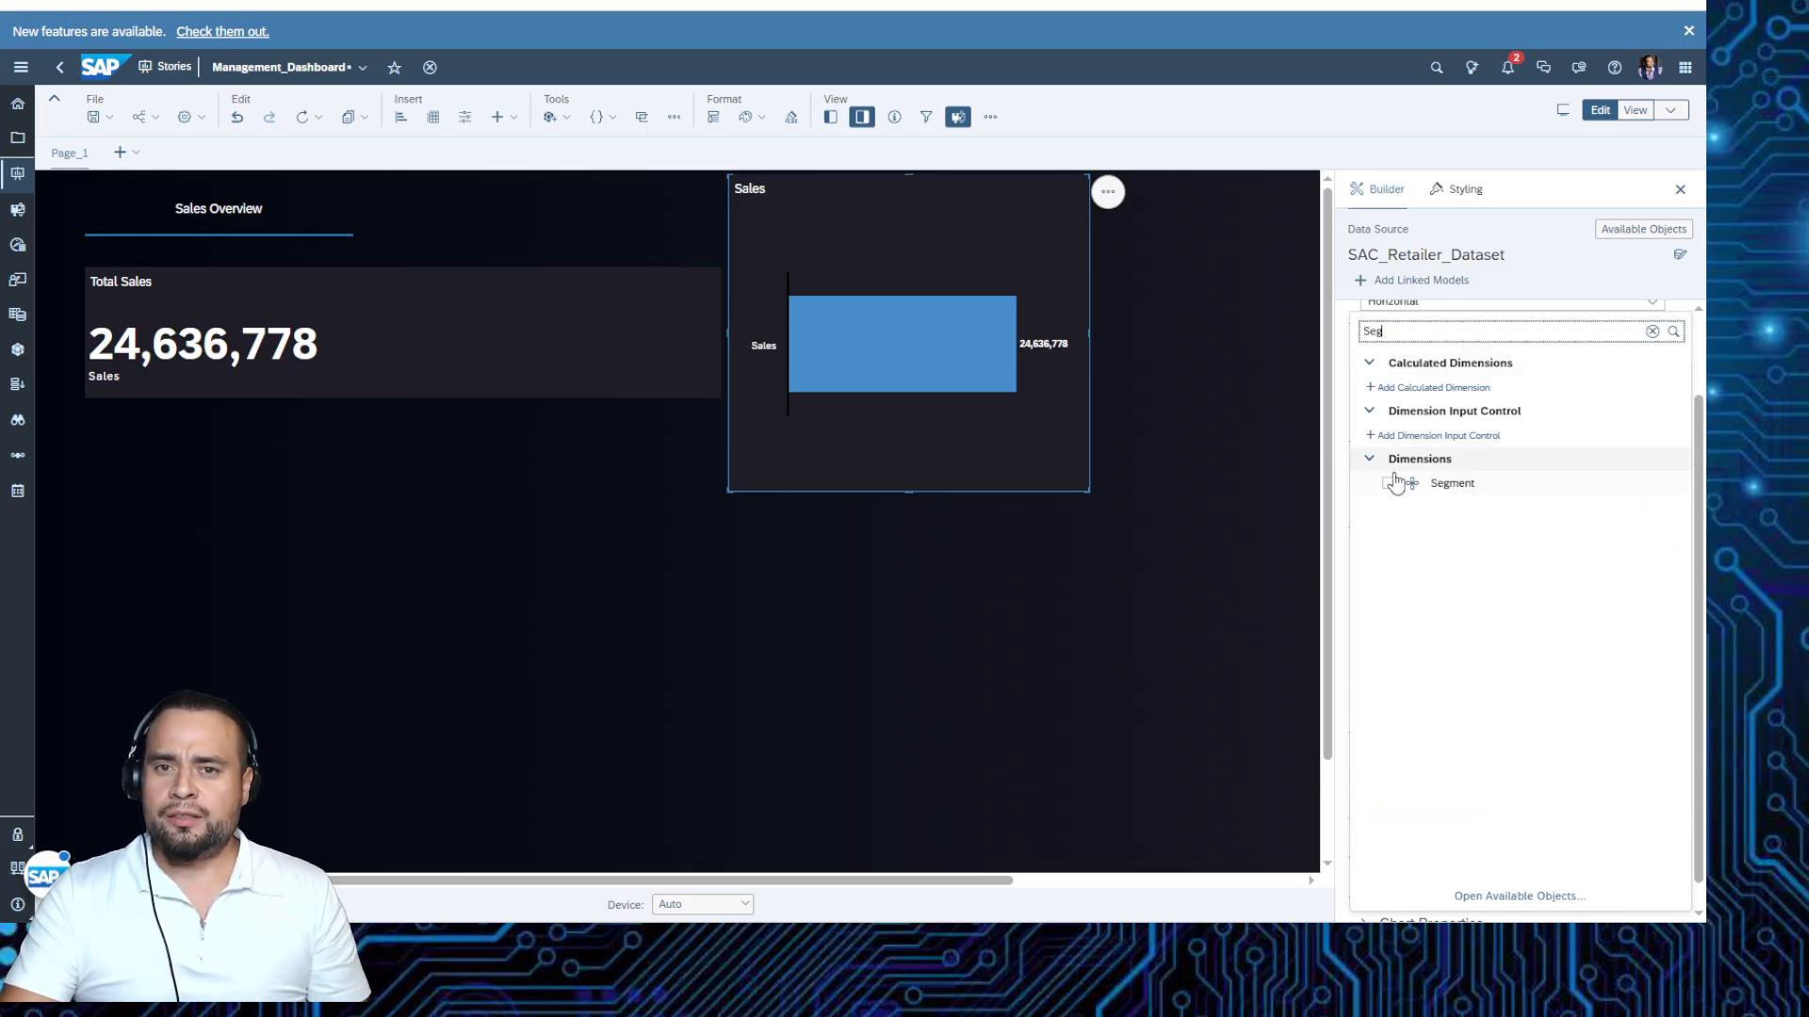
click(1391, 483)
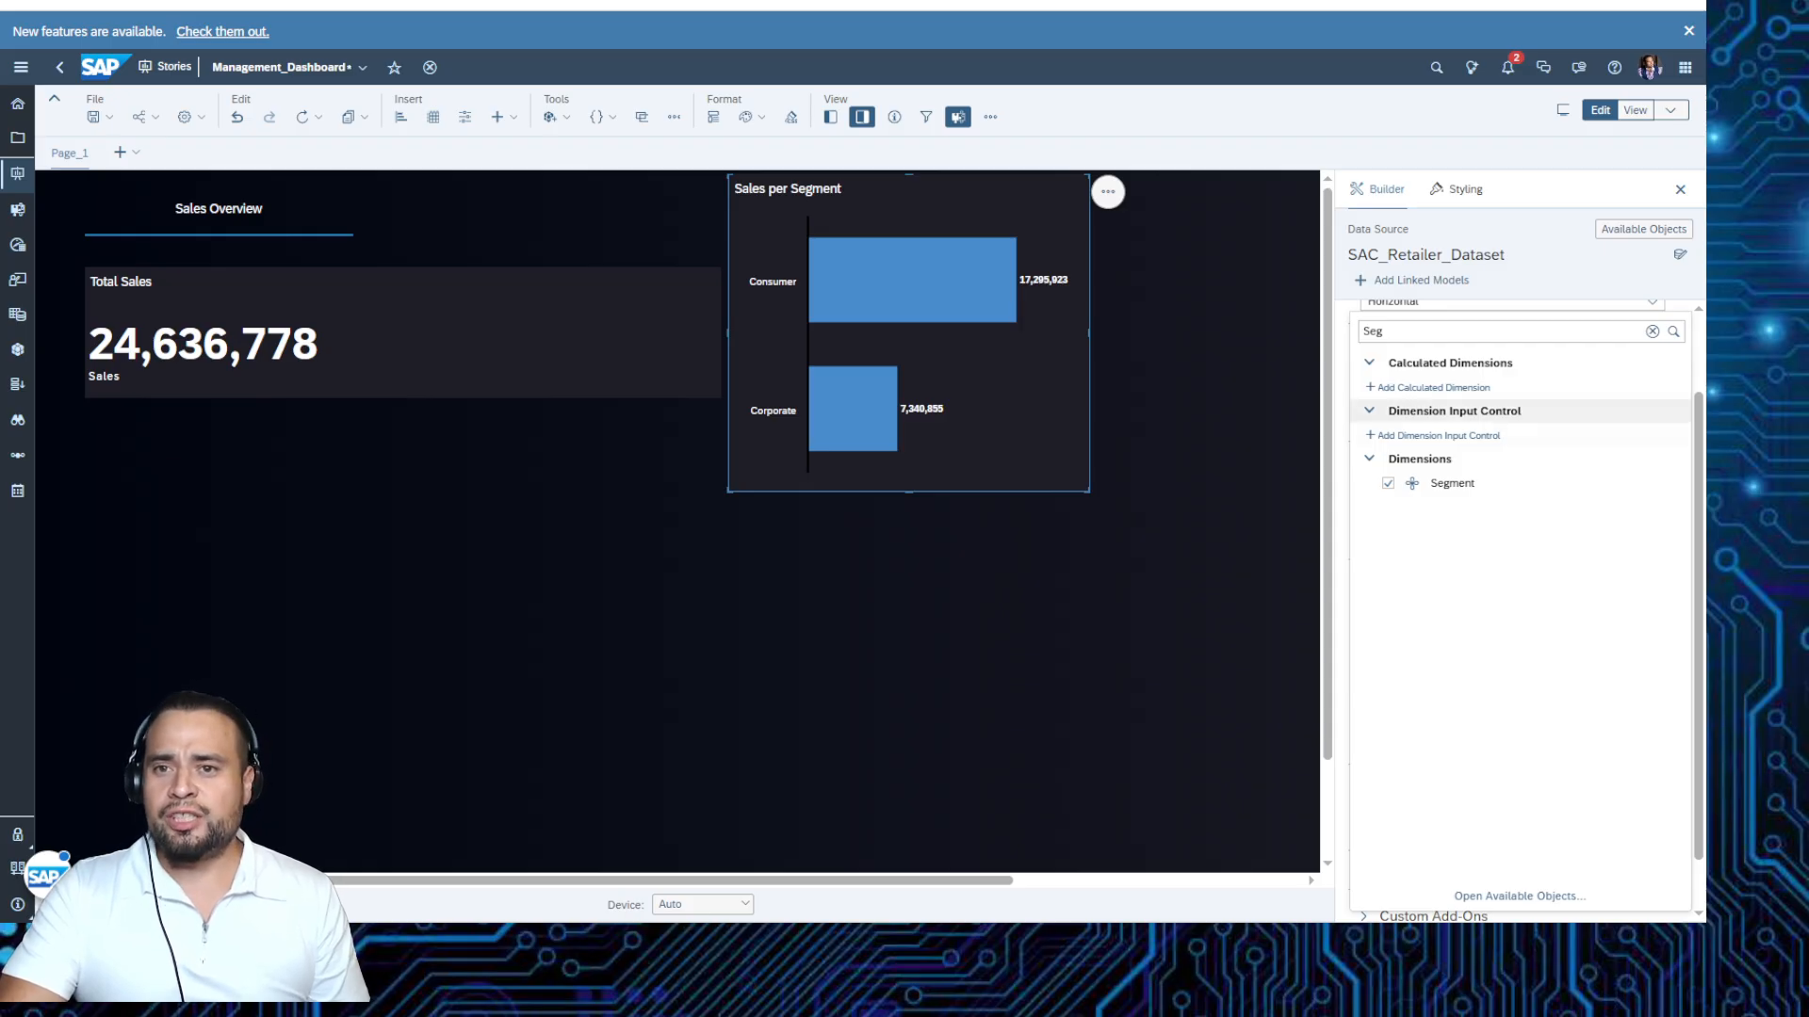
click(1344, 405)
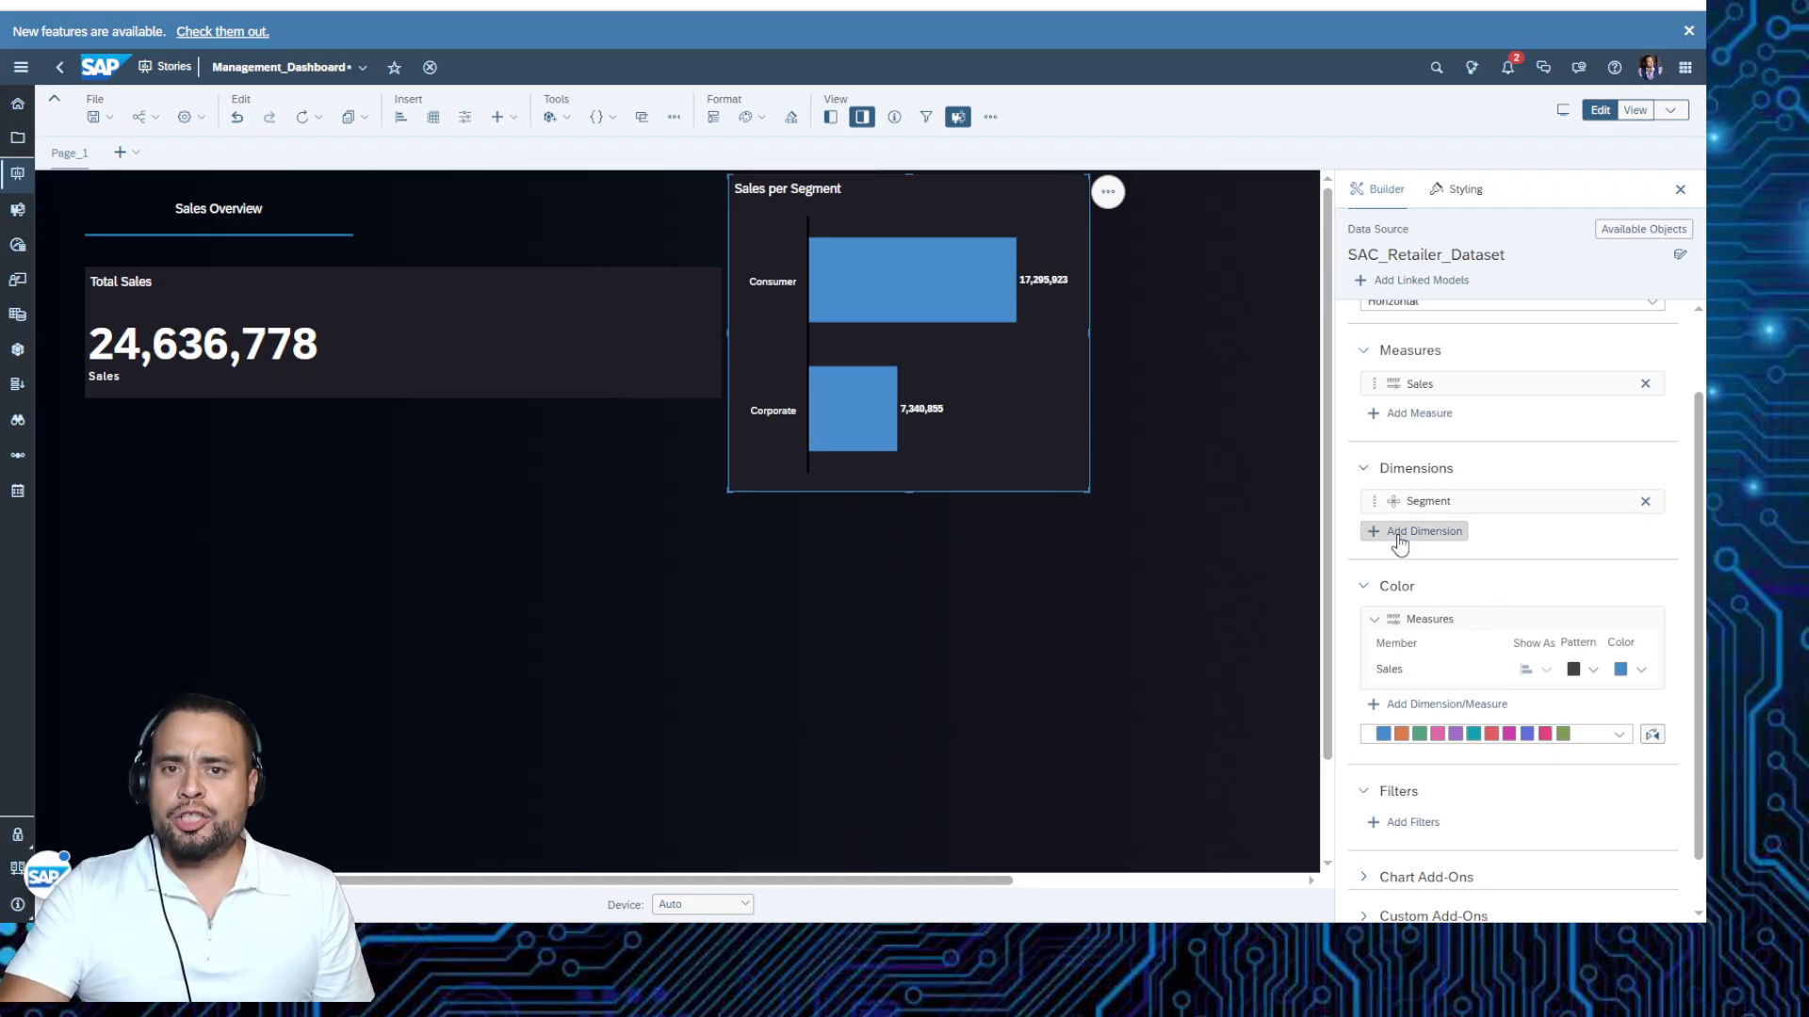
Set the axis line color of the Sales per Segment chart to red, hex ef1010.
scroll(1455, 596, down, 1)
scroll(1455, 596, down, 1)
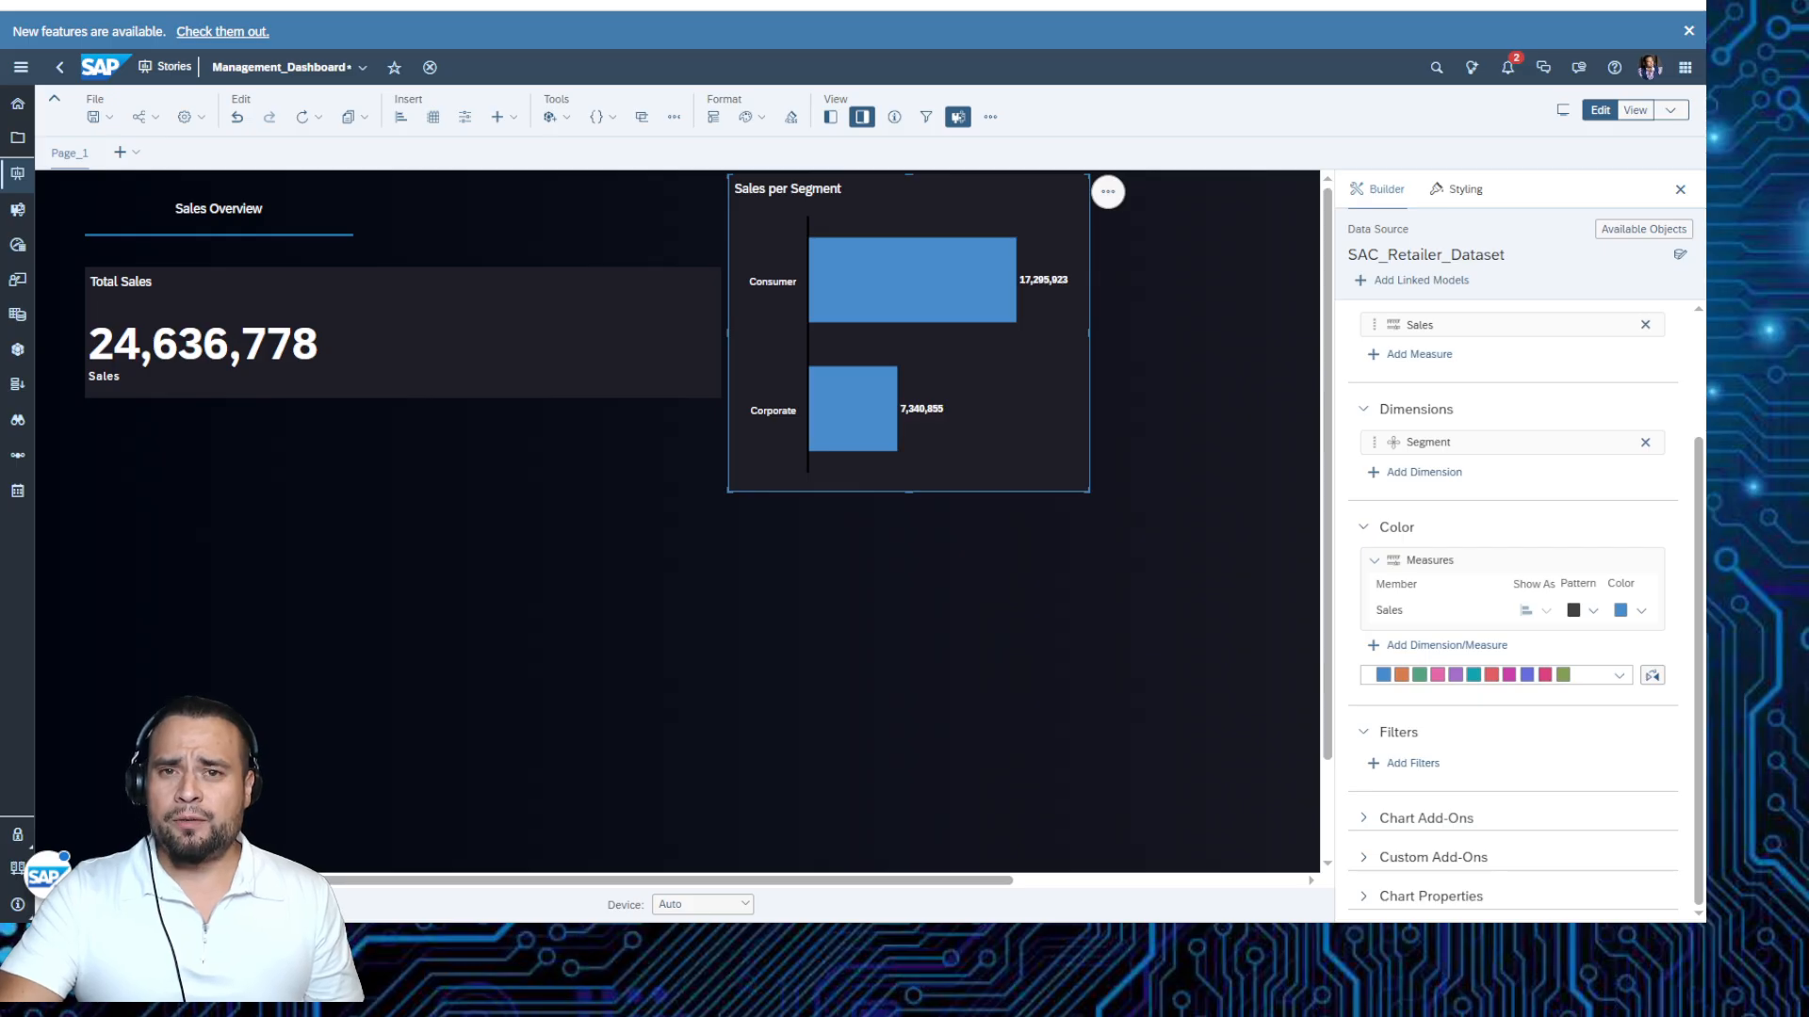
click(1466, 191)
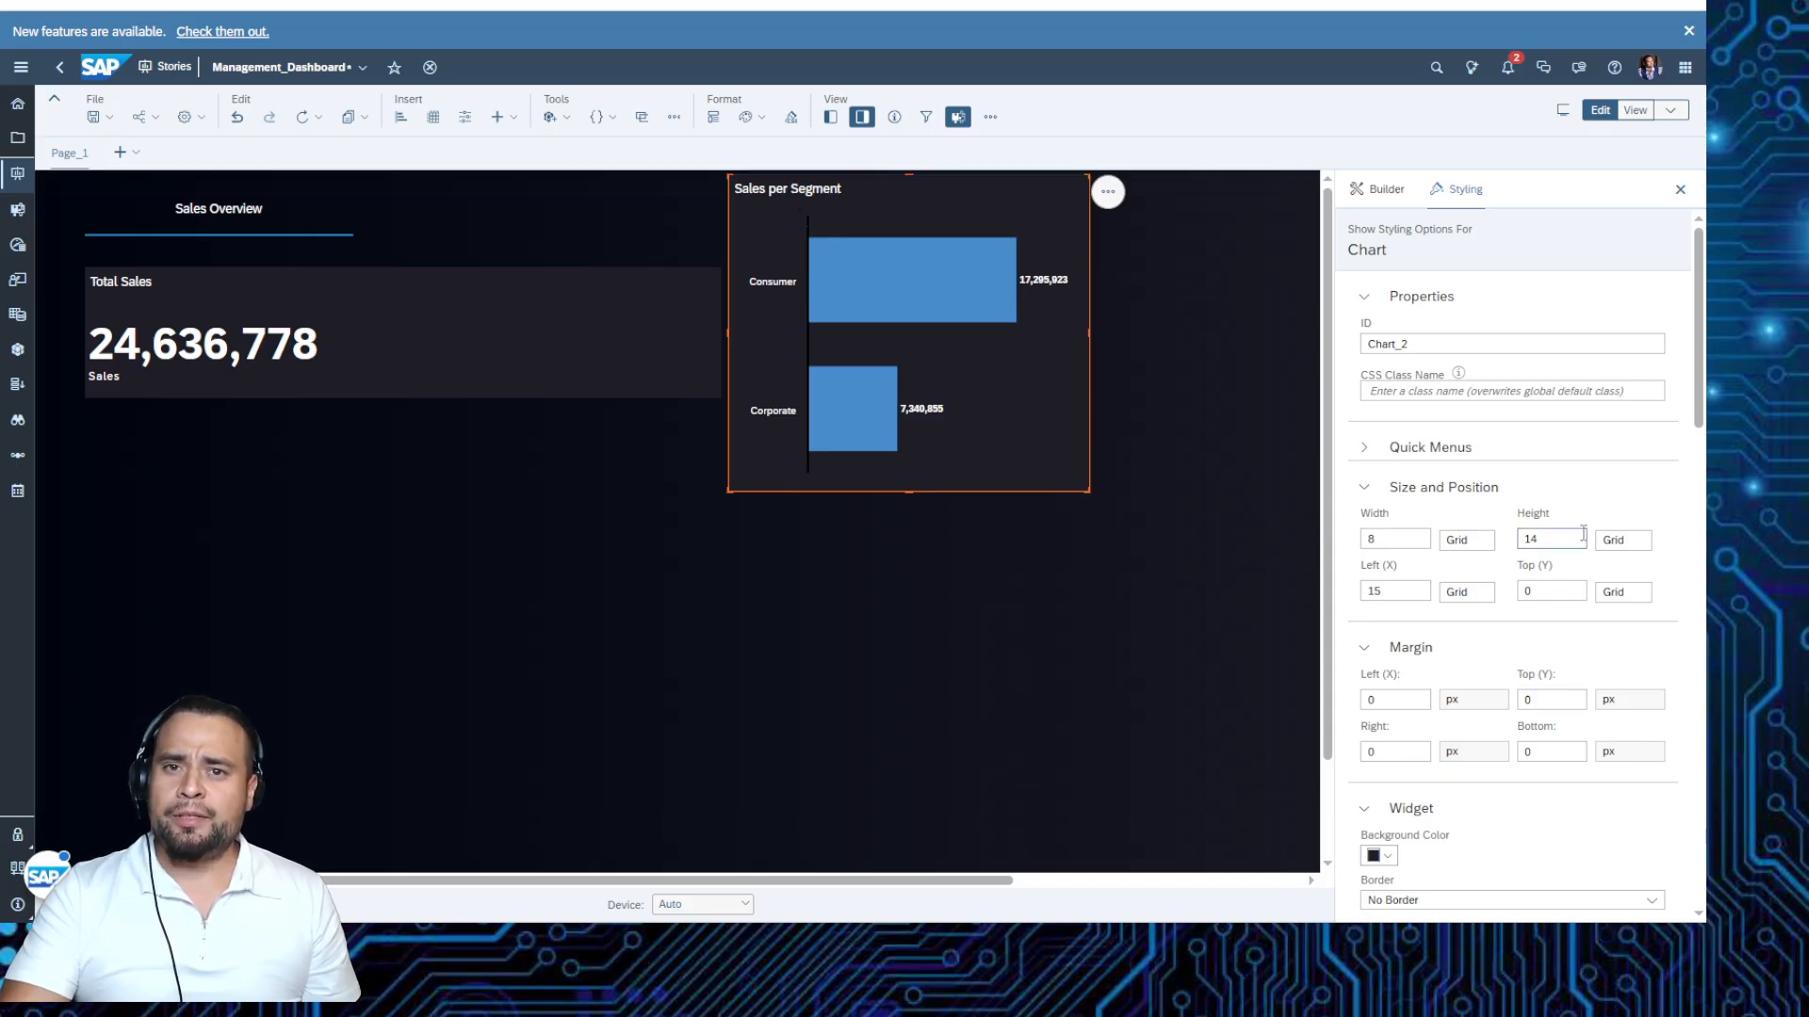
scroll(1577, 534, down, 1)
scroll(1577, 534, down, 10)
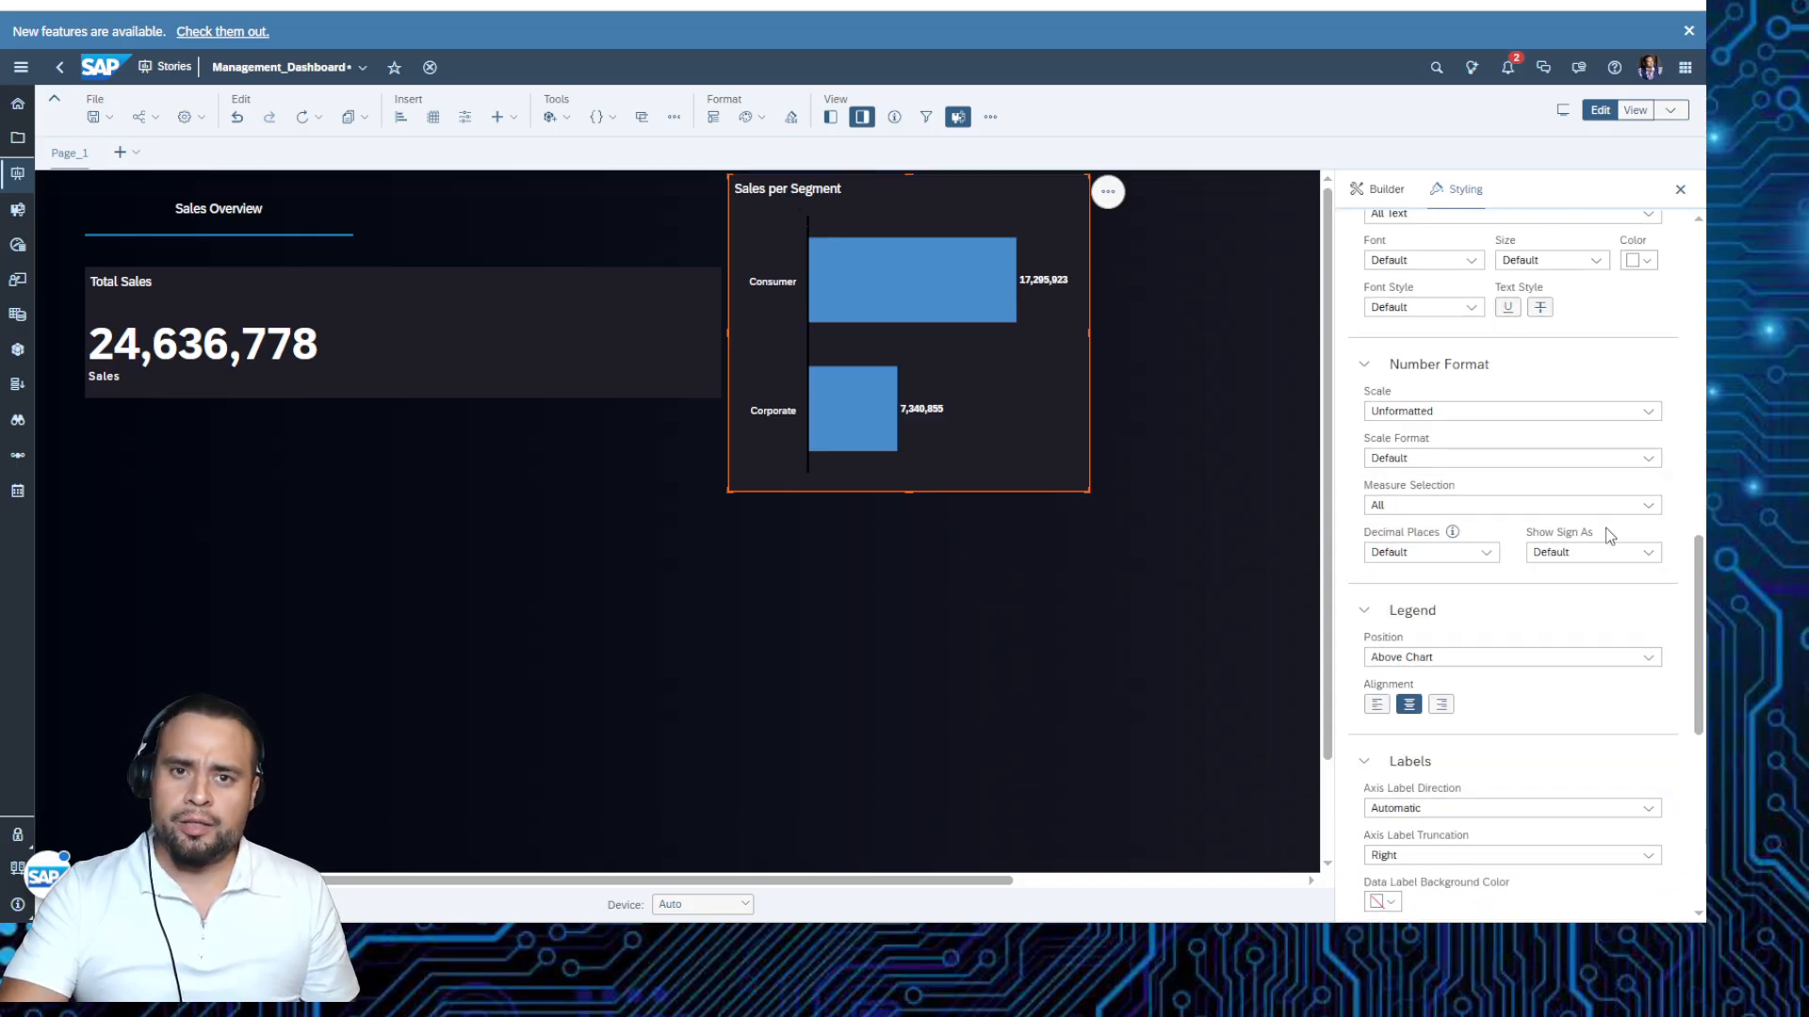
scroll(1577, 546, down, 2)
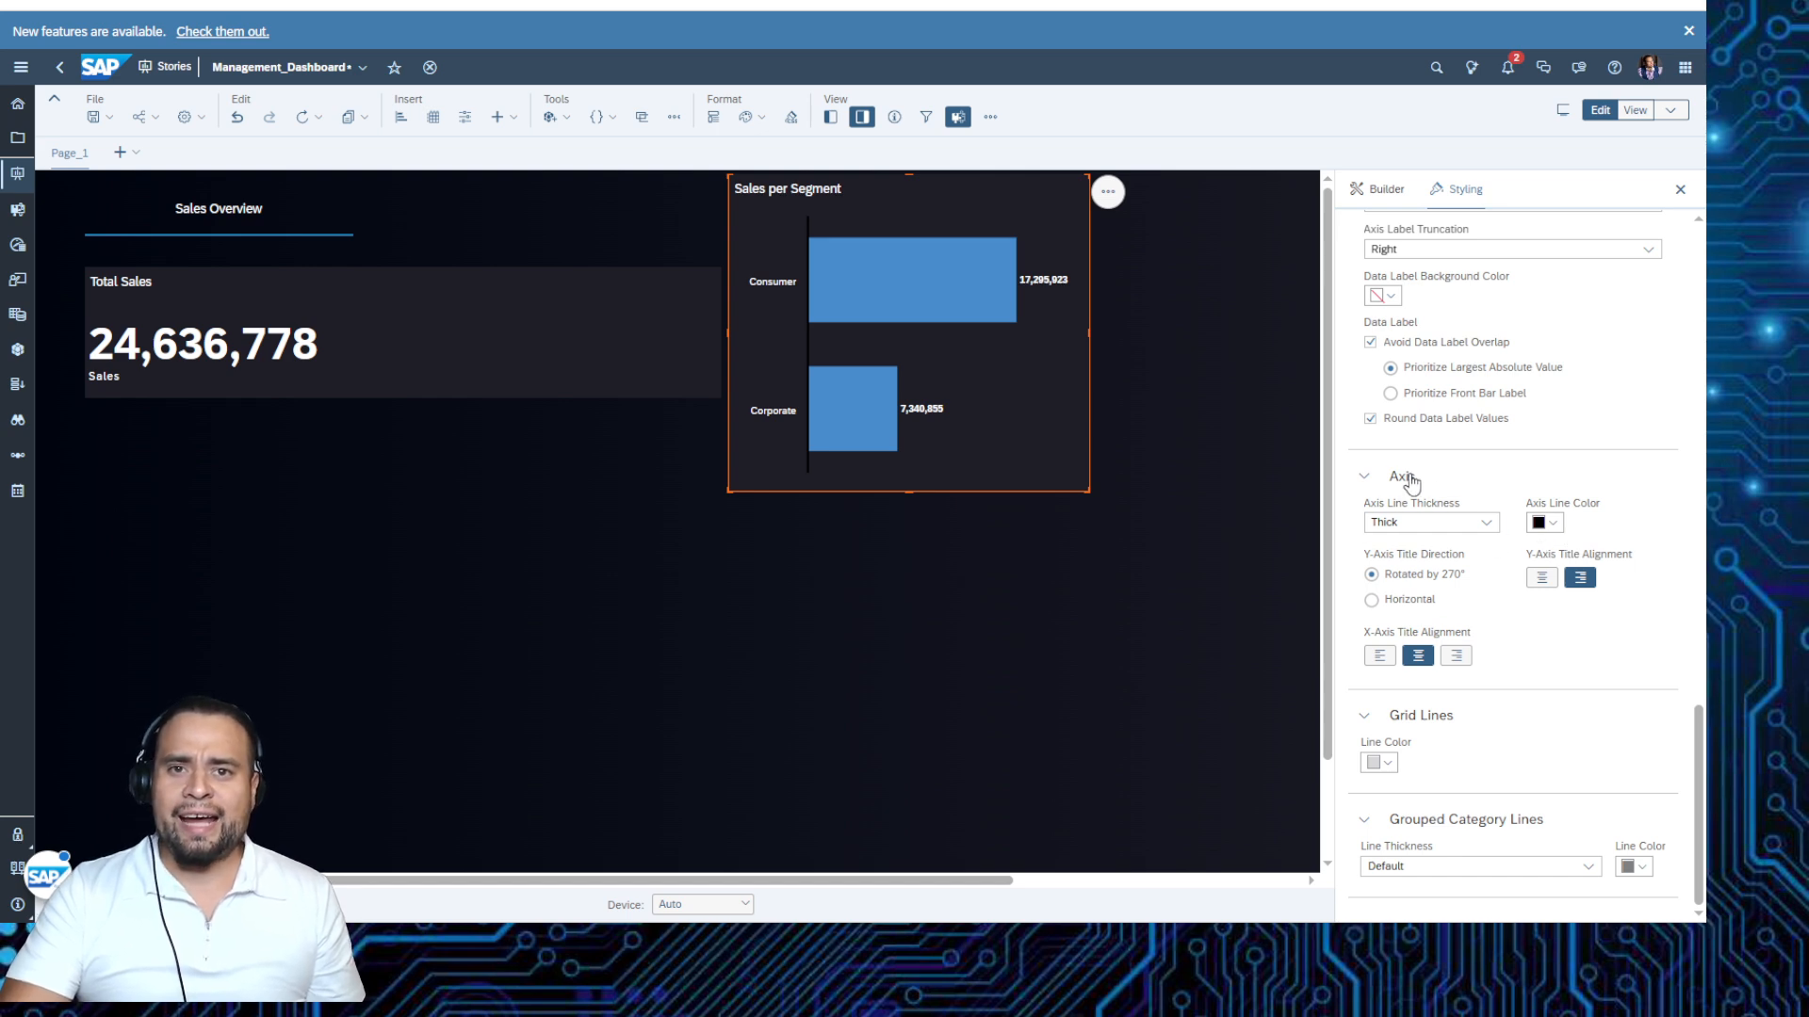
click(1545, 523)
click(1613, 260)
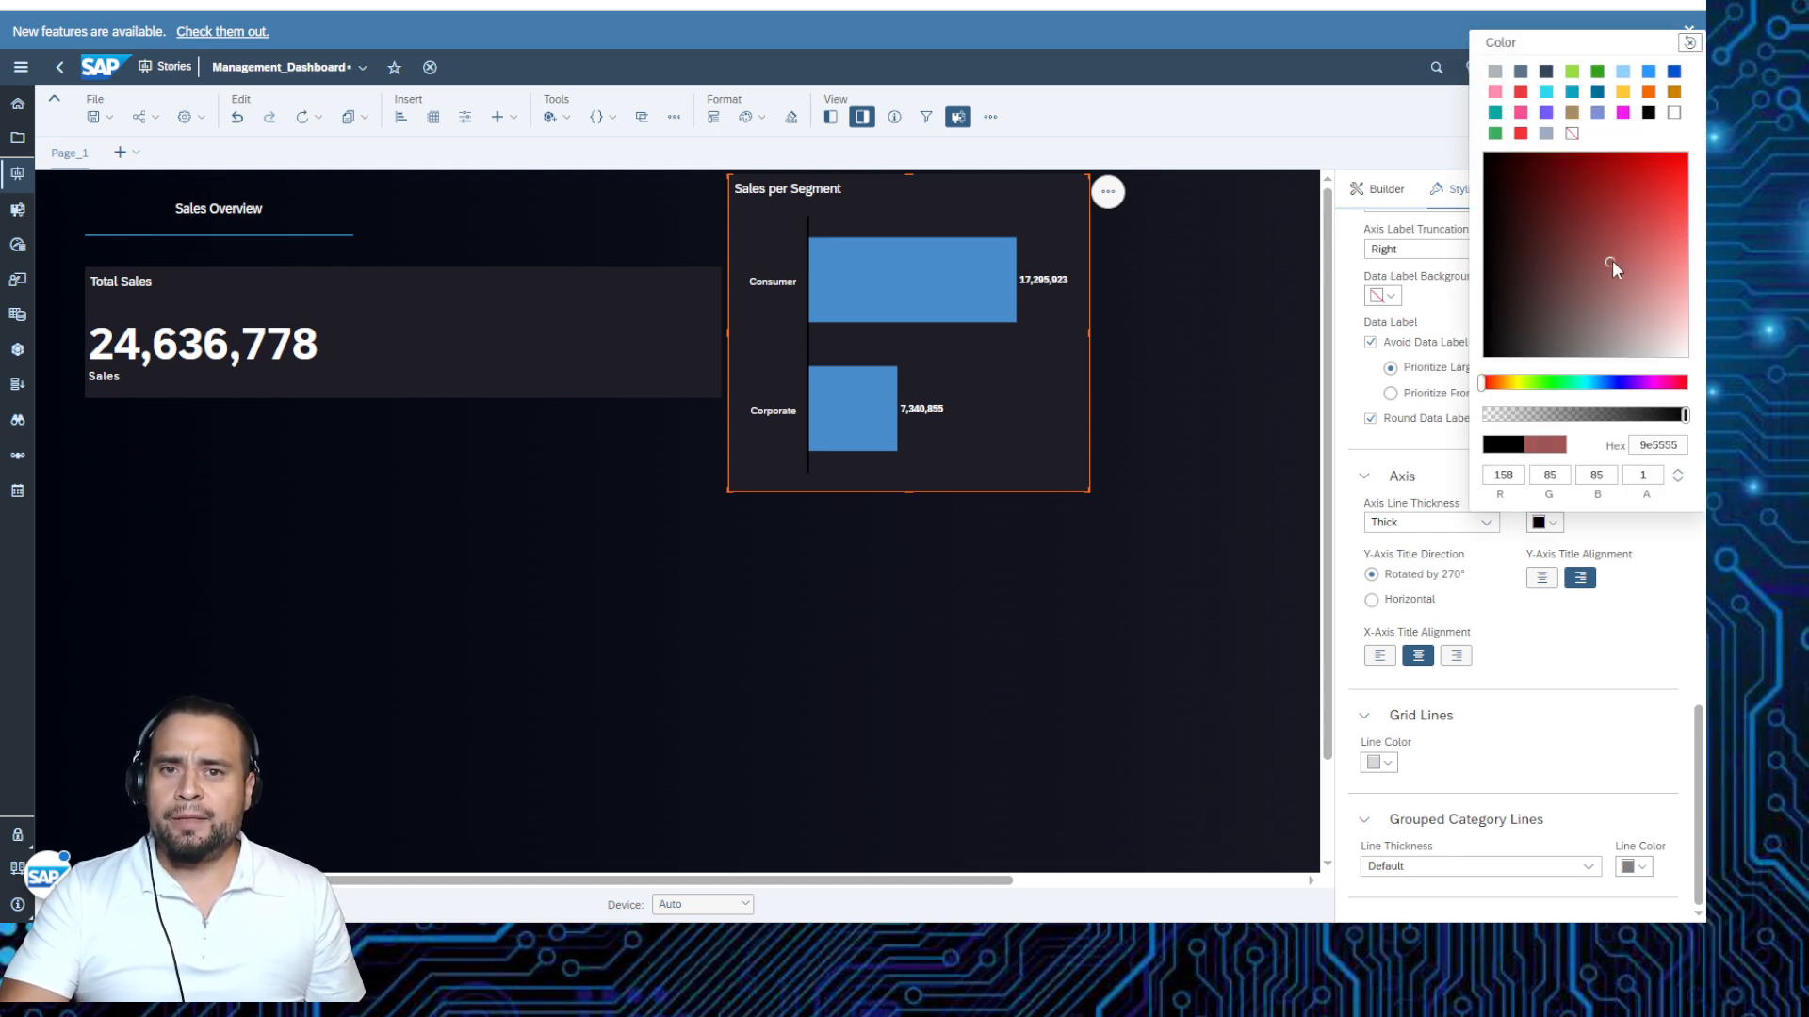
drag(1613, 260, 1676, 166)
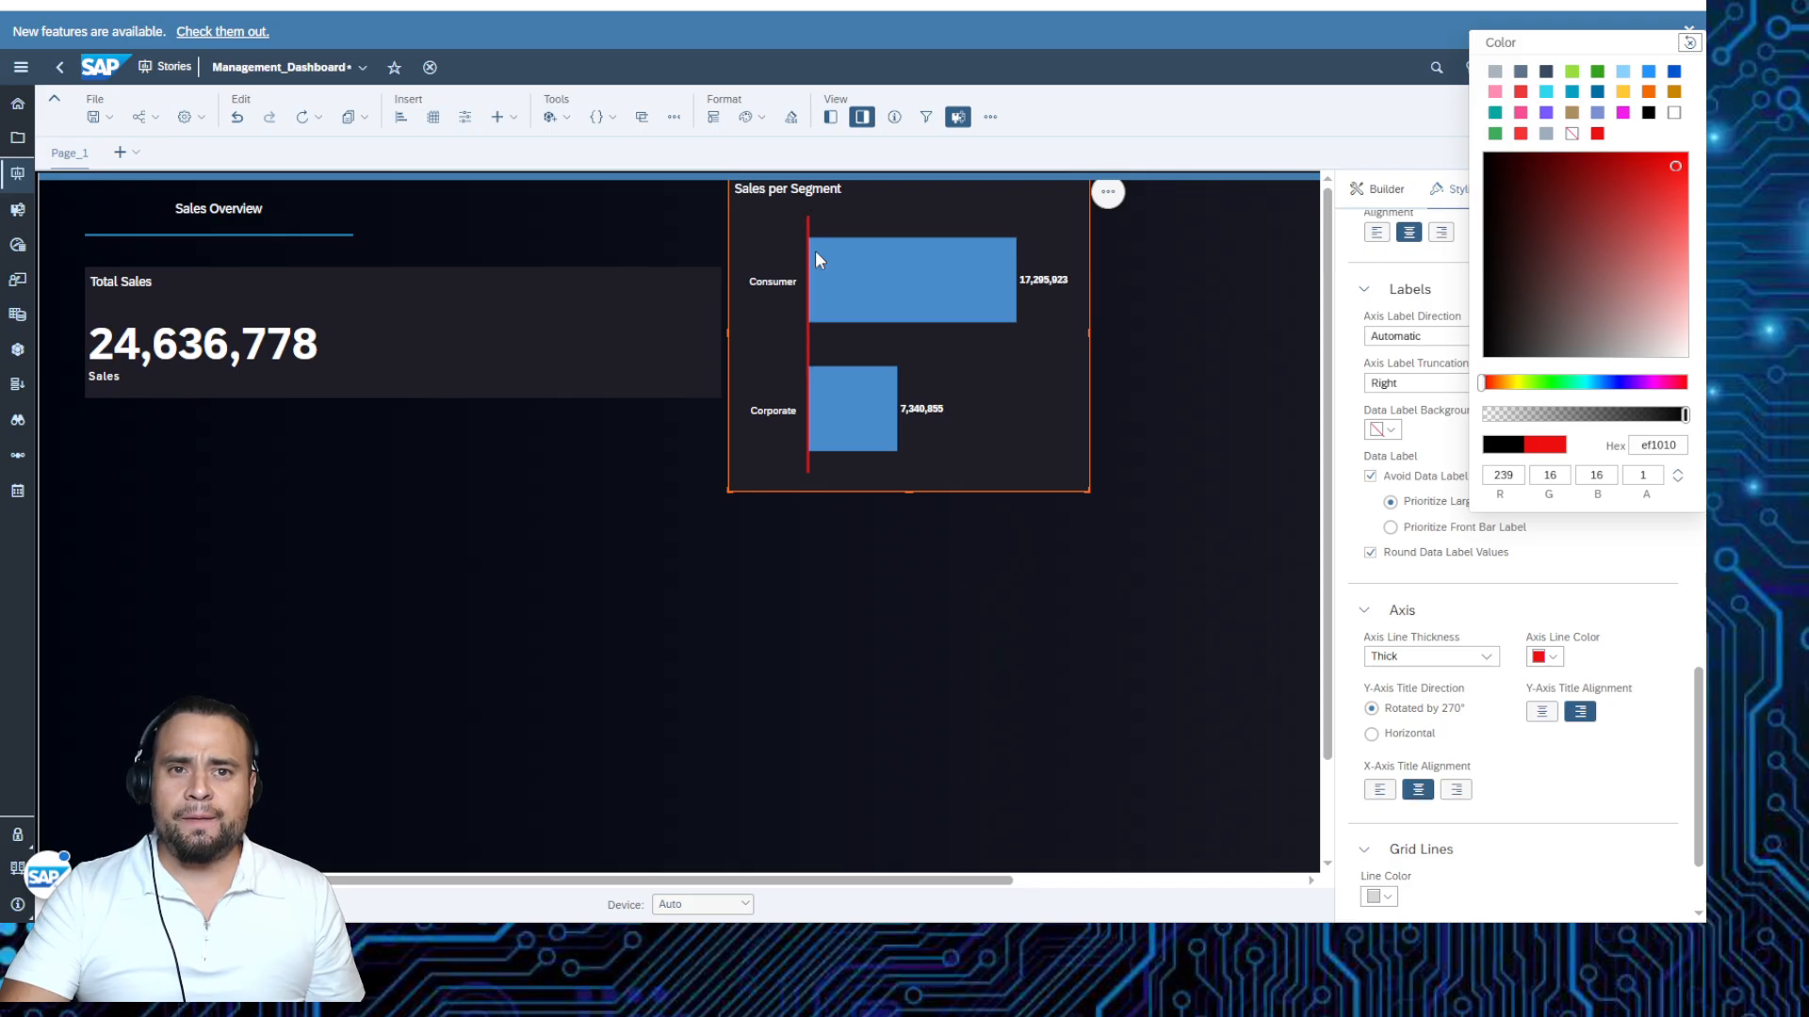
click(814, 365)
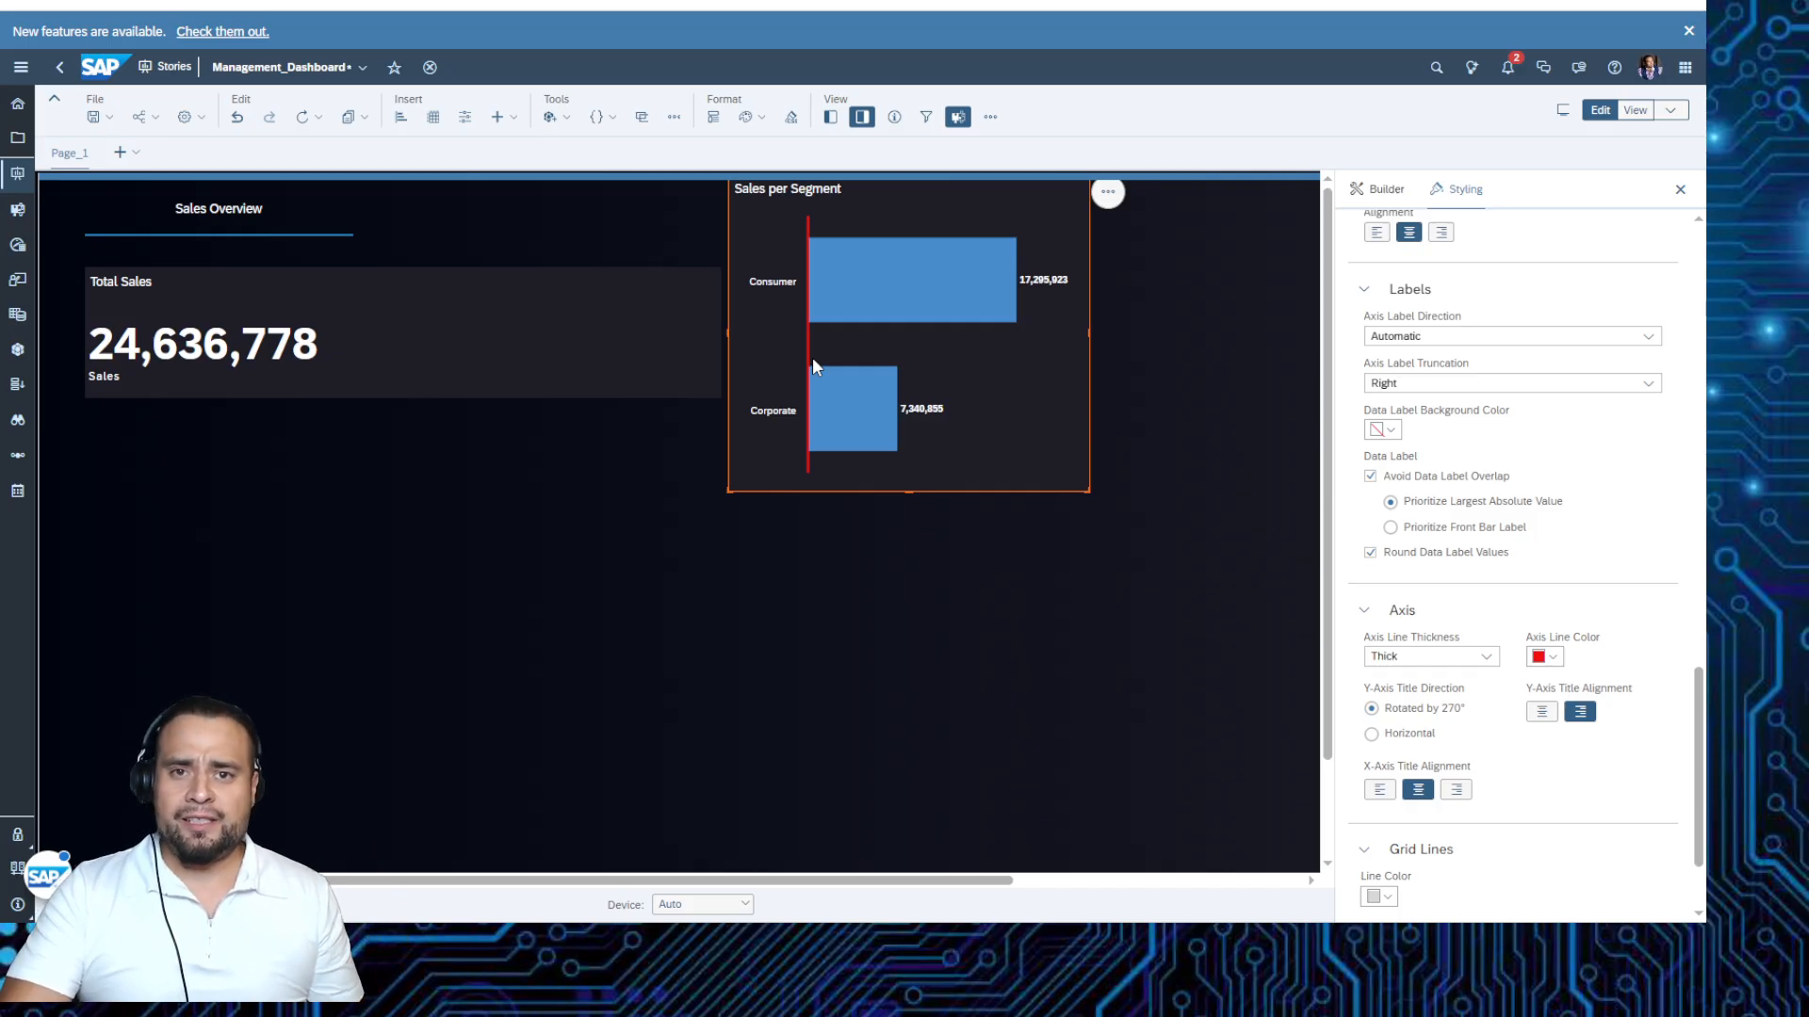
Set the axis line color of the Sales per Segment chart to no color.
click(1553, 658)
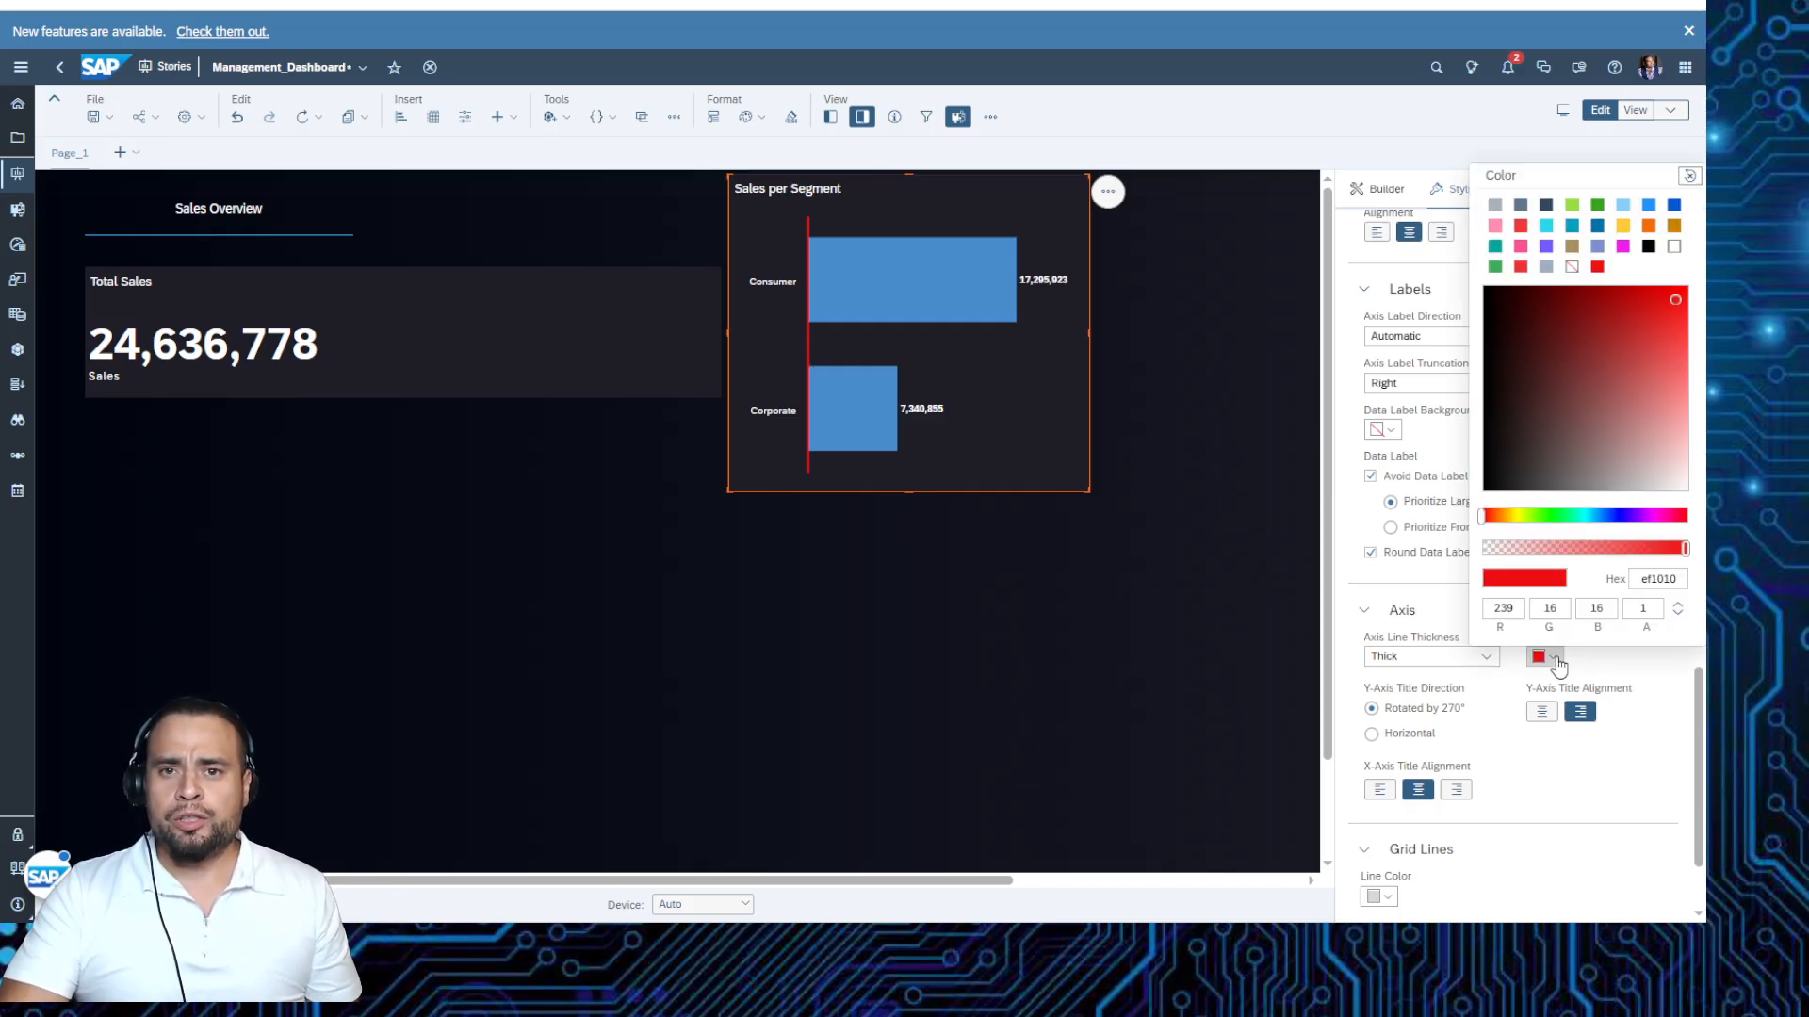
click(1572, 268)
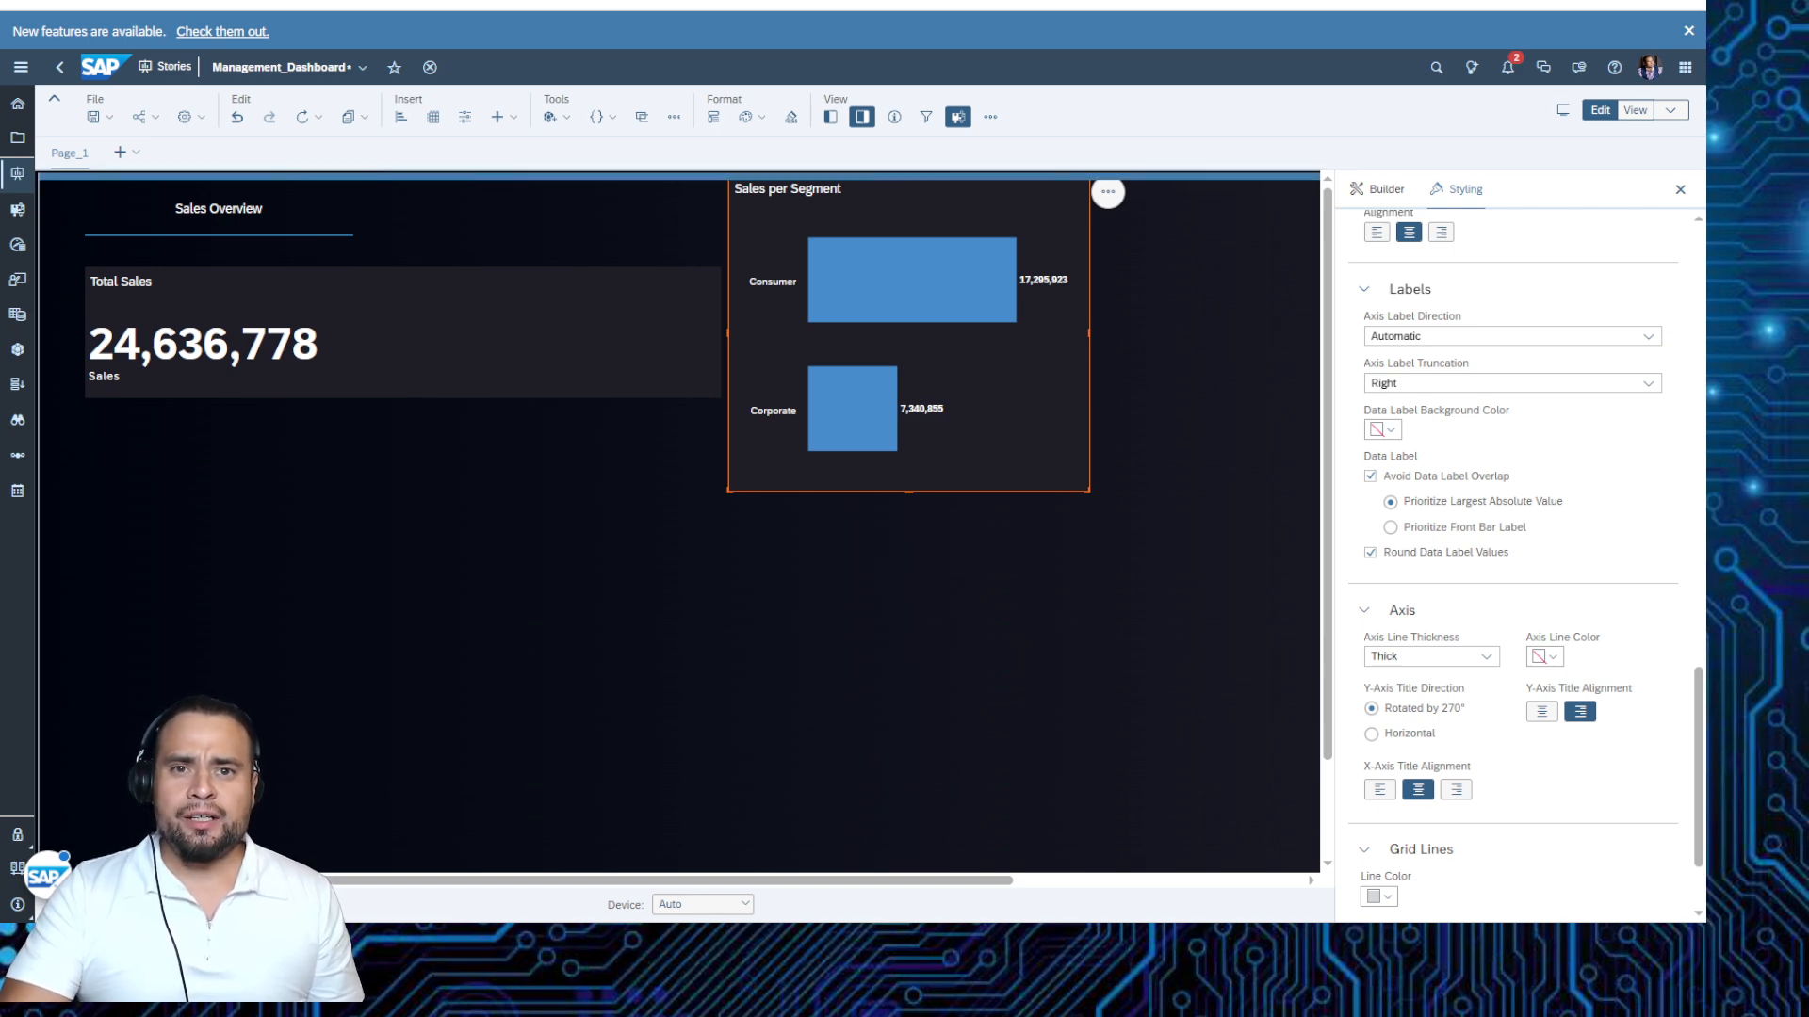
Shorten the bar chart's title from Sales per Segment to Segment.
double_click(782, 189)
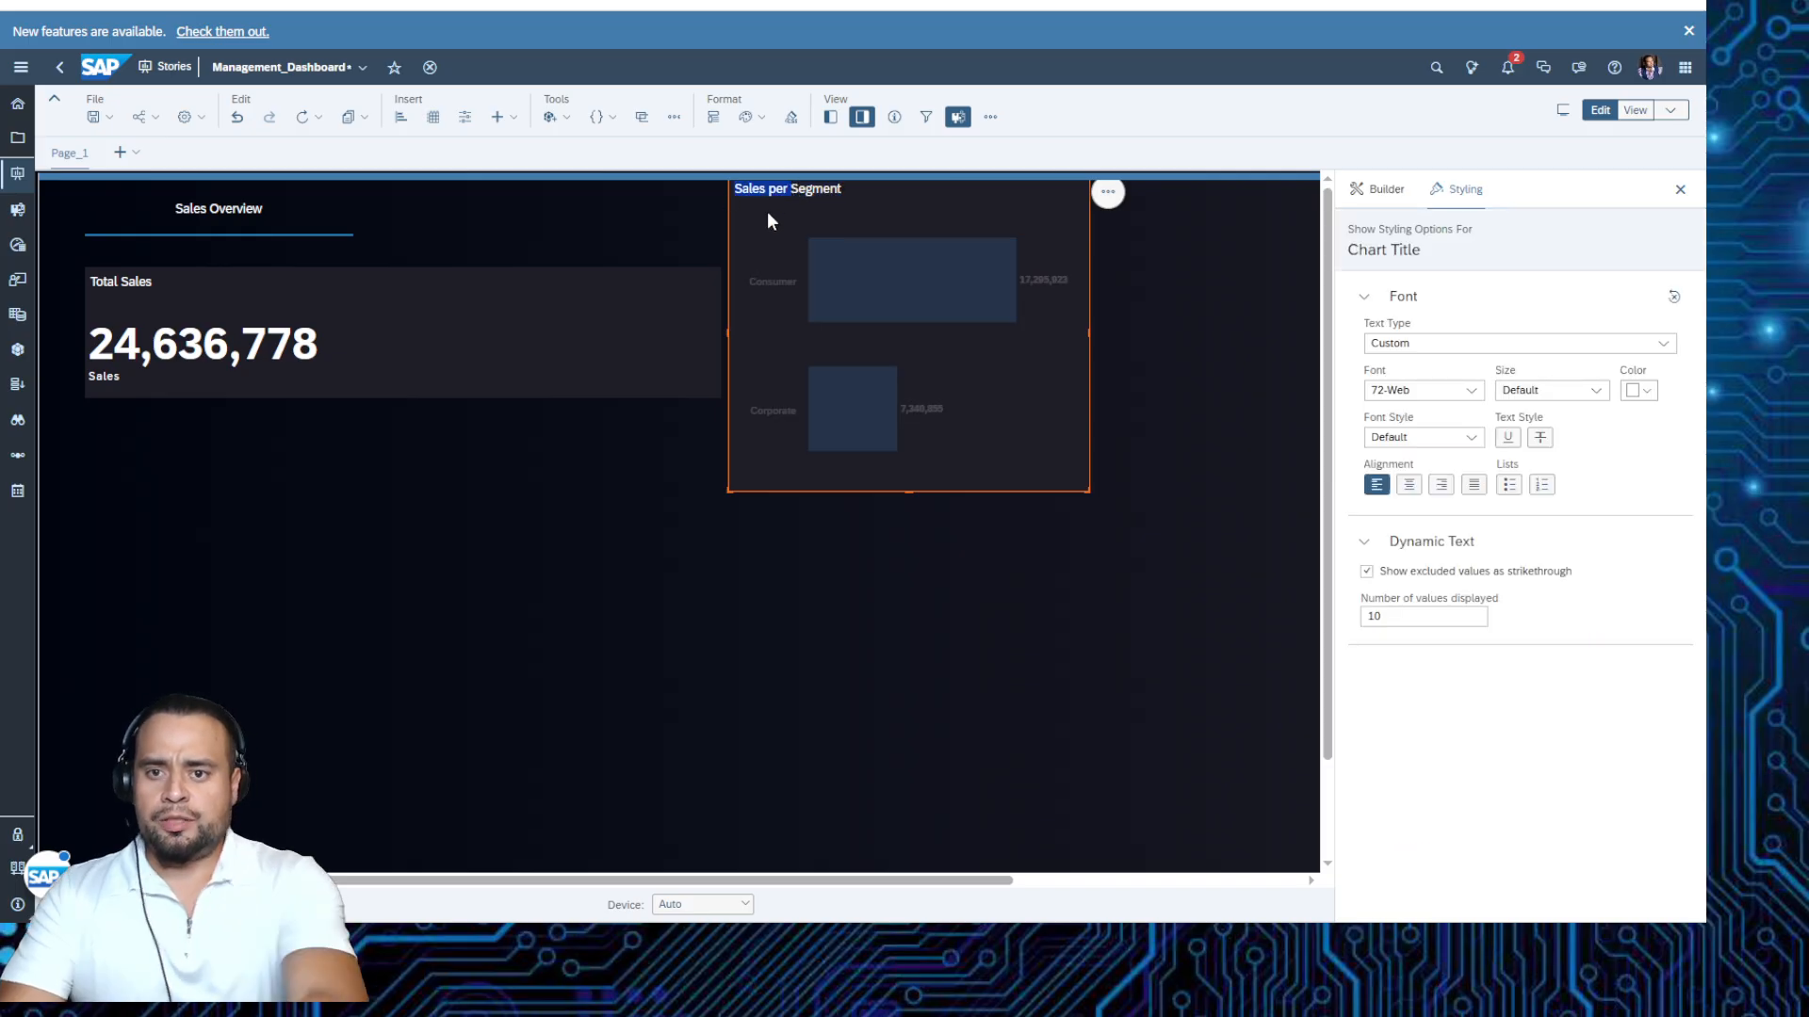
key(BackSpace)
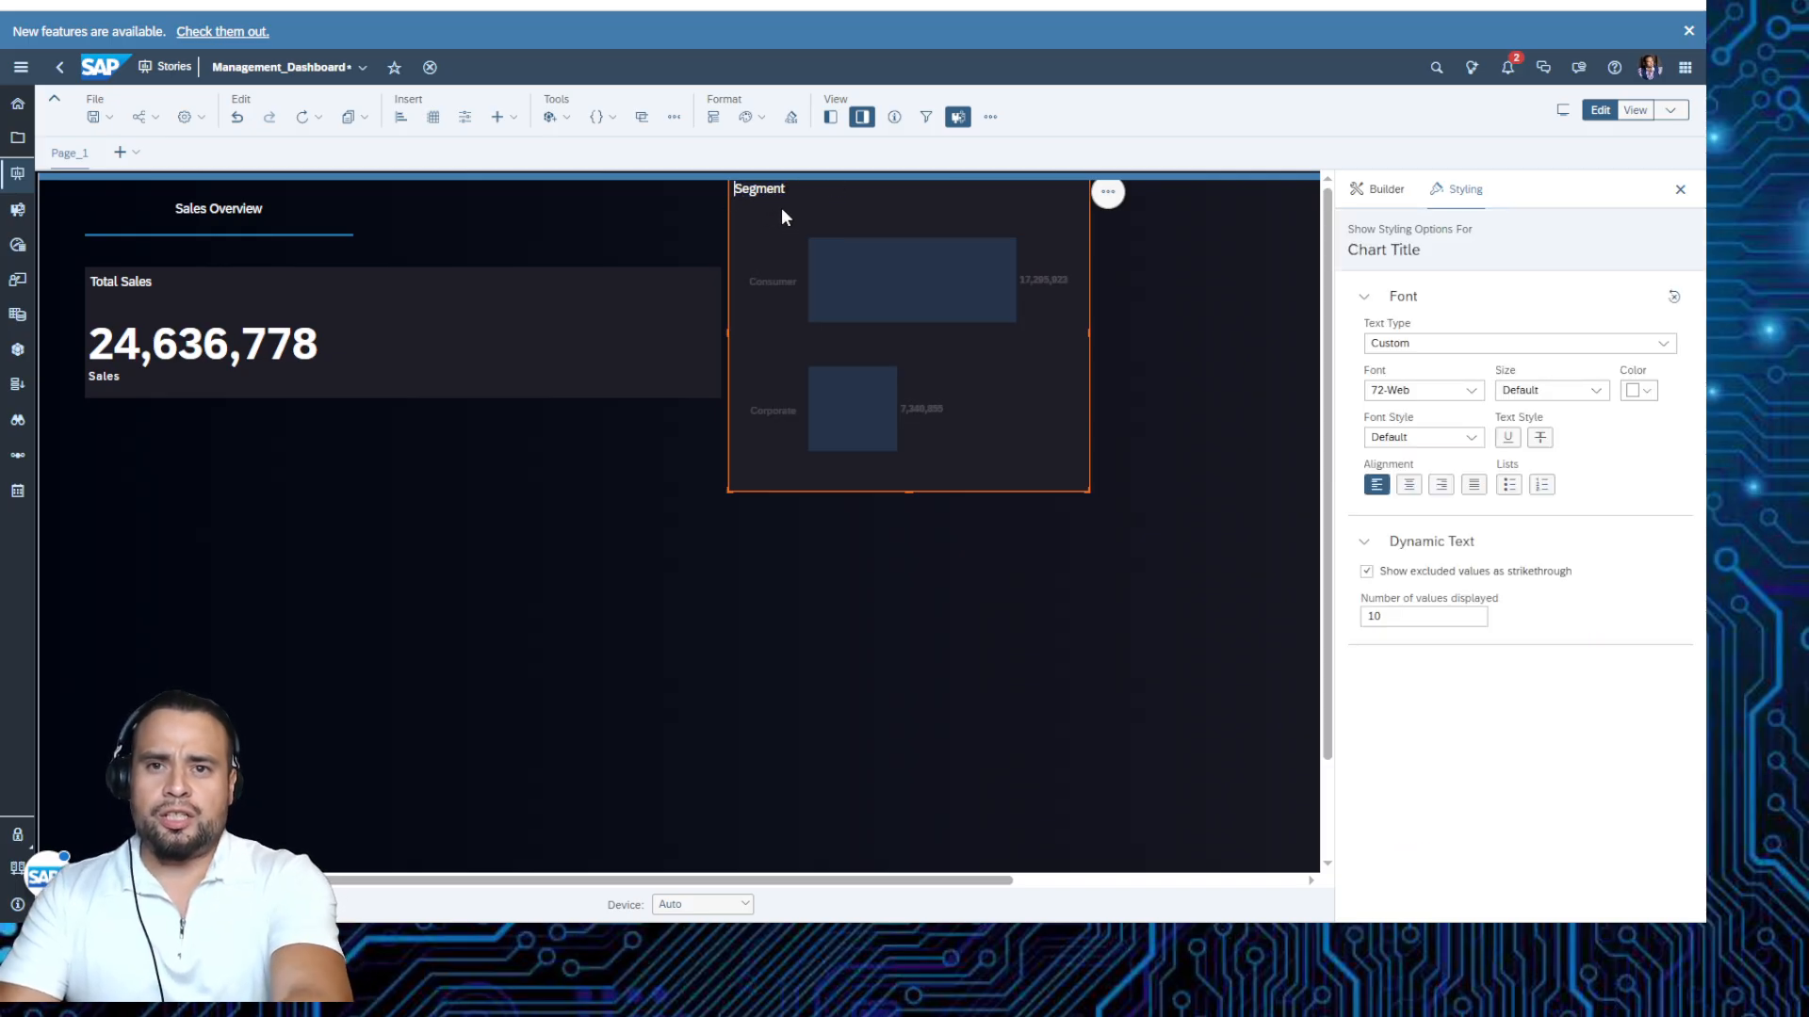
click(872, 393)
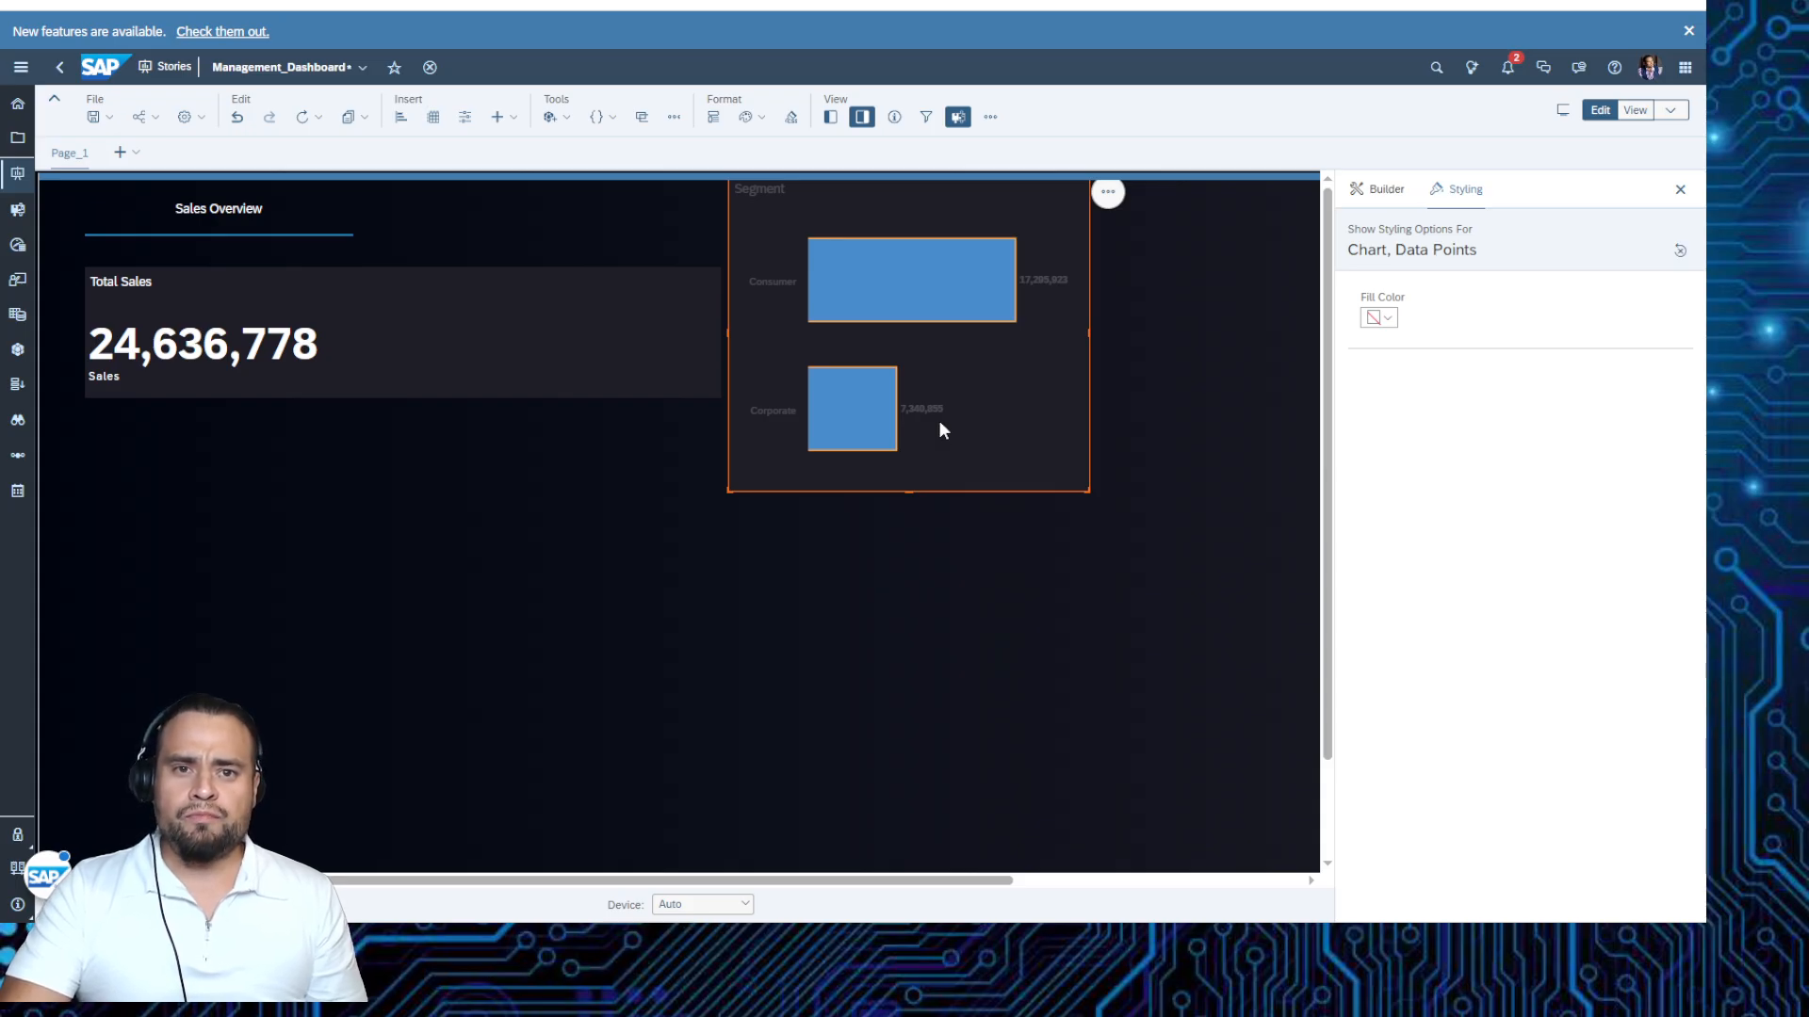
click(1000, 397)
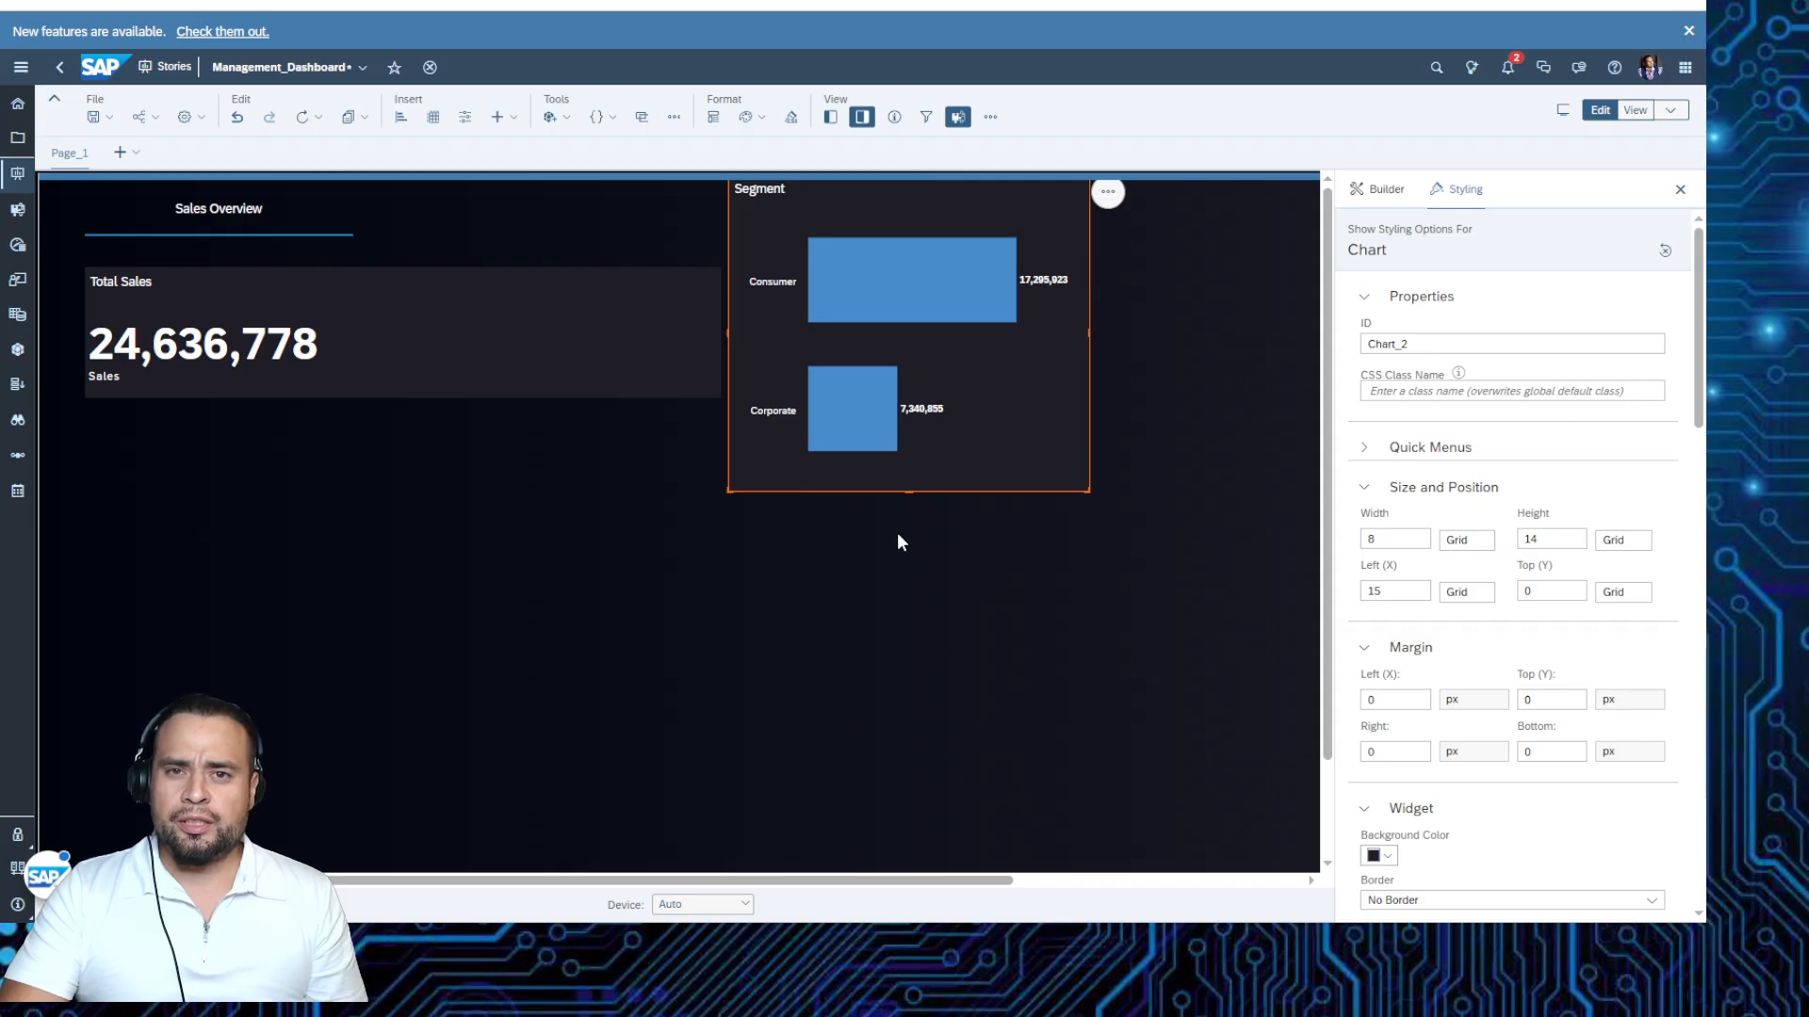
Reduce the Segment chart's height to 6 grid units and move it to top position 4, level with the Total Sales tile.
drag(909, 491, 911, 399)
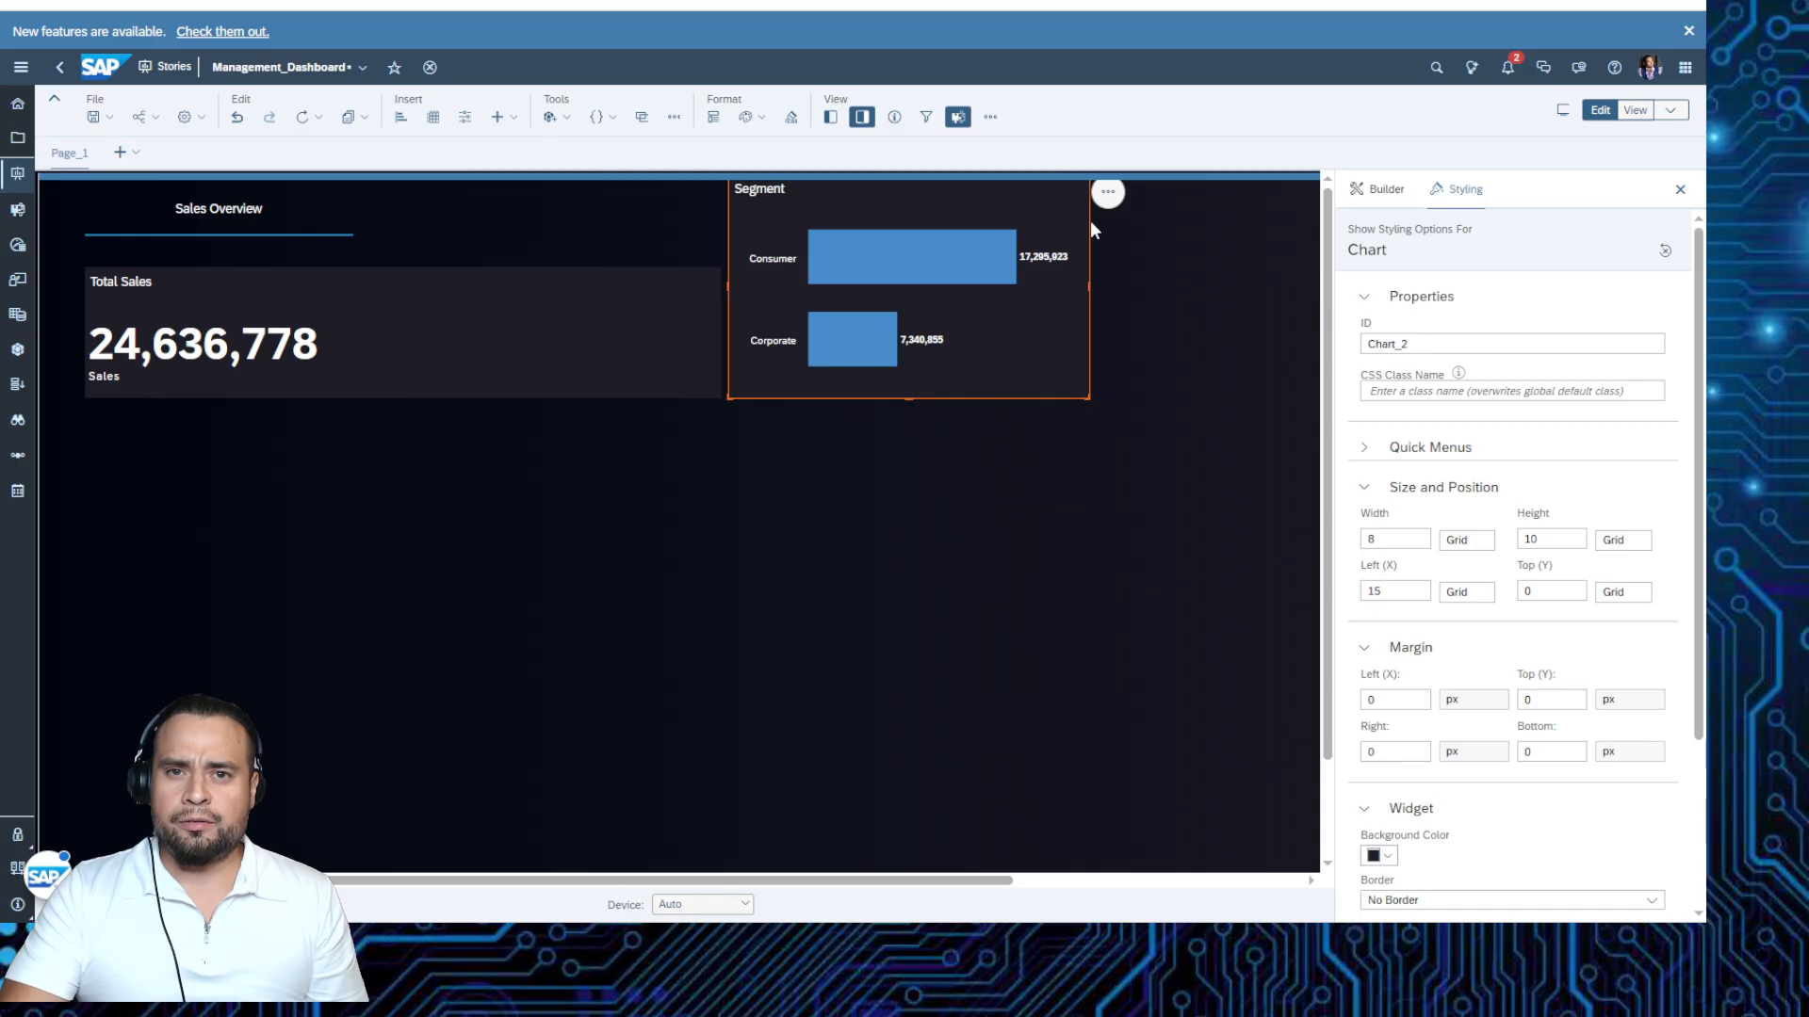
drag(1091, 221, 1083, 306)
click(910, 484)
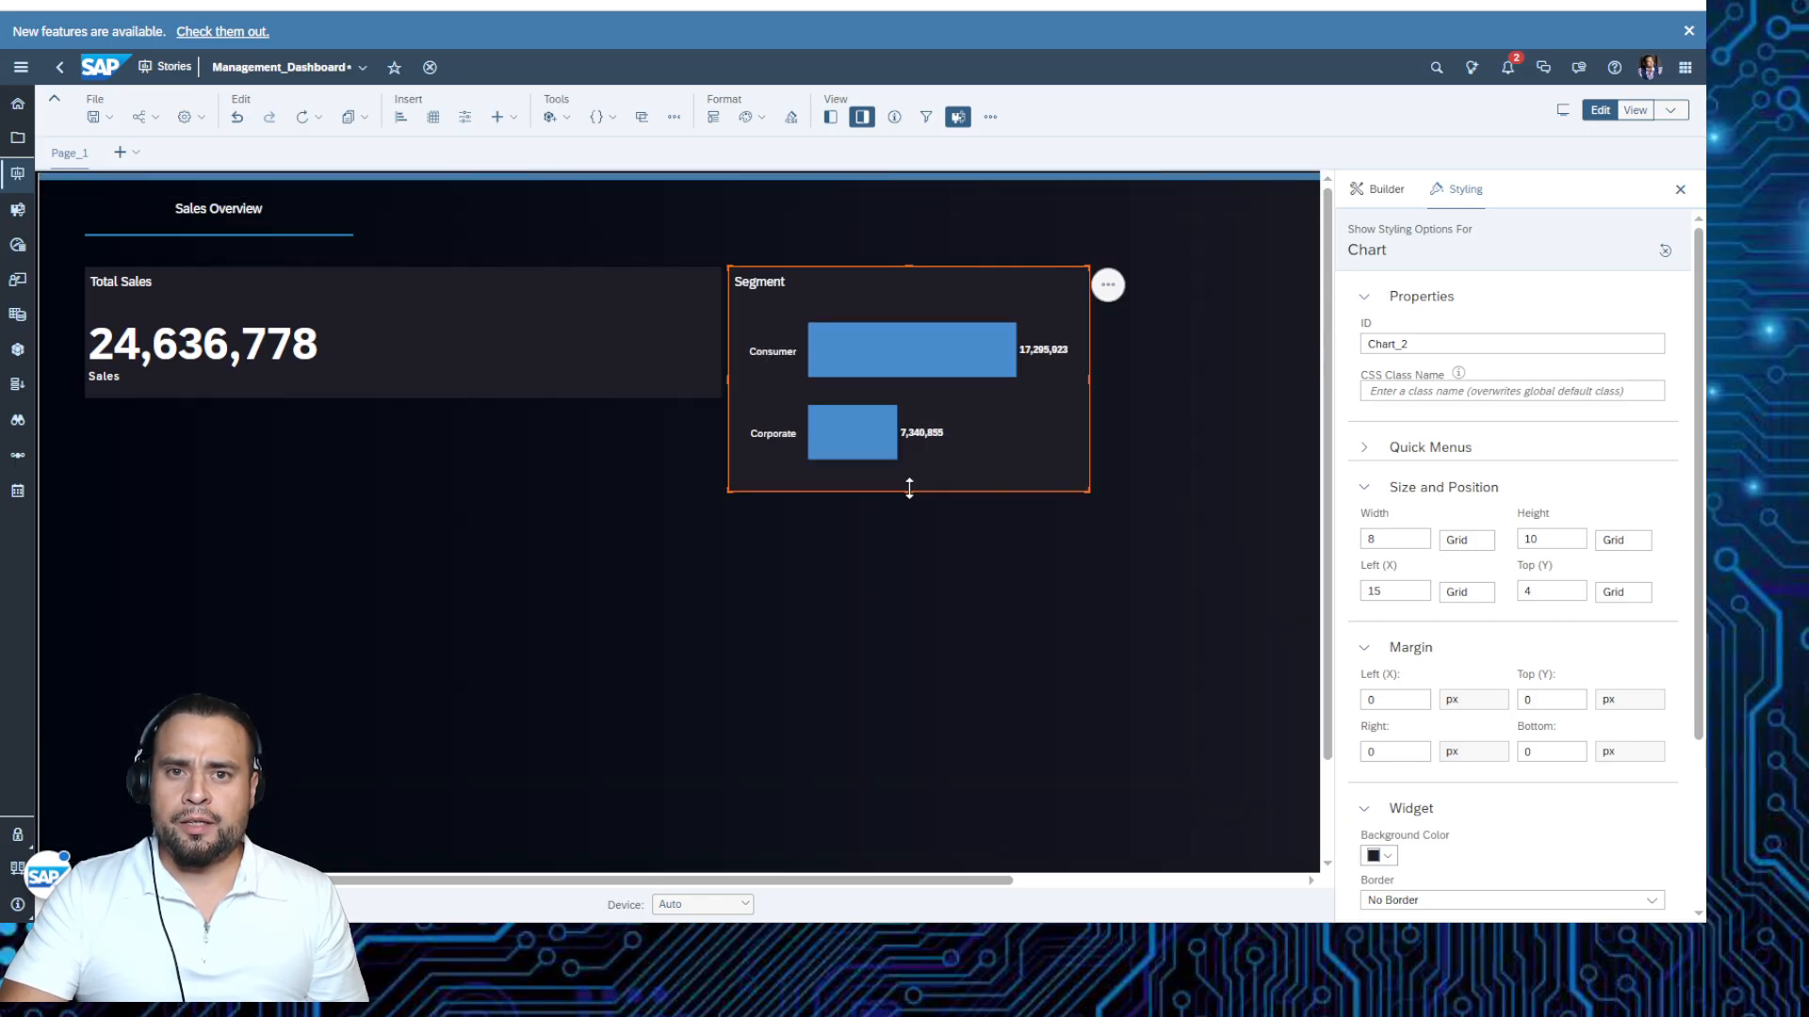
drag(908, 489, 900, 401)
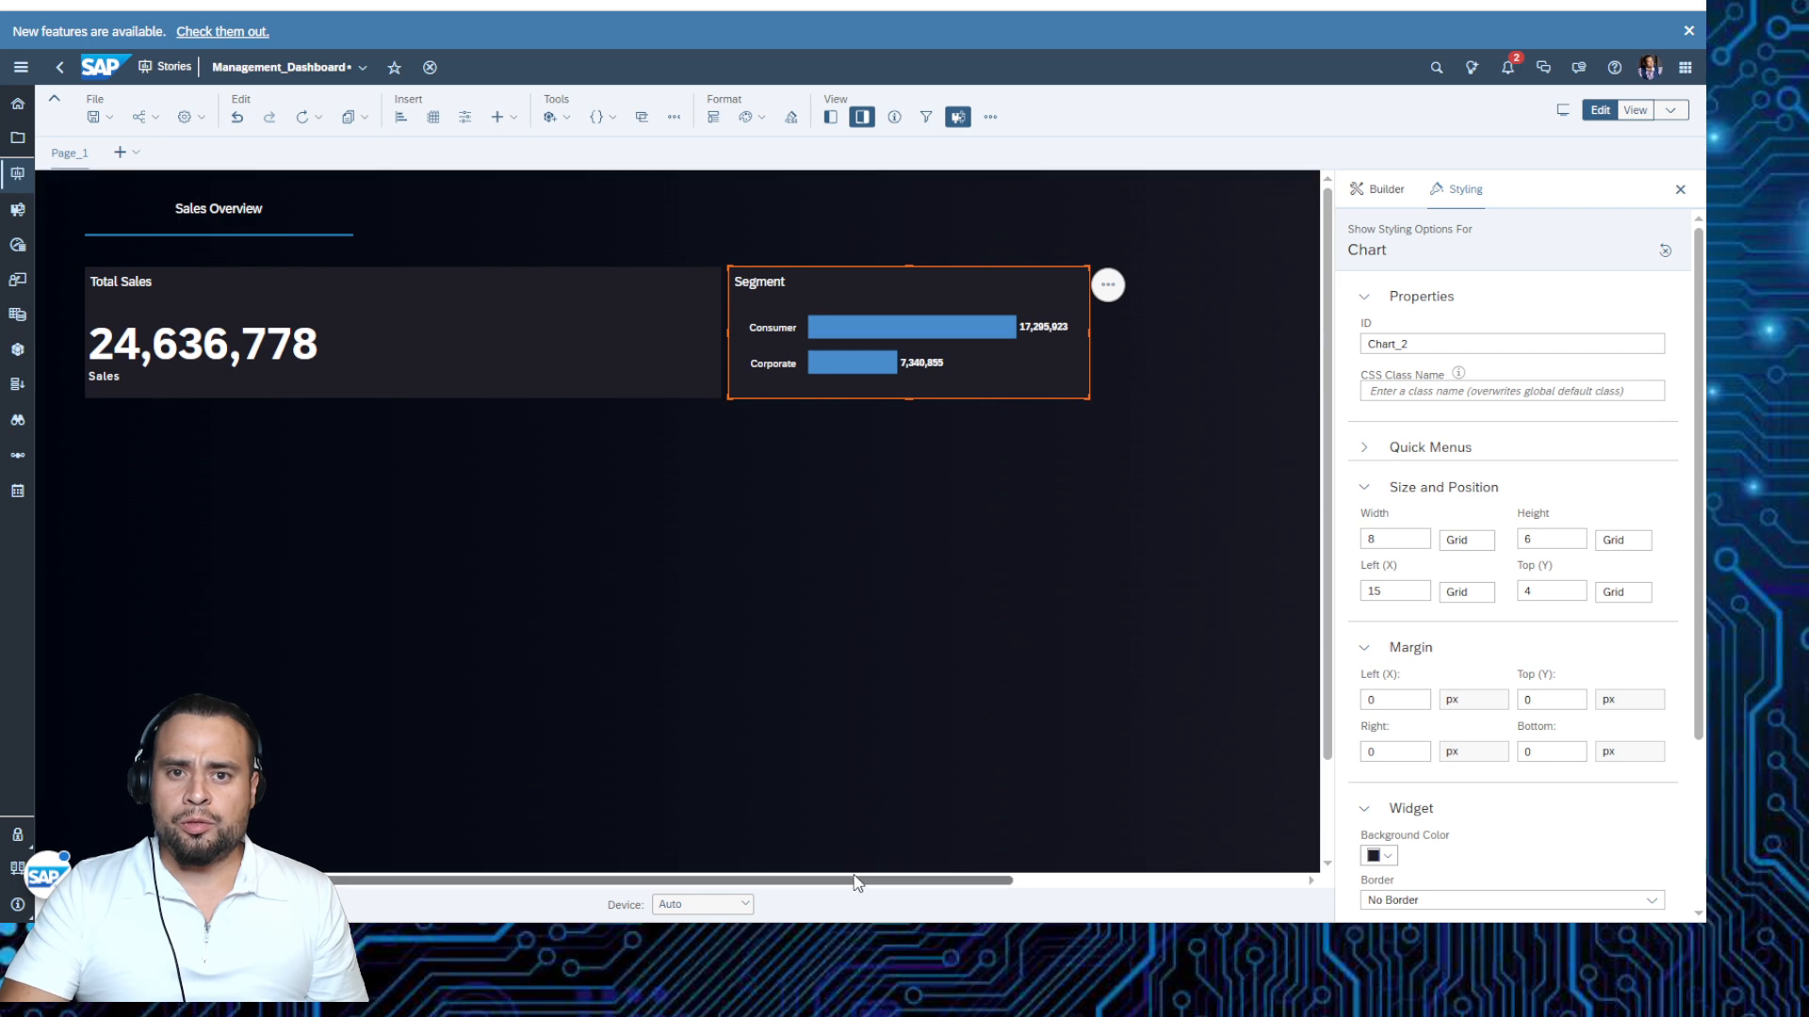
Widen the Segment chart to 14 grid units, extending it toward the example logo area.
drag(860, 880, 1117, 885)
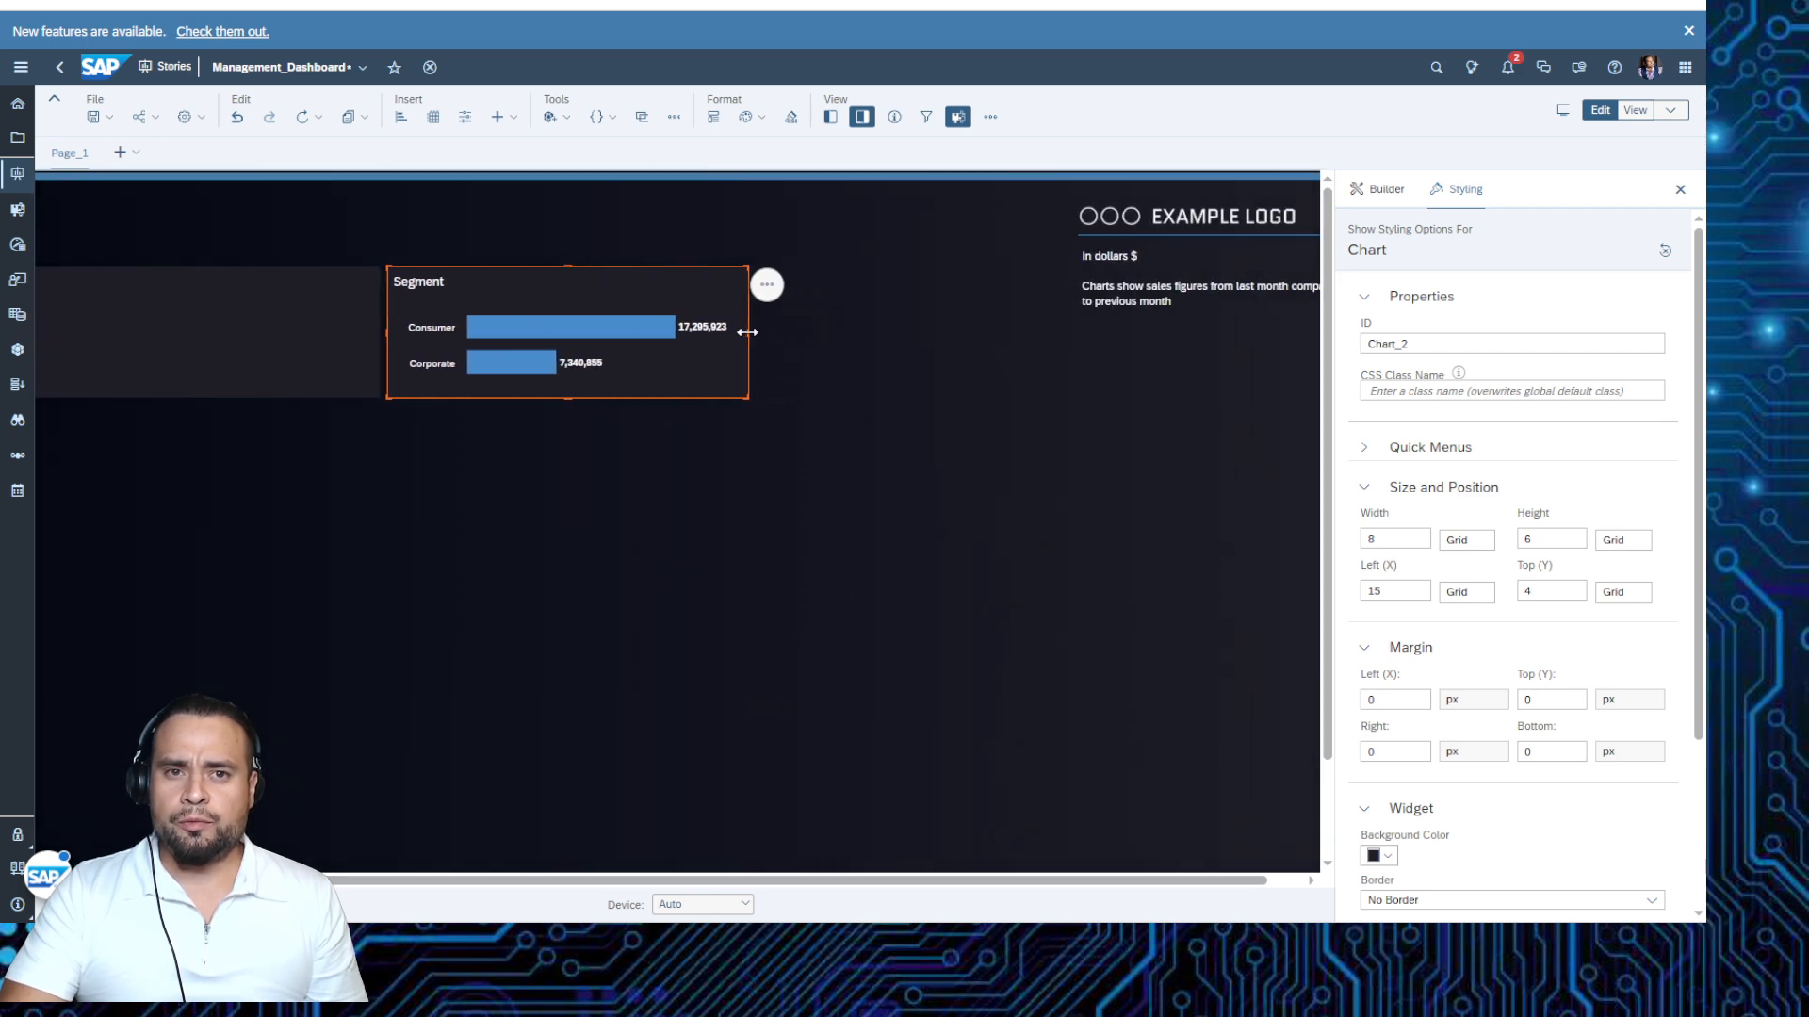
drag(747, 331, 1024, 331)
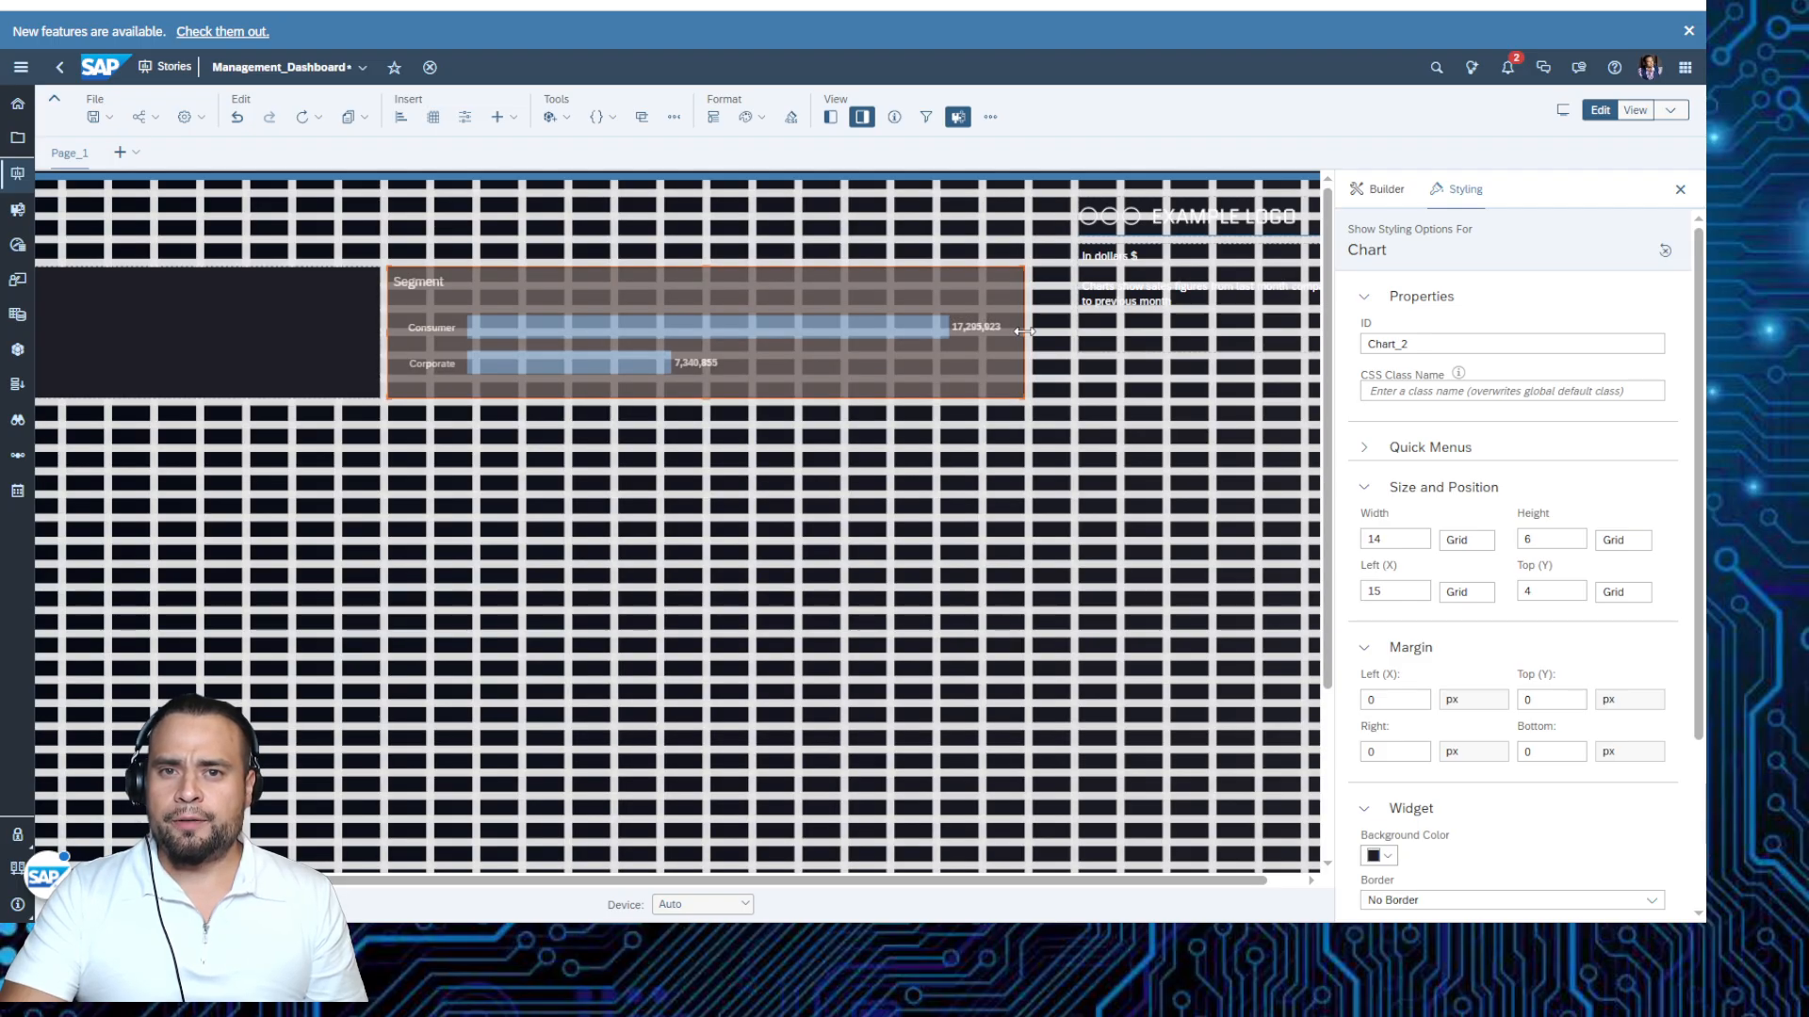
drag(1024, 332, 1024, 332)
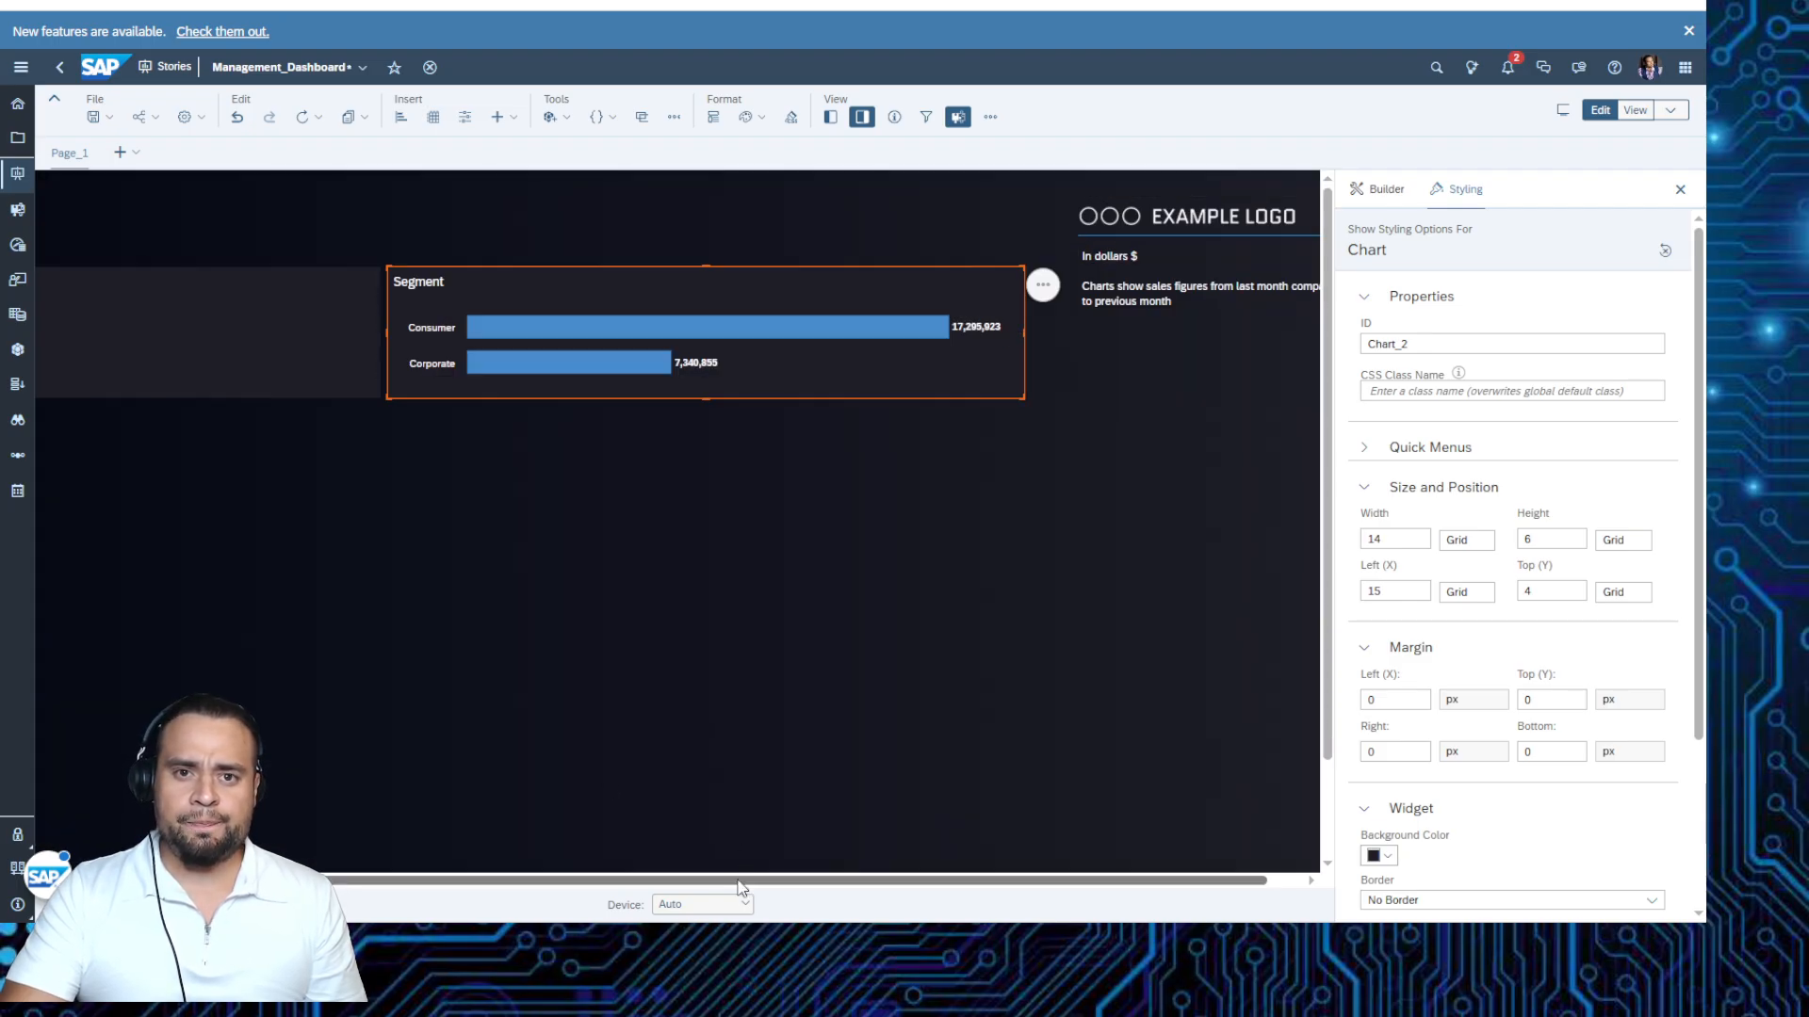
drag(678, 881, 370, 903)
click(712, 498)
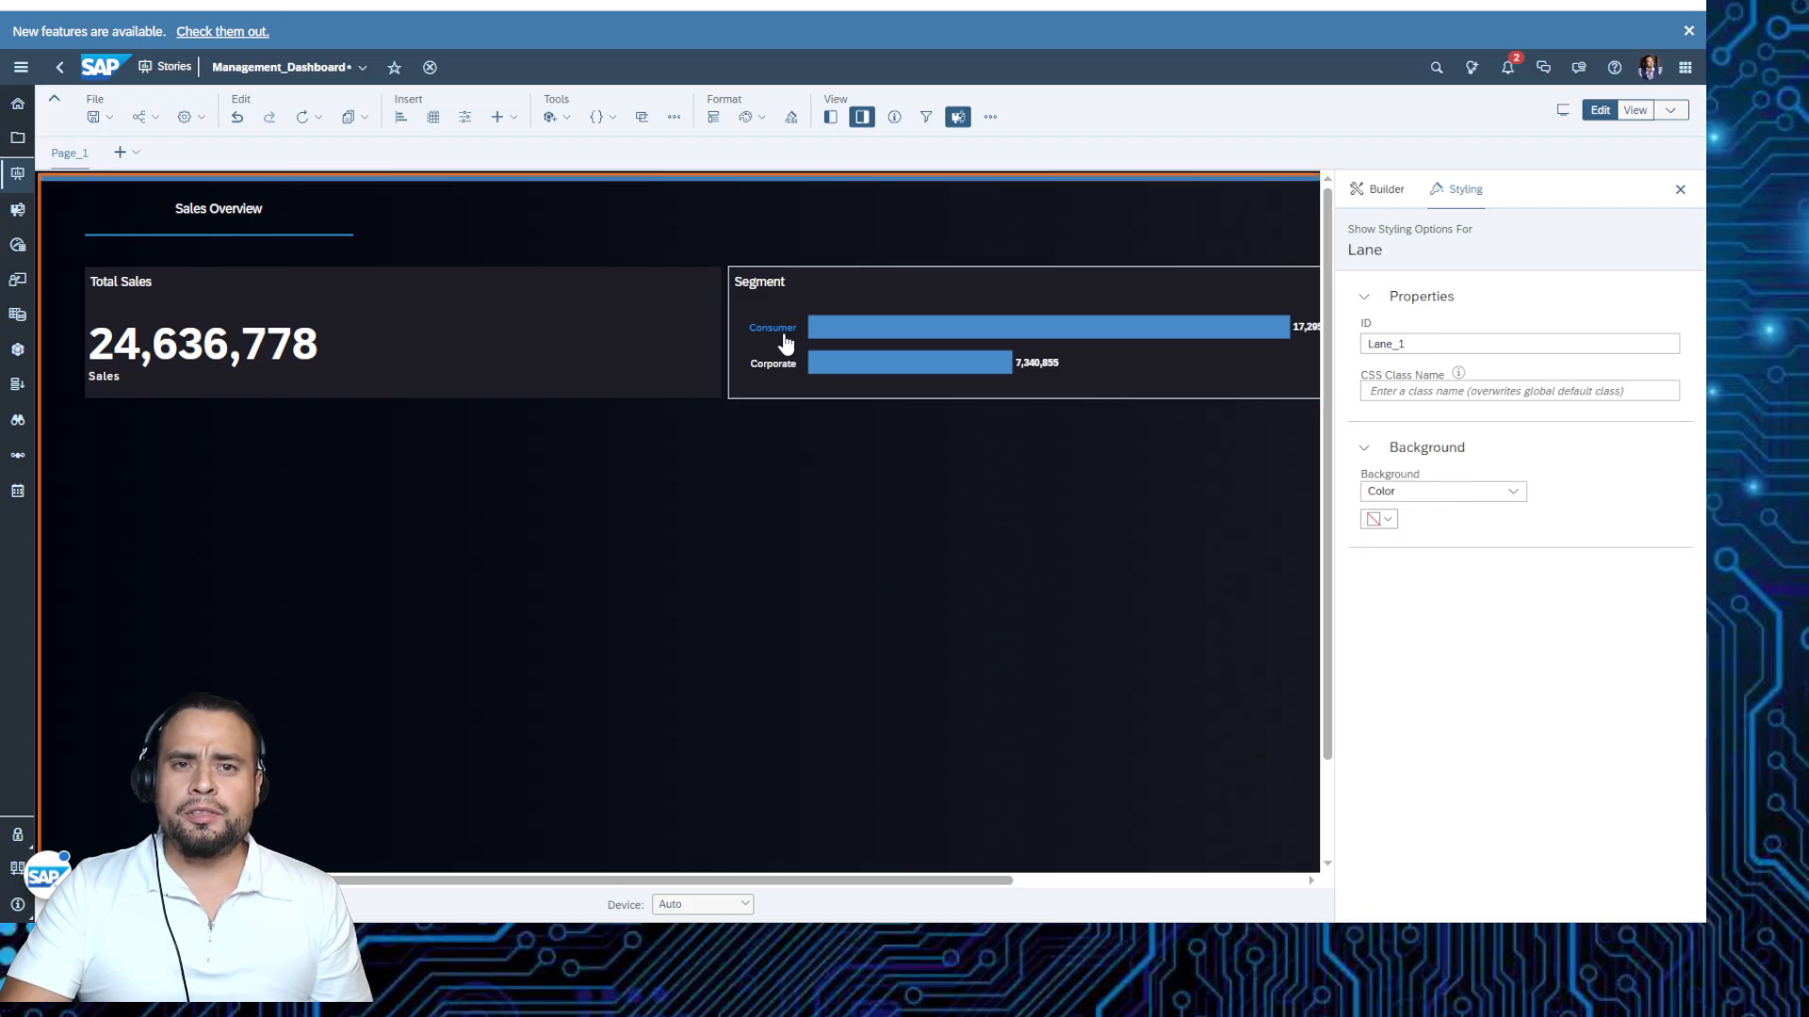
Duplicate the Segment chart in the empty area beneath the Total Sales tile.
click(783, 337)
click(841, 277)
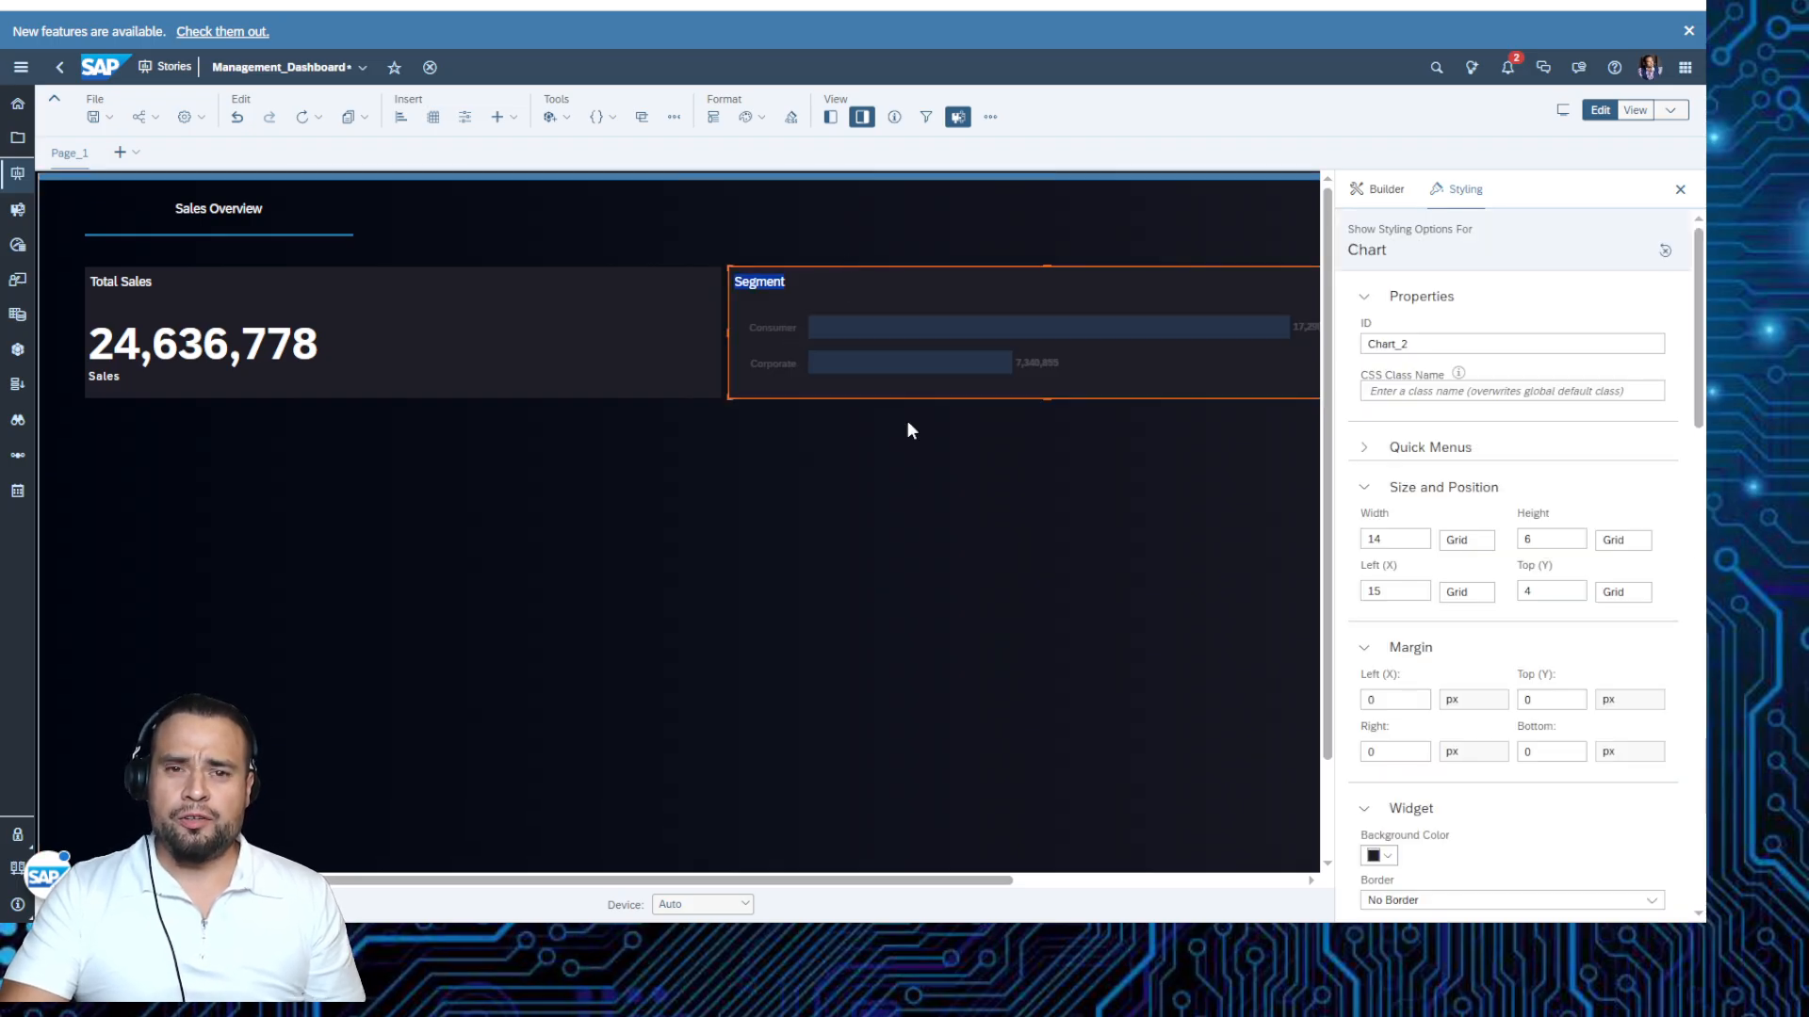
click(908, 424)
click(878, 281)
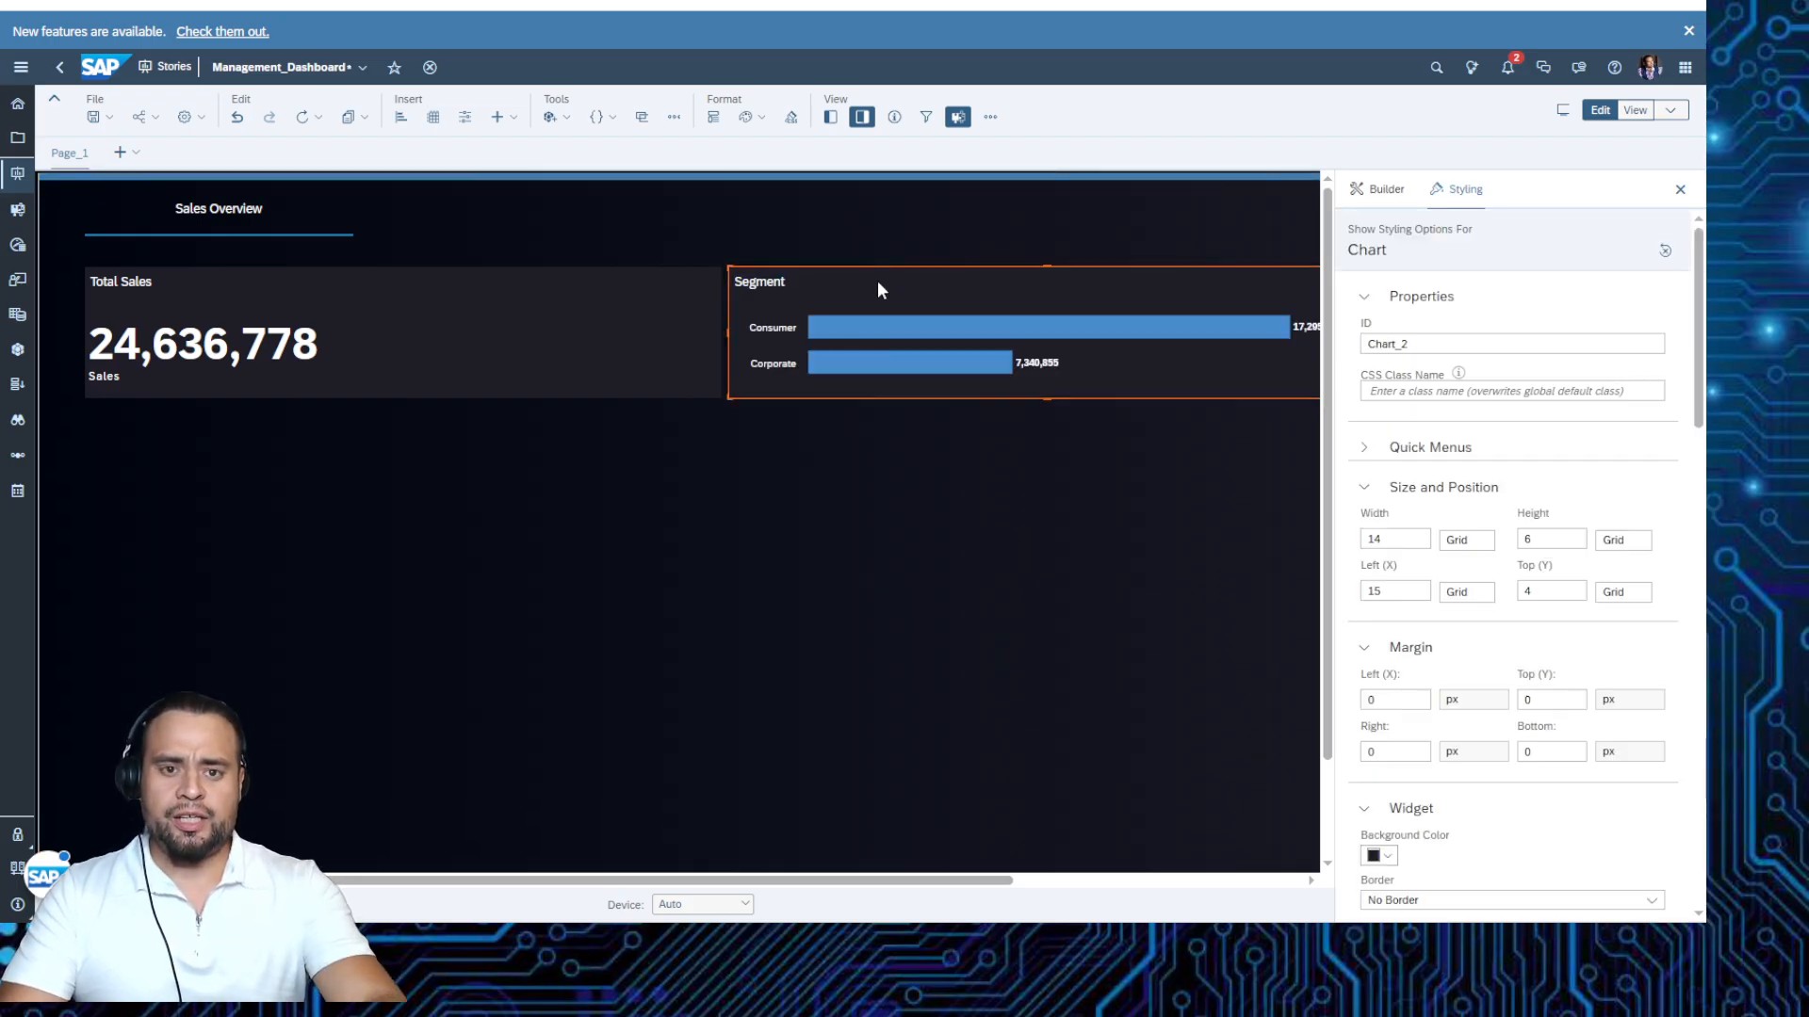
key(ctrl+c)
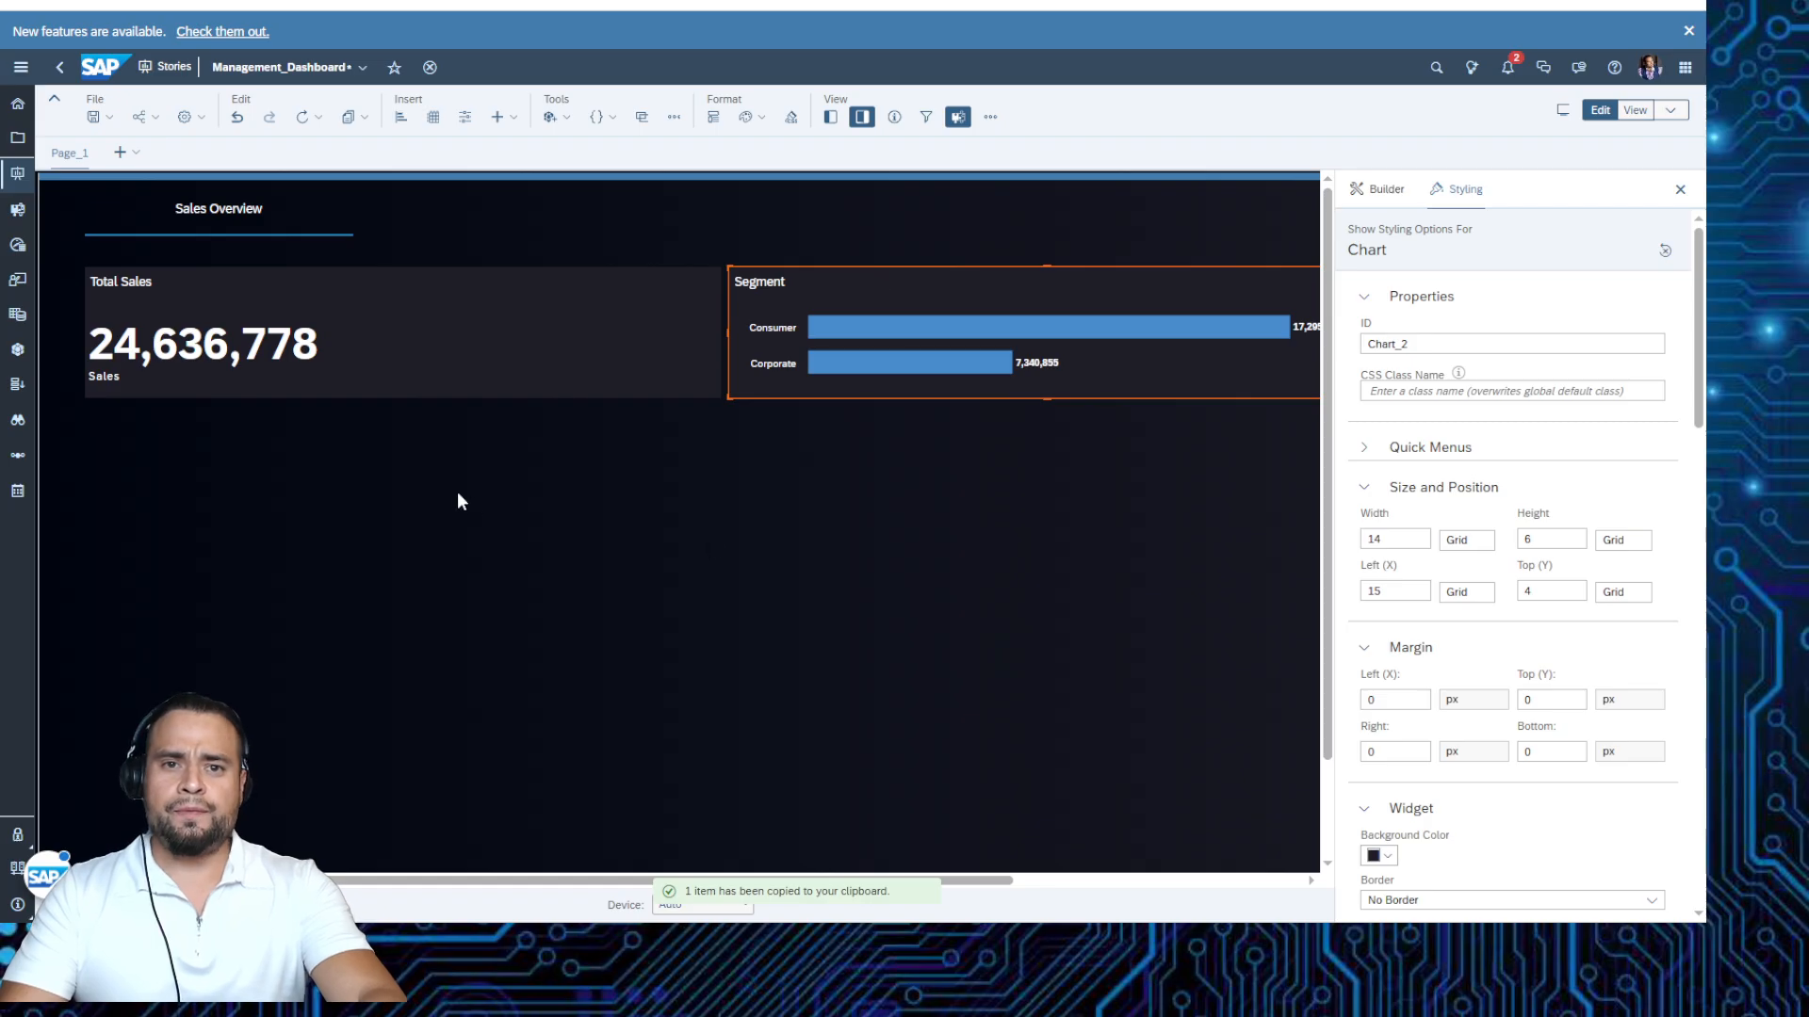
click(315, 488)
key(ctrl+v)
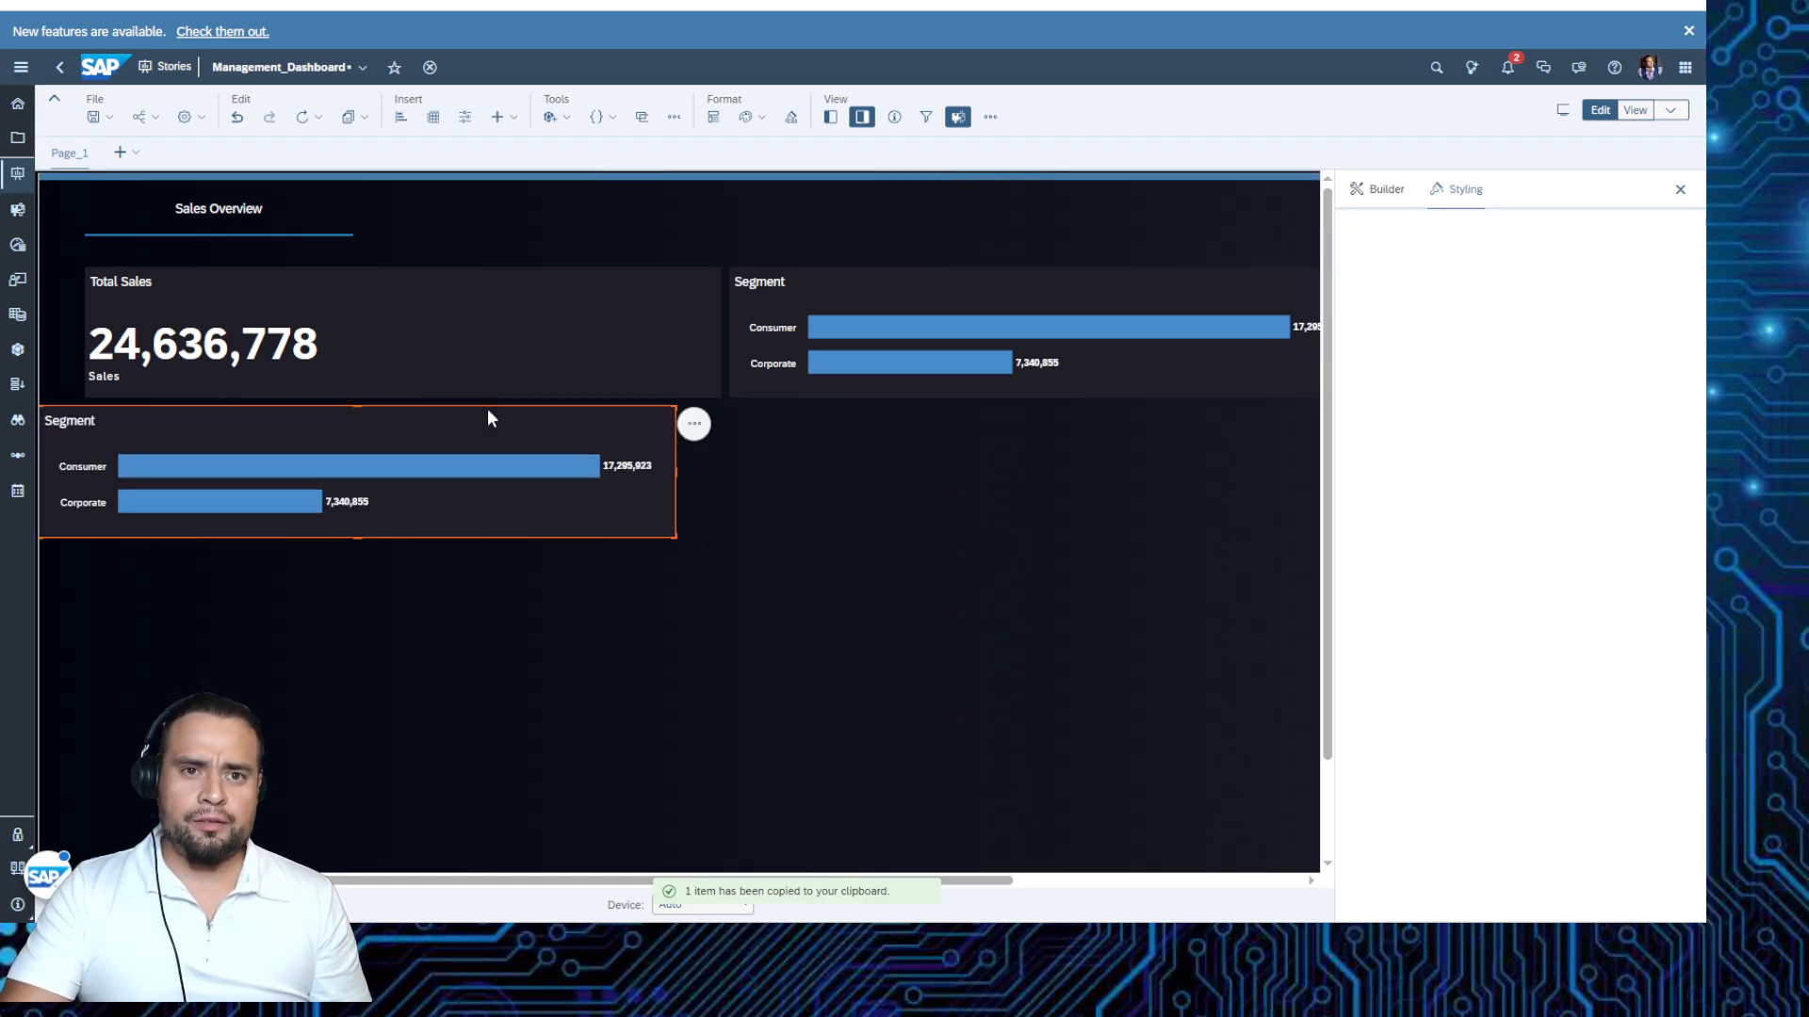
Align the copied chart with the Total Sales tile at left position 1 and extend its height to 11 grid units.
drag(493, 407, 540, 410)
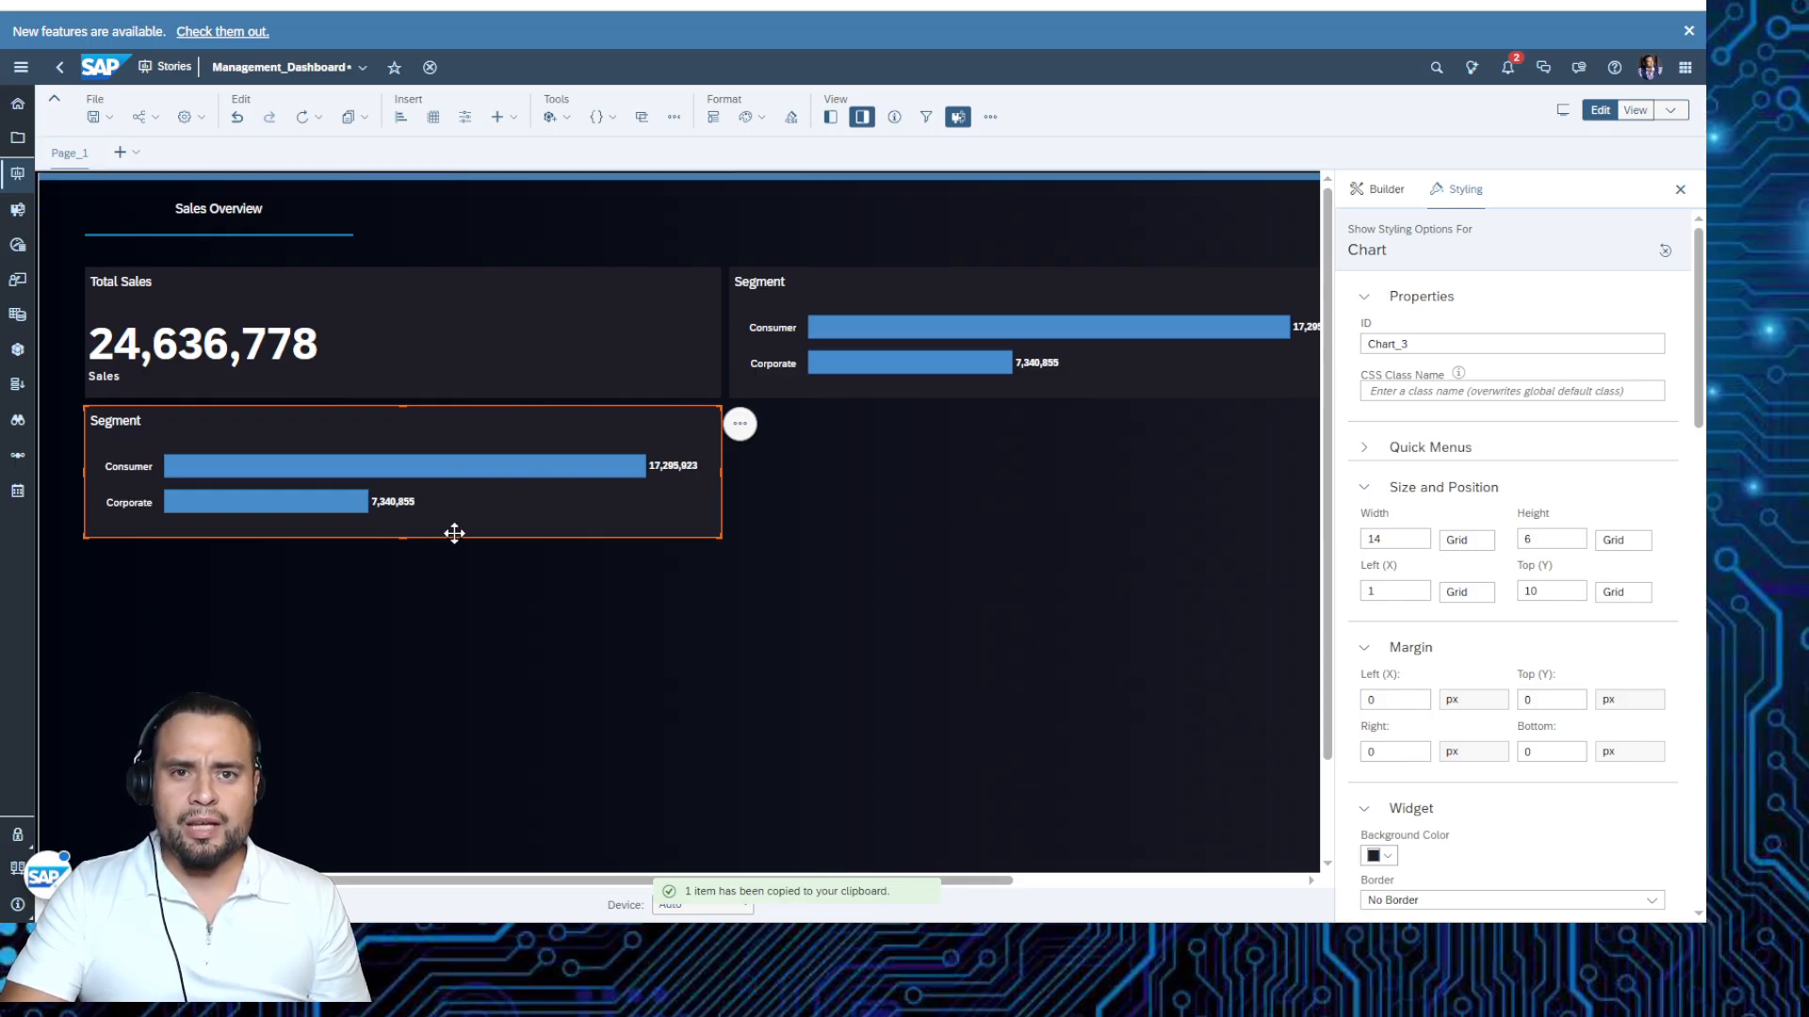
drag(408, 534, 405, 654)
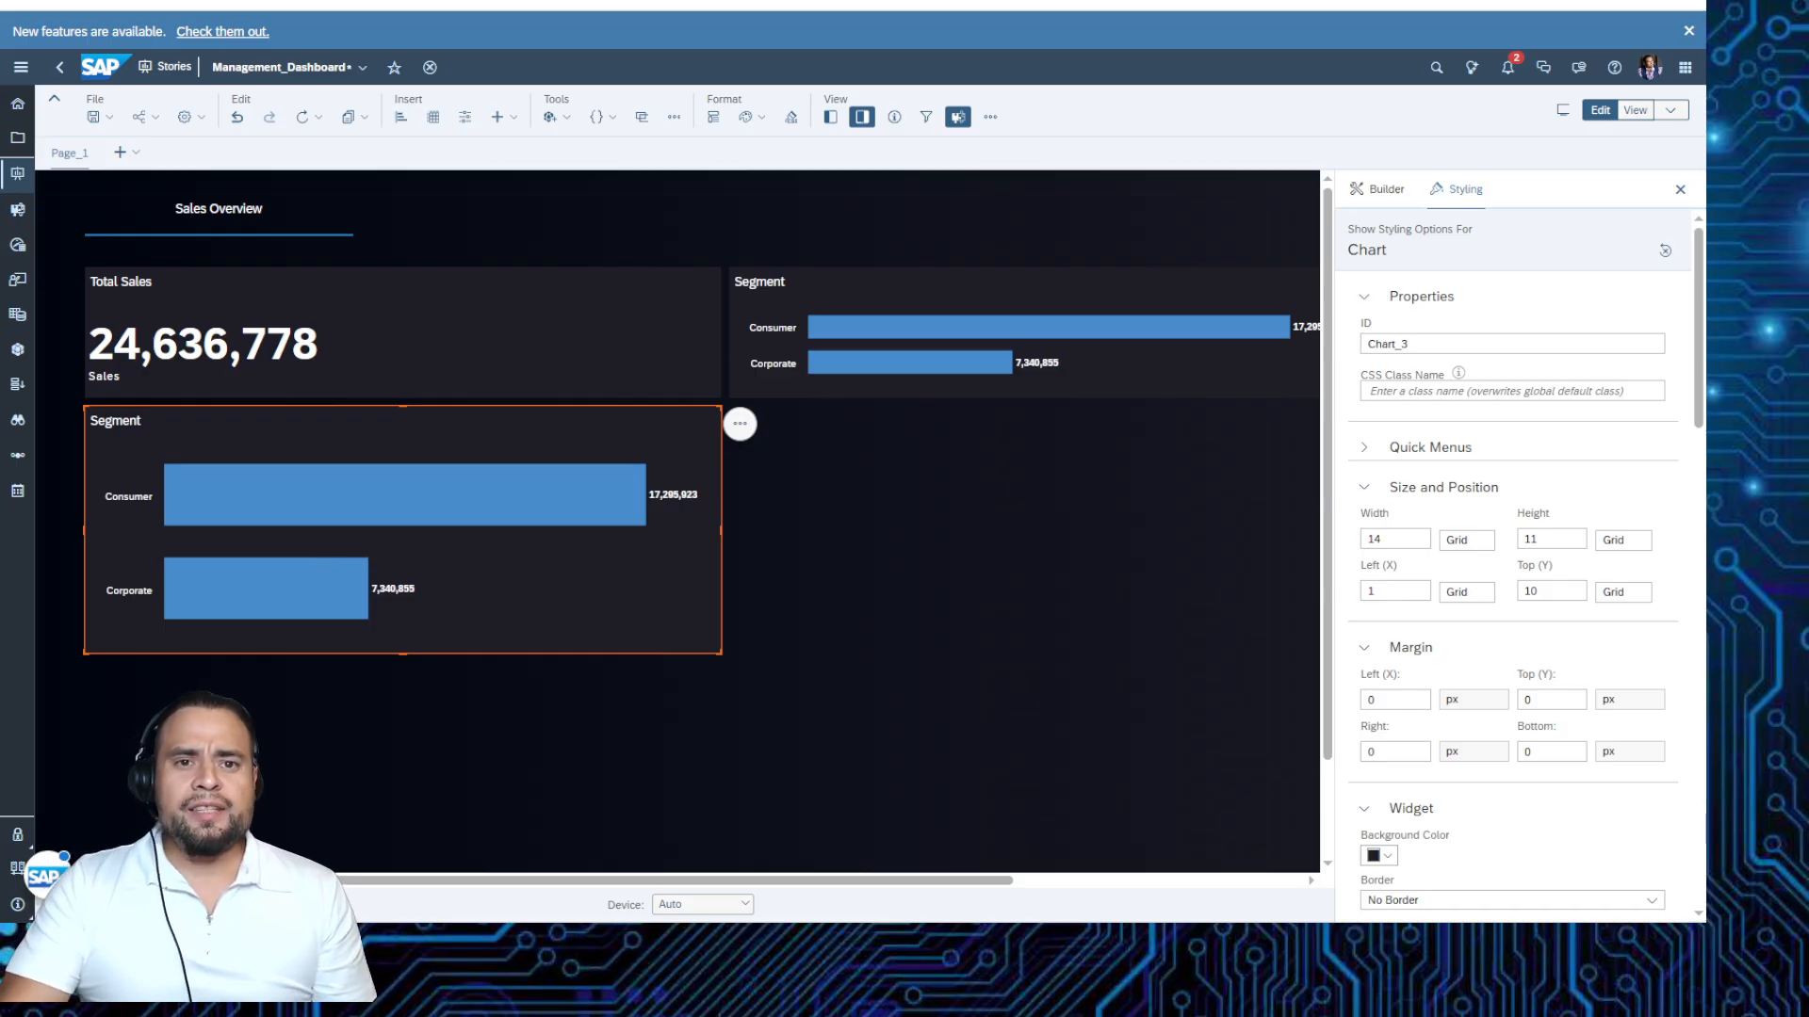
Rename the copied chart's title to Market.
double_click(117, 417)
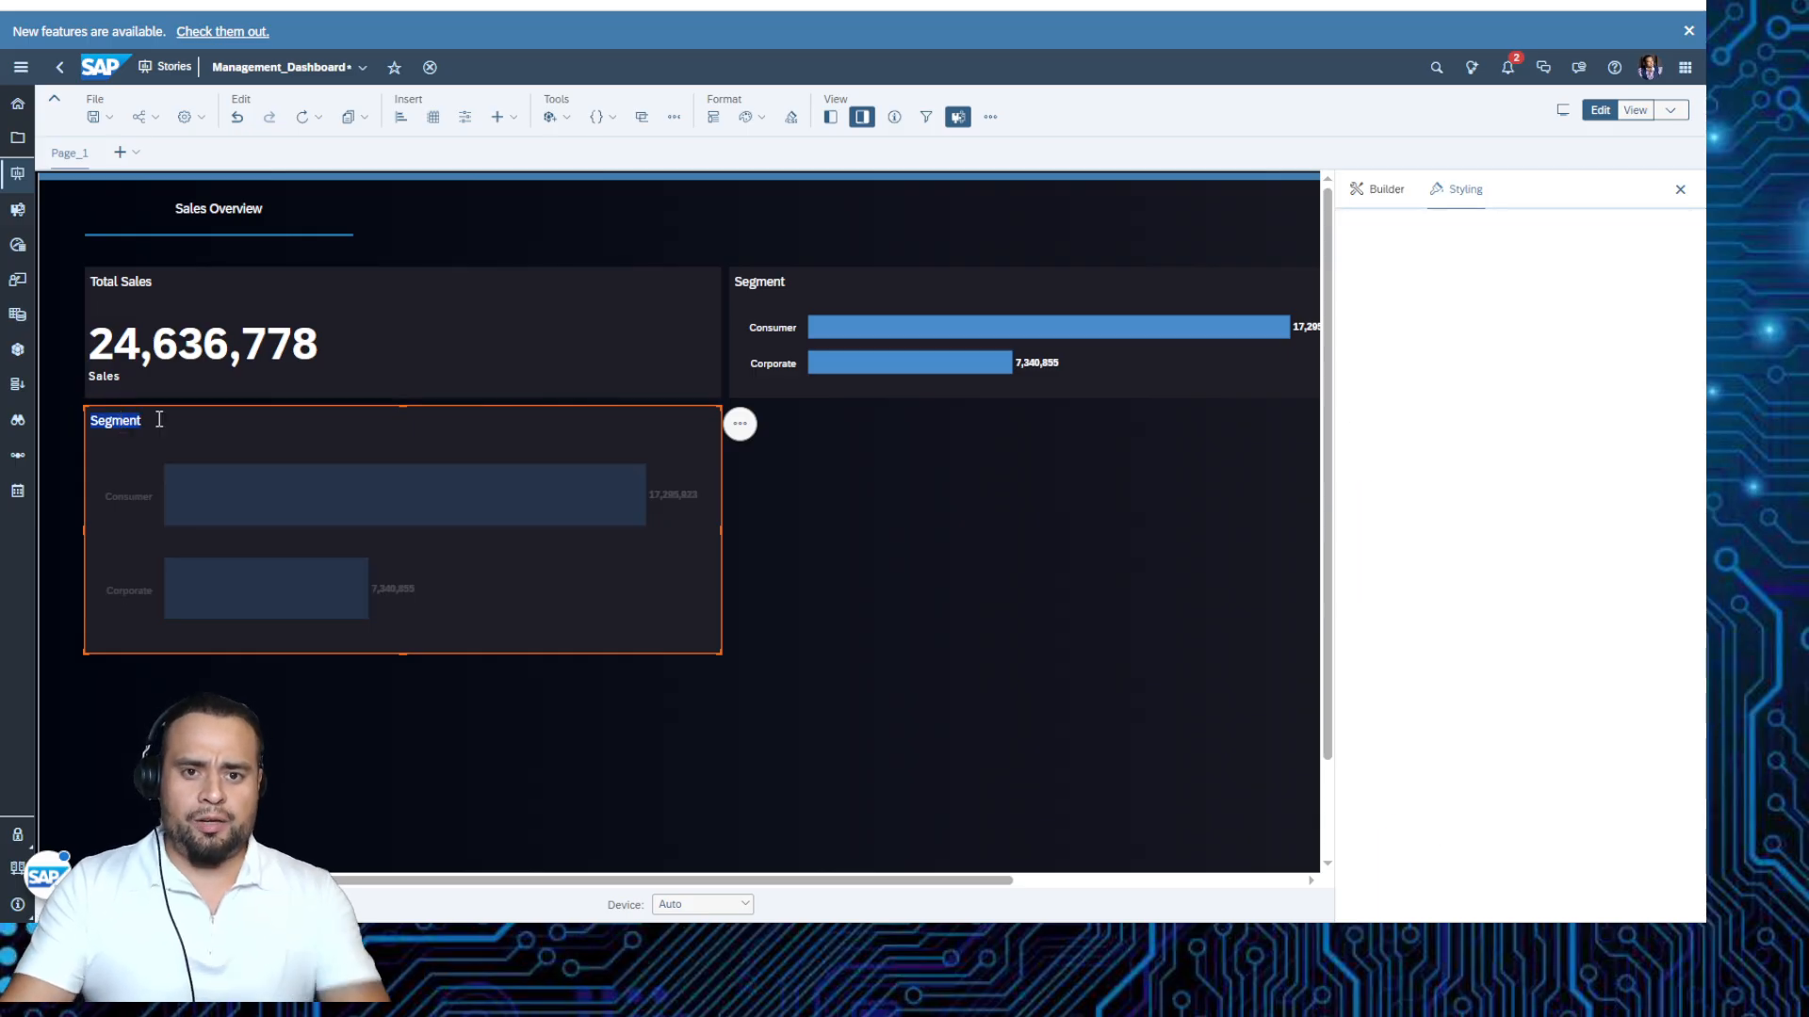
text(Market)
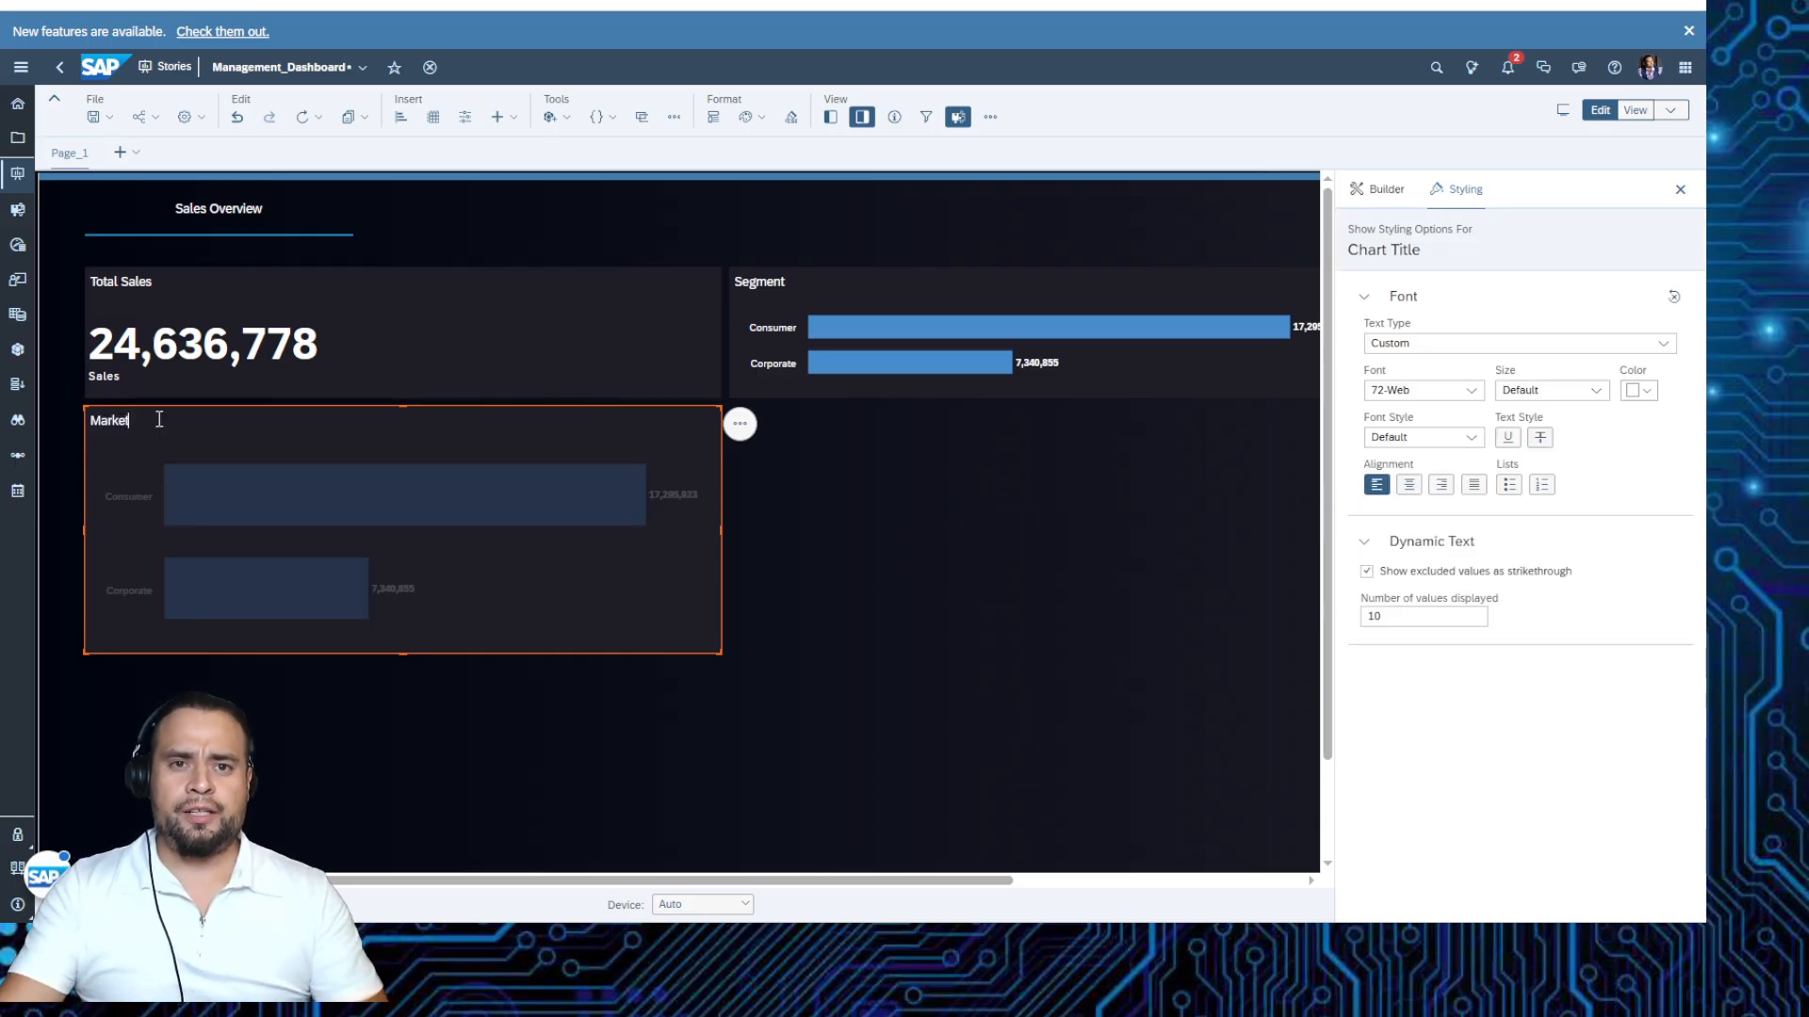
click(594, 579)
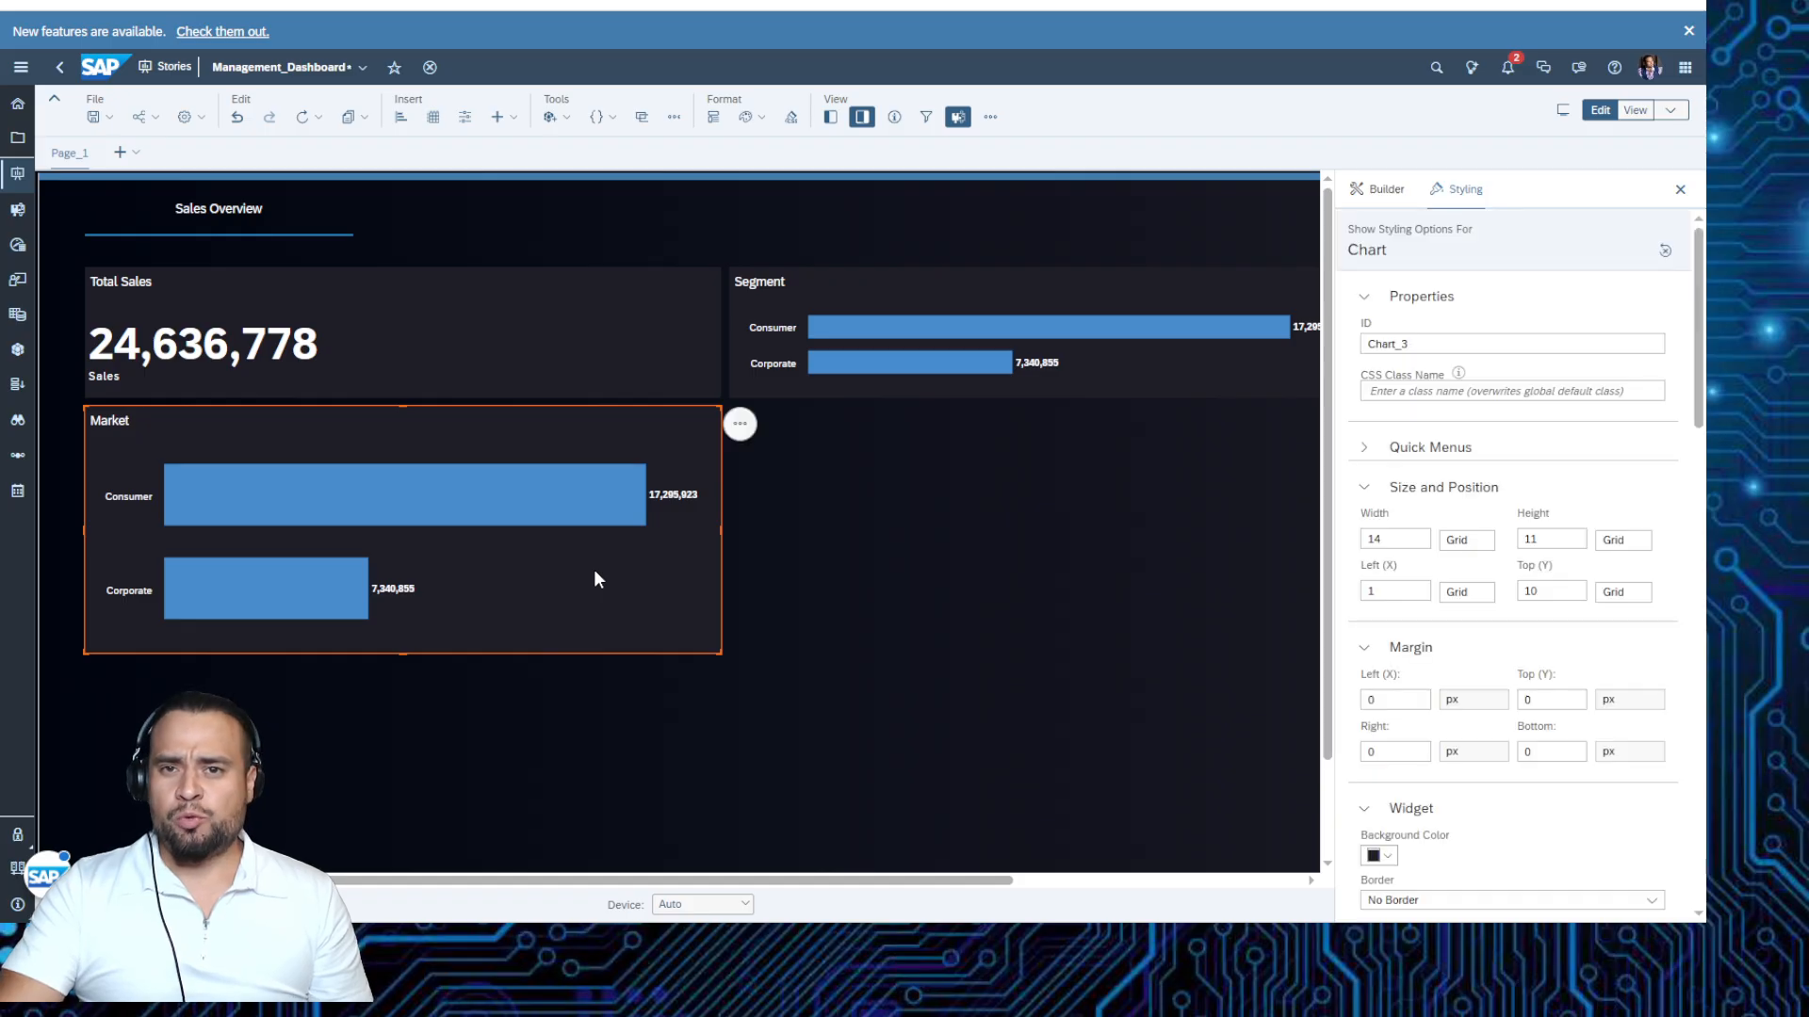
Replace the Segment dimension of the Market chart with the Market dimension, searching for it with "Mark".
click(1387, 196)
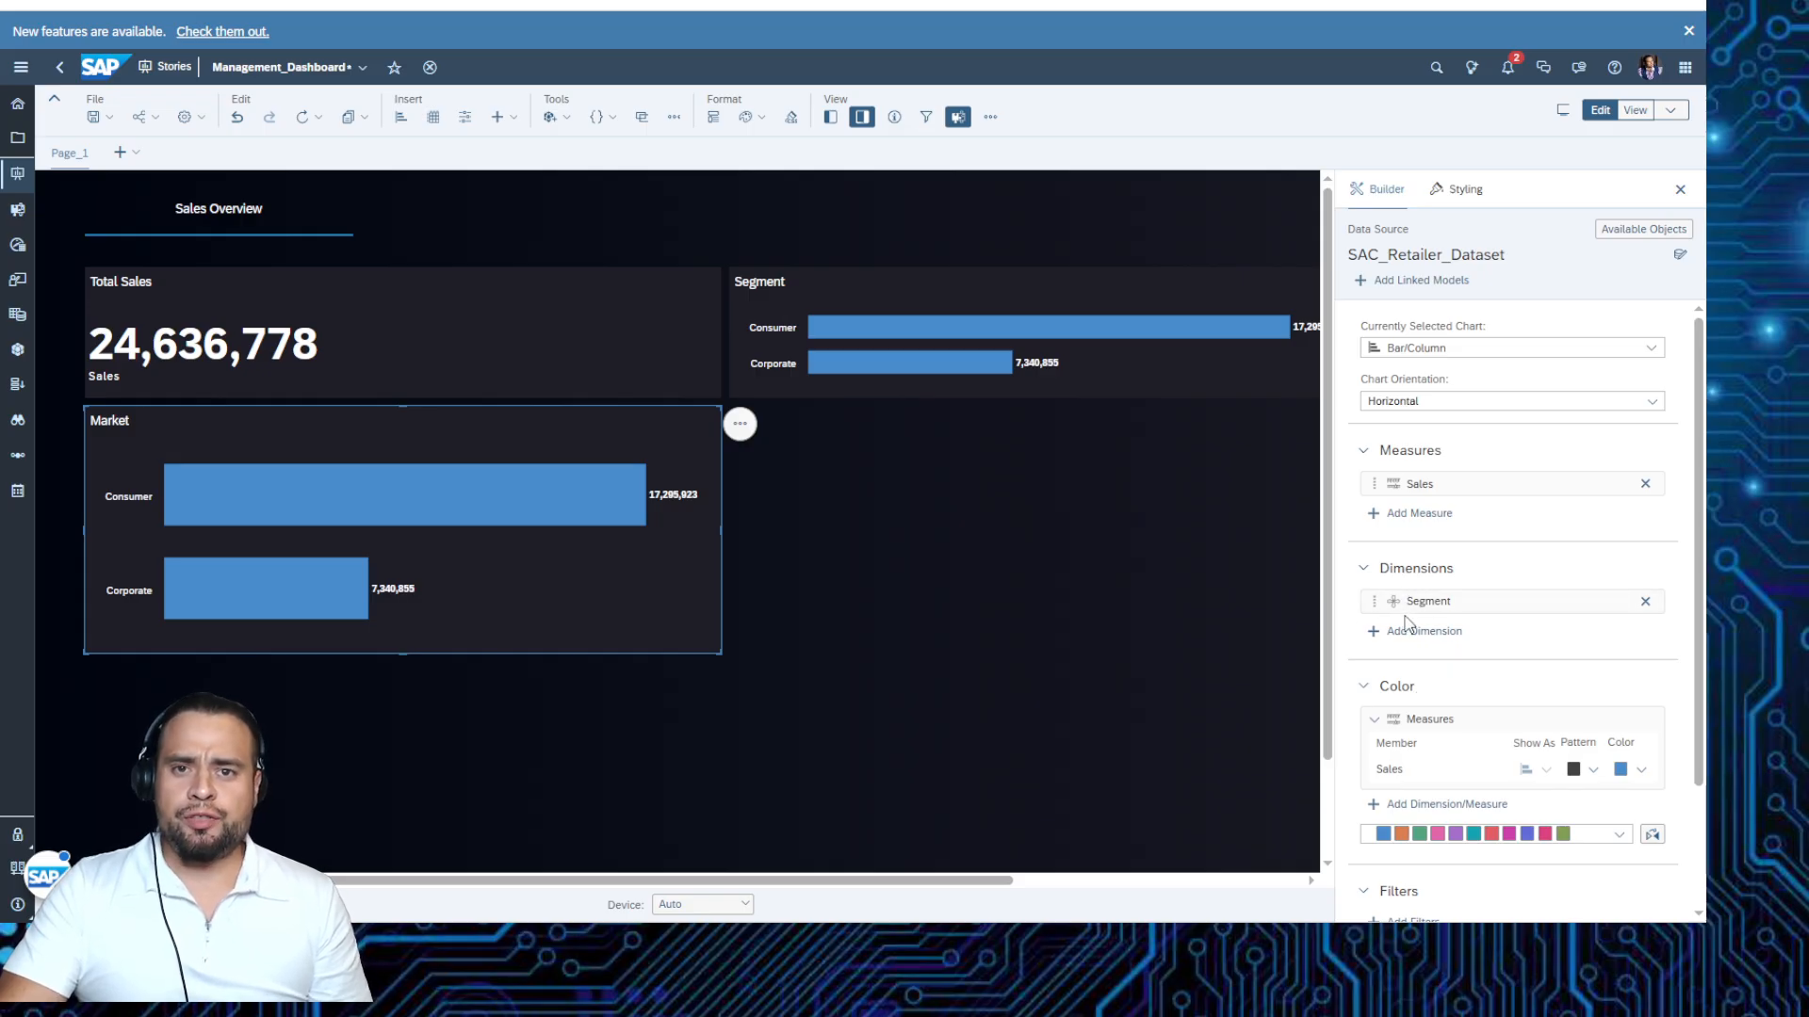
click(1645, 601)
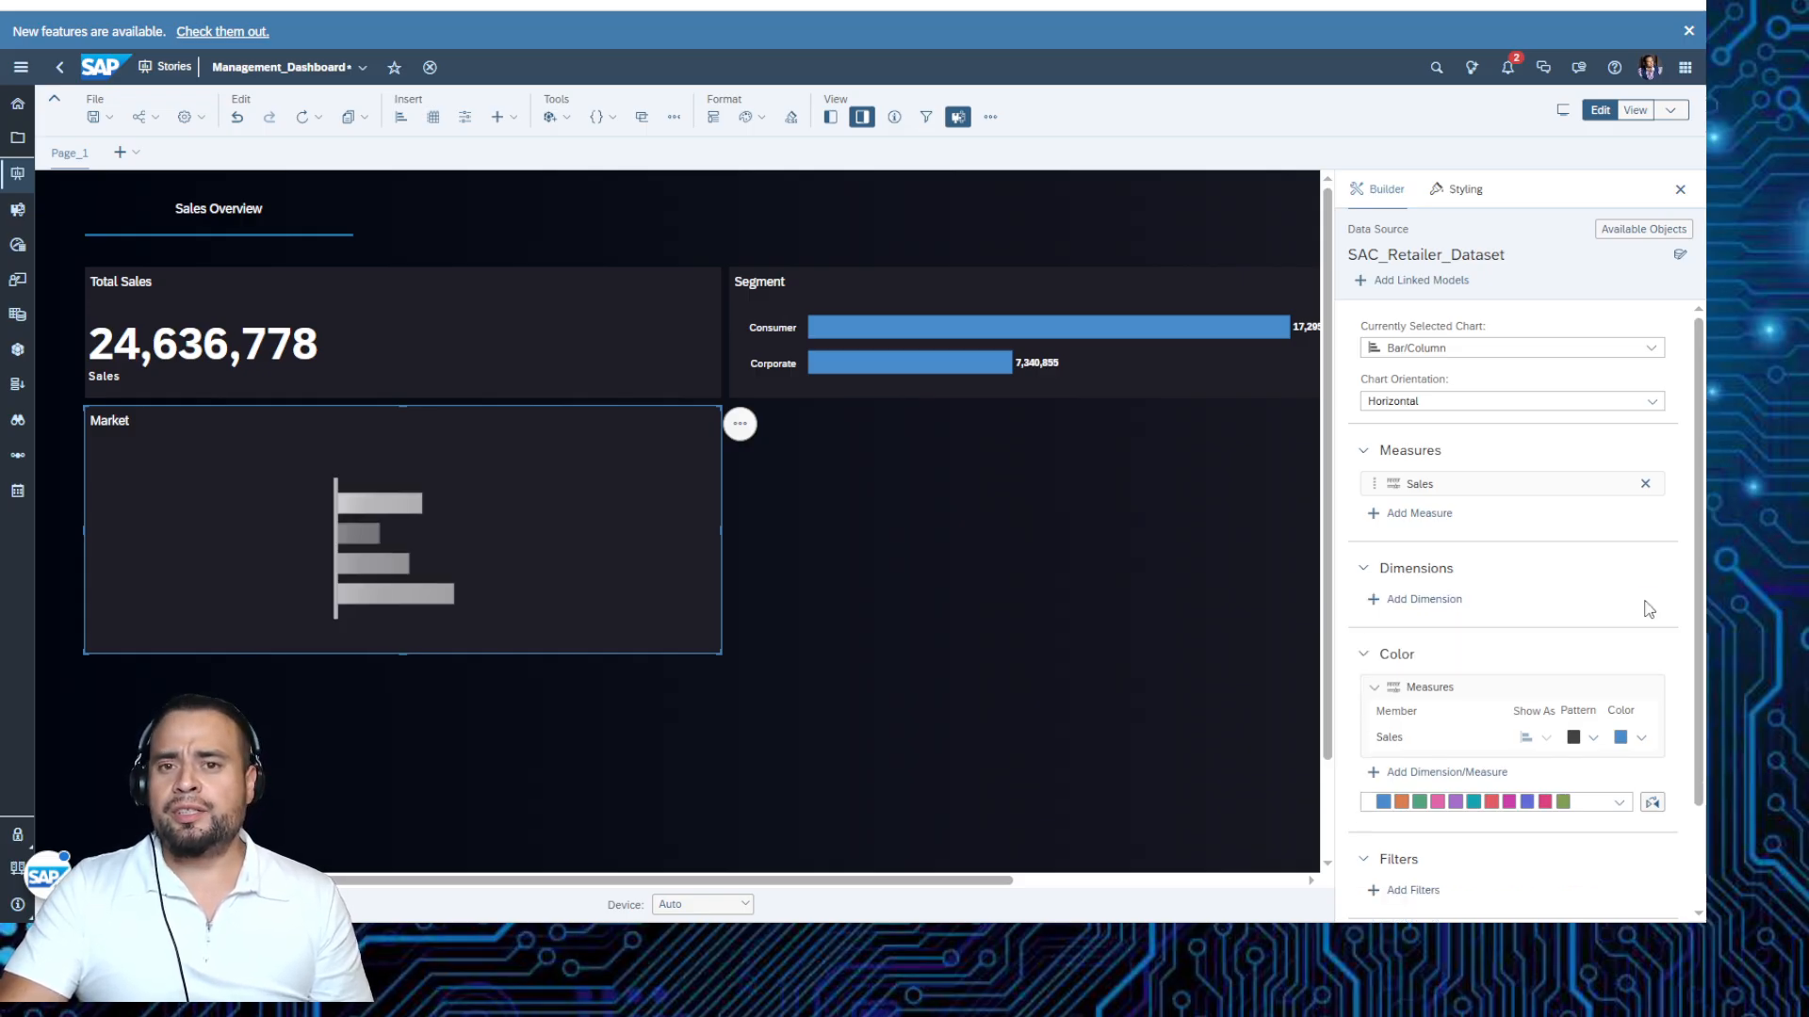
click(1410, 602)
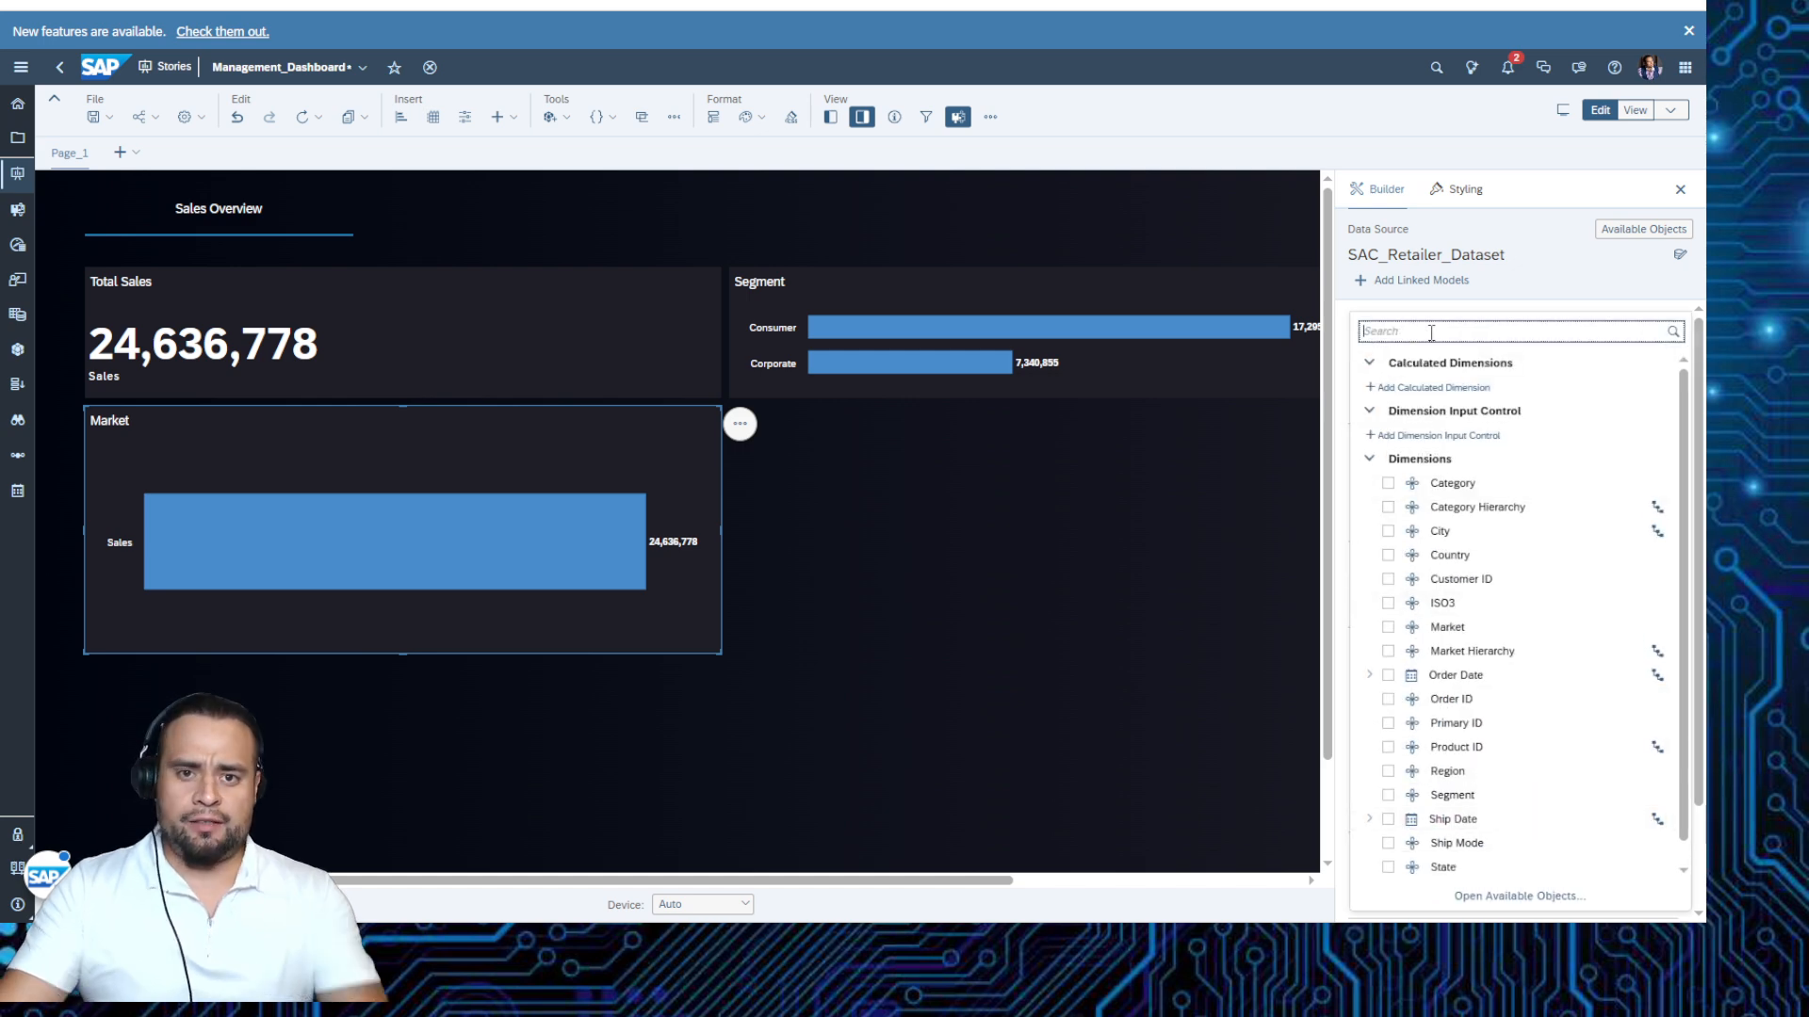
text(Mark)
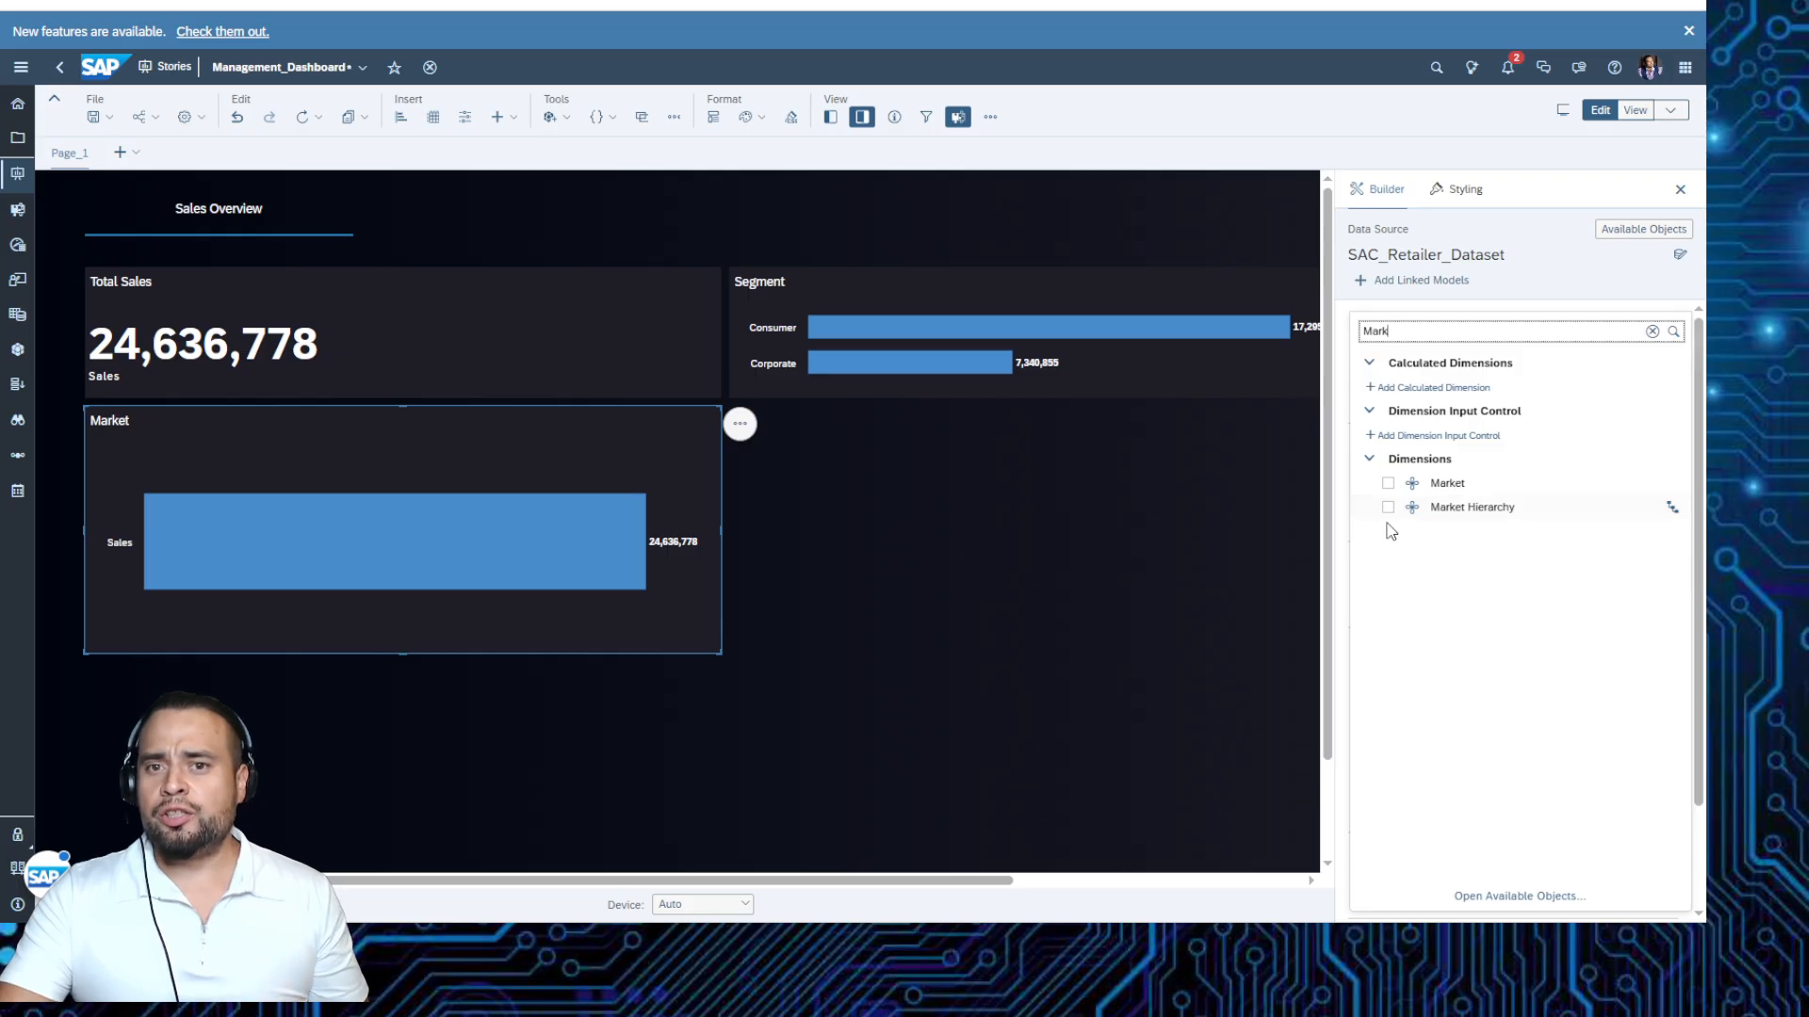
click(1388, 485)
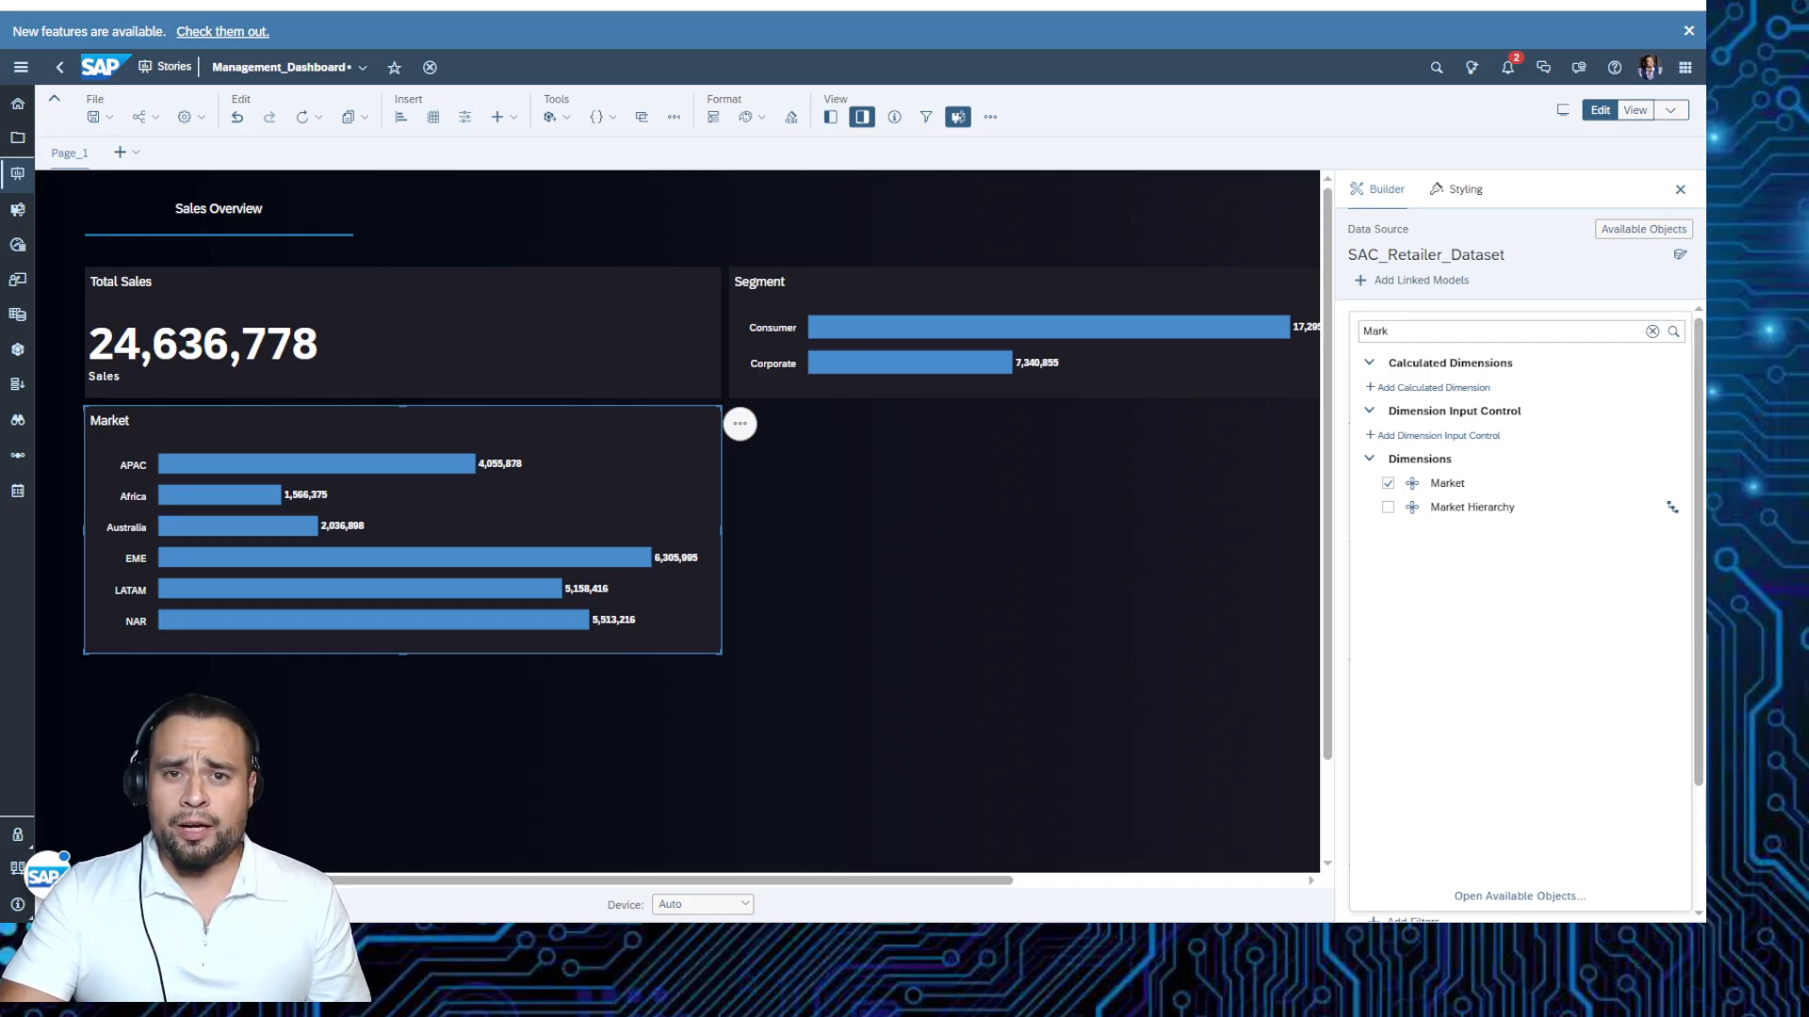
Sort the Market chart by Sales from highest to lowest.
click(739, 424)
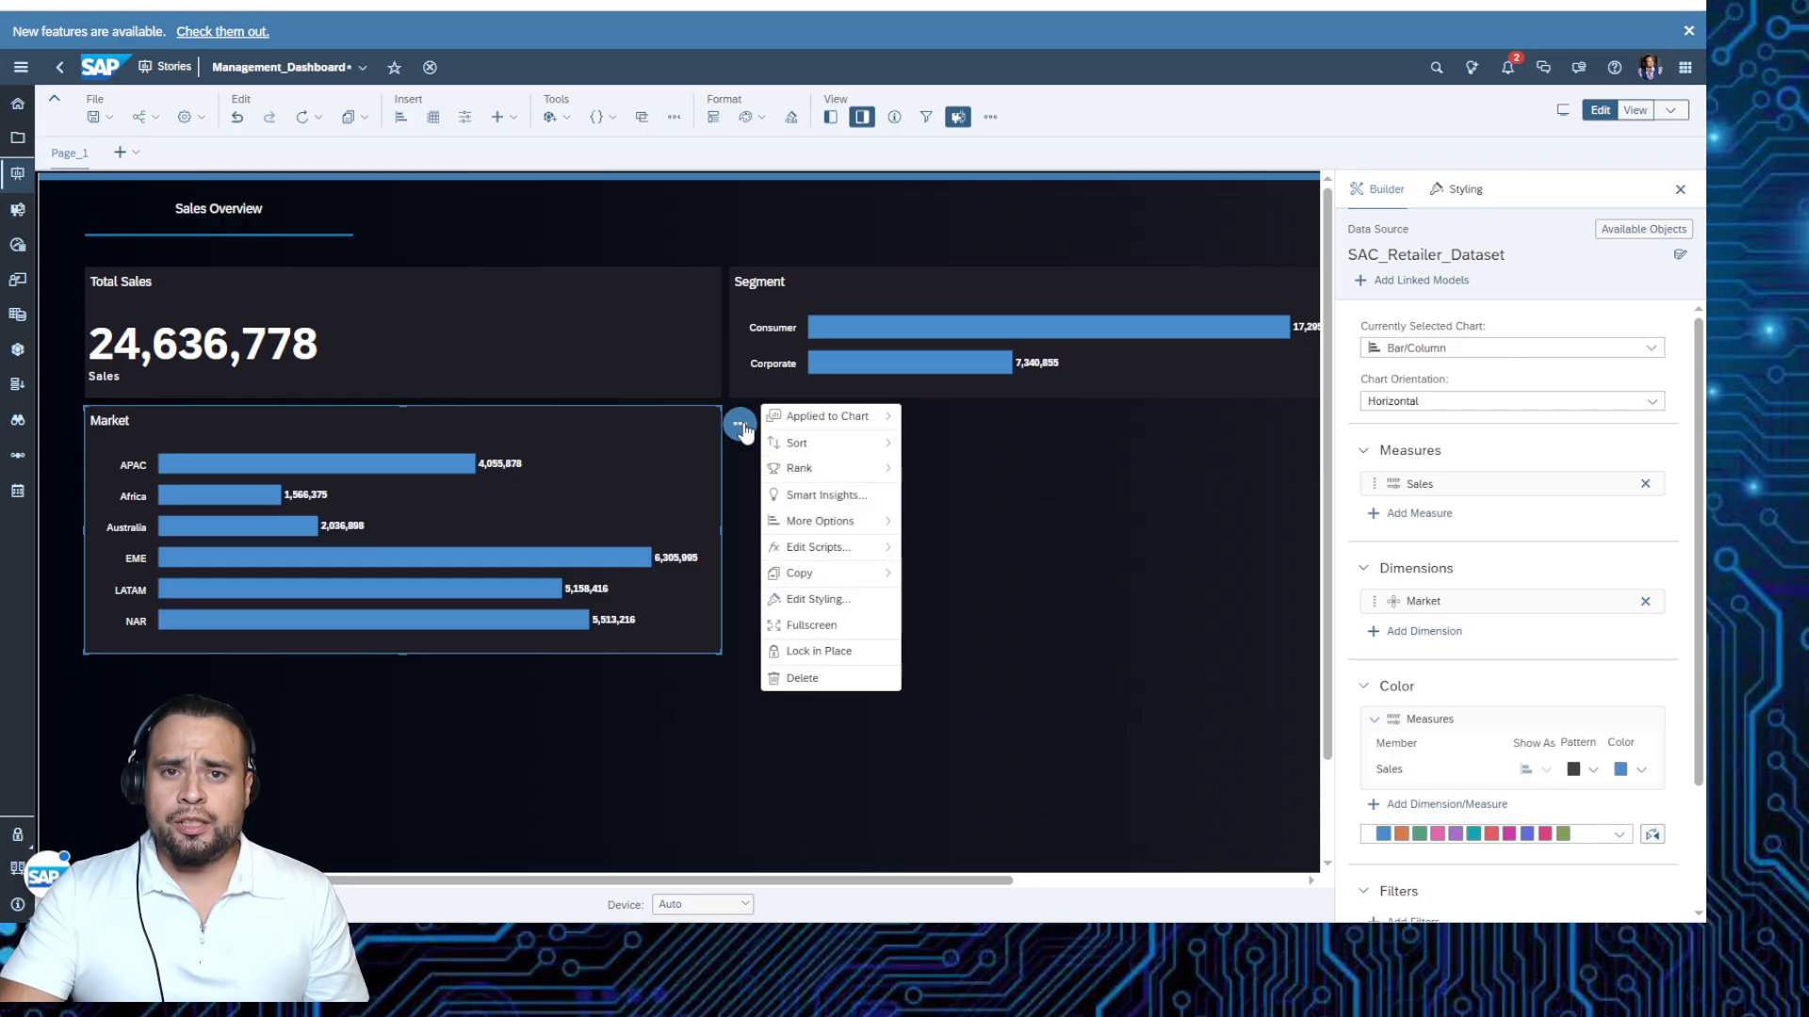
mouse_move(868, 451)
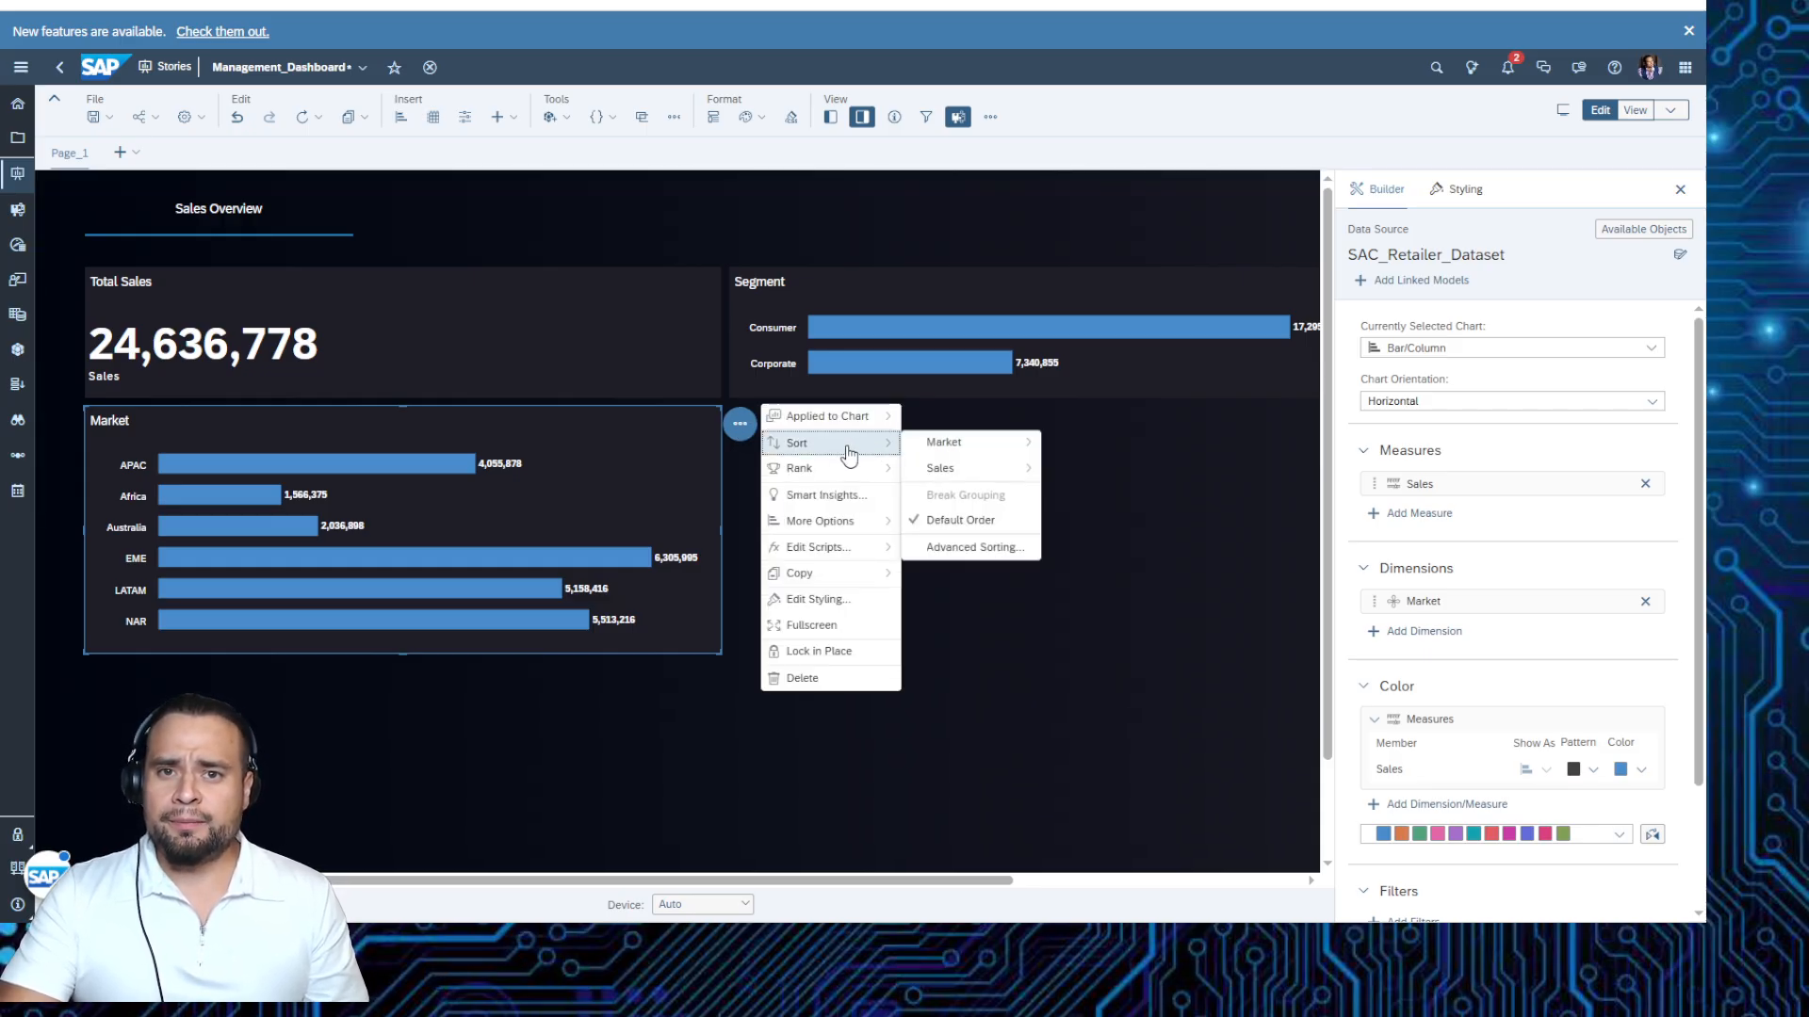
mouse_move(996, 476)
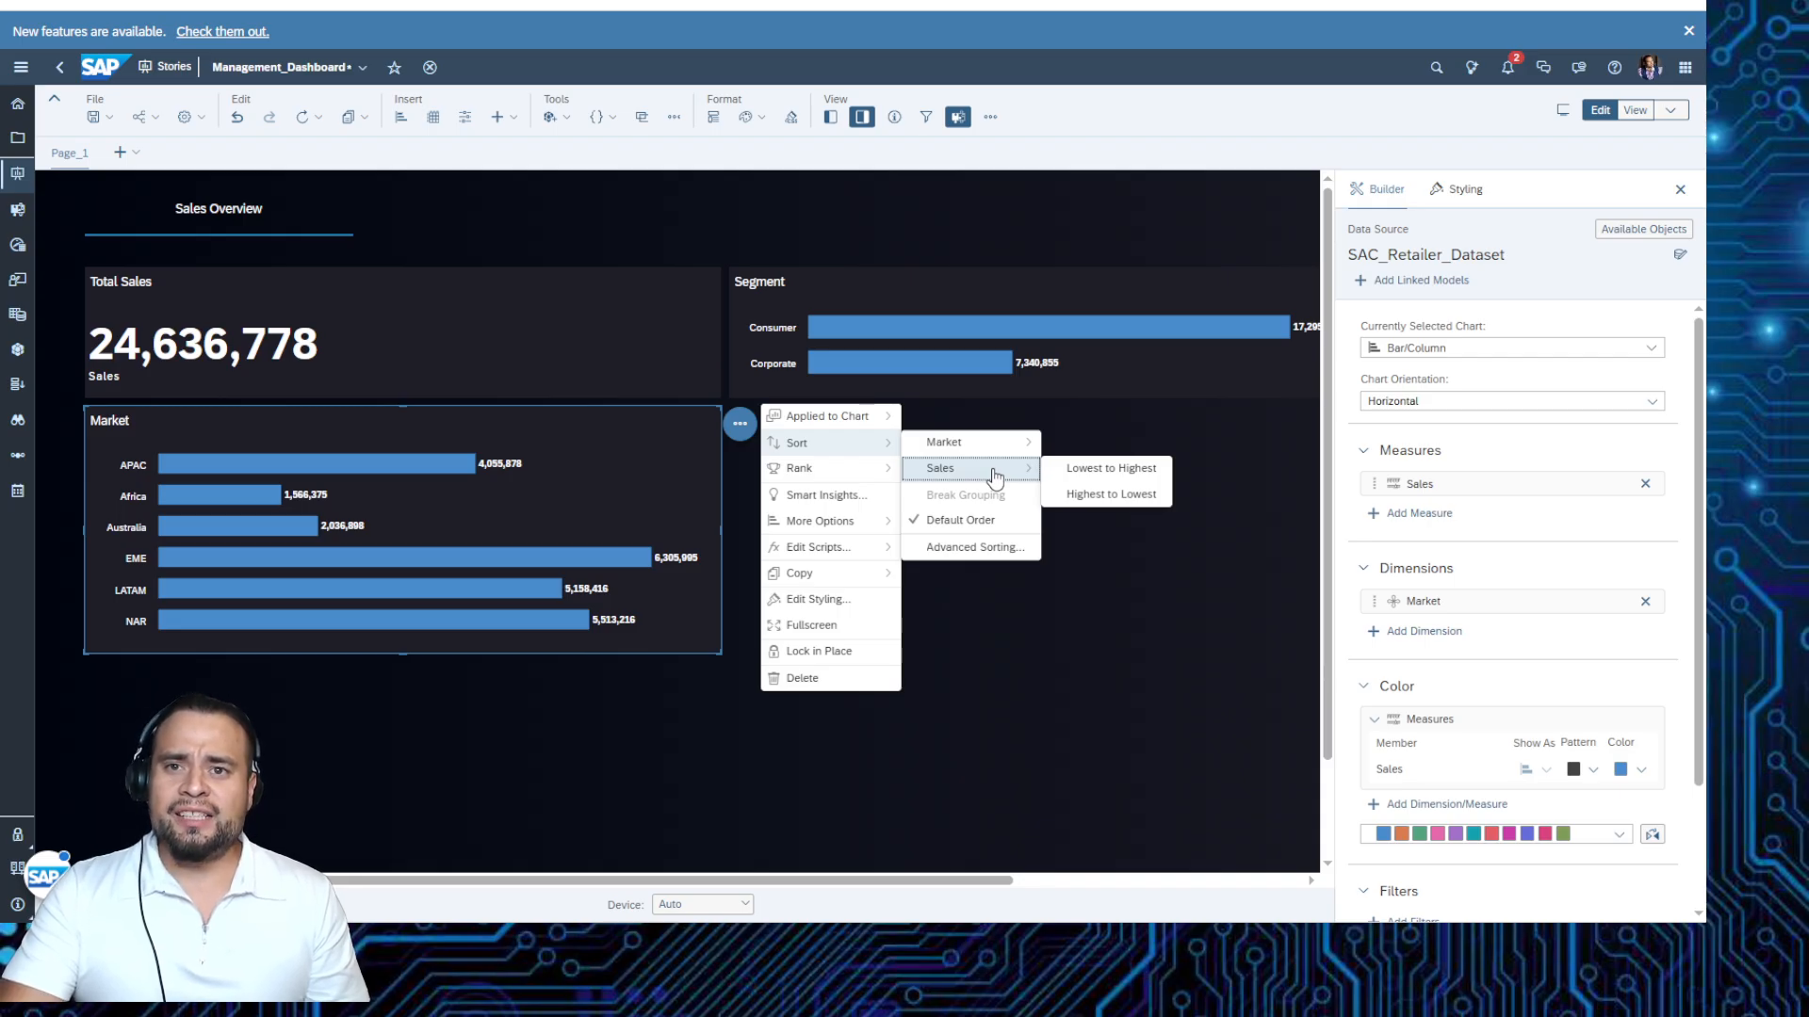
click(1109, 497)
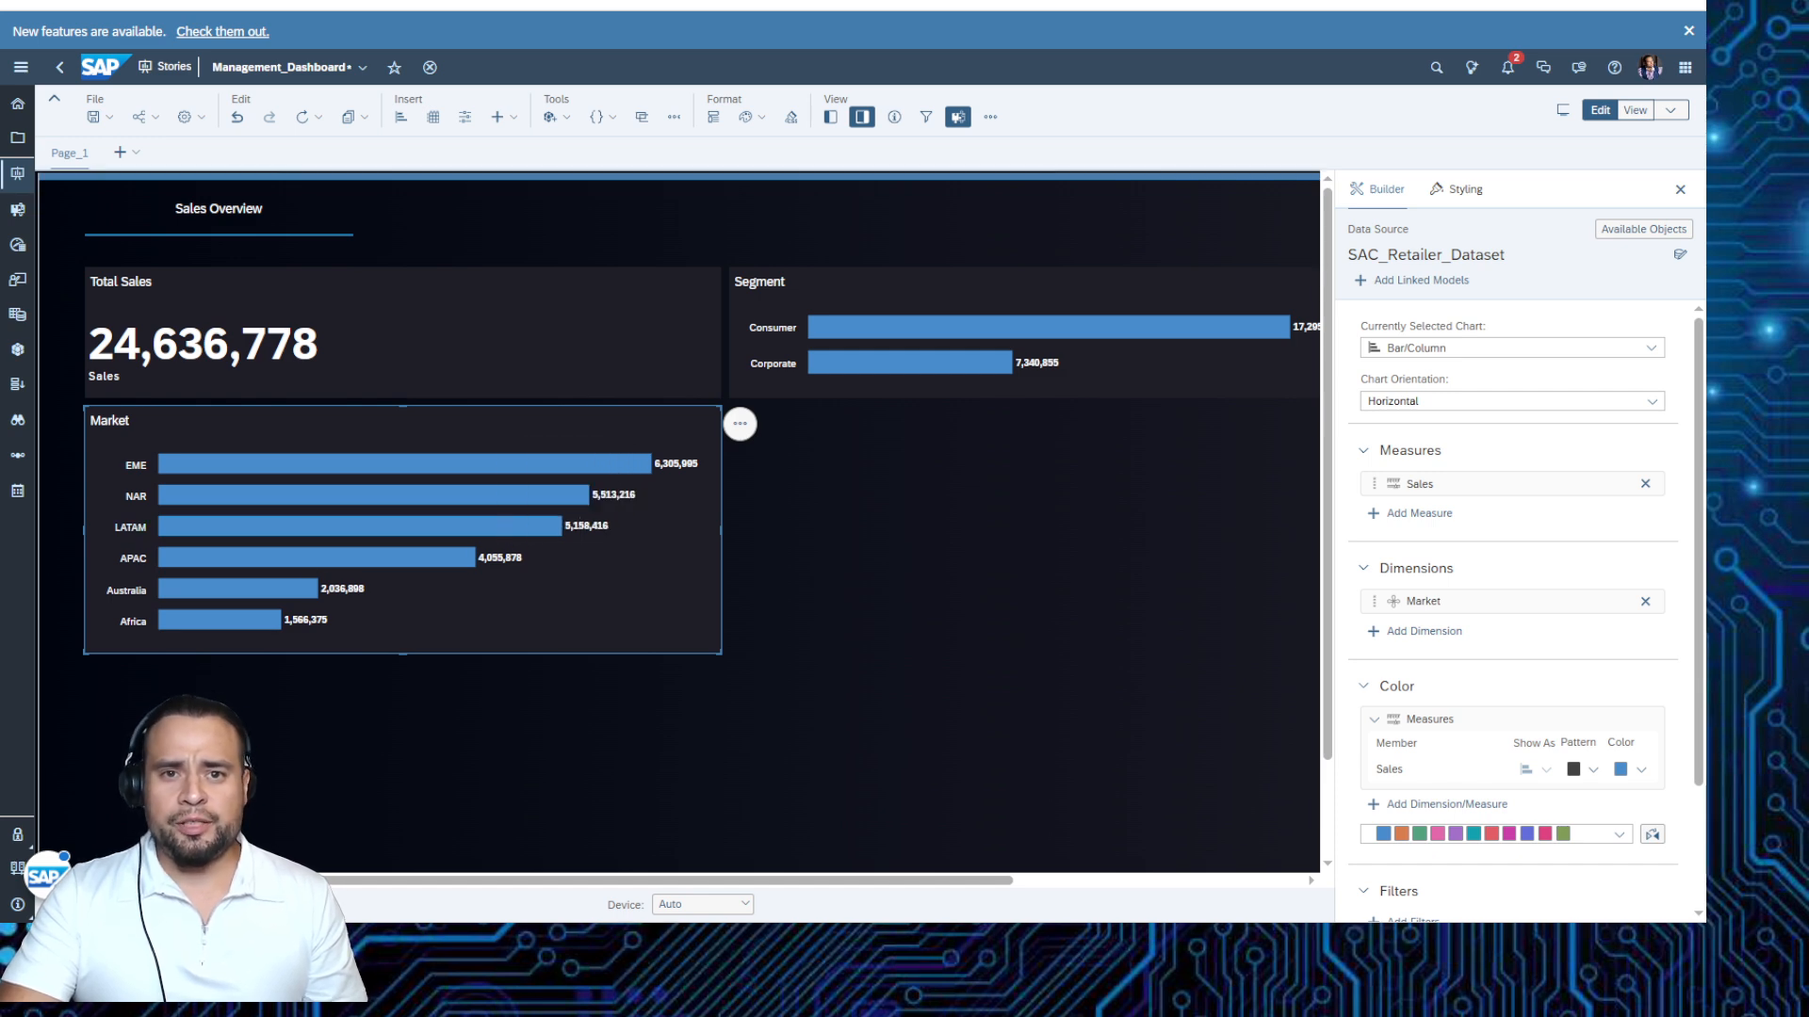
Duplicate the Market chart into the empty area beside it, beneath the Segment chart.
scroll(678, 490, down, 2)
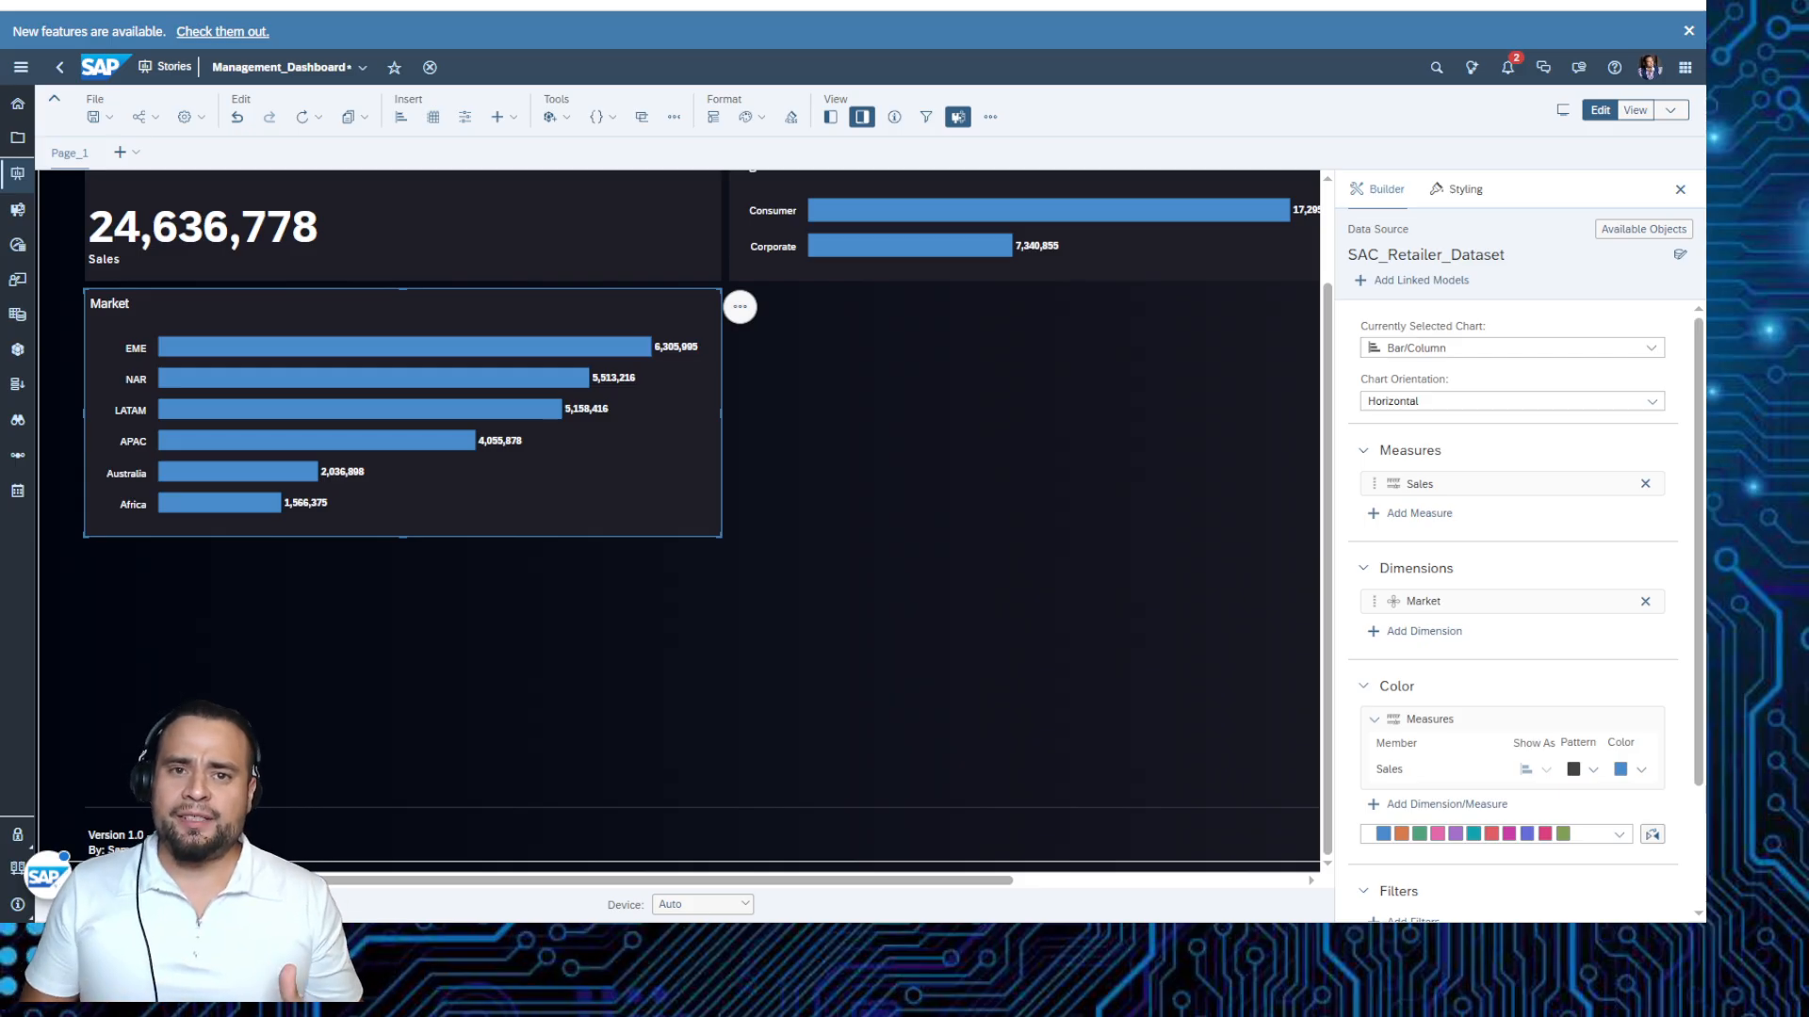
click(592, 490)
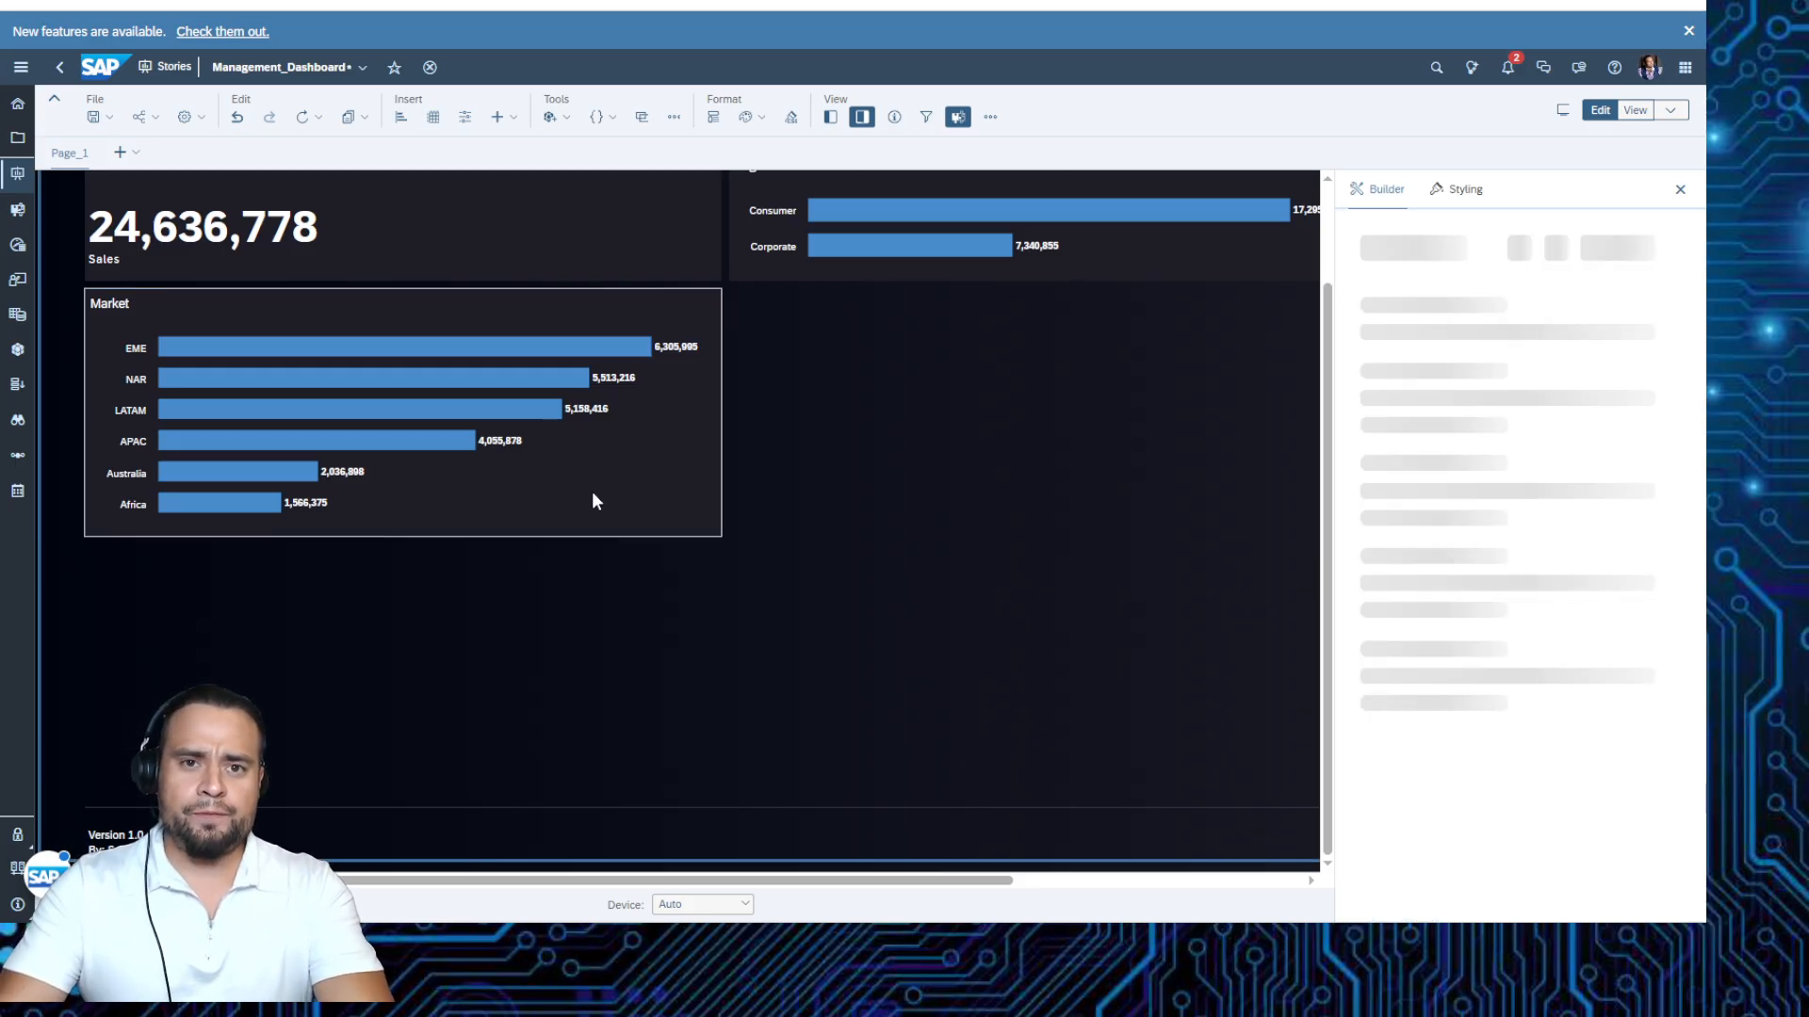
key(ctrl+c)
click(856, 429)
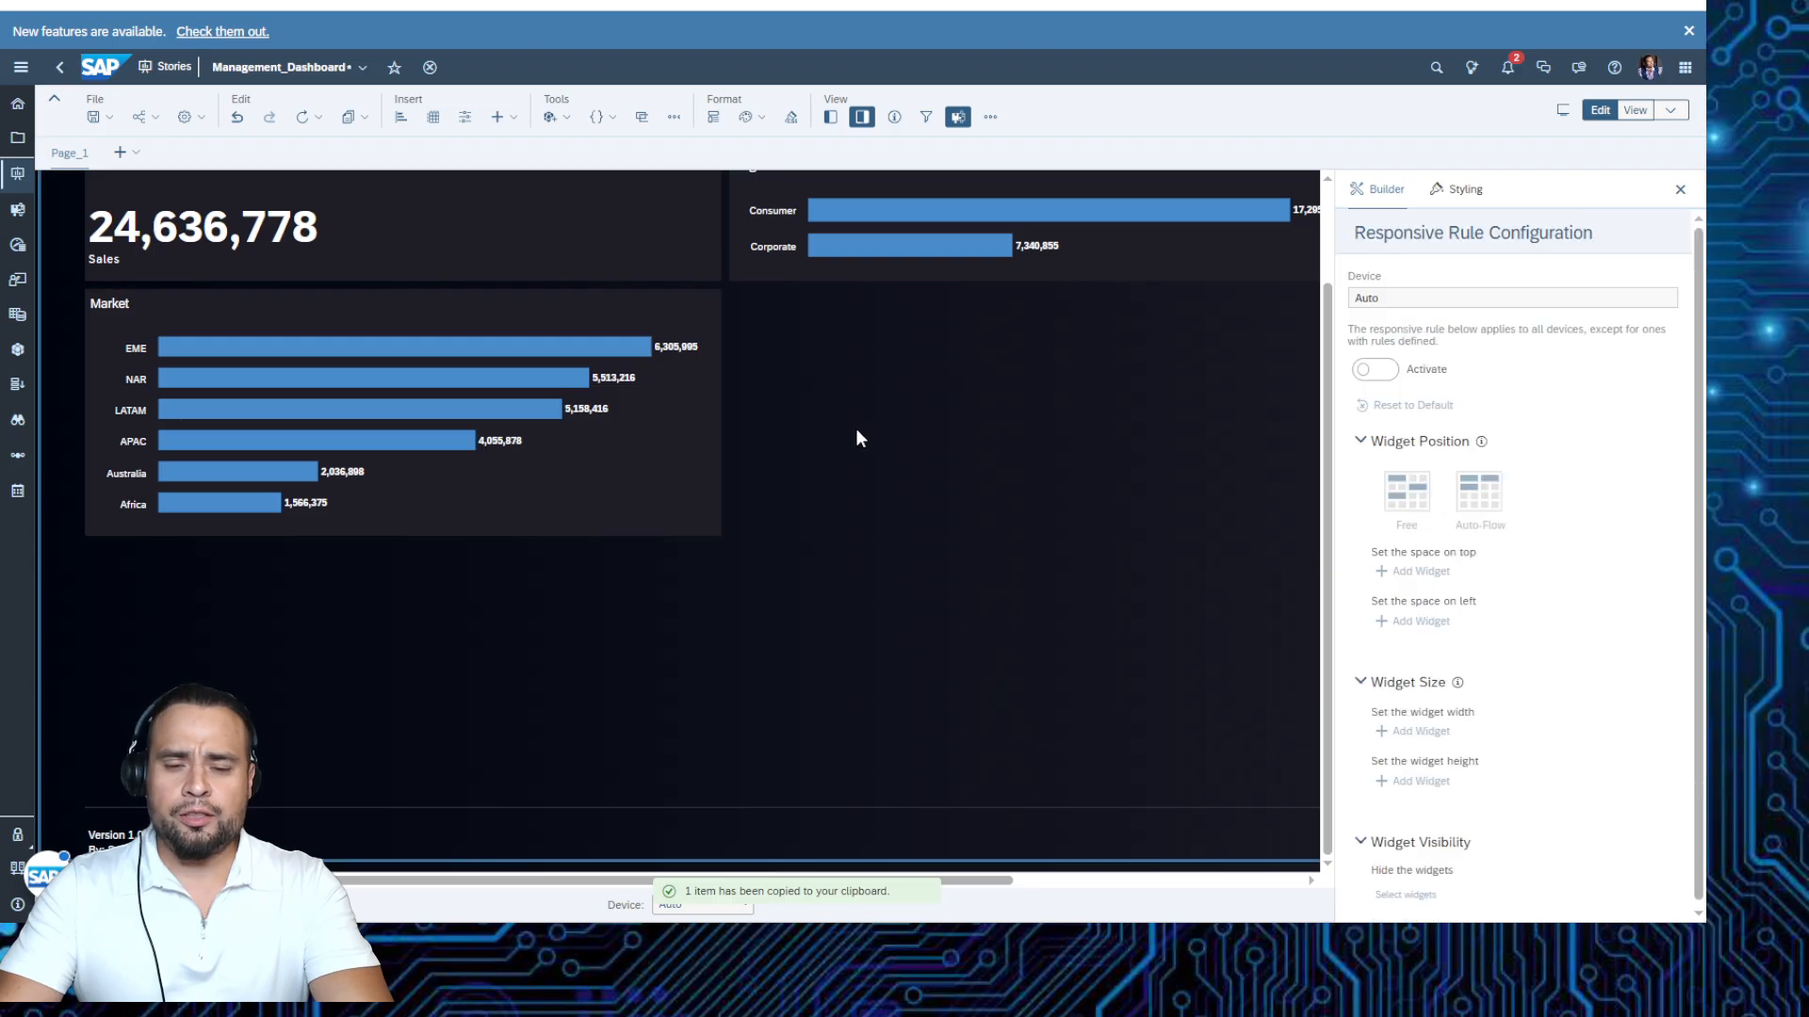
key(ctrl+v)
mouse_move(857, 438)
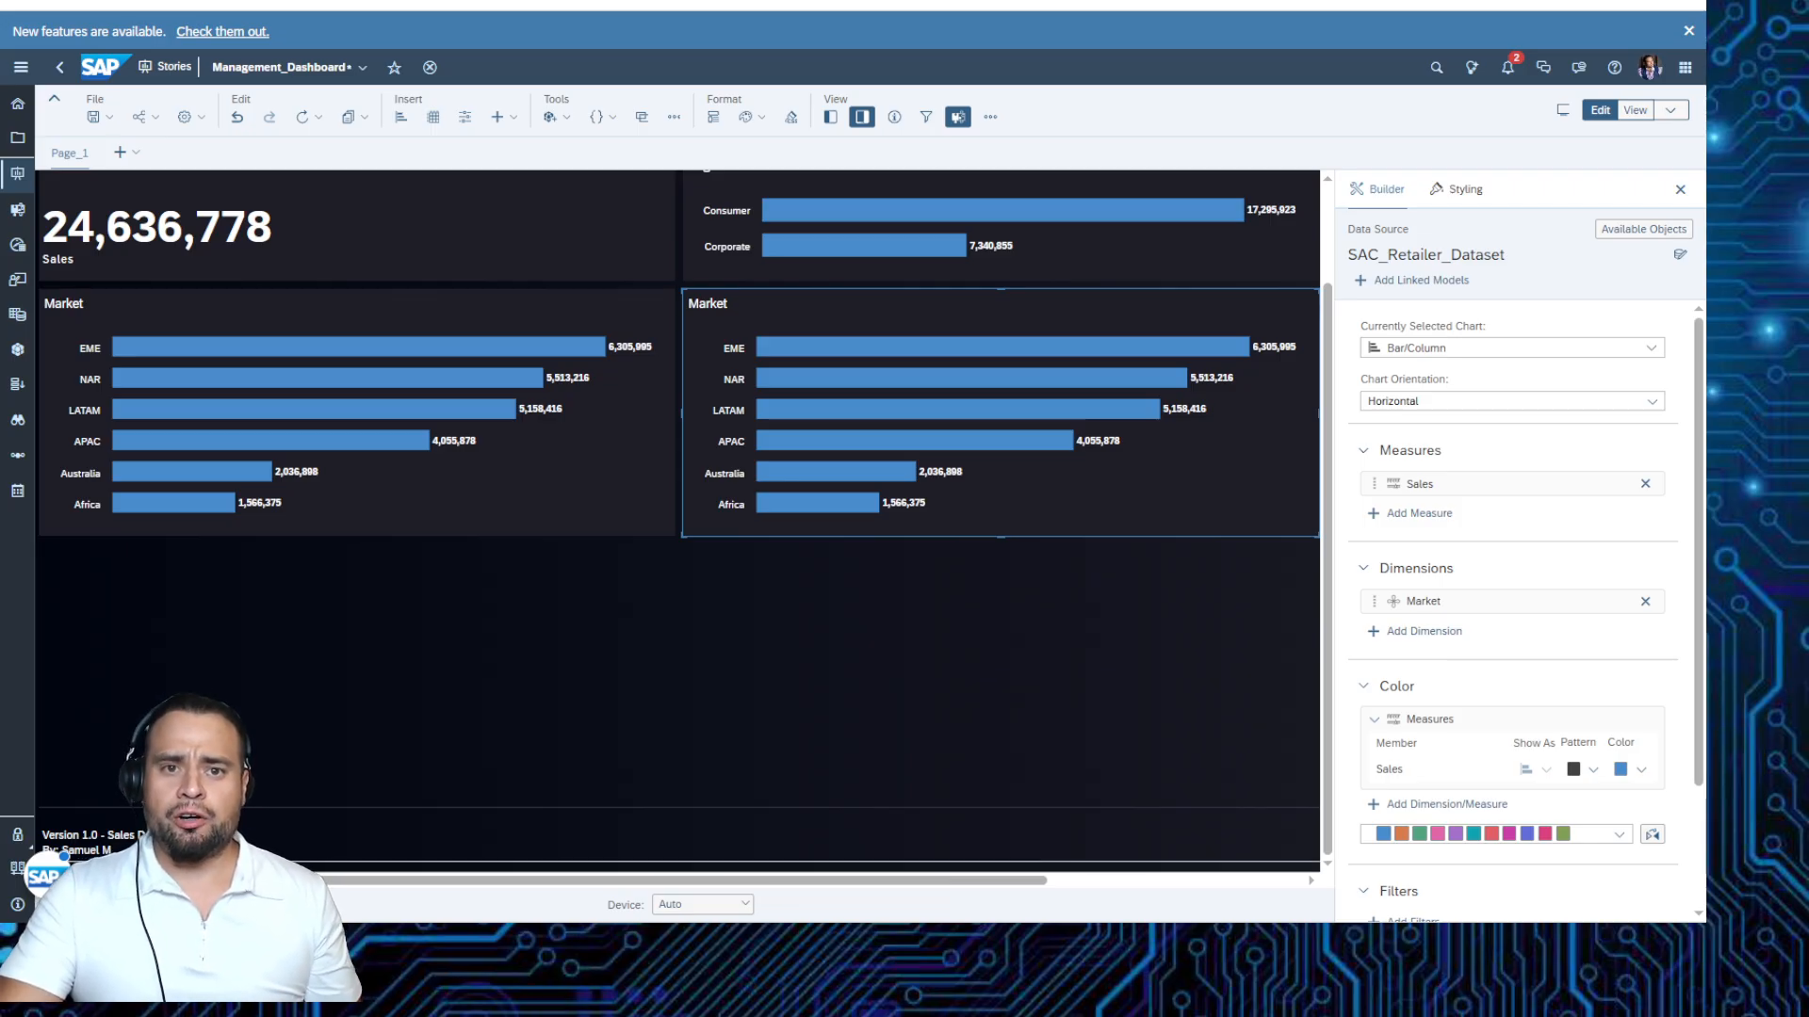
Rename the copied chart's title to Country and replace its Market dimension with the Country dimension, searching for it with "Country".
double_click(711, 305)
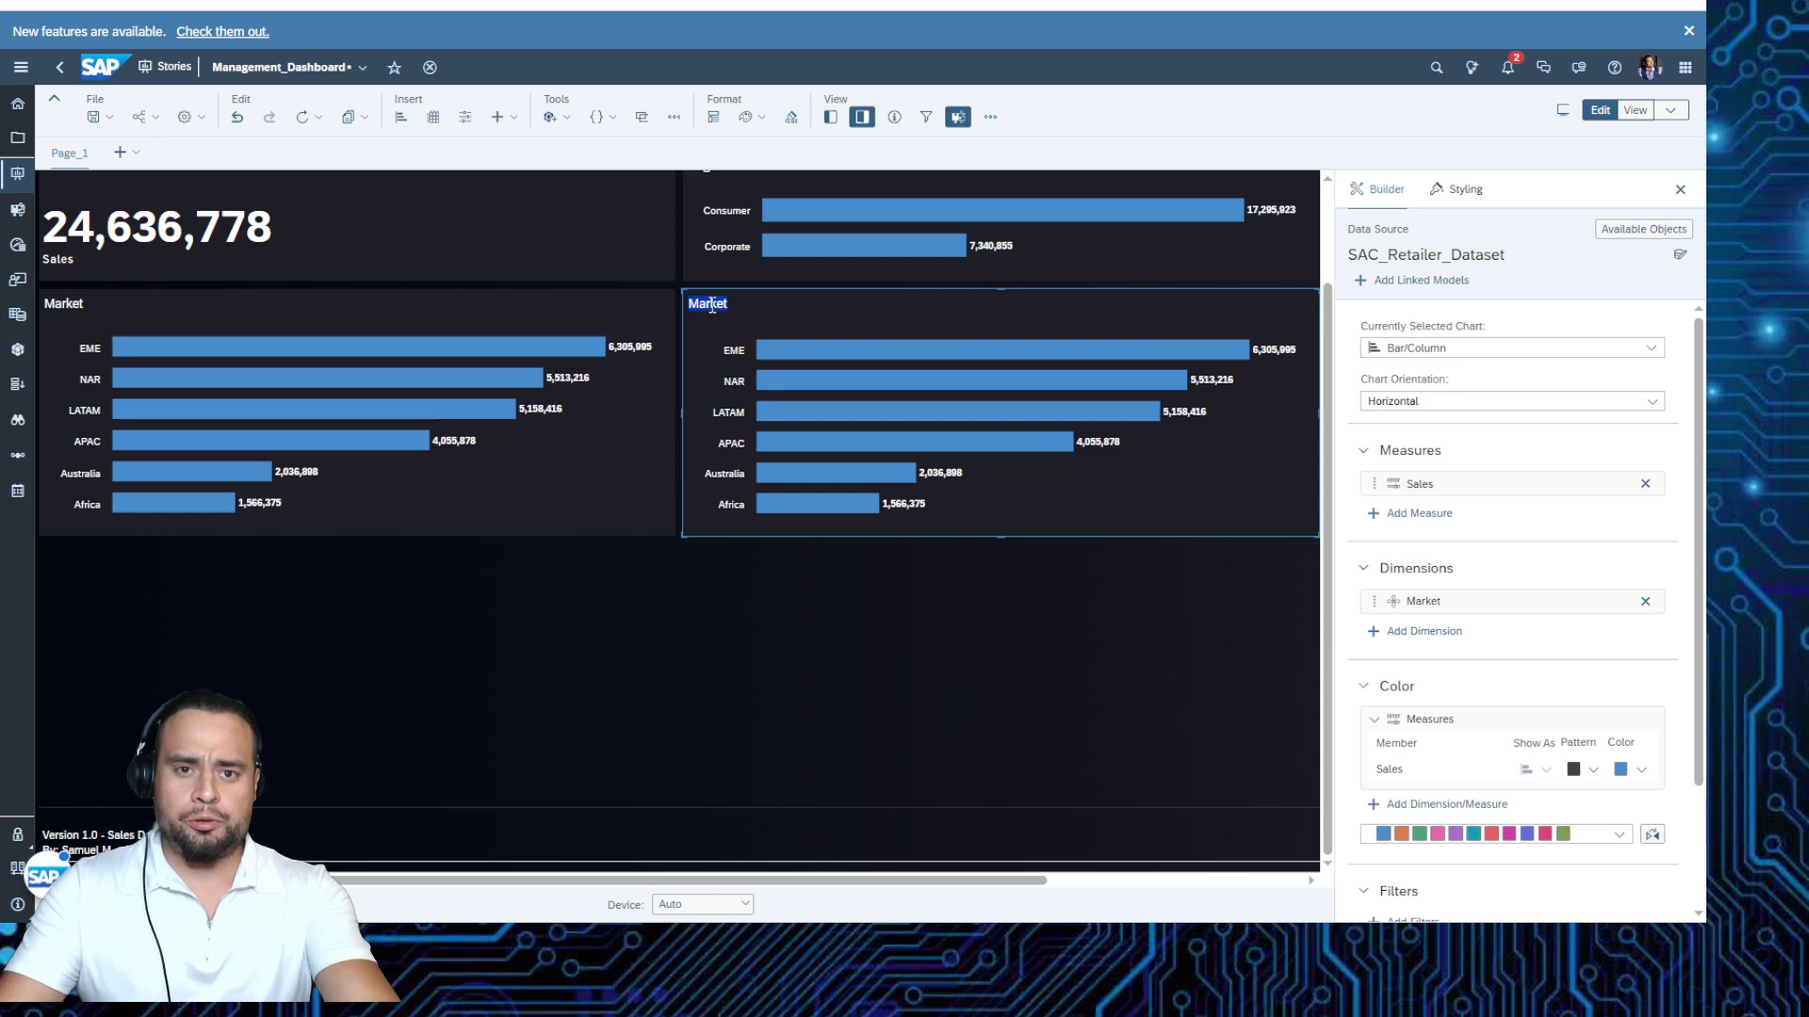
text(Country)
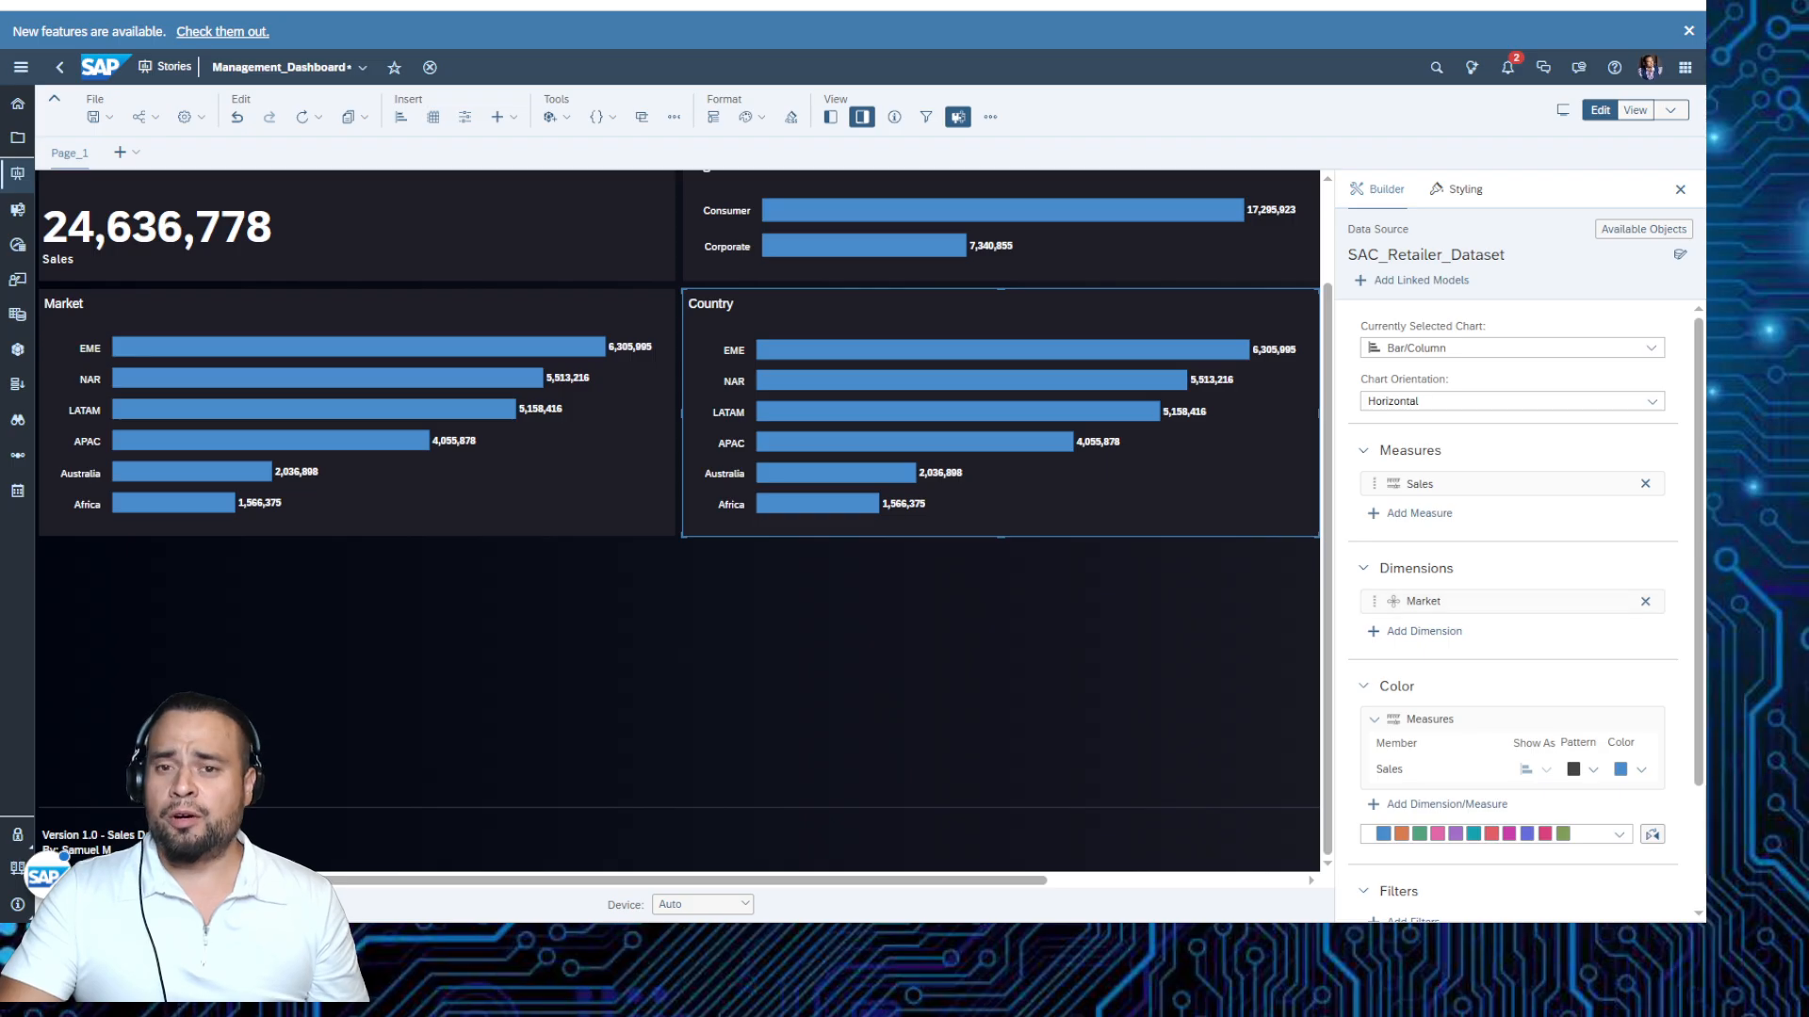
click(1645, 601)
click(1424, 600)
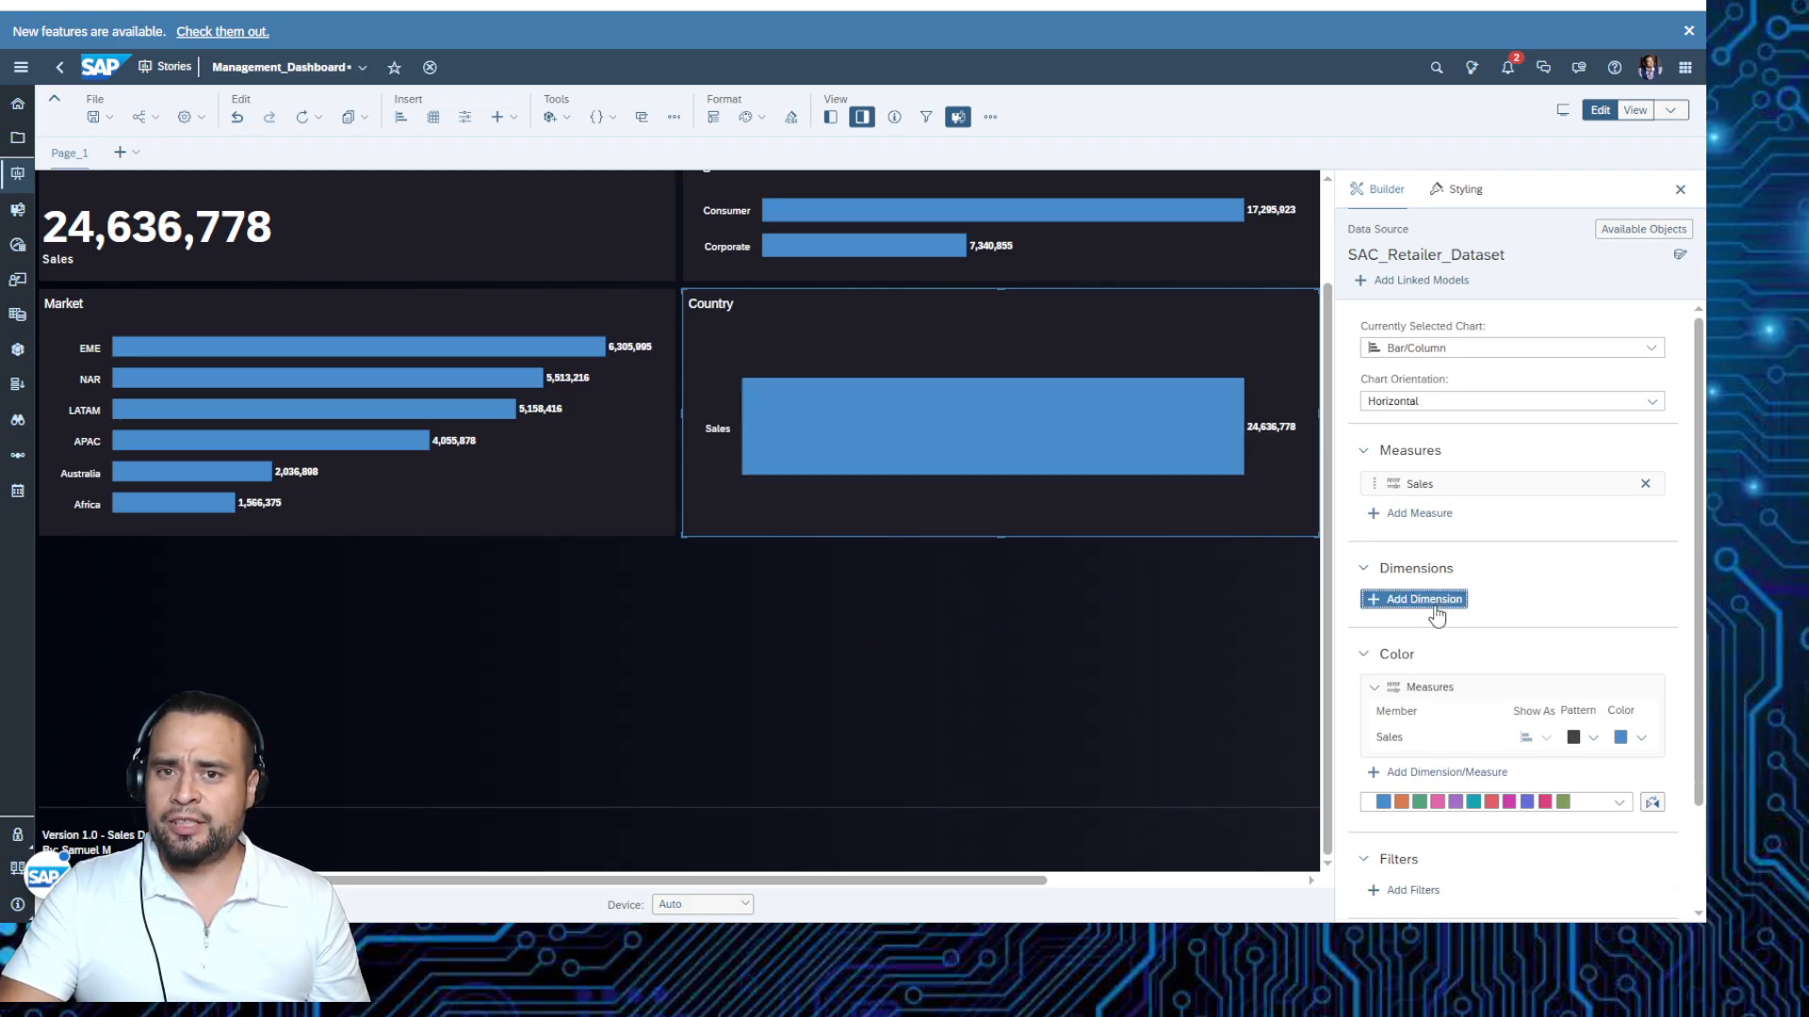
text(Country)
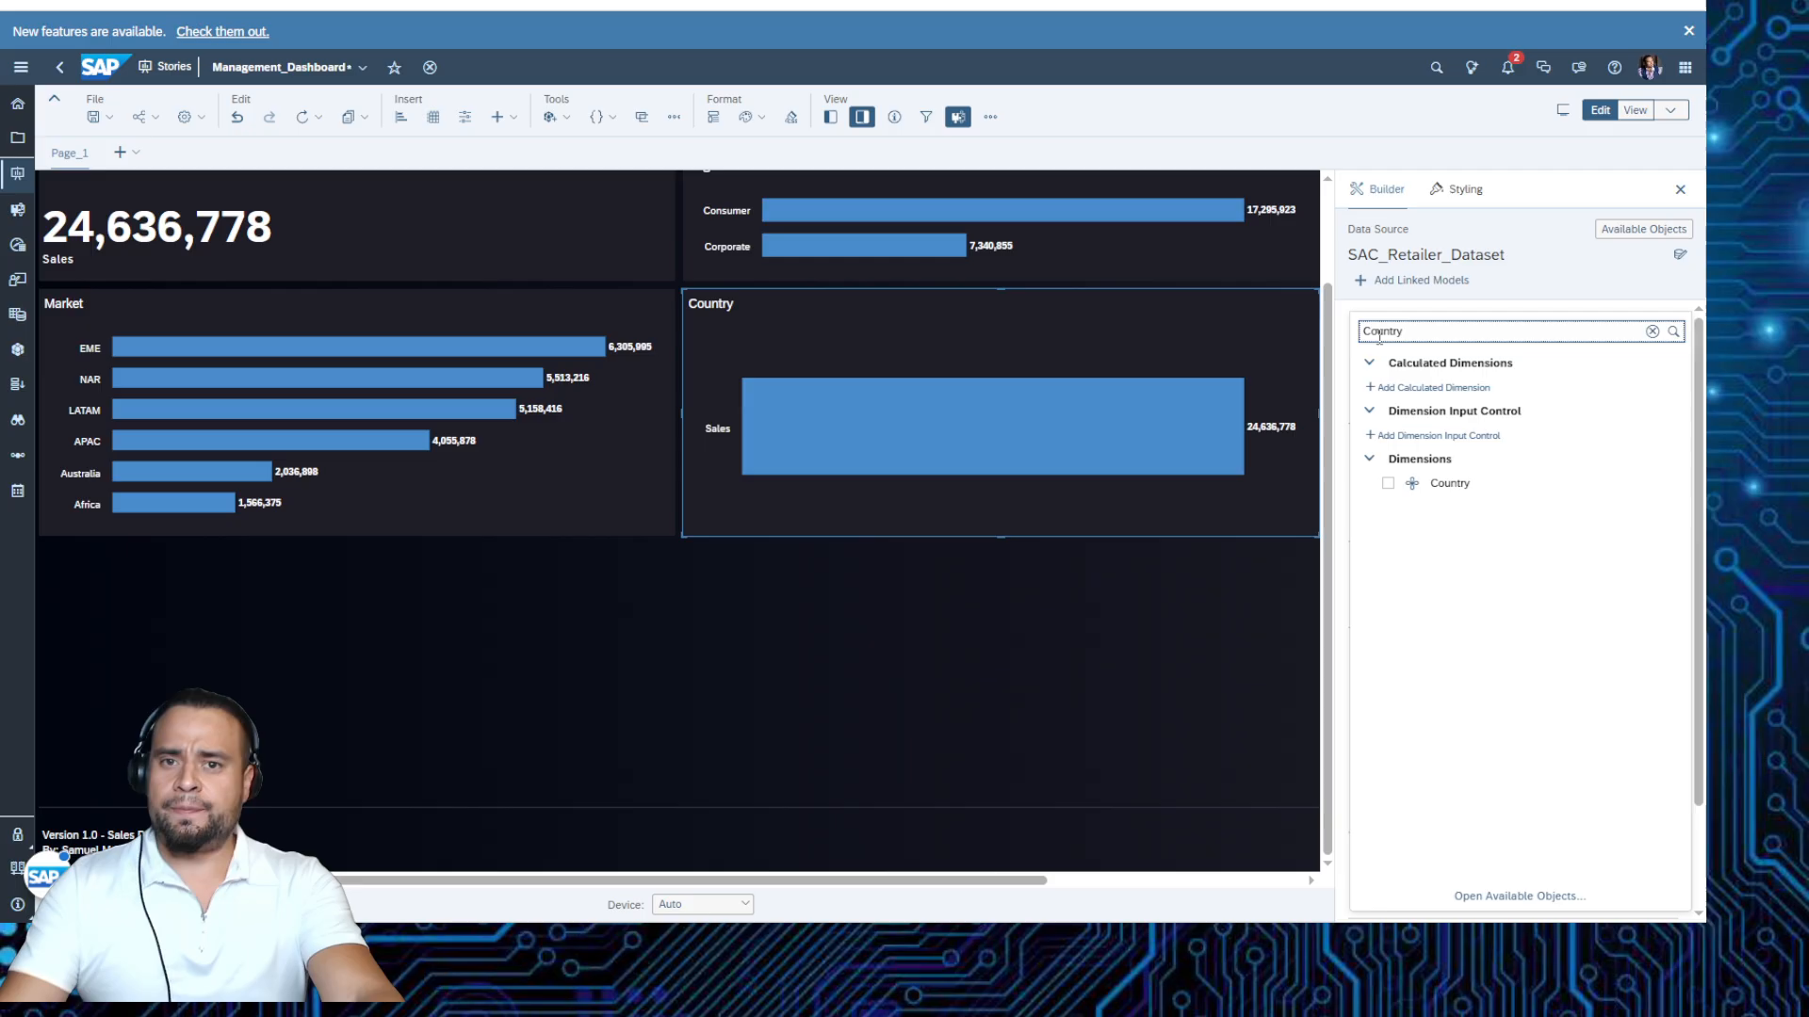
click(1388, 484)
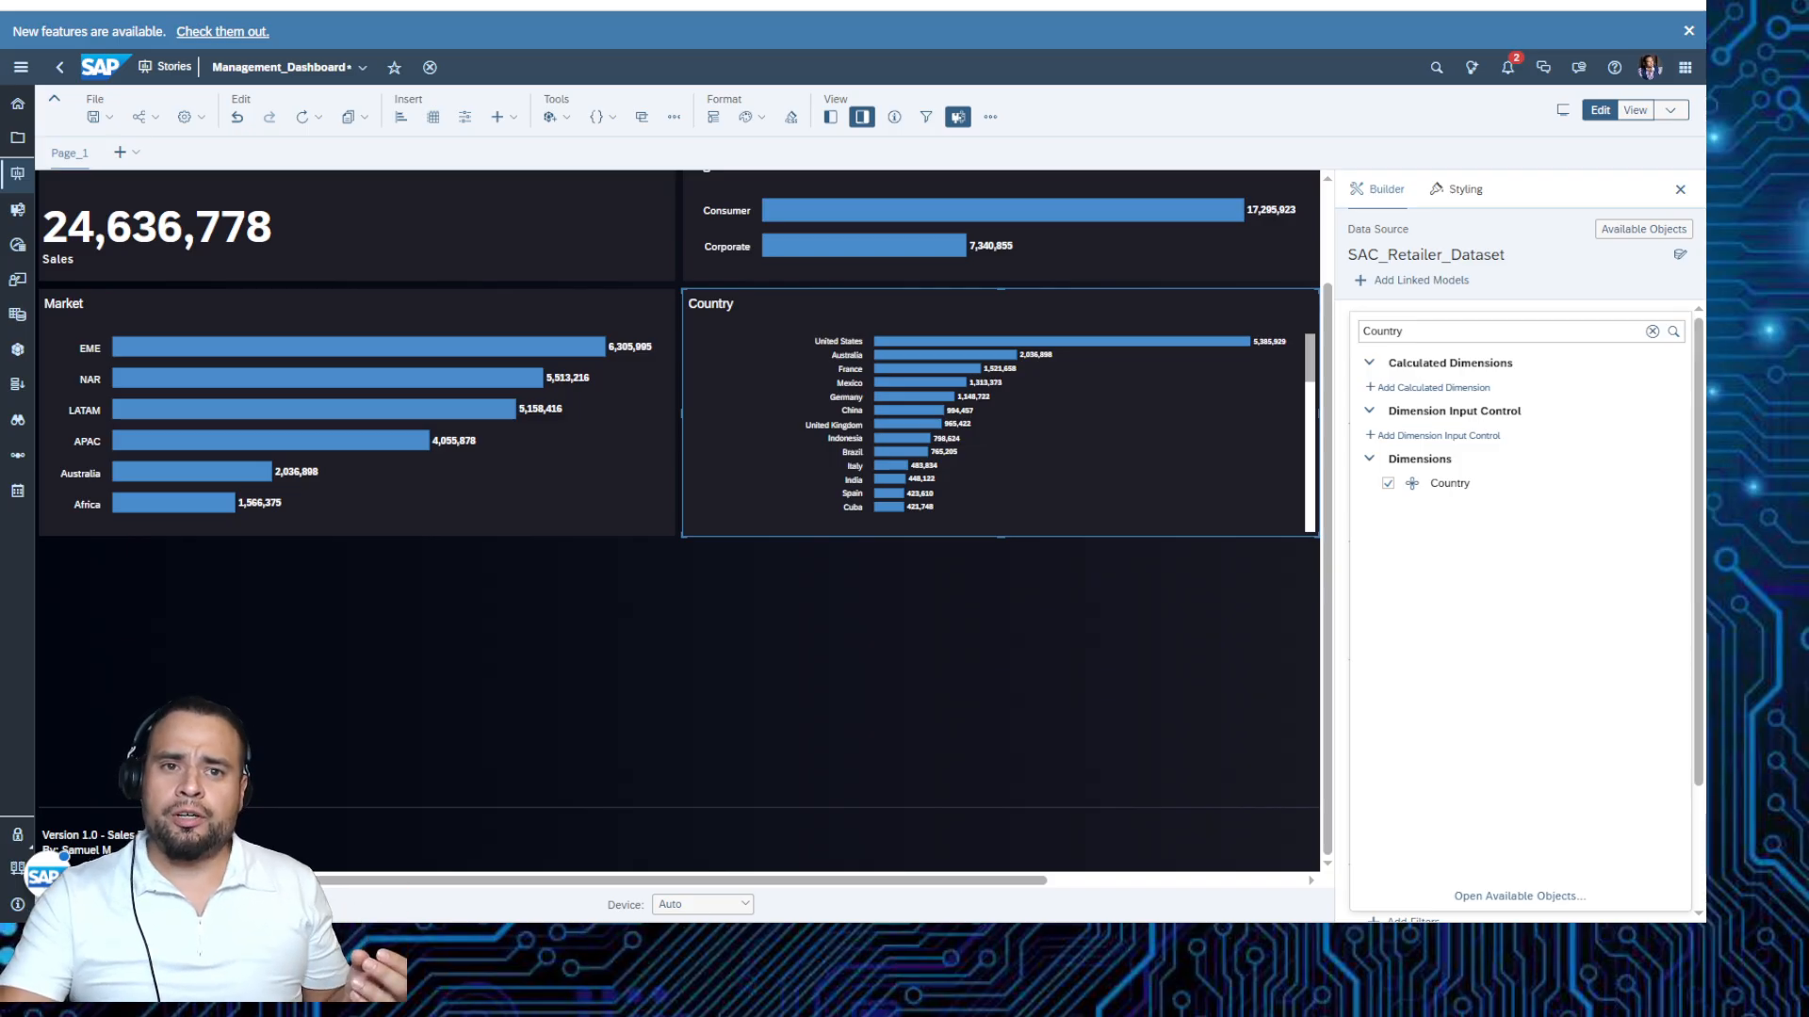
click(551, 494)
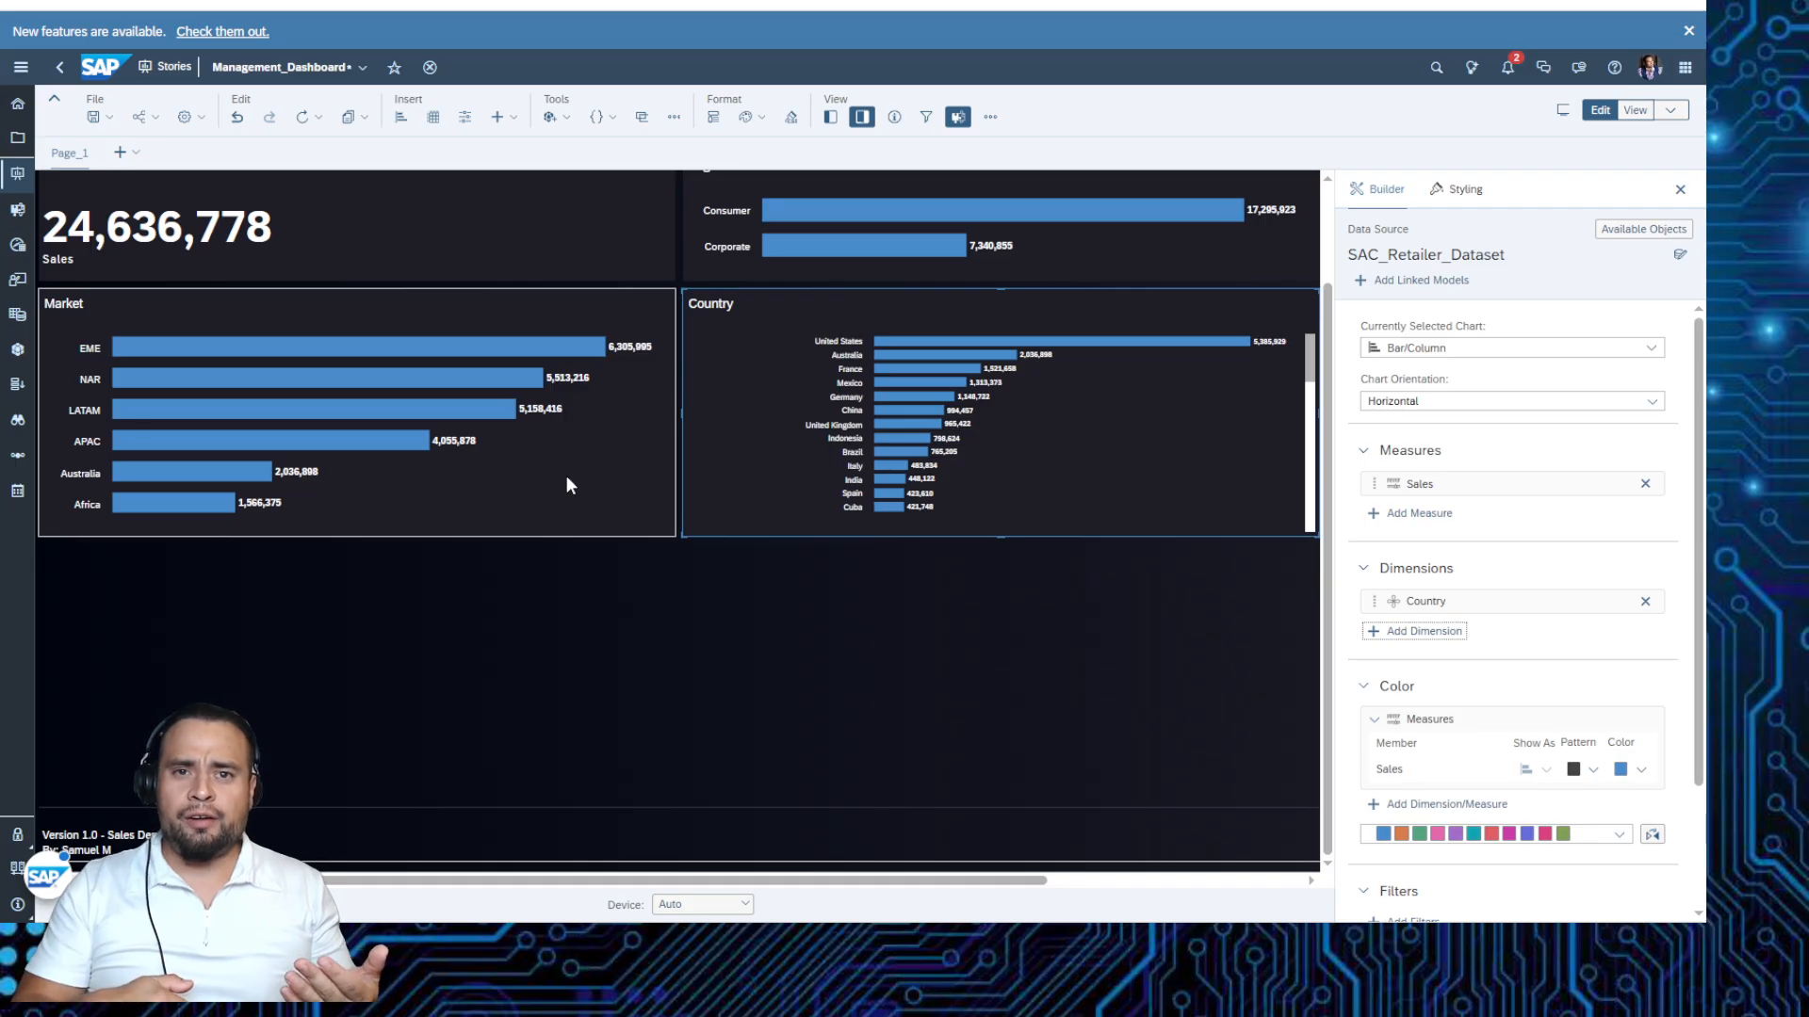
Rank the Country chart by its Country dimension with Top N in Top mode, using a value of 10.
scroll(810, 507, up, 2)
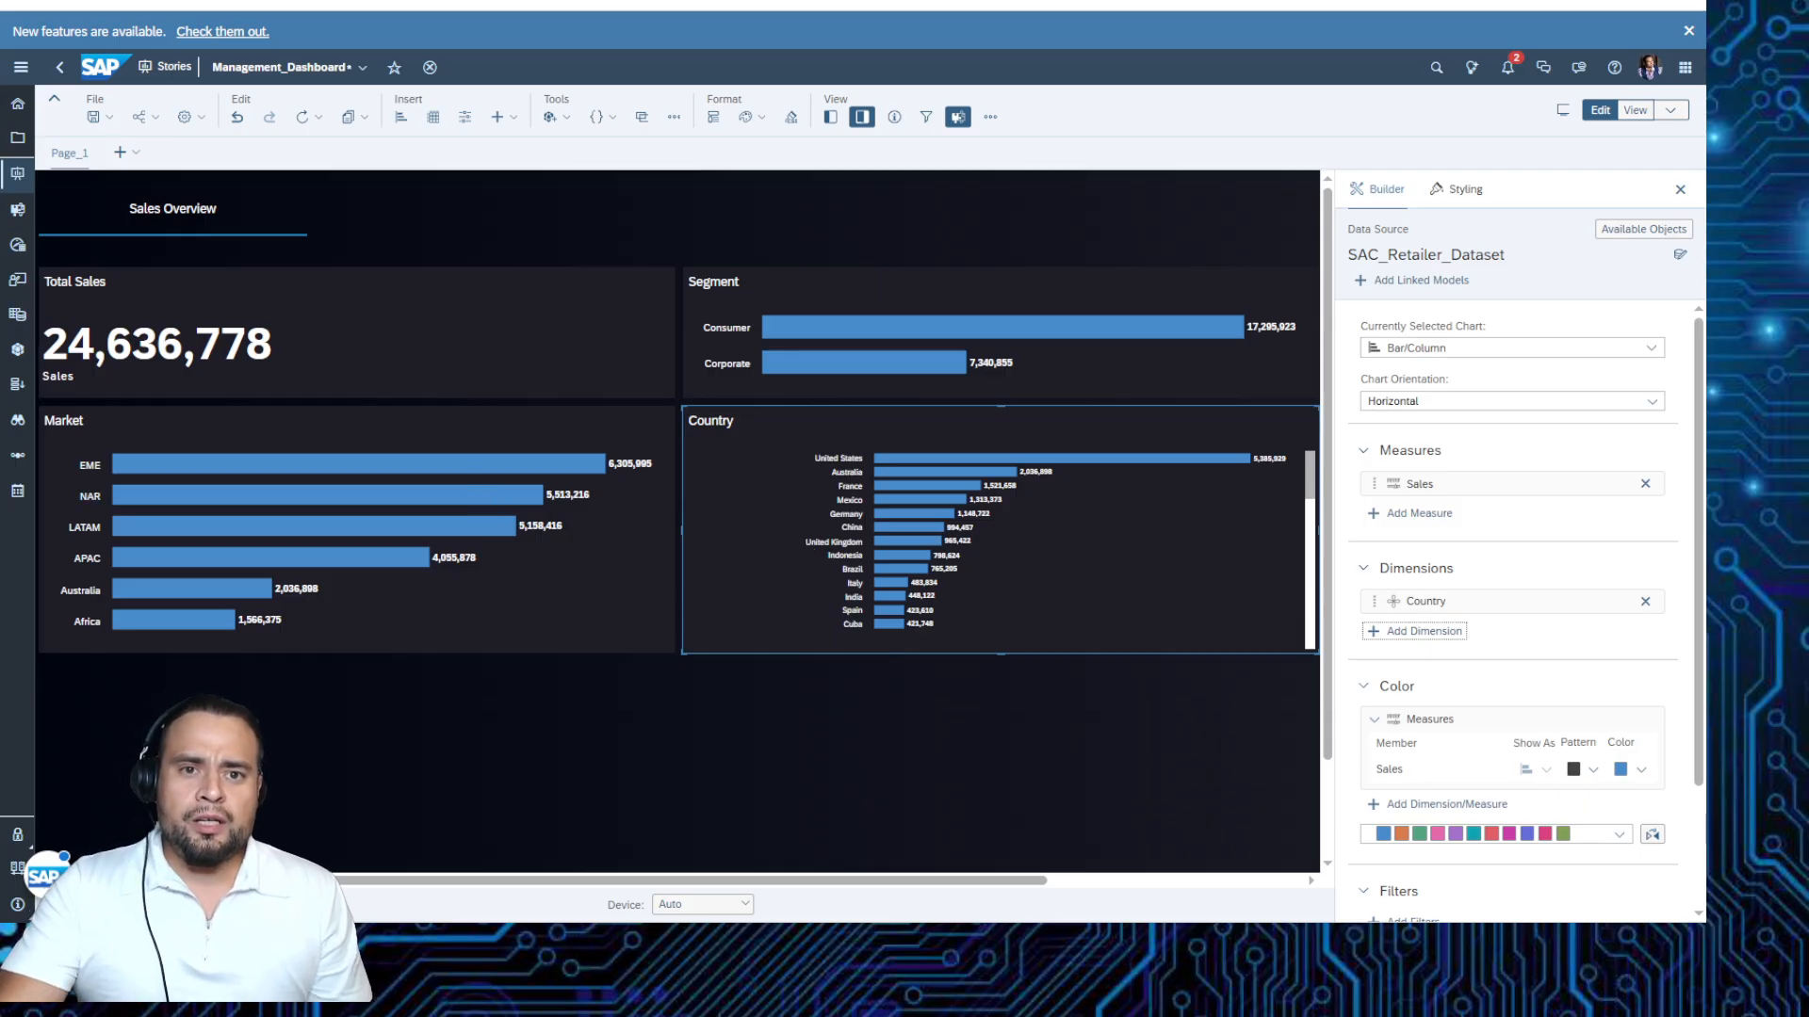
scroll(799, 575, right, 3)
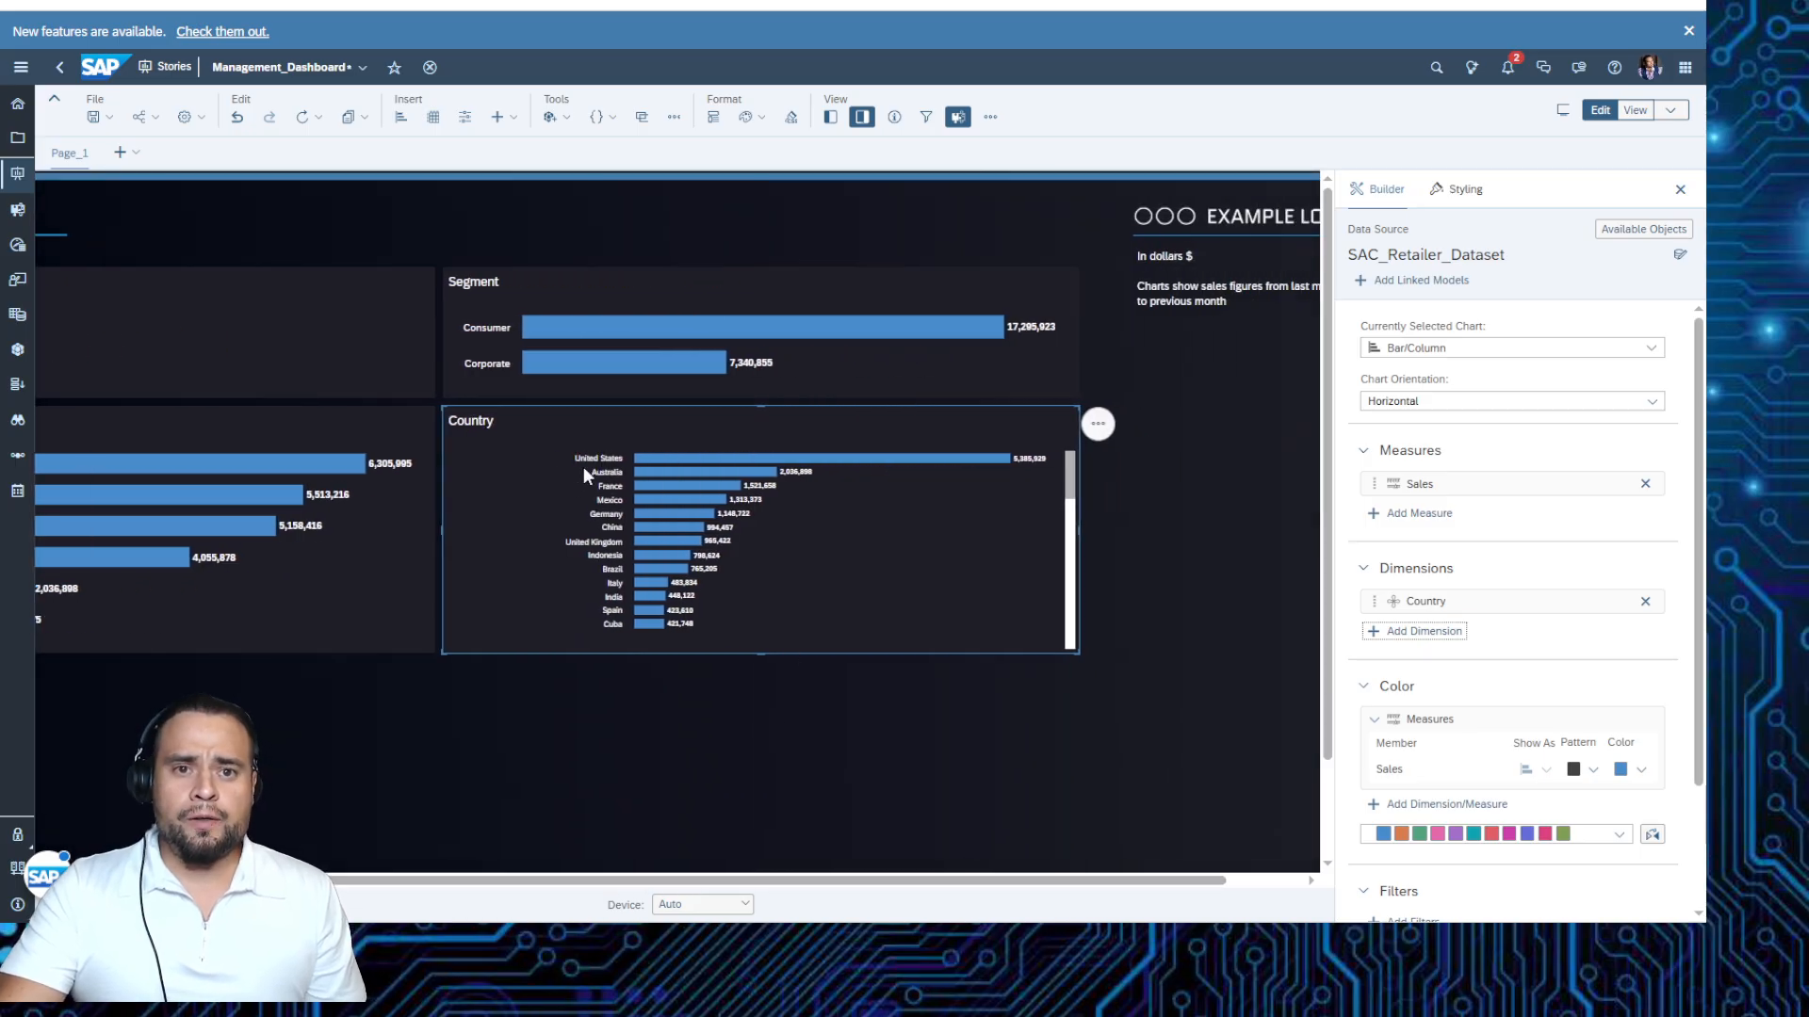
click(1096, 426)
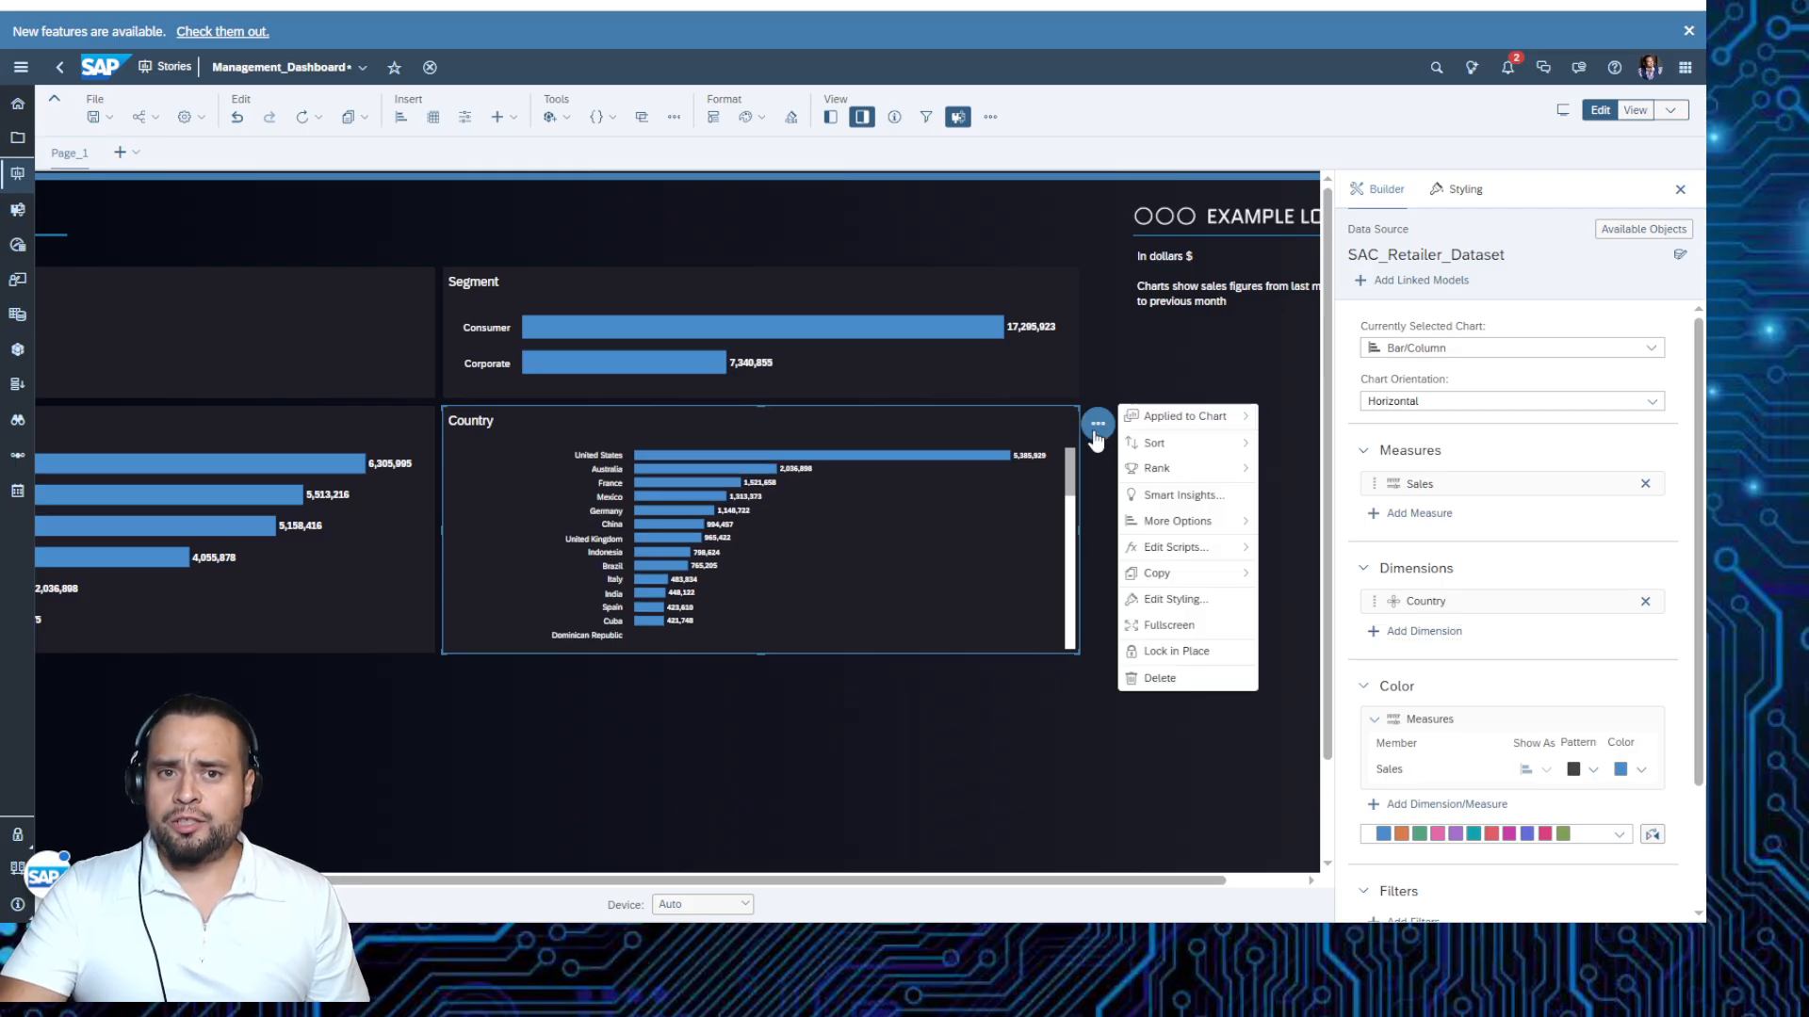
click(1101, 439)
click(1055, 434)
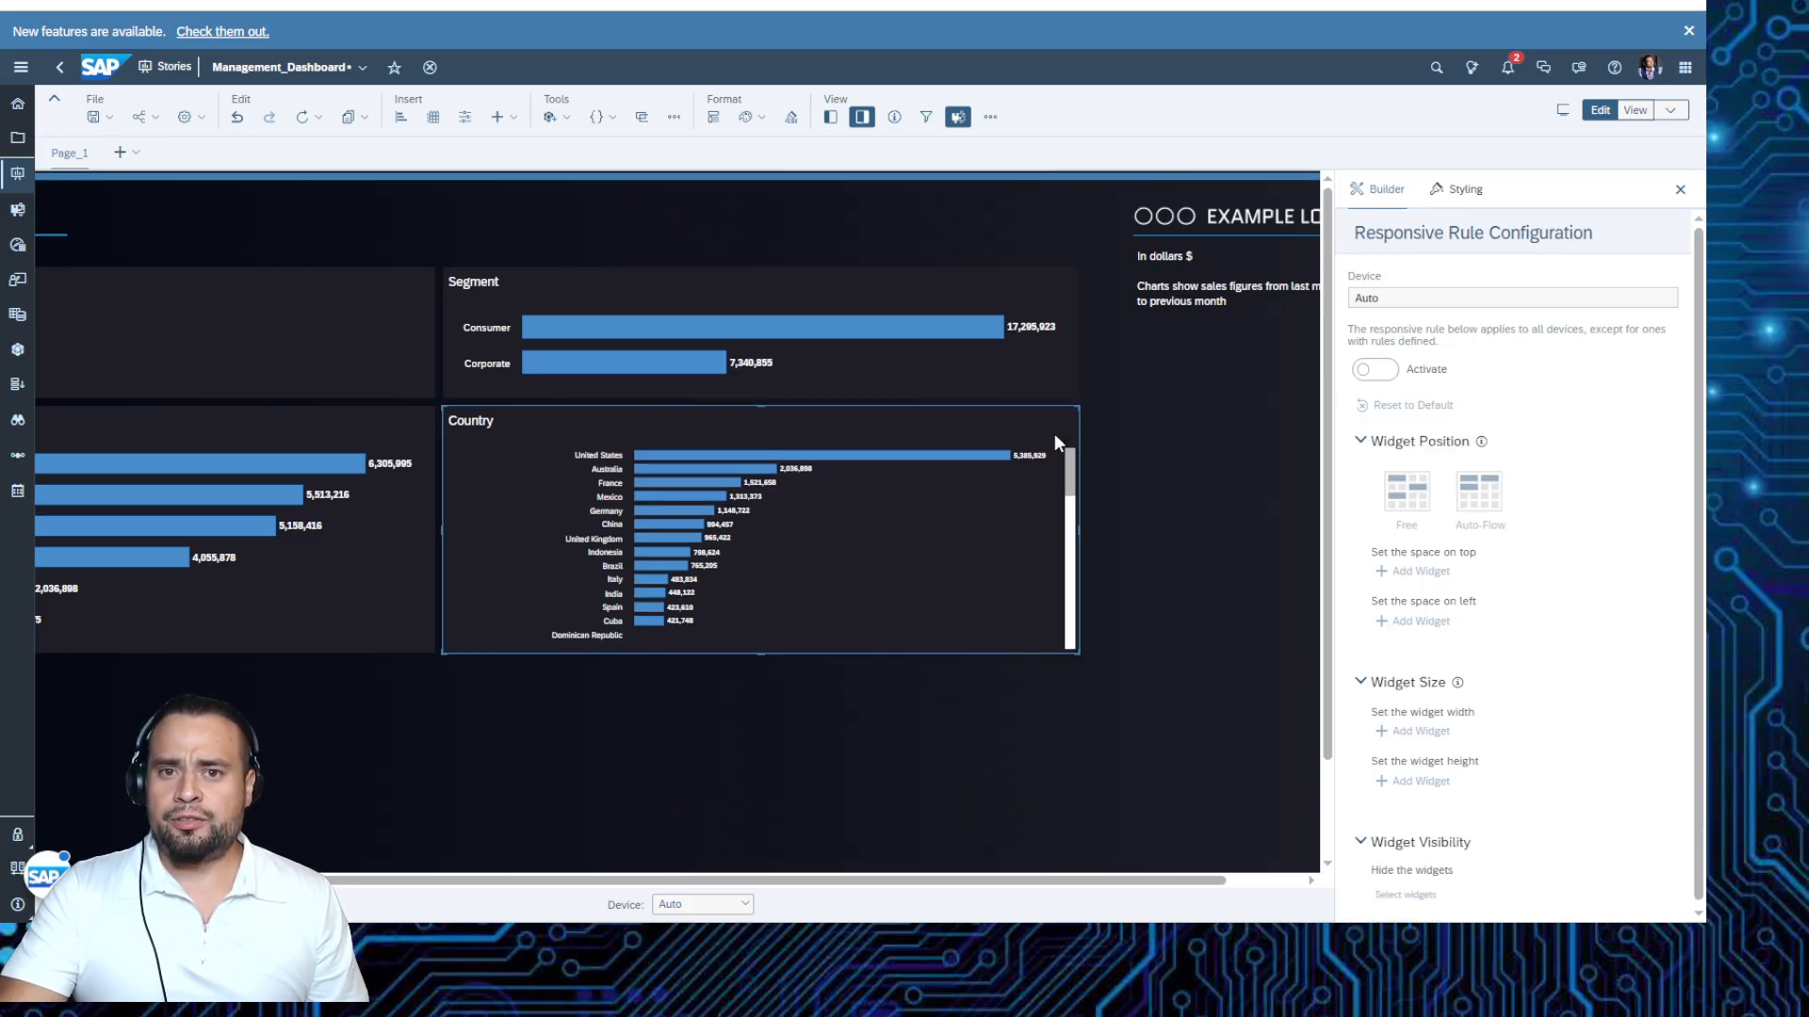
click(1098, 428)
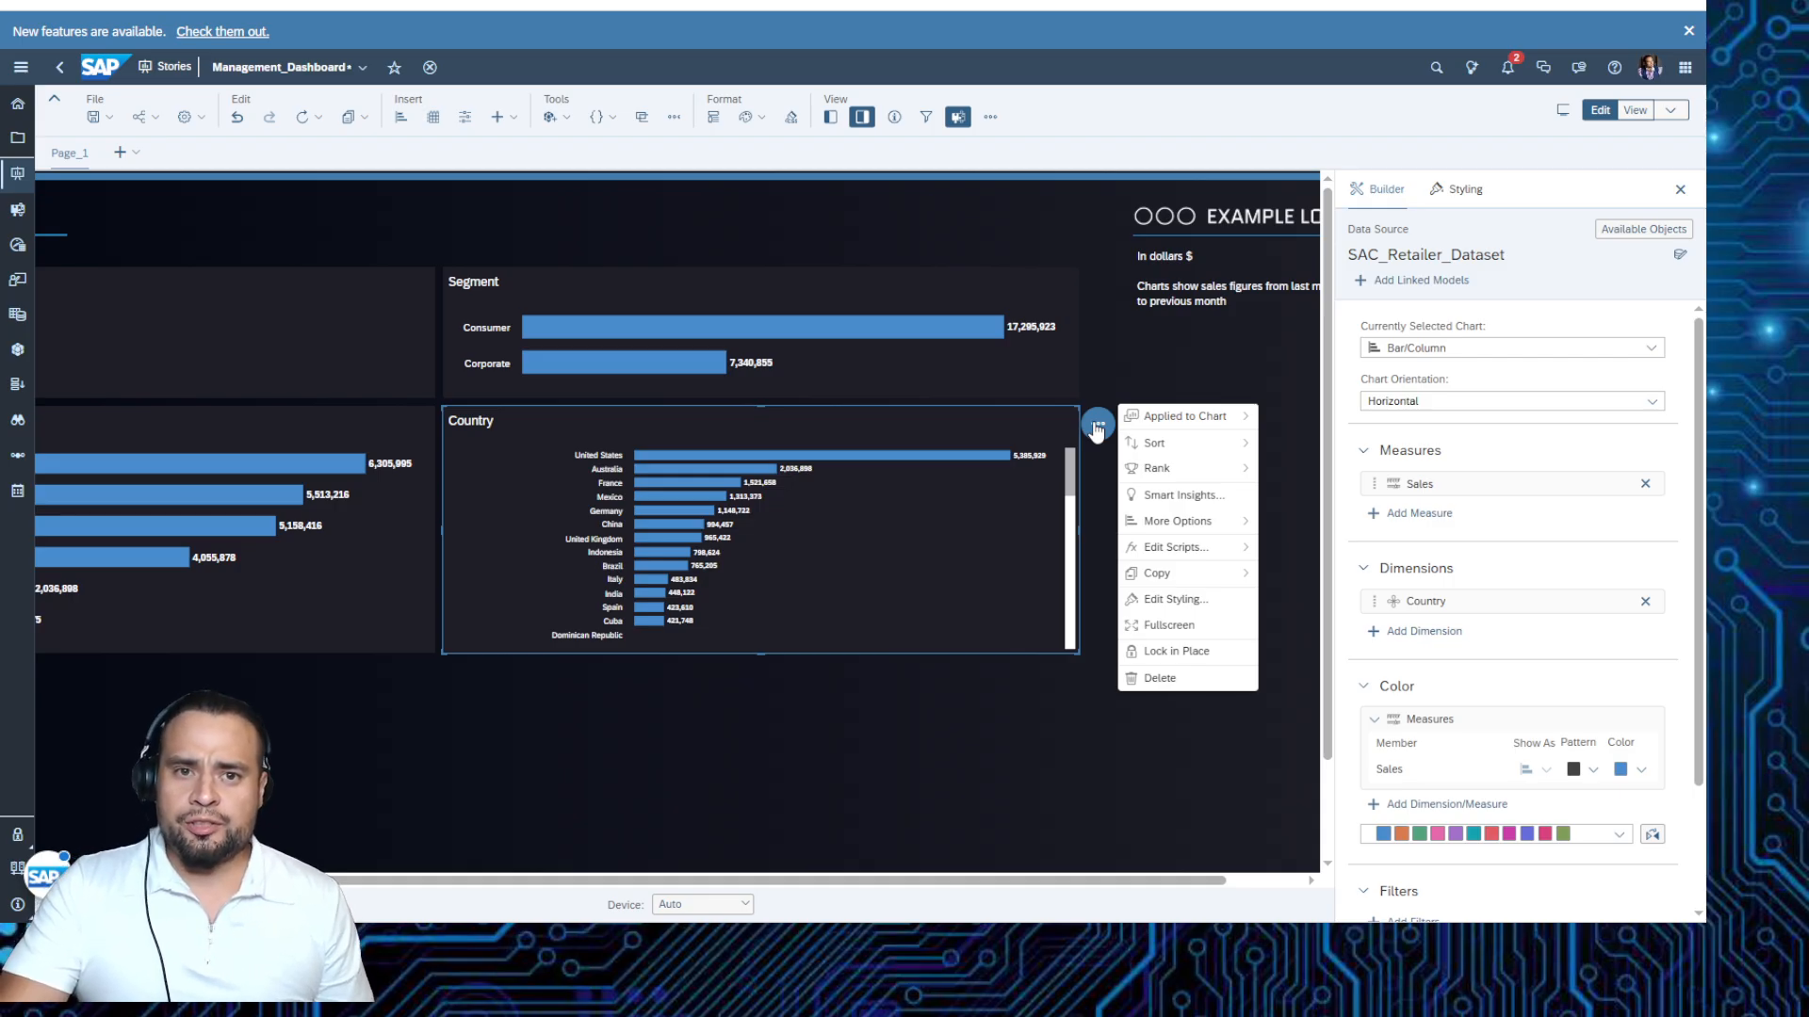
mouse_move(1223, 481)
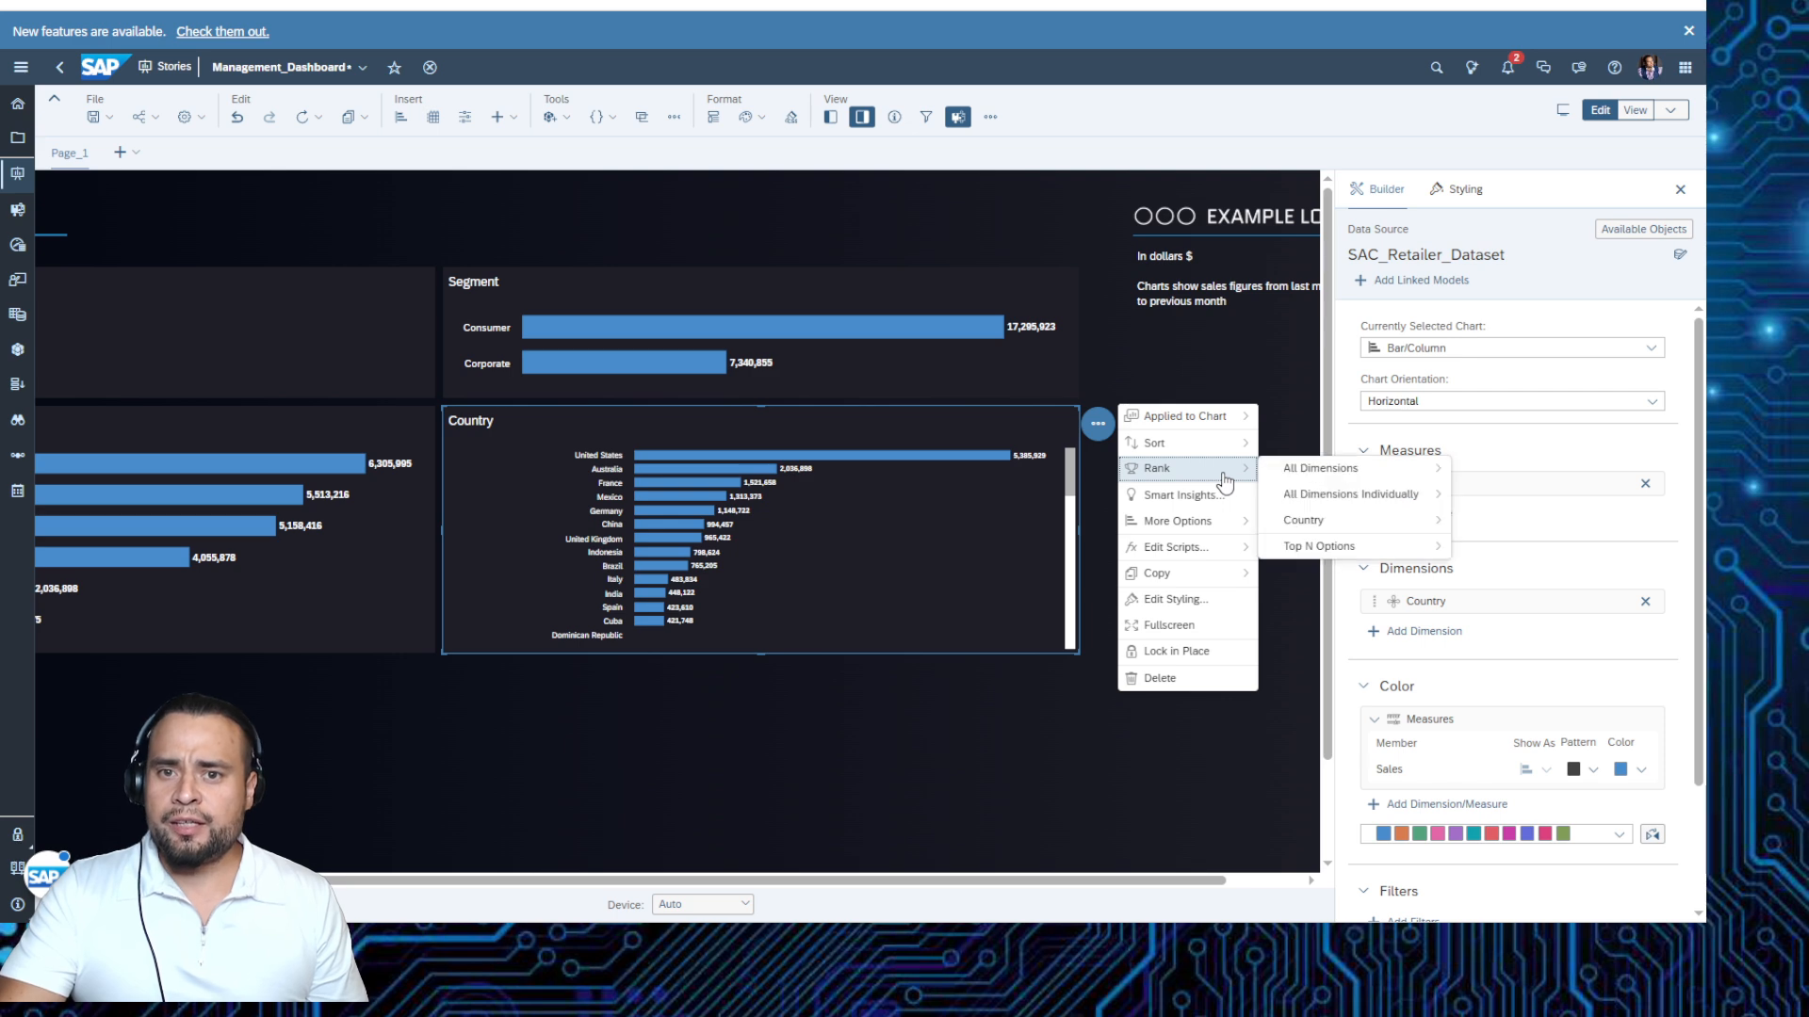
mouse_move(1375, 531)
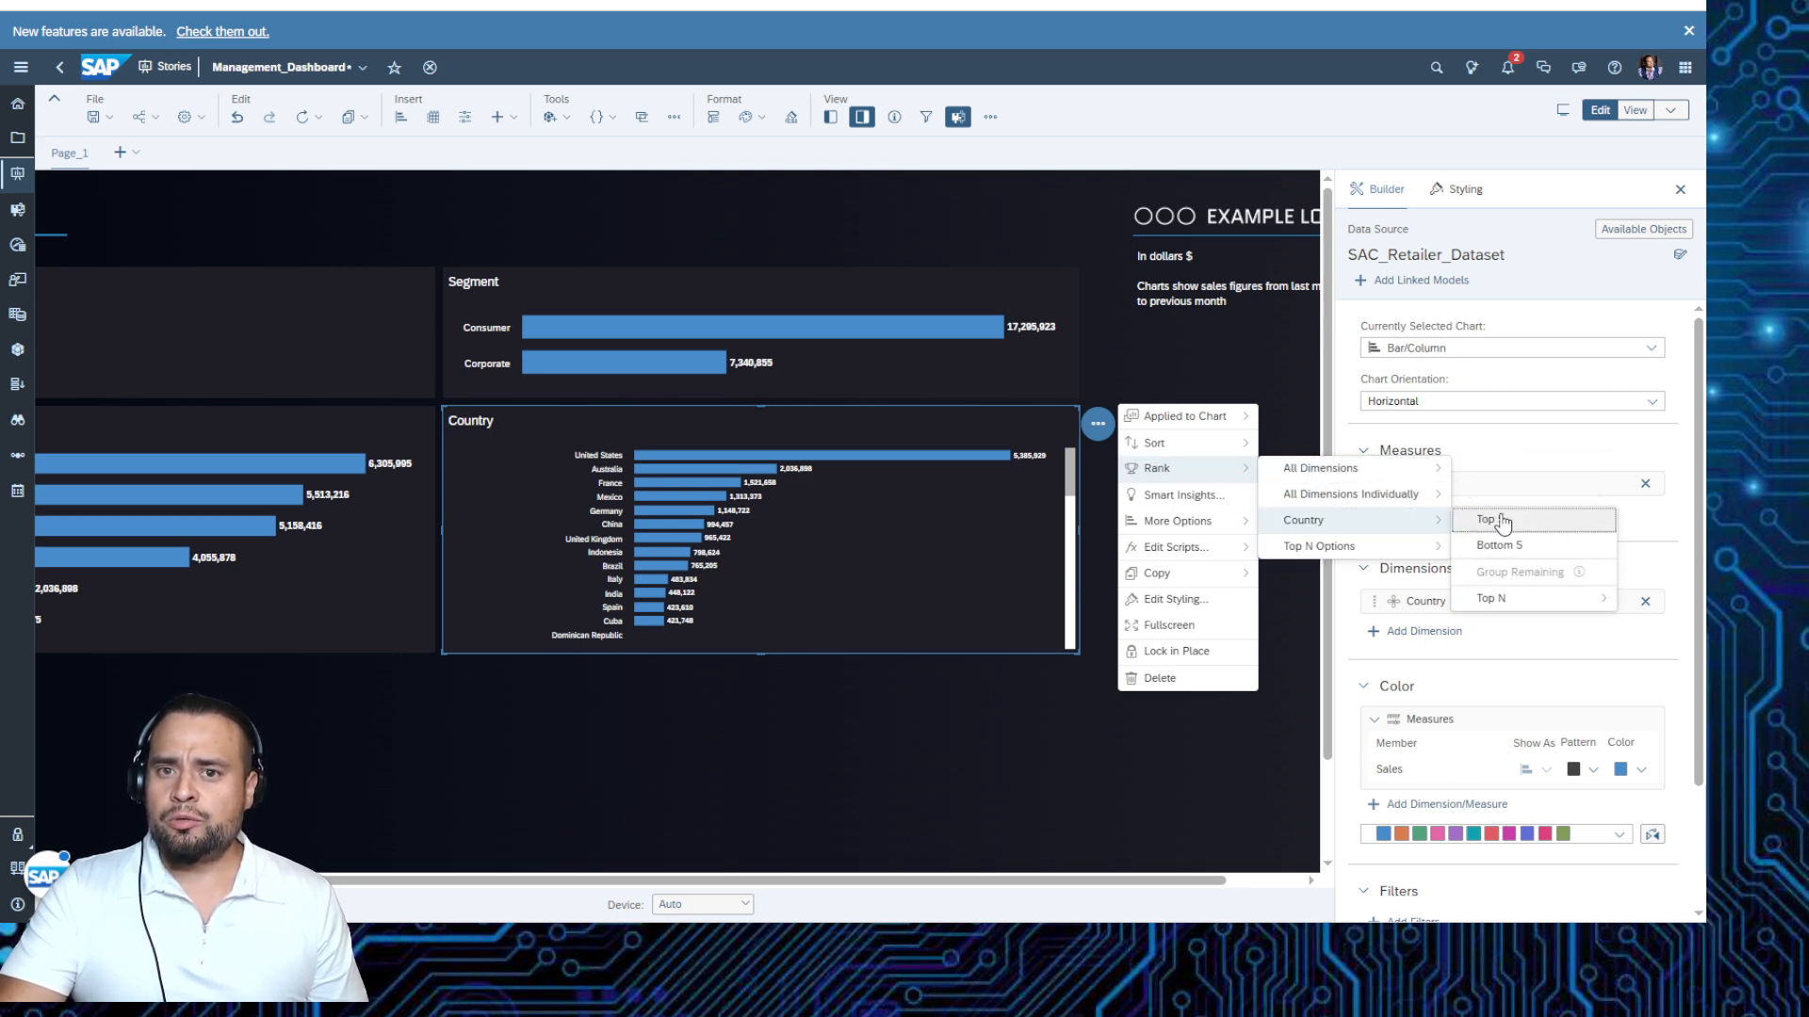
mouse_move(1536, 610)
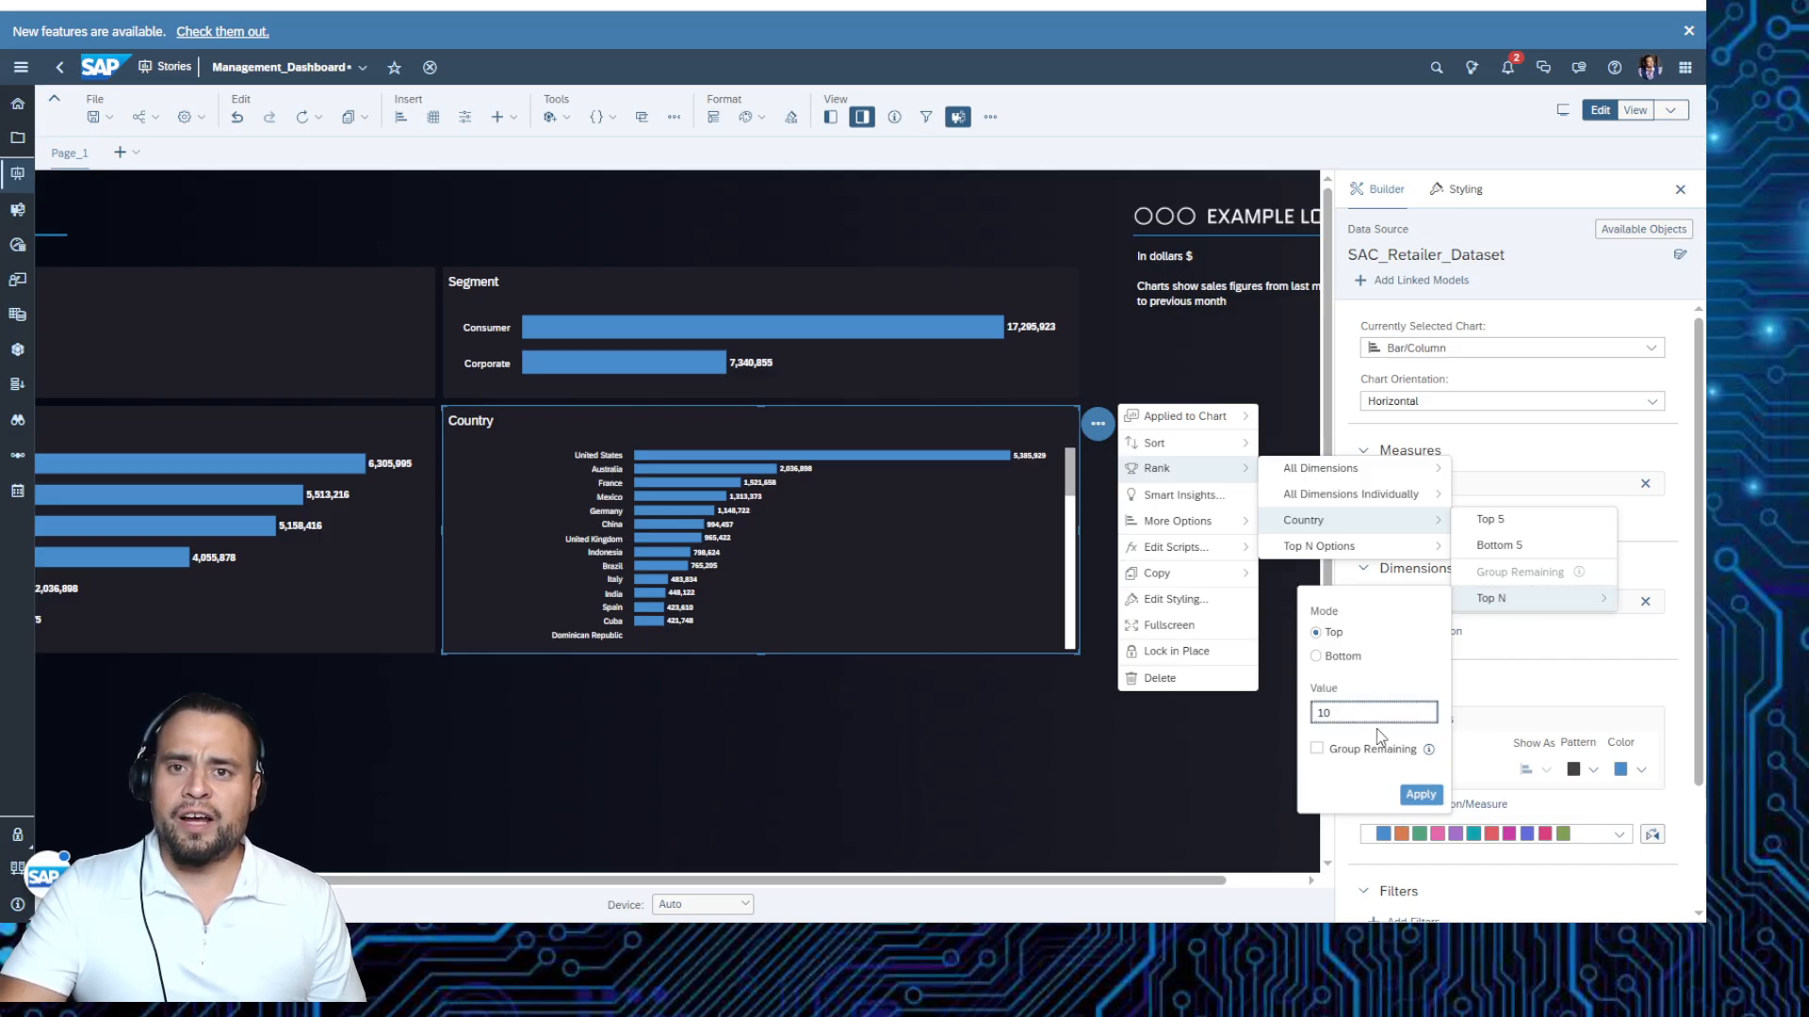
click(1420, 799)
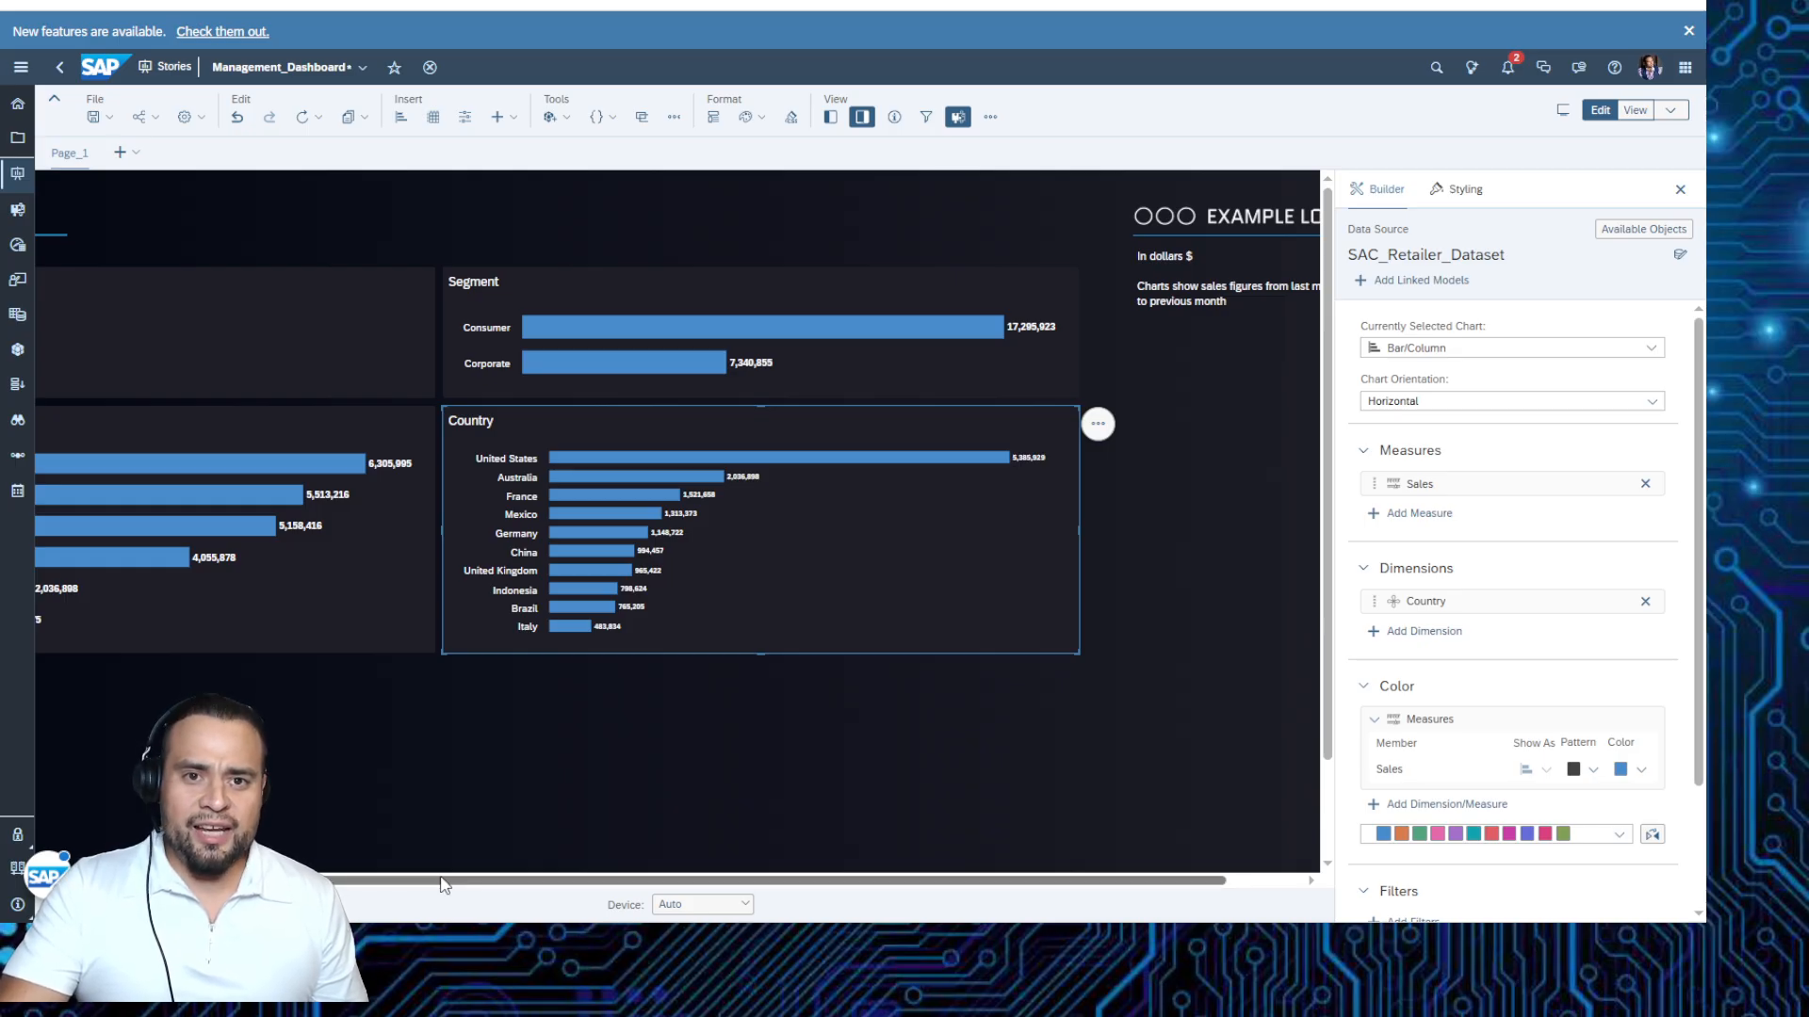
Duplicate the Country chart into the empty area beneath the Market chart and line it up with the Market chart's left edge.
drag(433, 882, 221, 882)
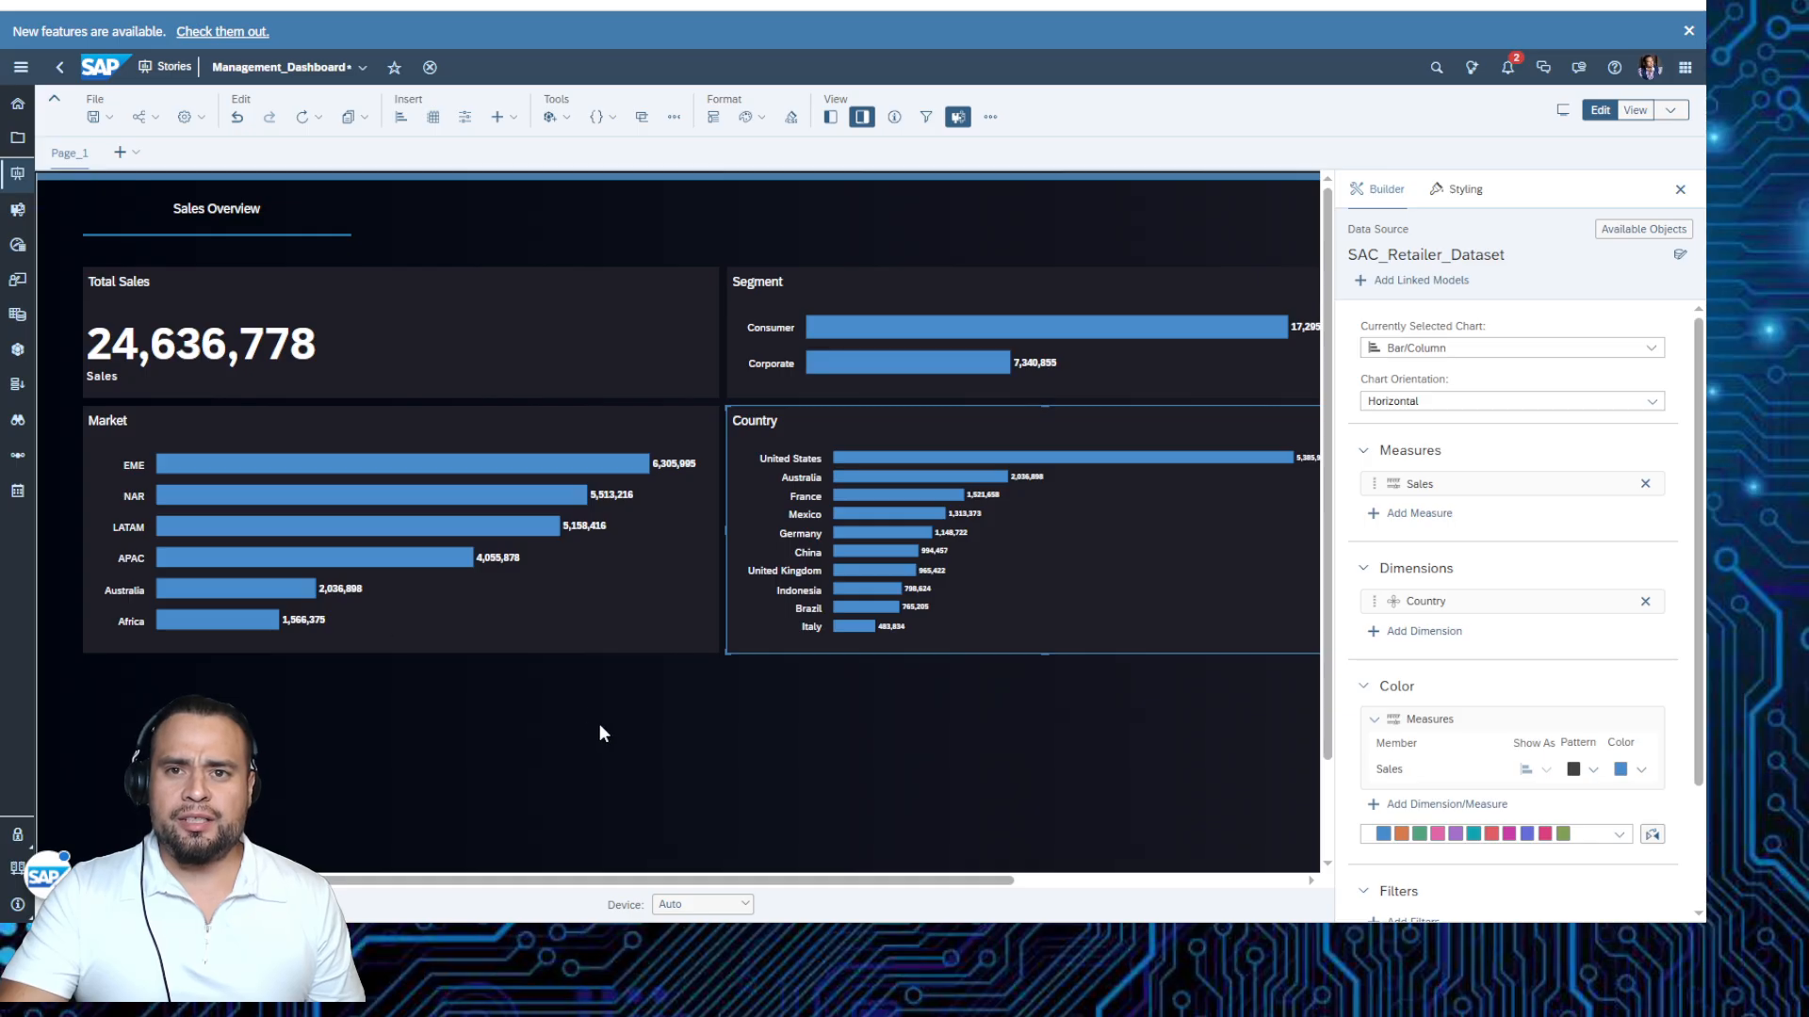
click(466, 674)
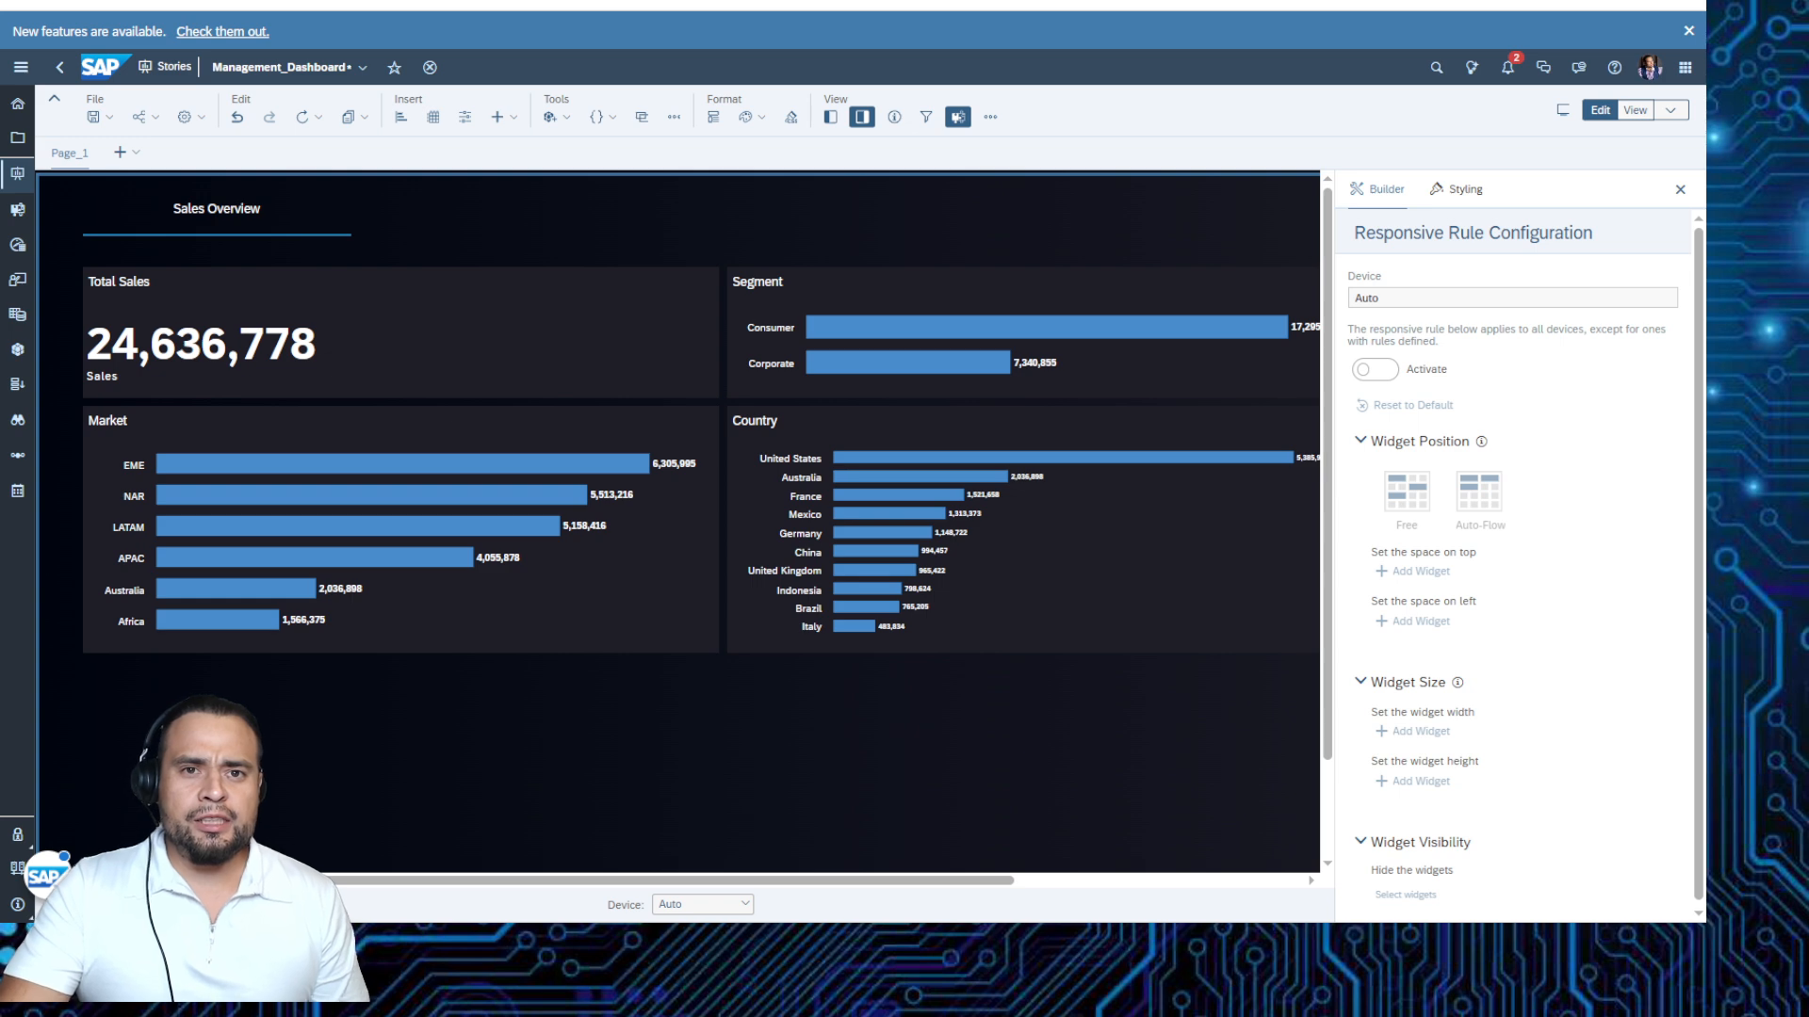
click(1111, 522)
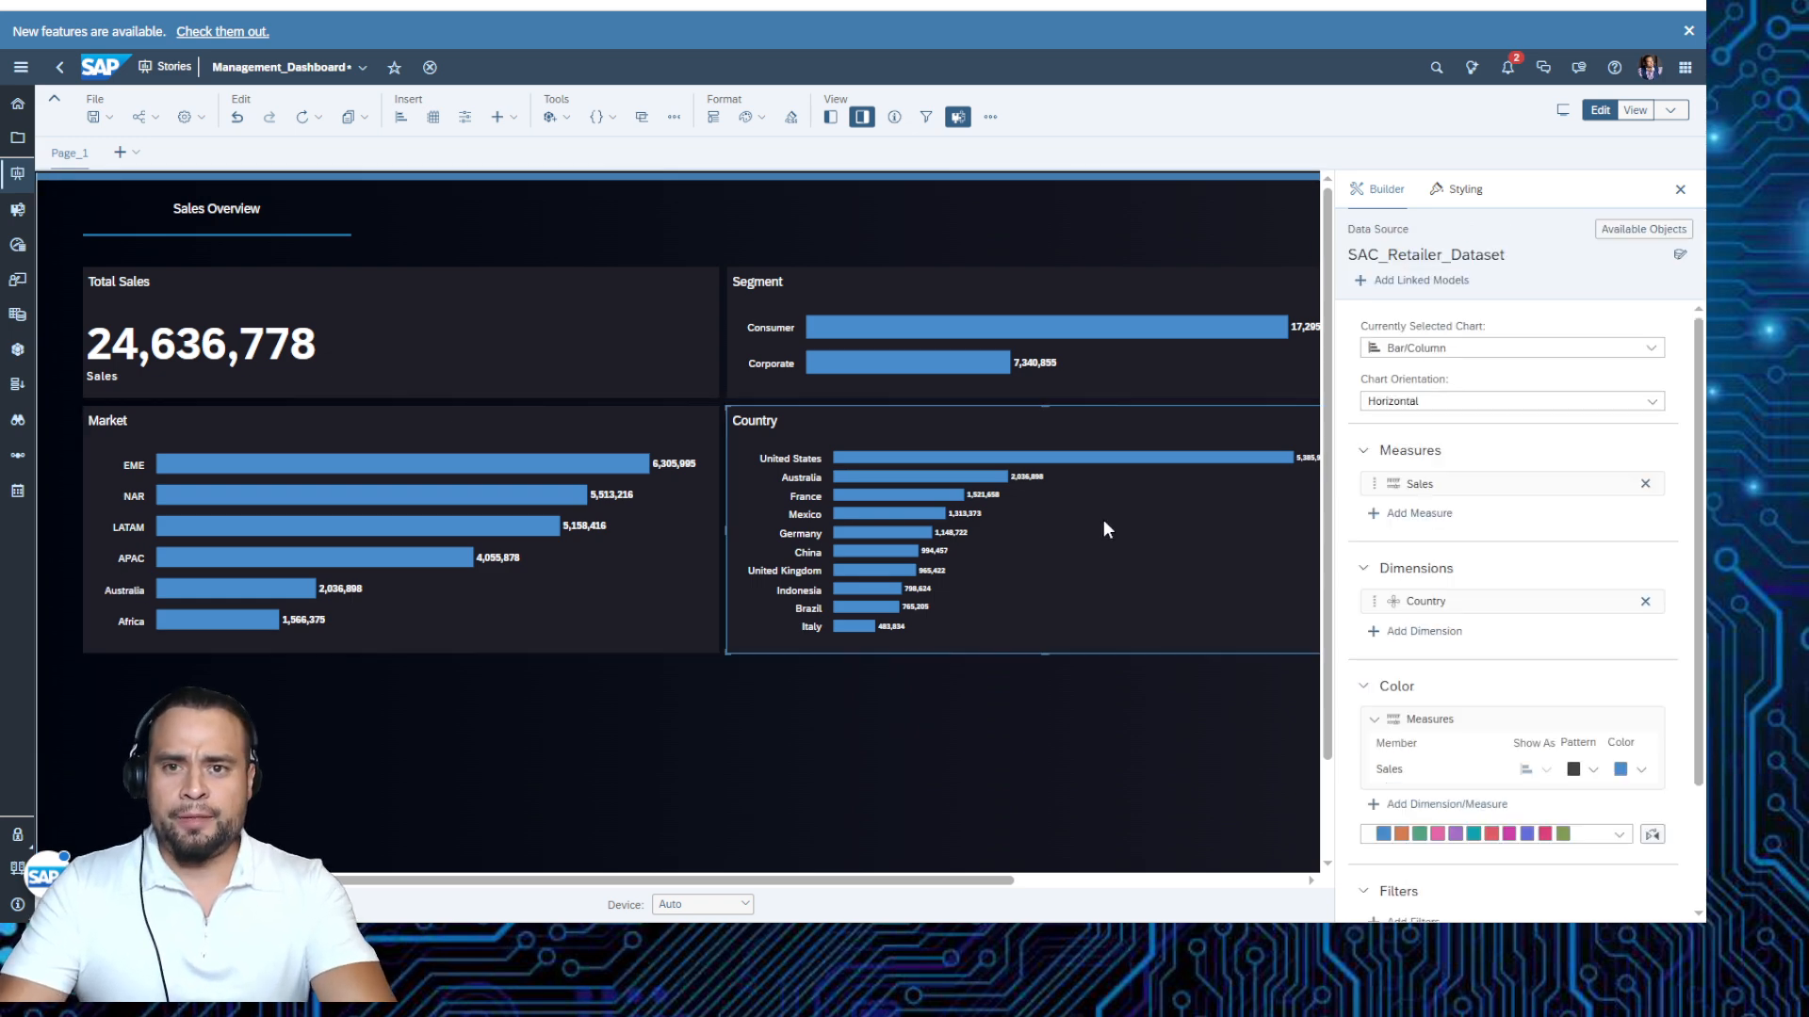
key(ctrl+c)
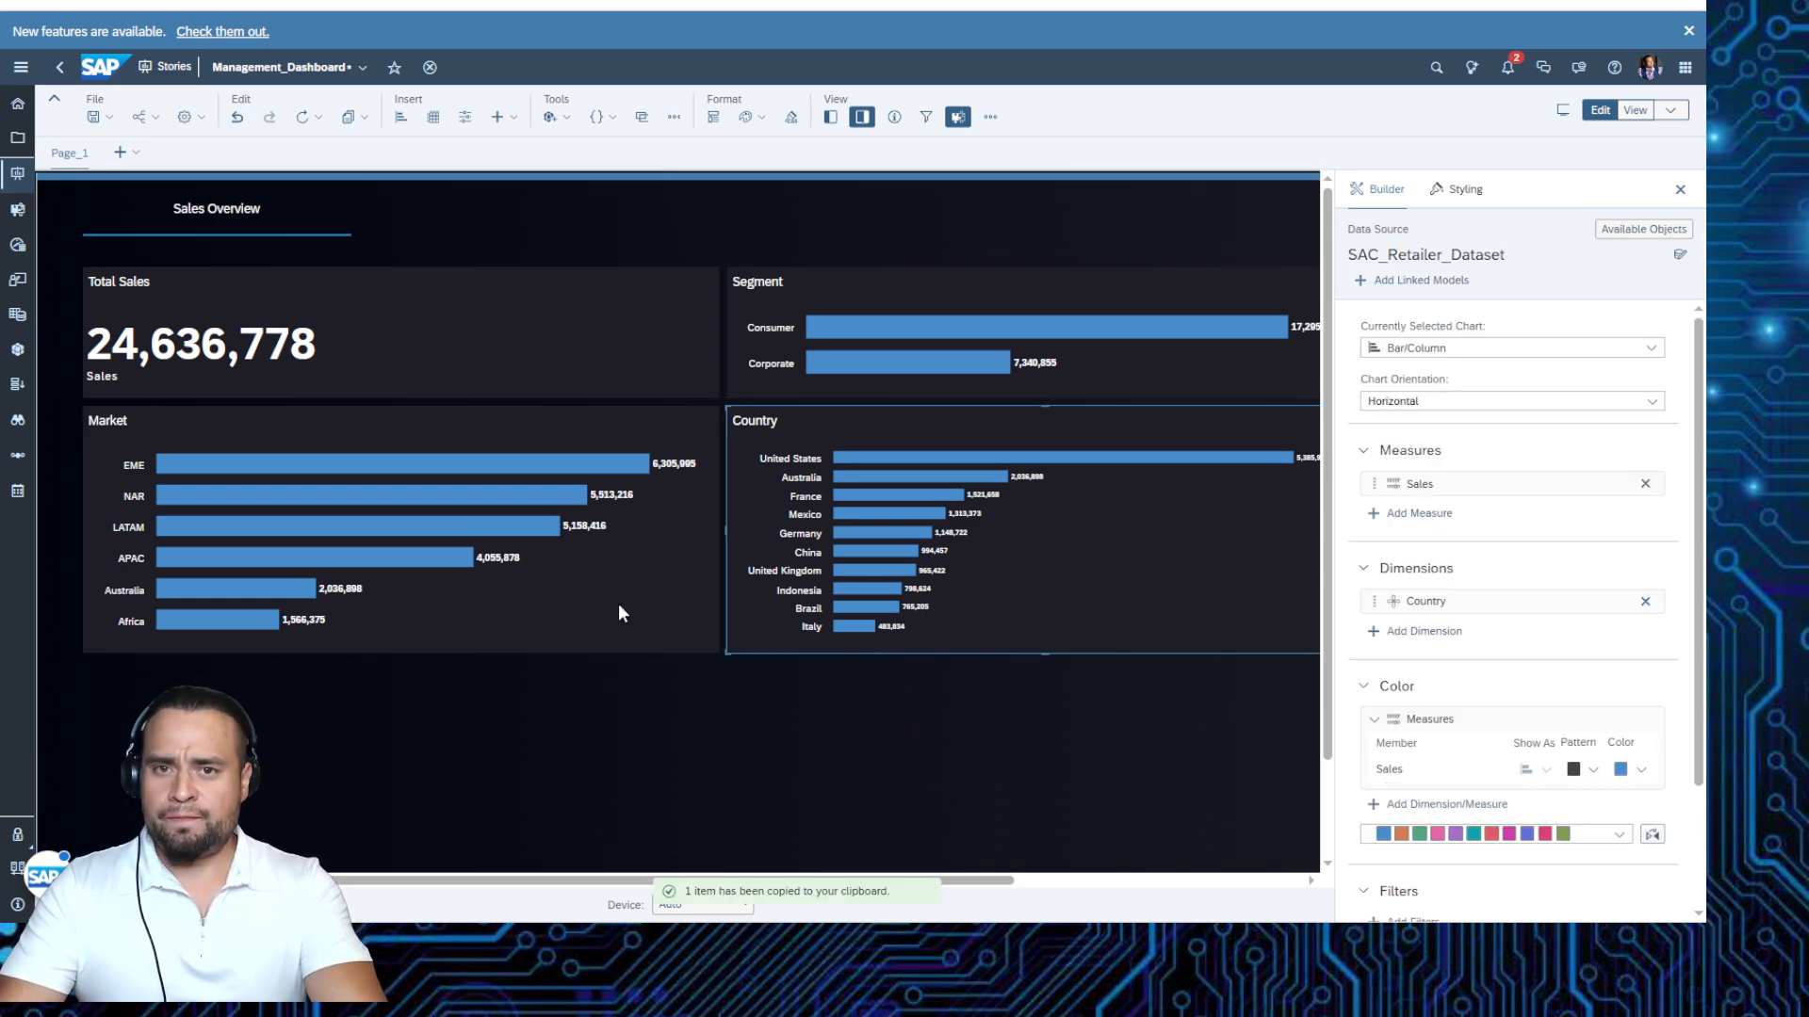
click(524, 705)
scroll(147, 652, down, 2)
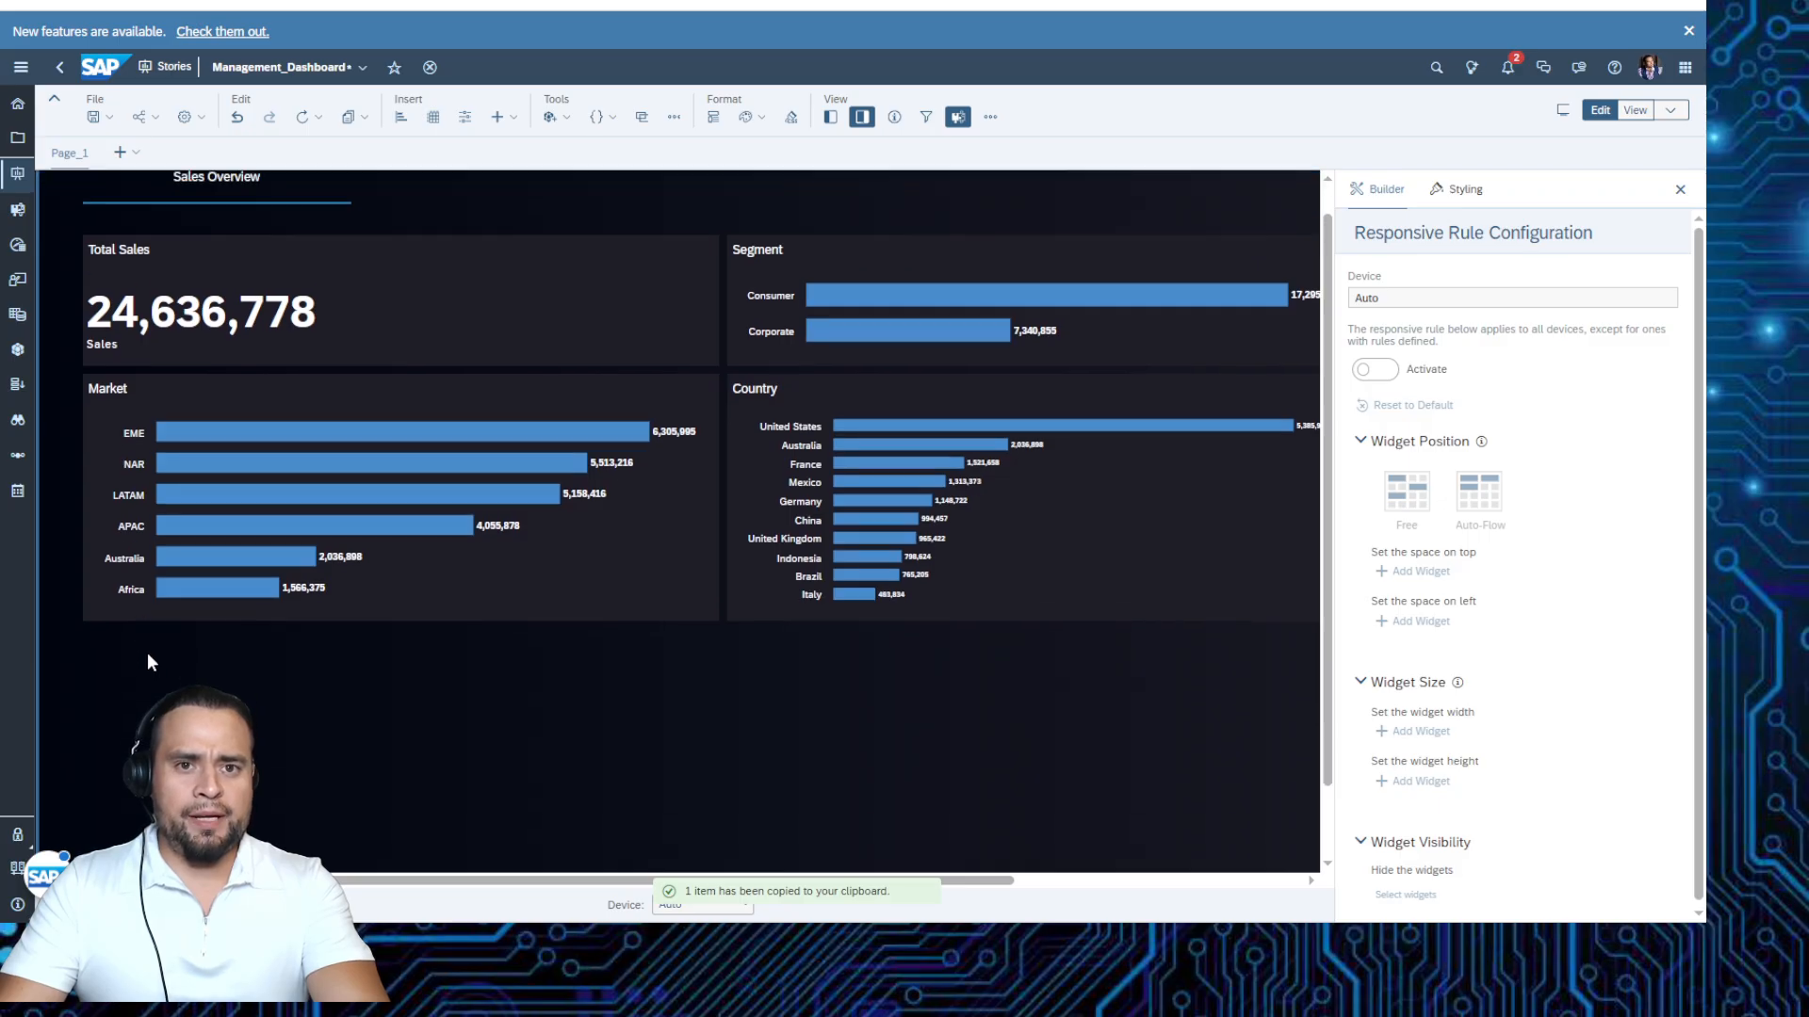
key(ctrl+v)
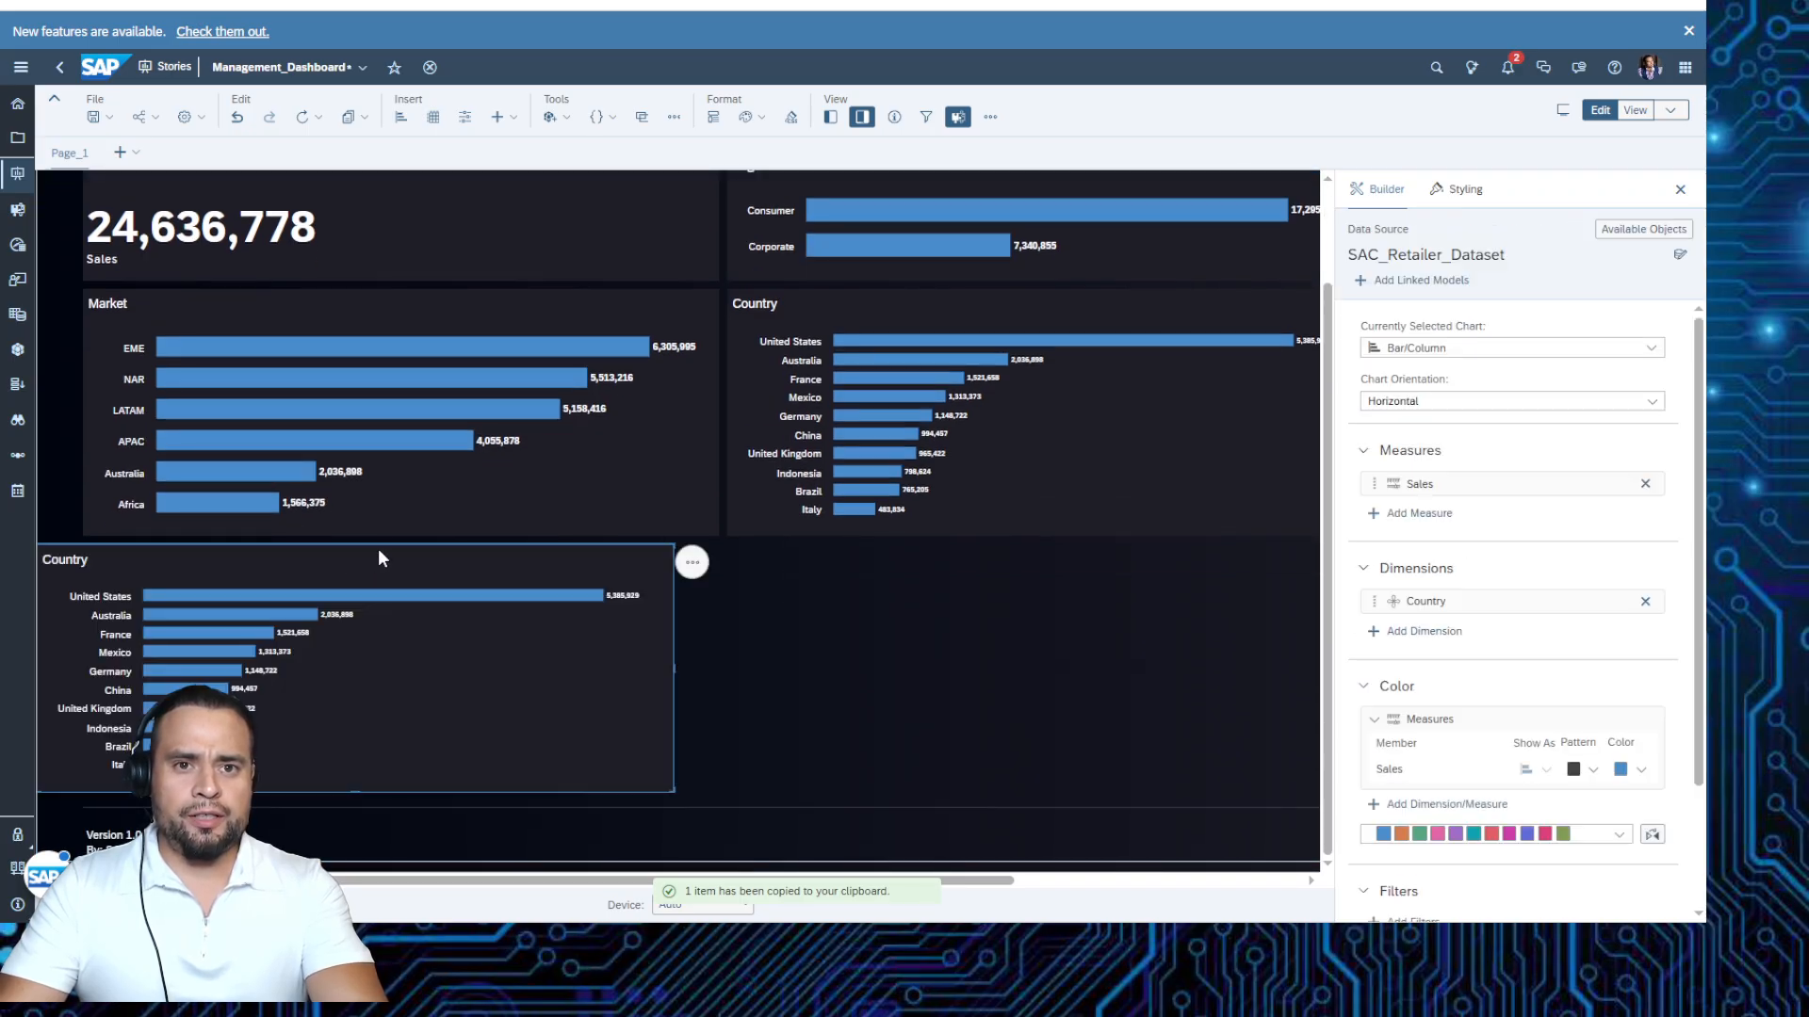
drag(377, 548, 429, 551)
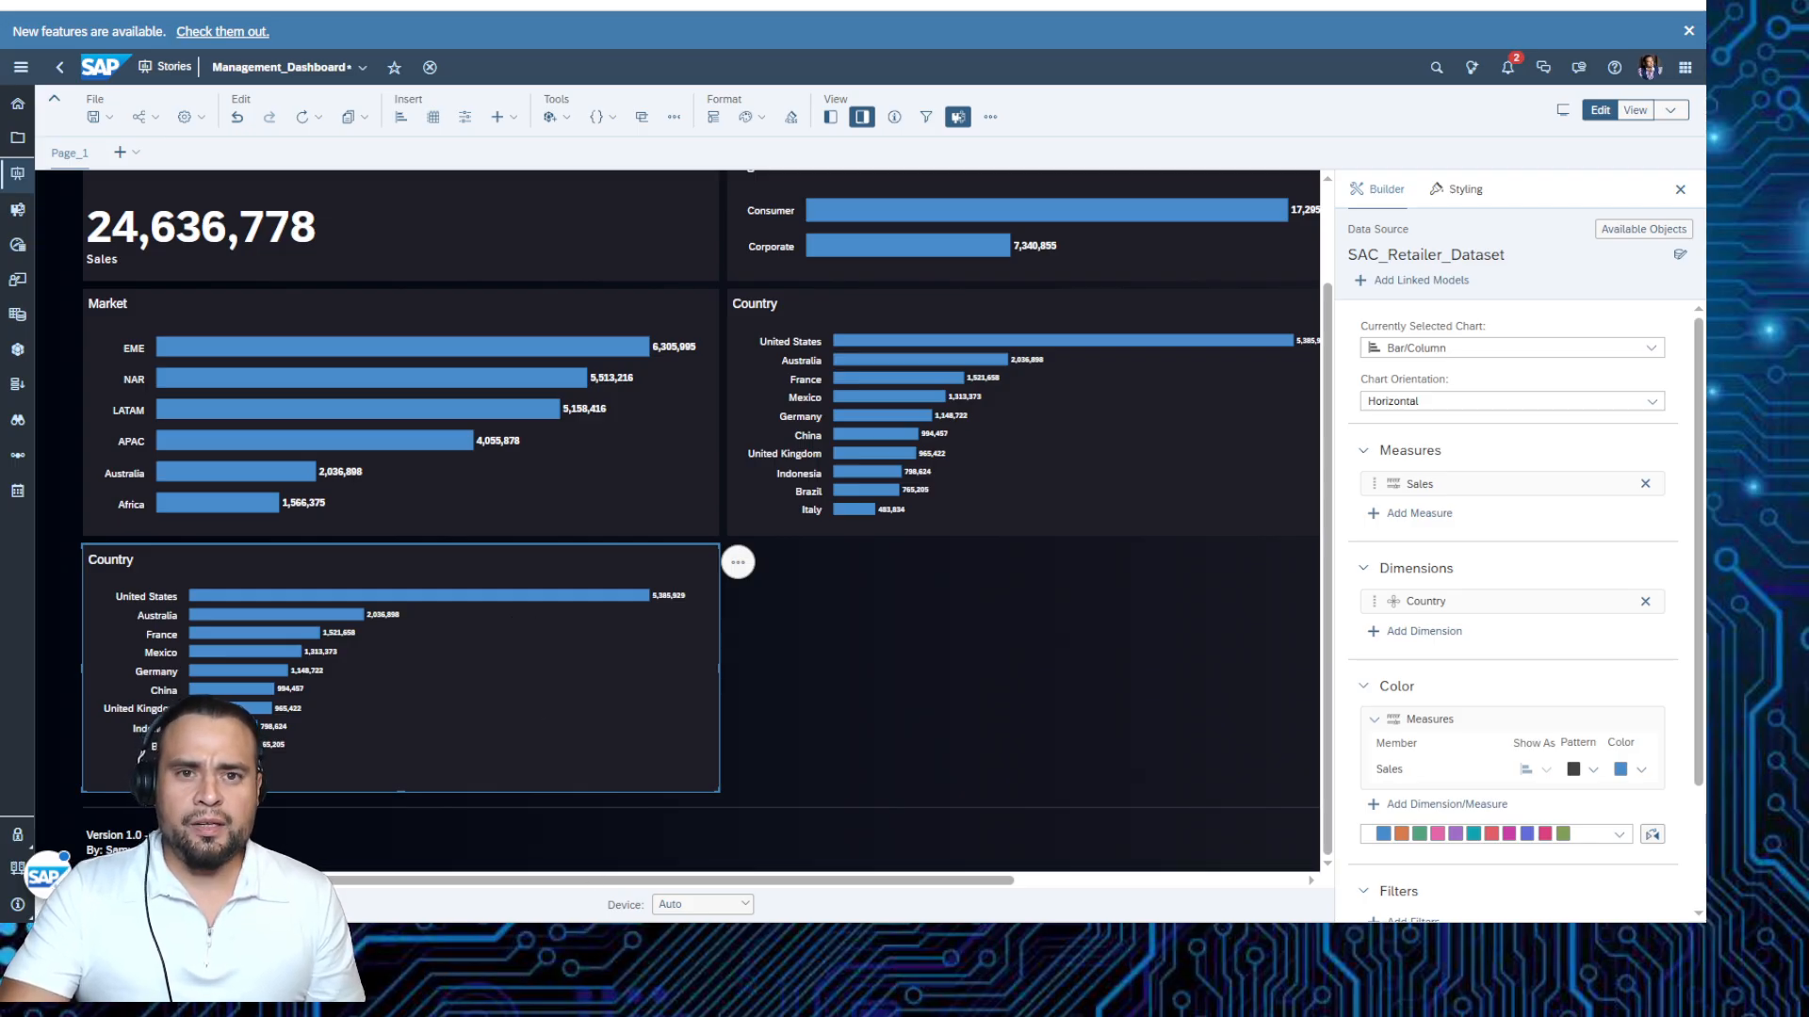
Rename the title of the copied chart beneath the Market chart to Category.
click(500, 590)
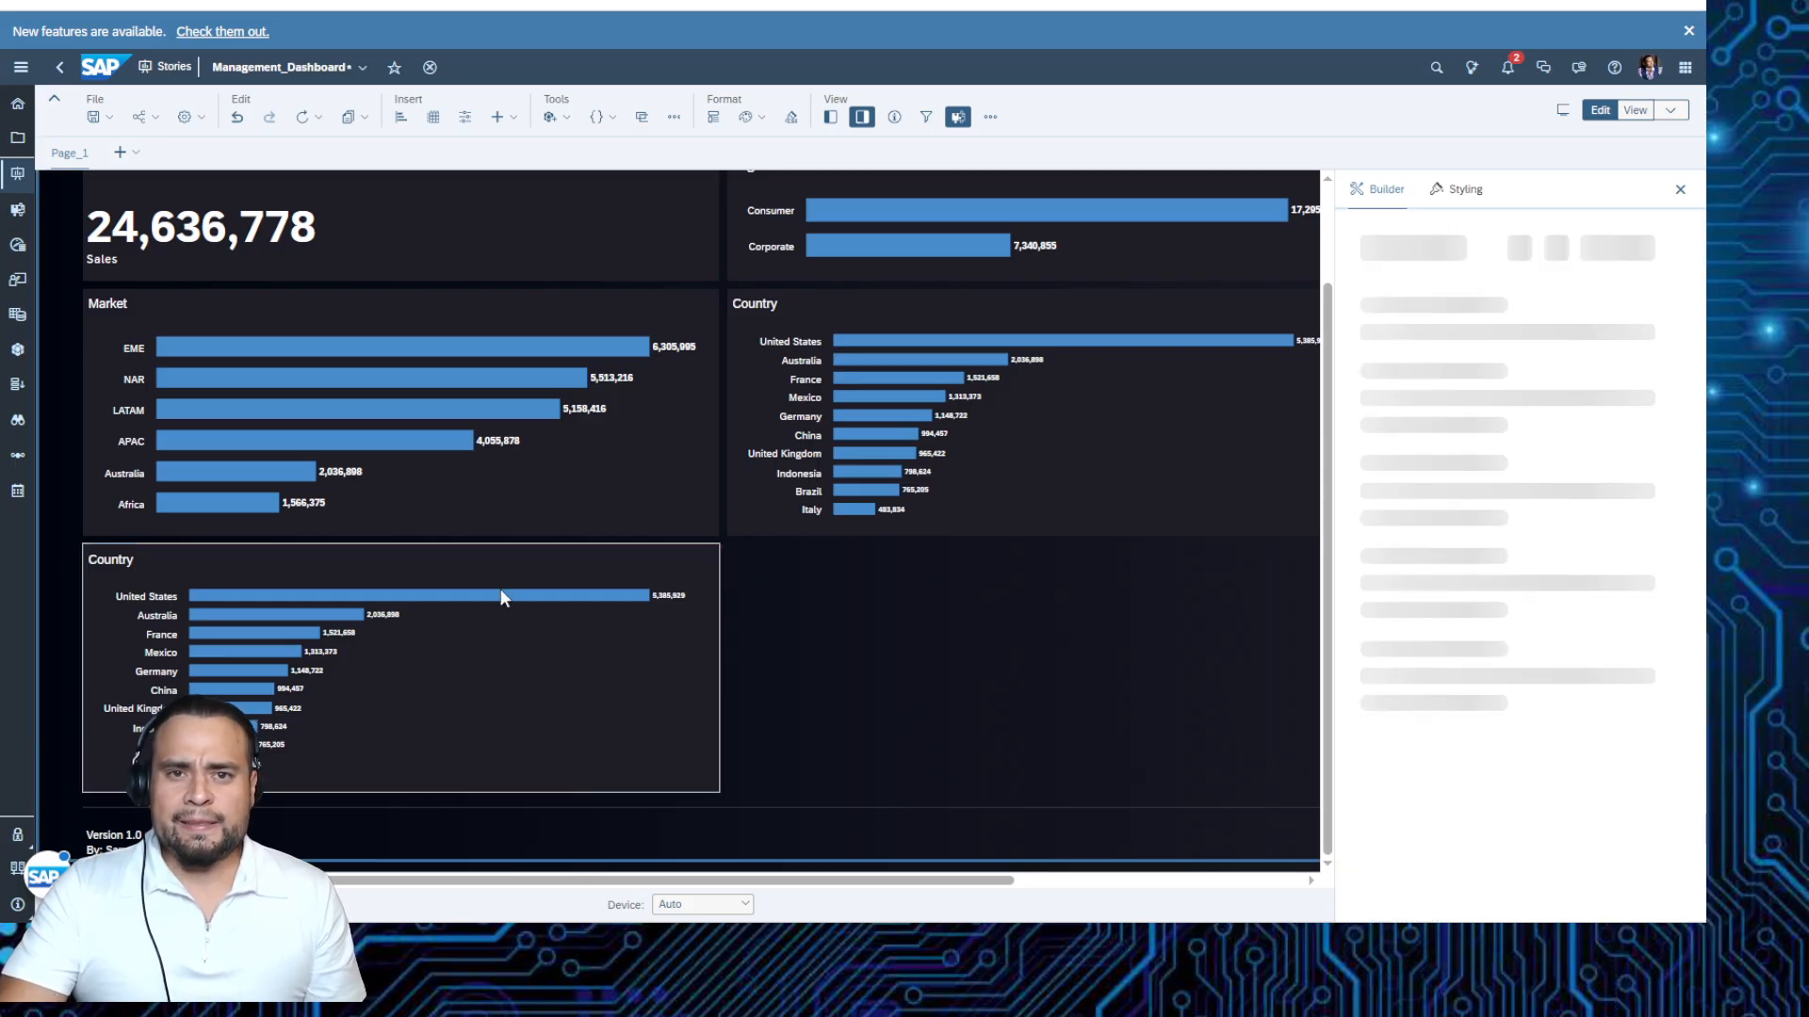
double_click(125, 560)
text(Ca)
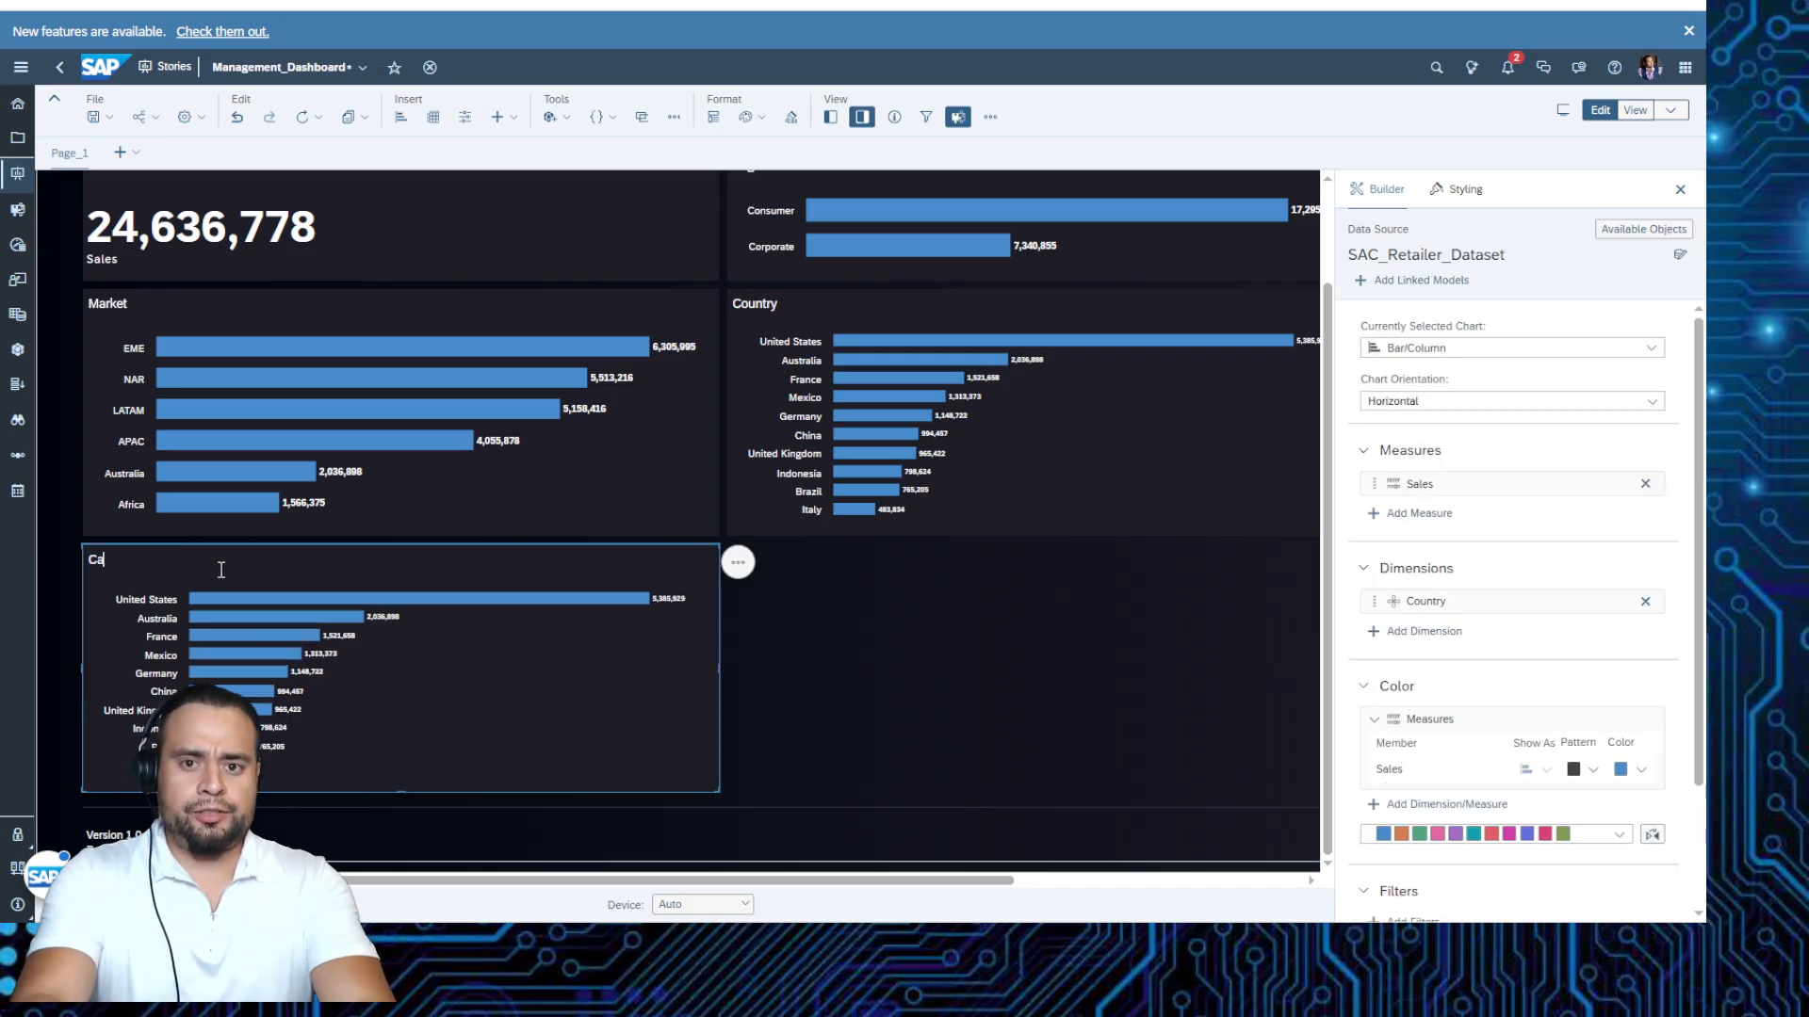
text(te)
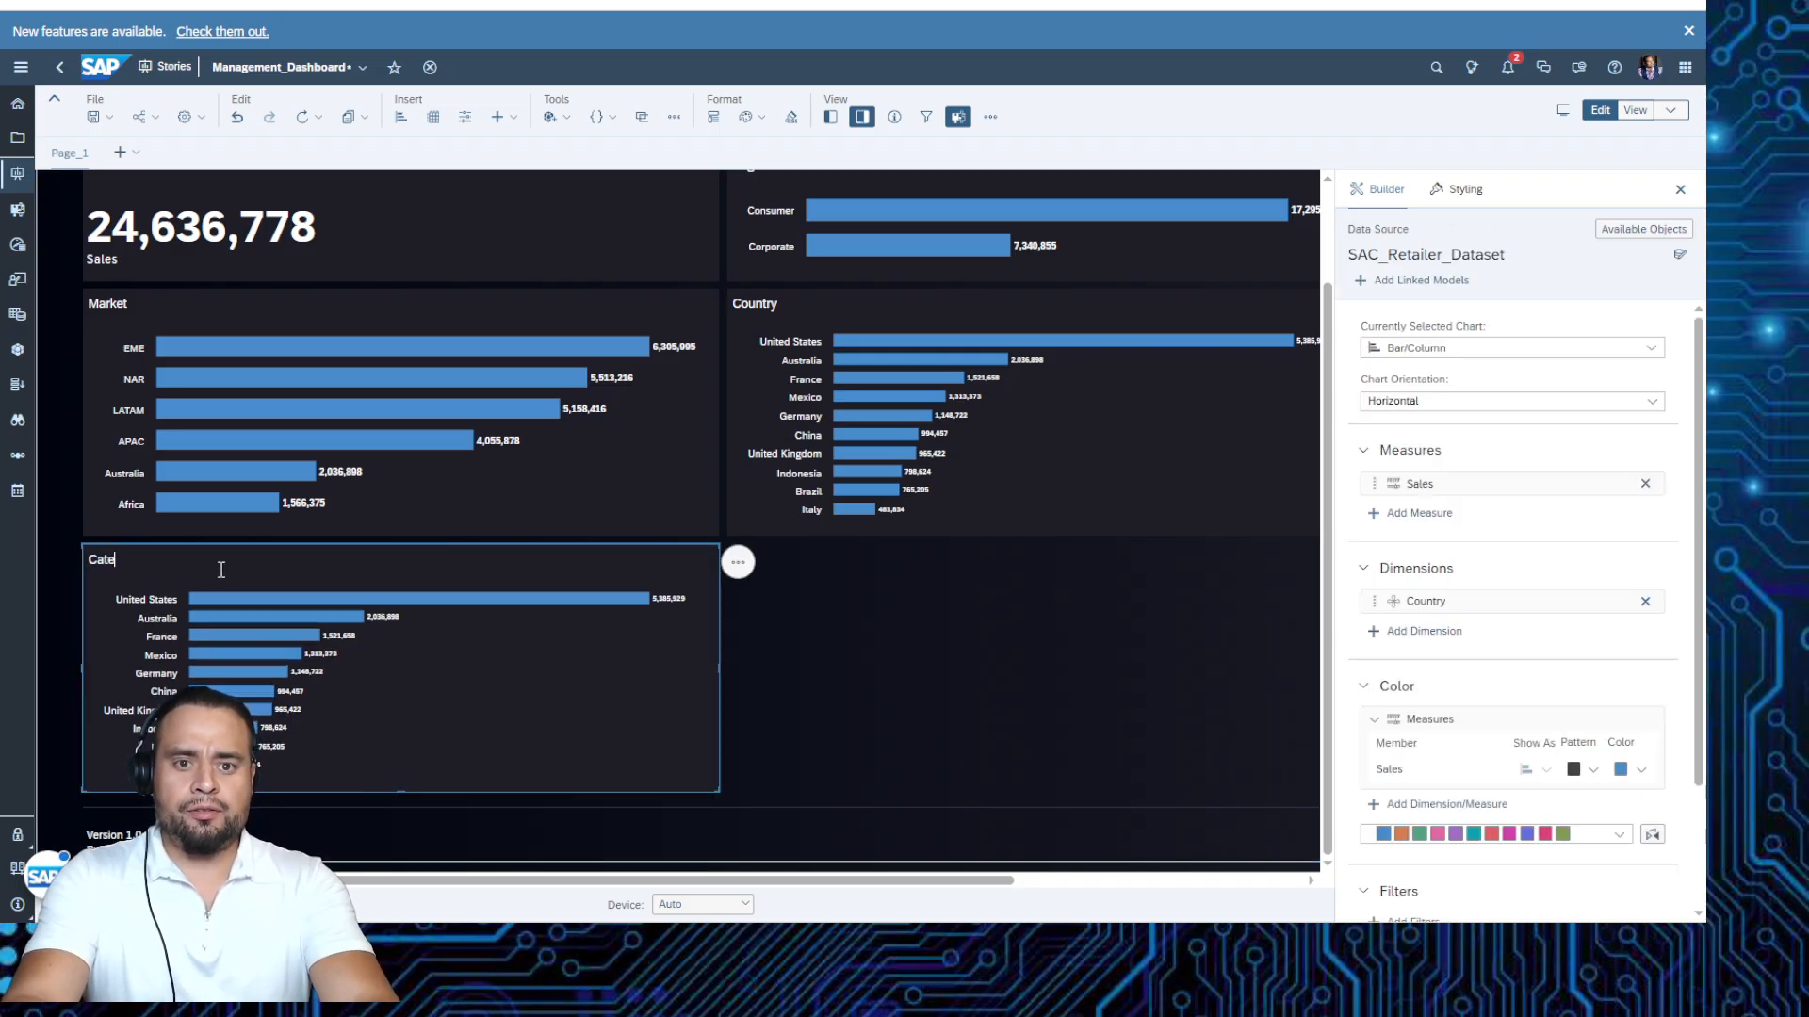
text(gory)
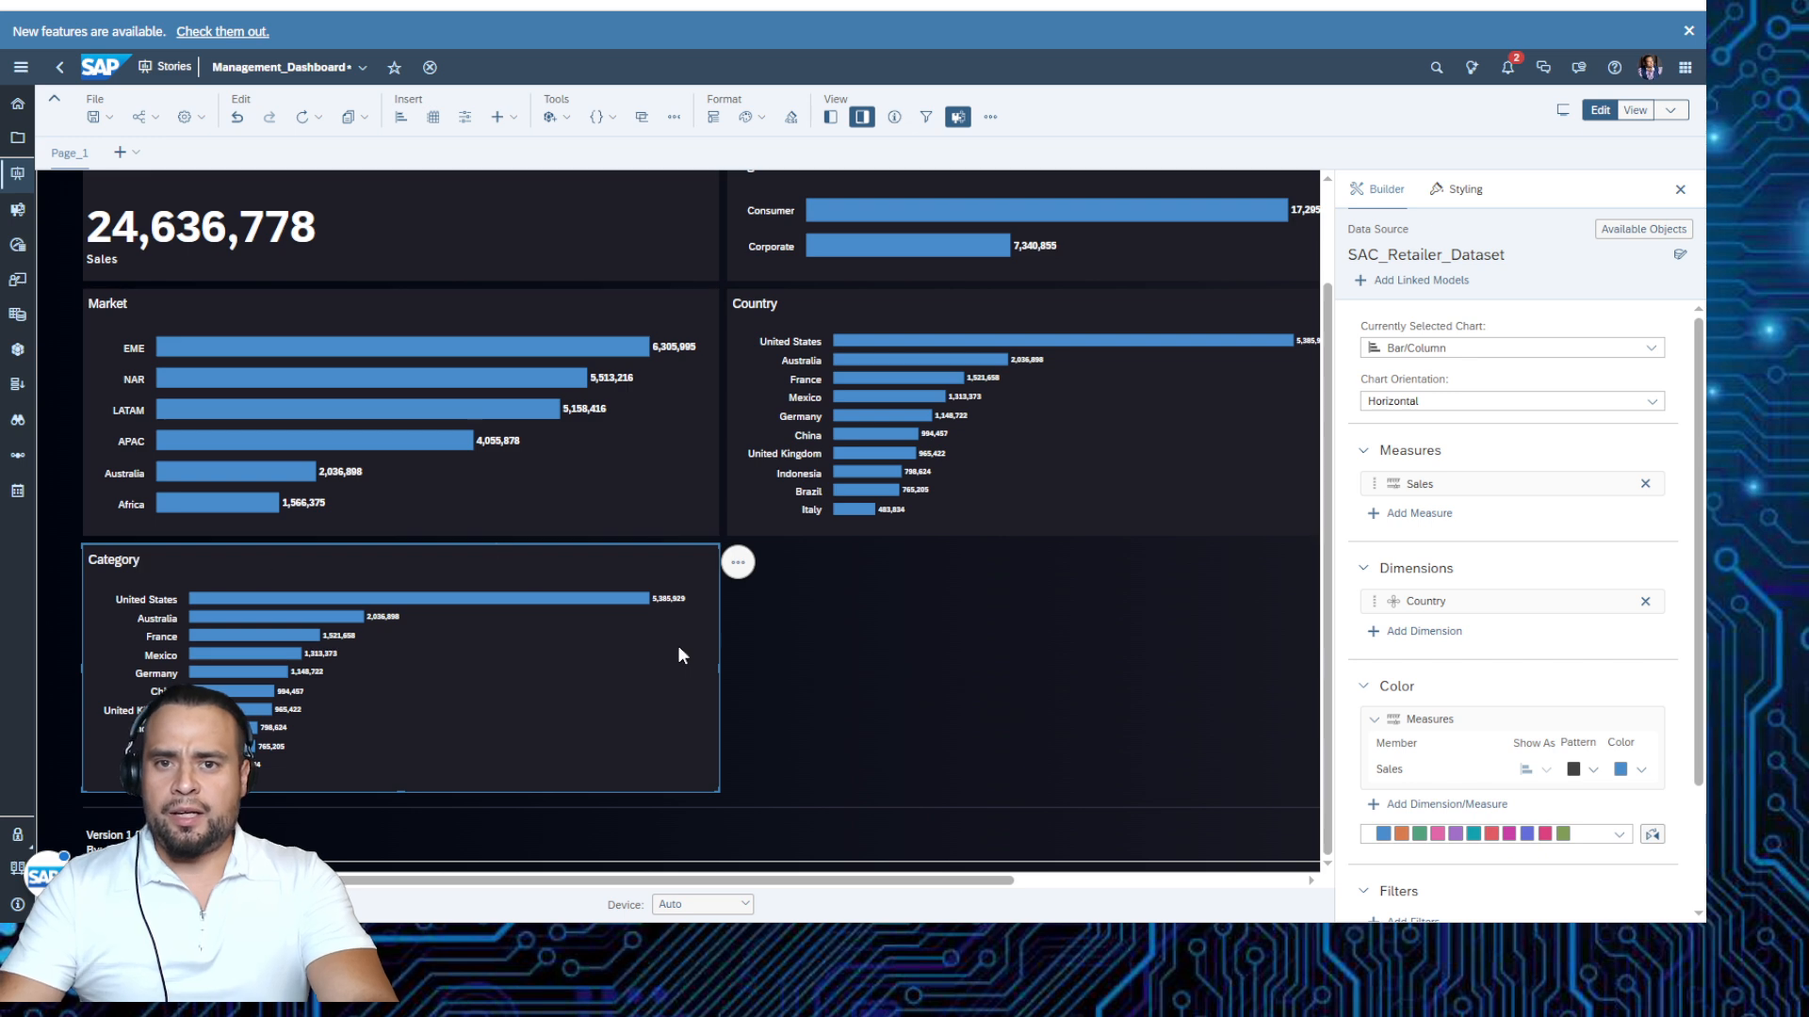
click(606, 681)
click(604, 680)
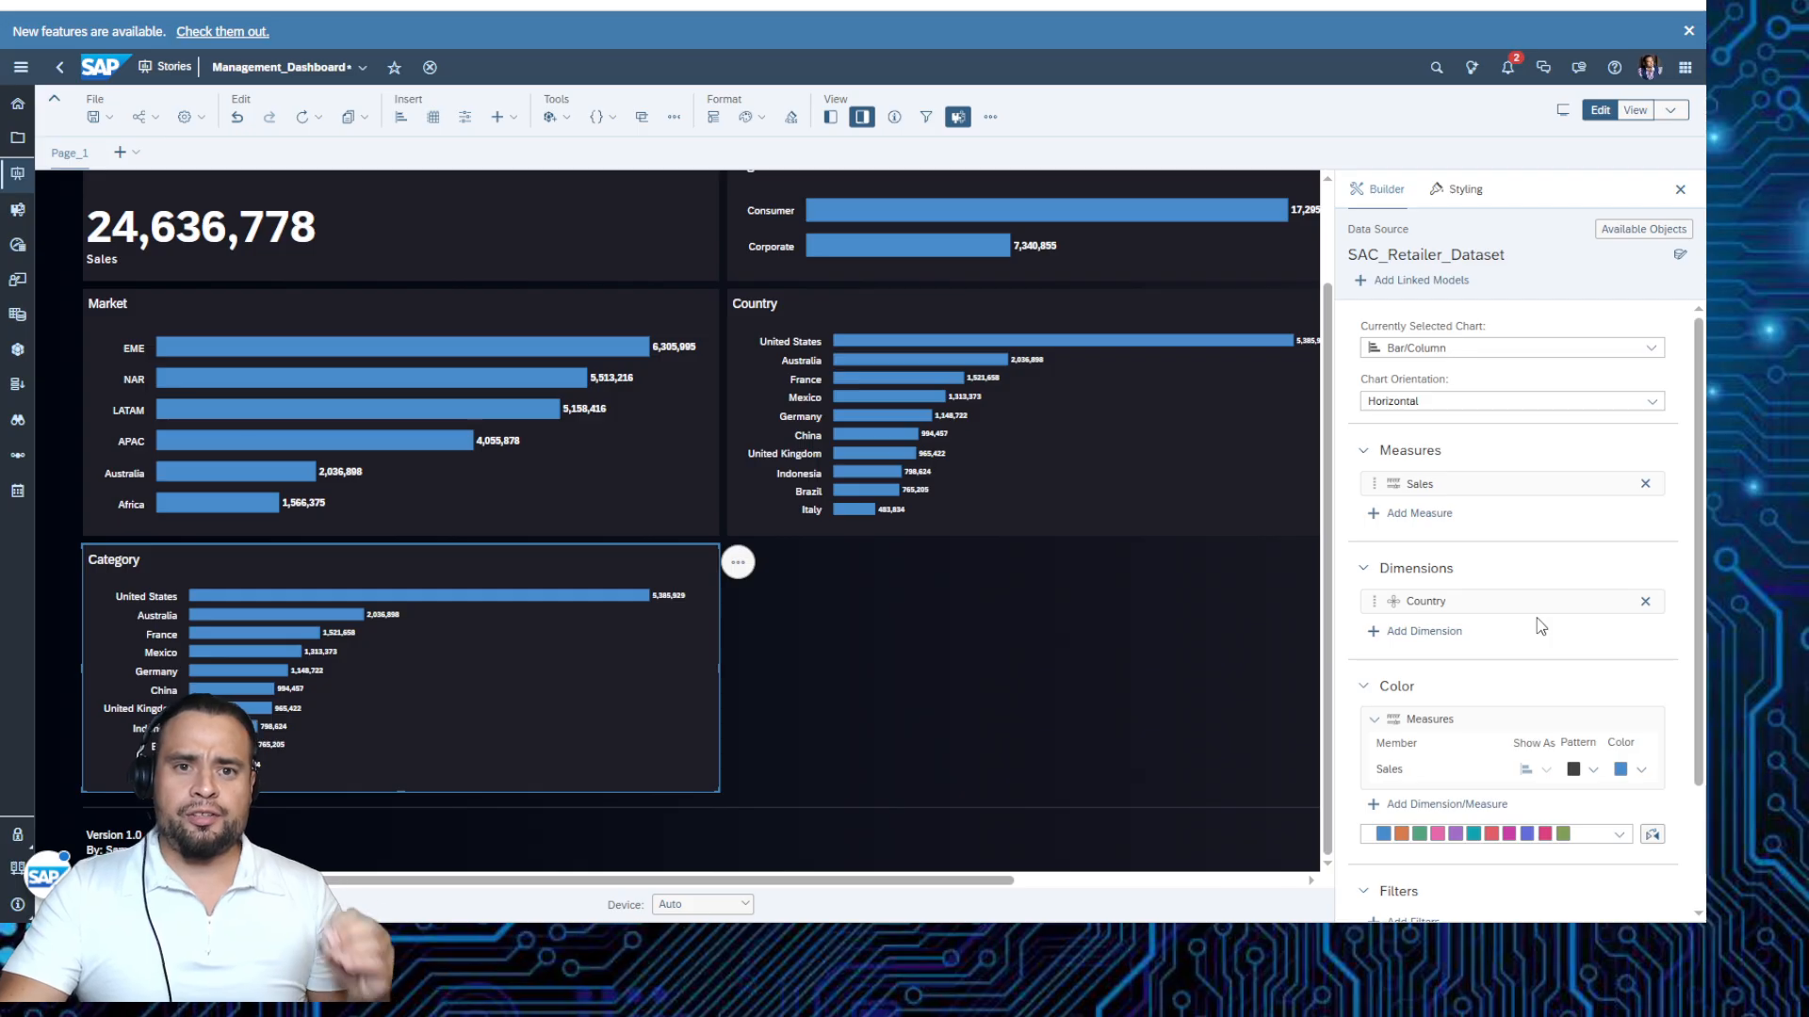
Replace the Category chart's Country dimension with the Category and Sub-Category dimensions, searching for them with "cat".
click(1645, 603)
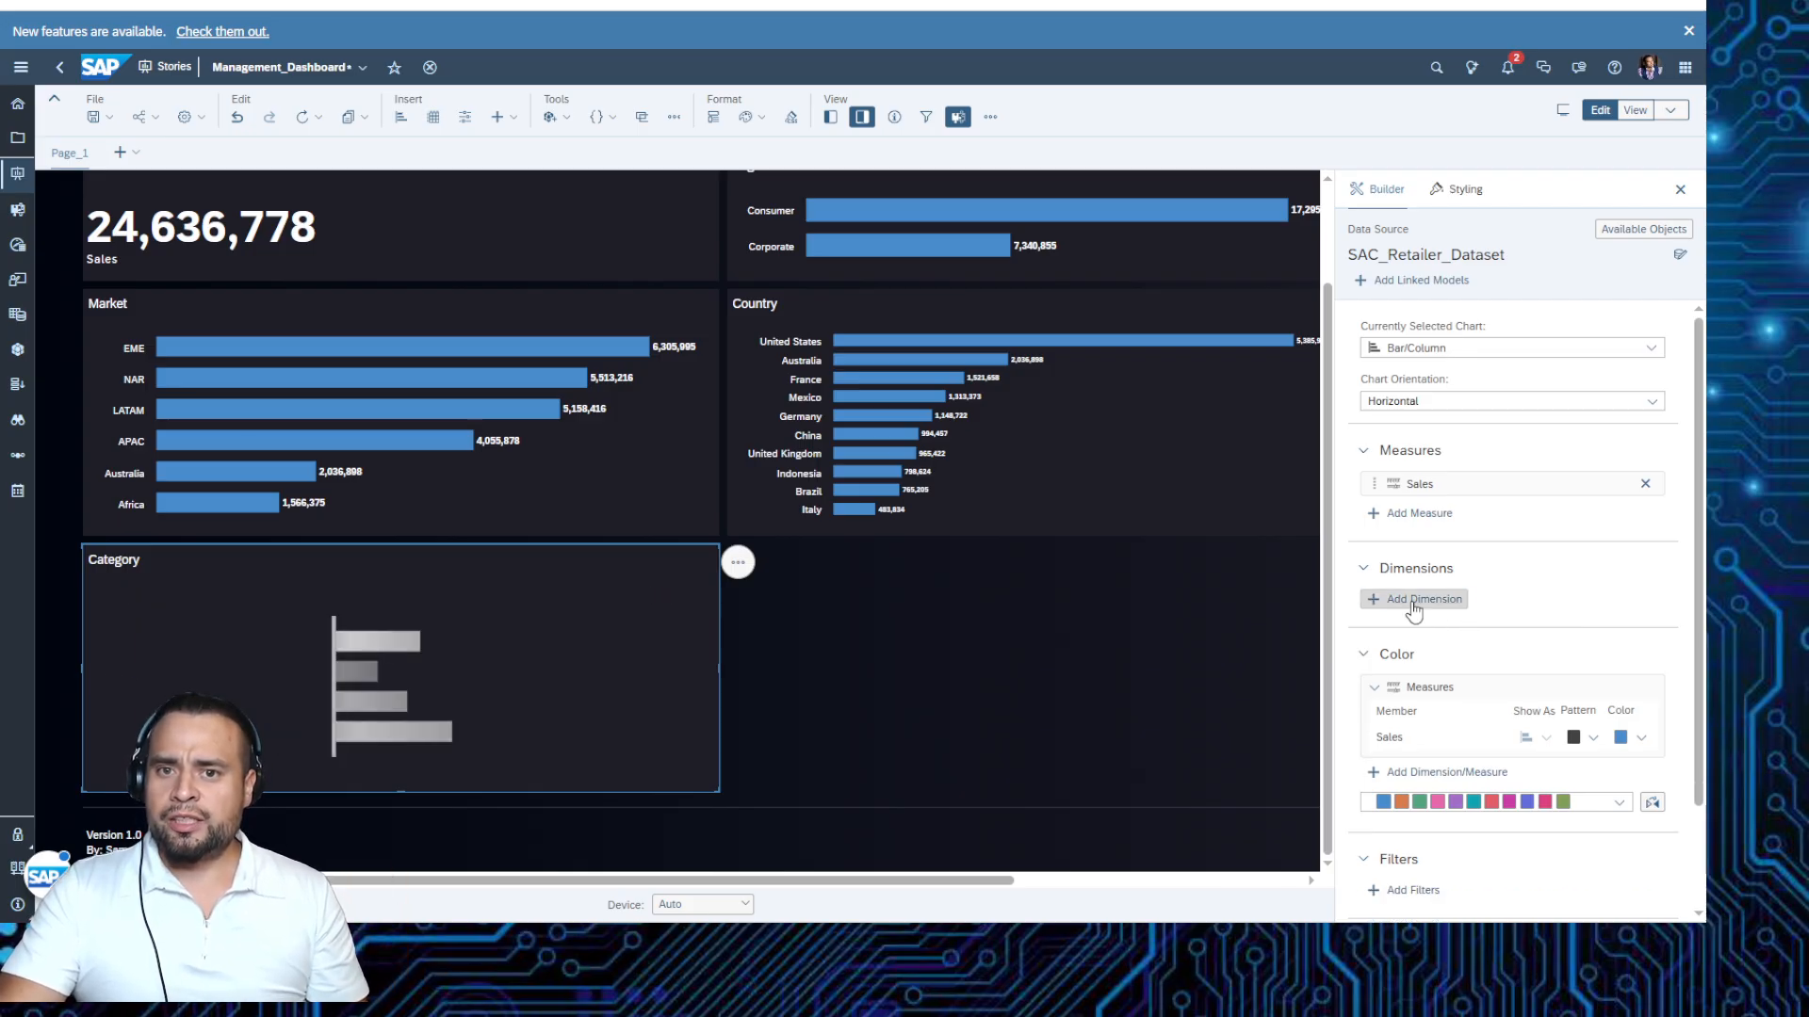
click(1427, 601)
text(cat)
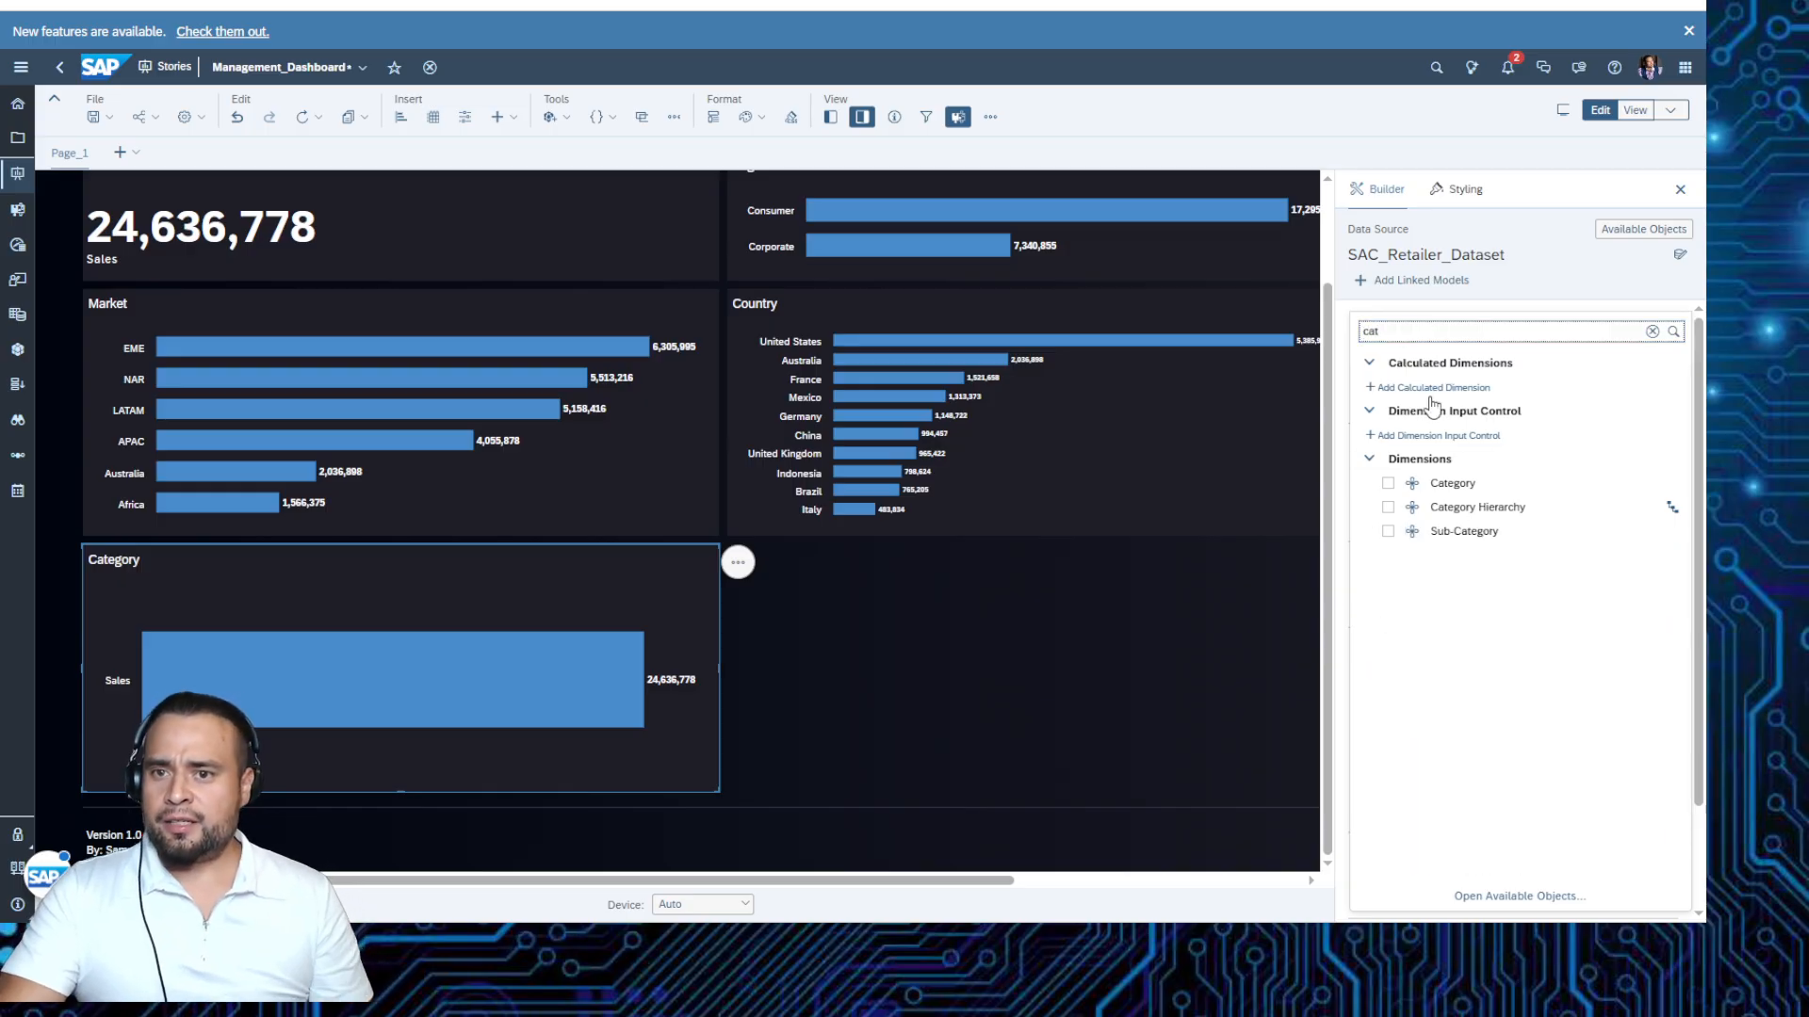
click(1387, 484)
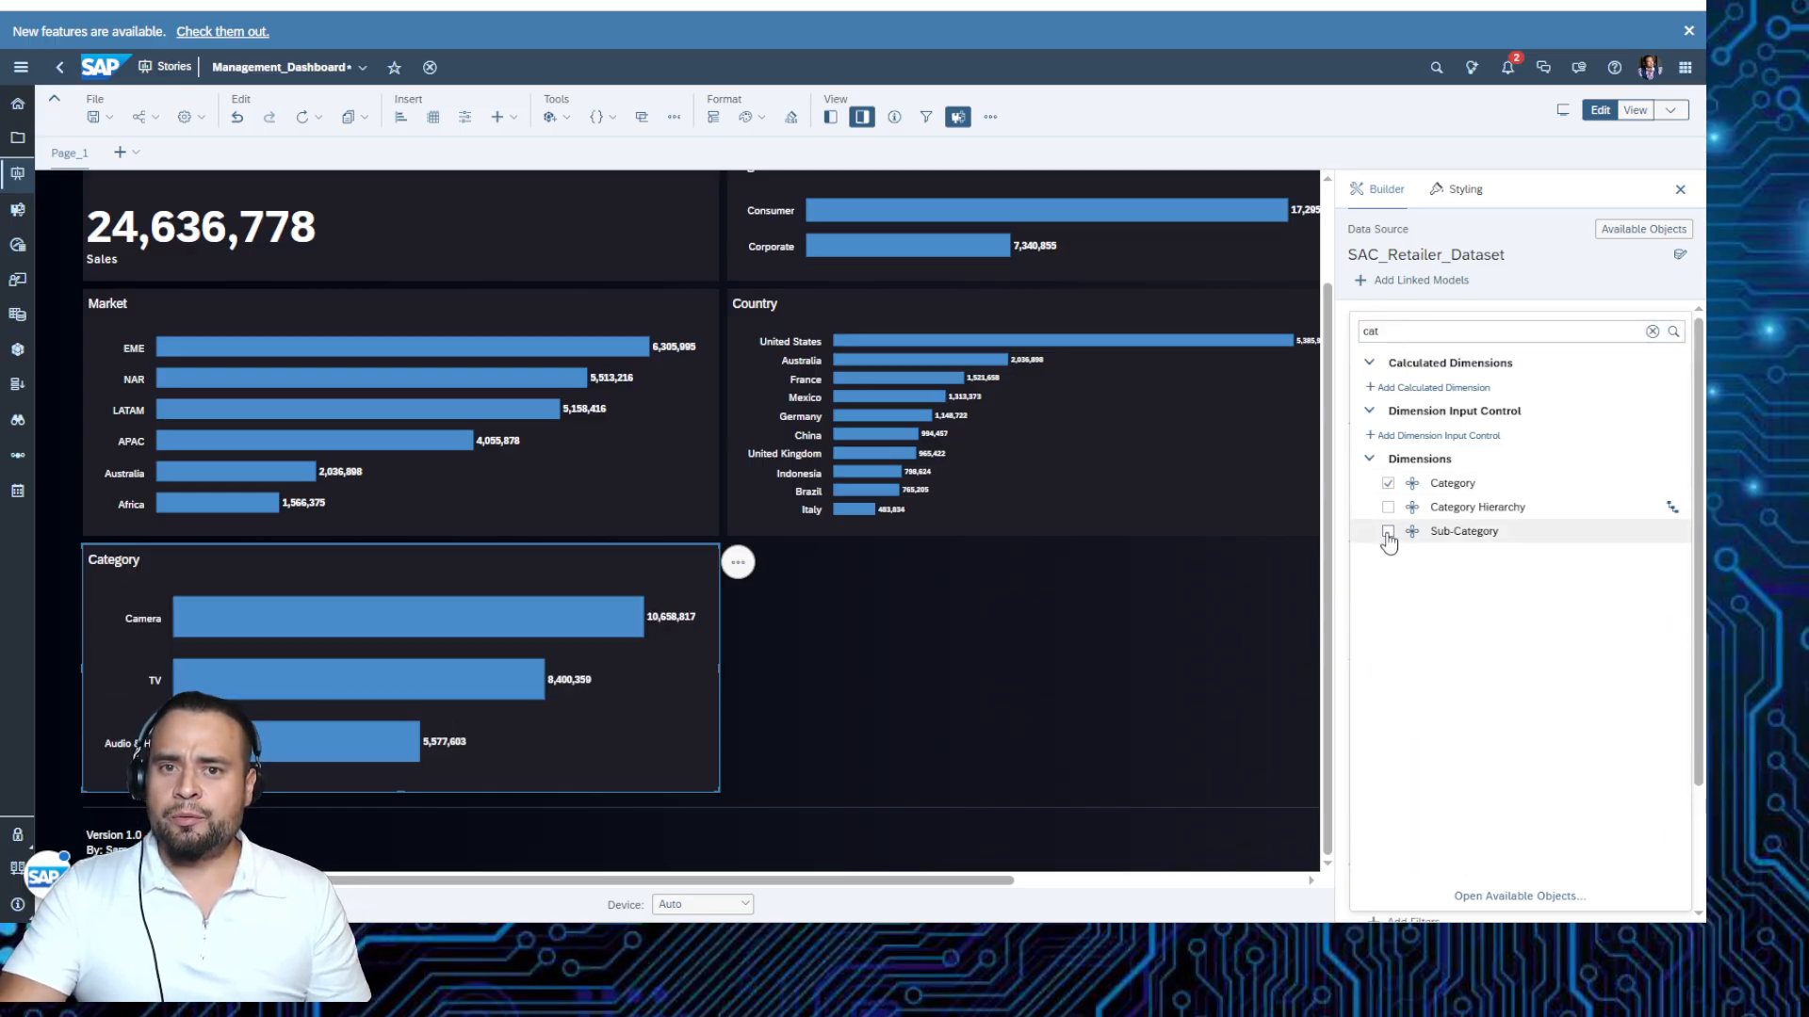
click(1388, 531)
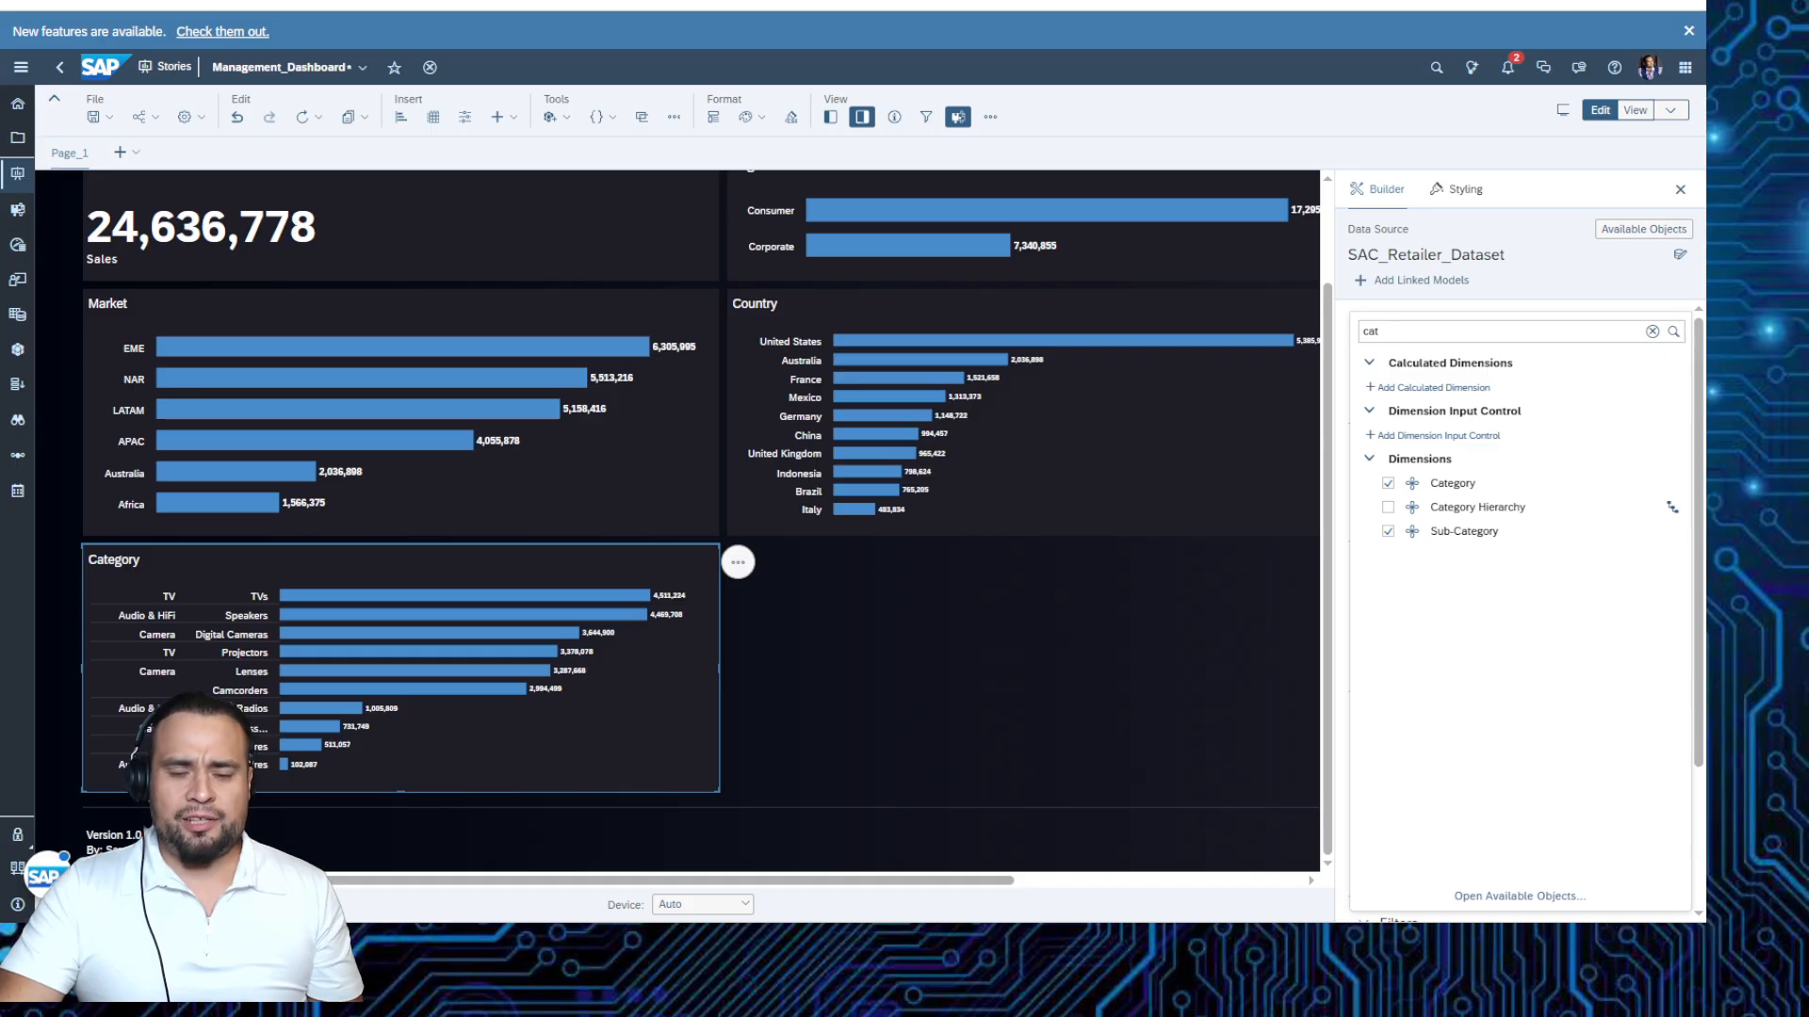
click(741, 567)
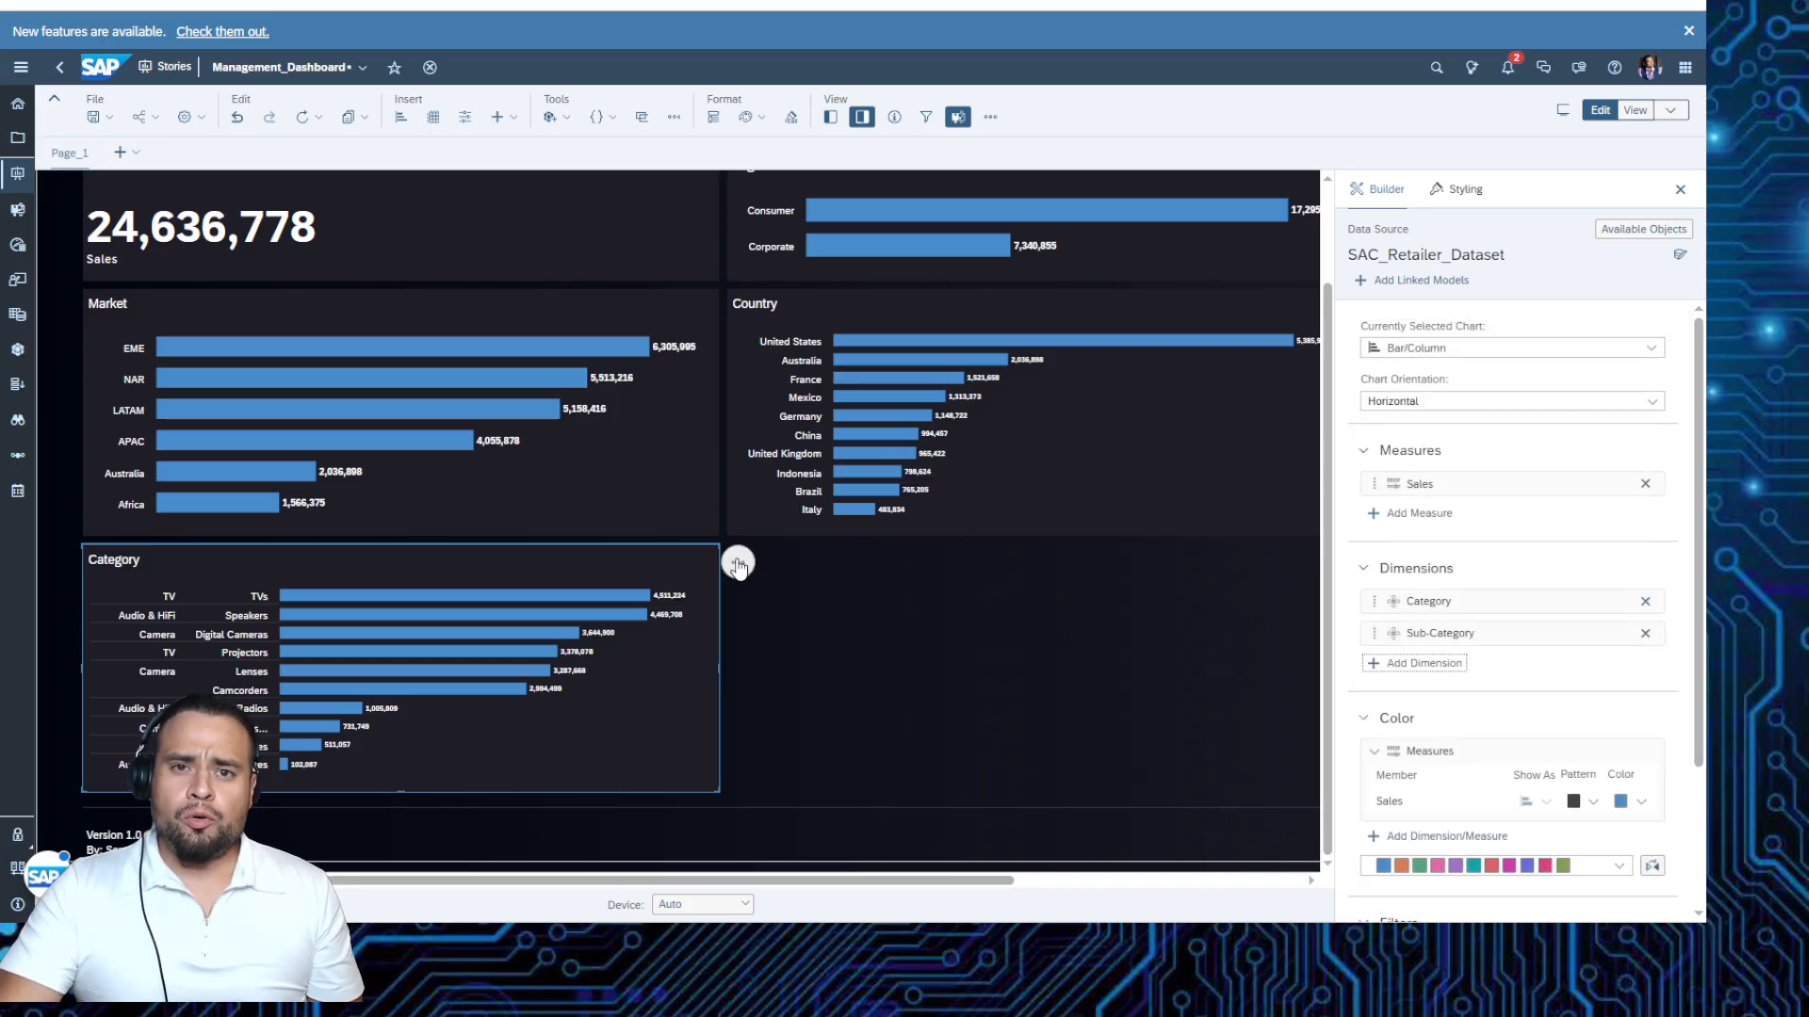
Turn off Break Grouping in the Category chart's sort options.
click(739, 566)
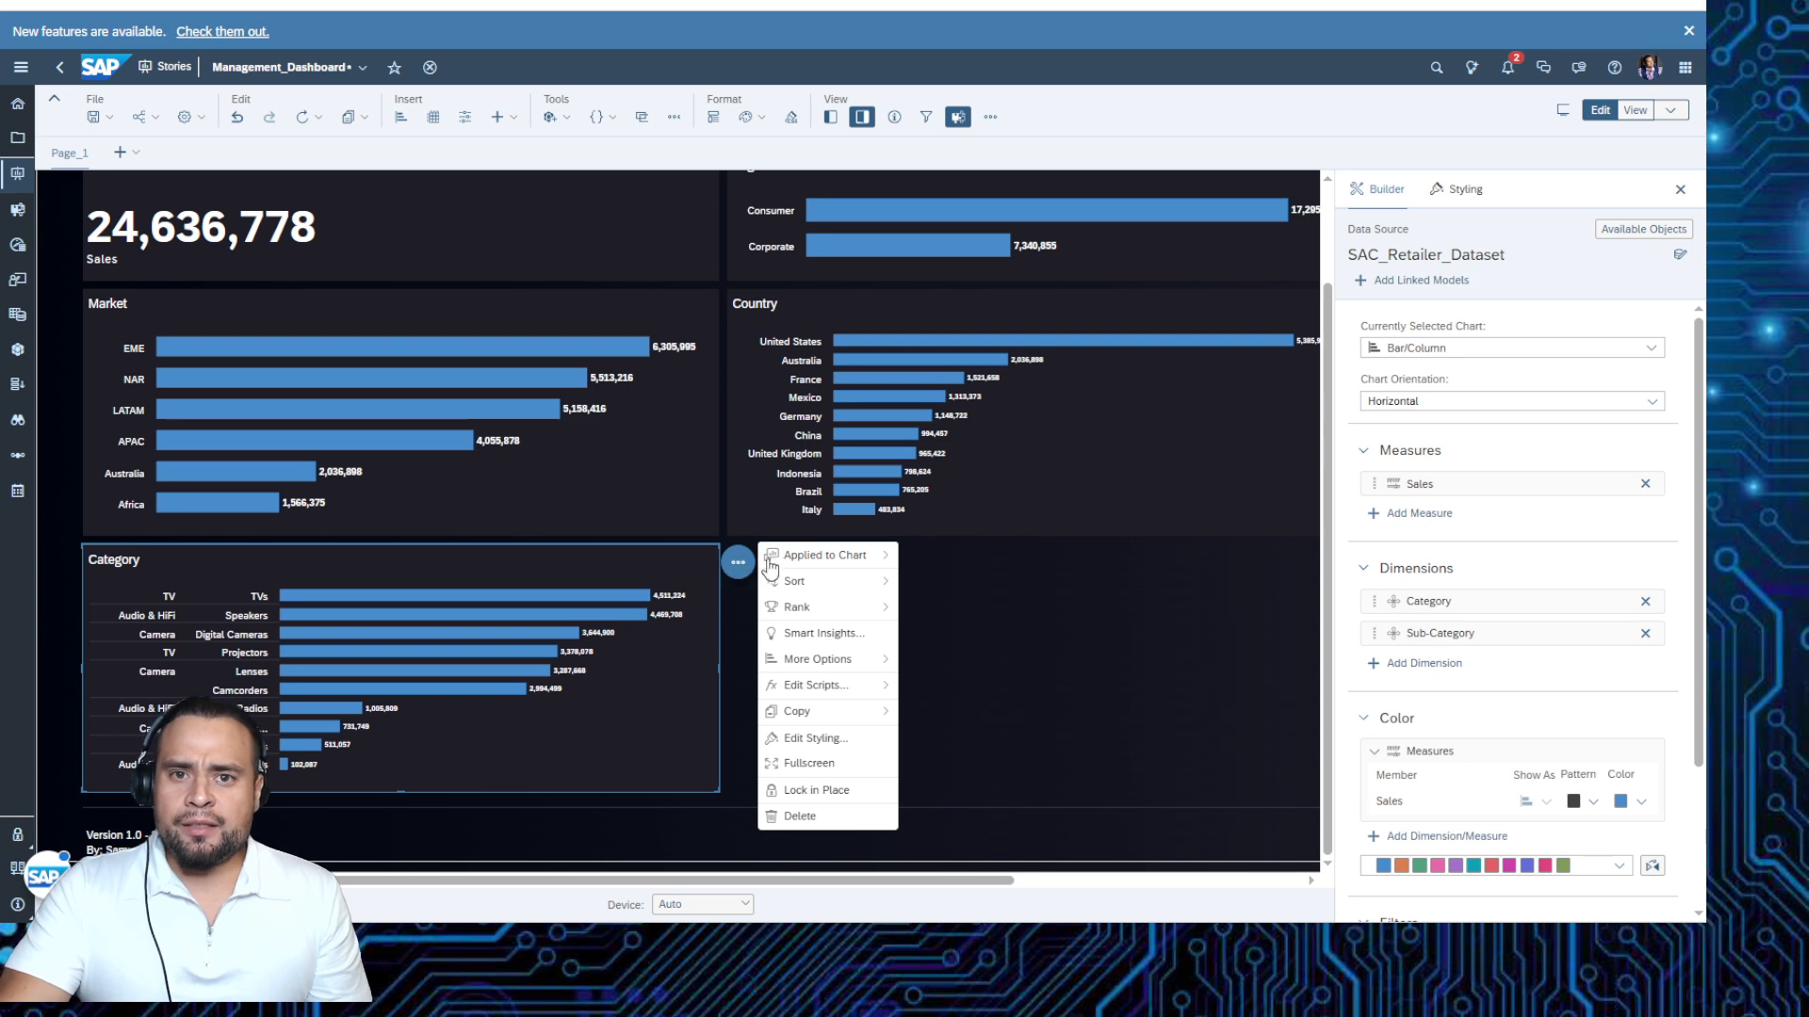
mouse_move(852, 589)
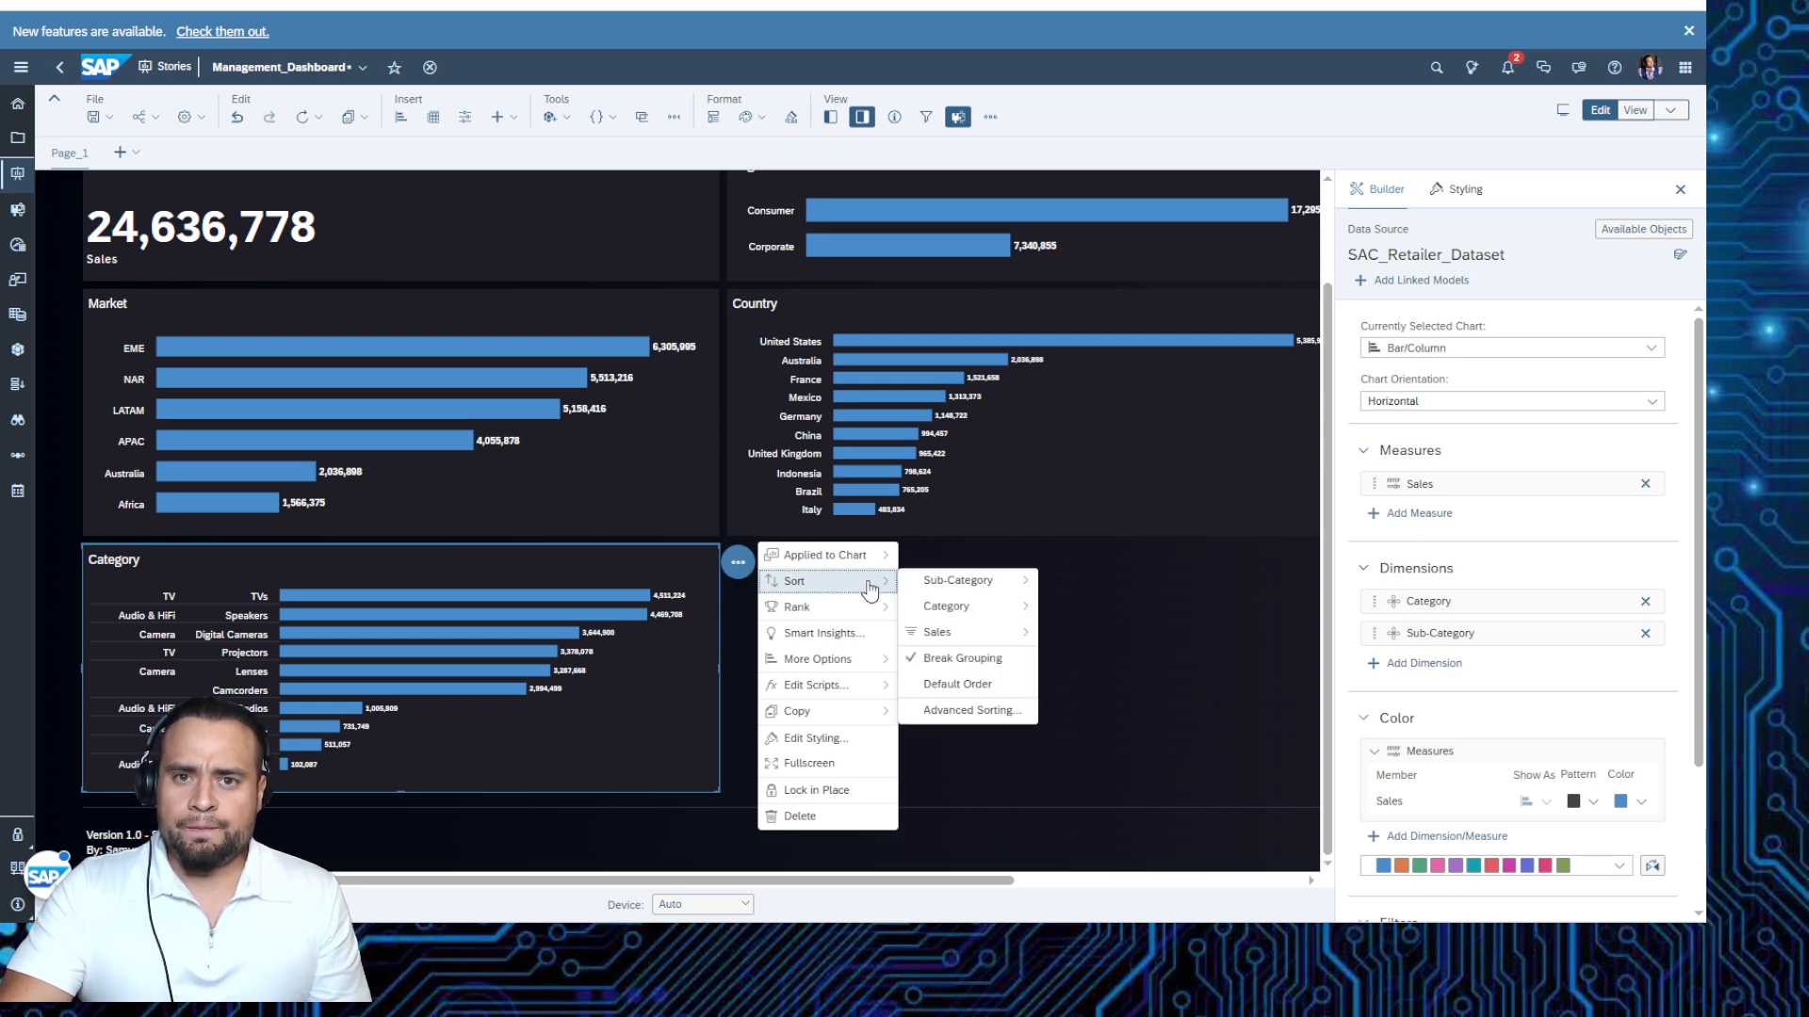
click(959, 662)
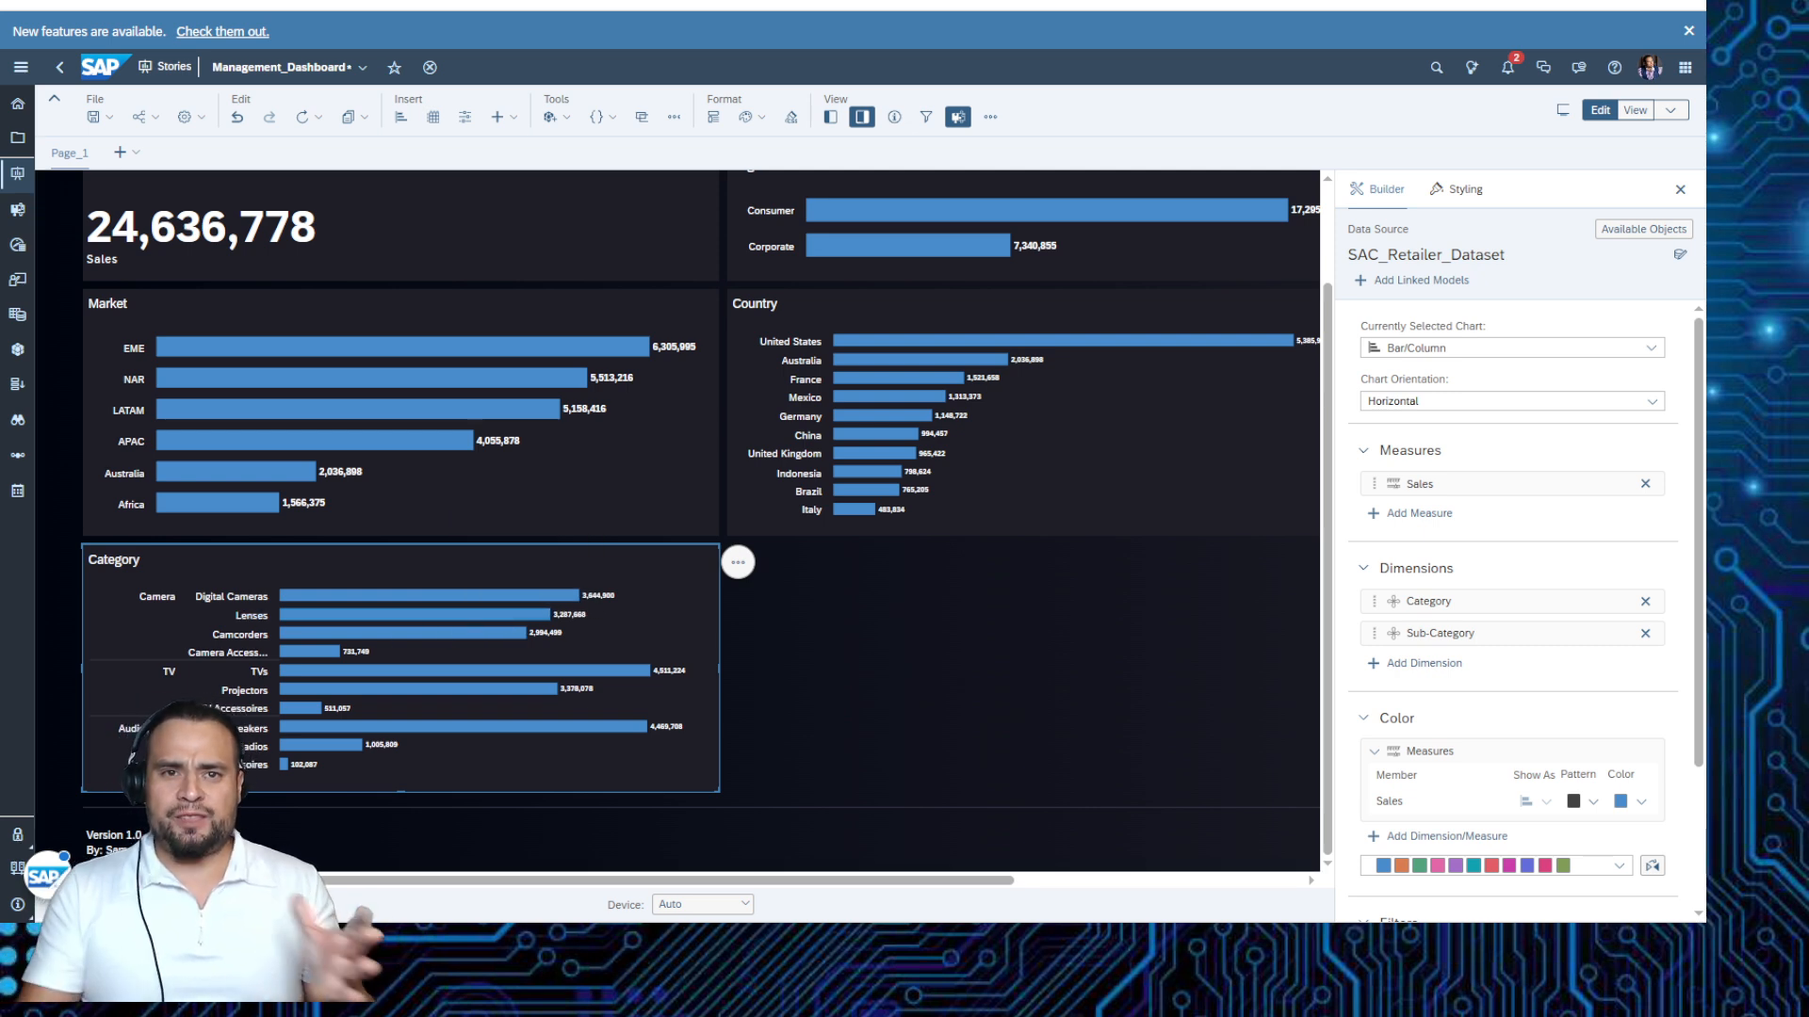
Try a shared chart scaling for the Sales entity, searching for it with "sales", and deselect the entity again.
scroll(1024, 669, up, 2)
scroll(1025, 669, up, 1)
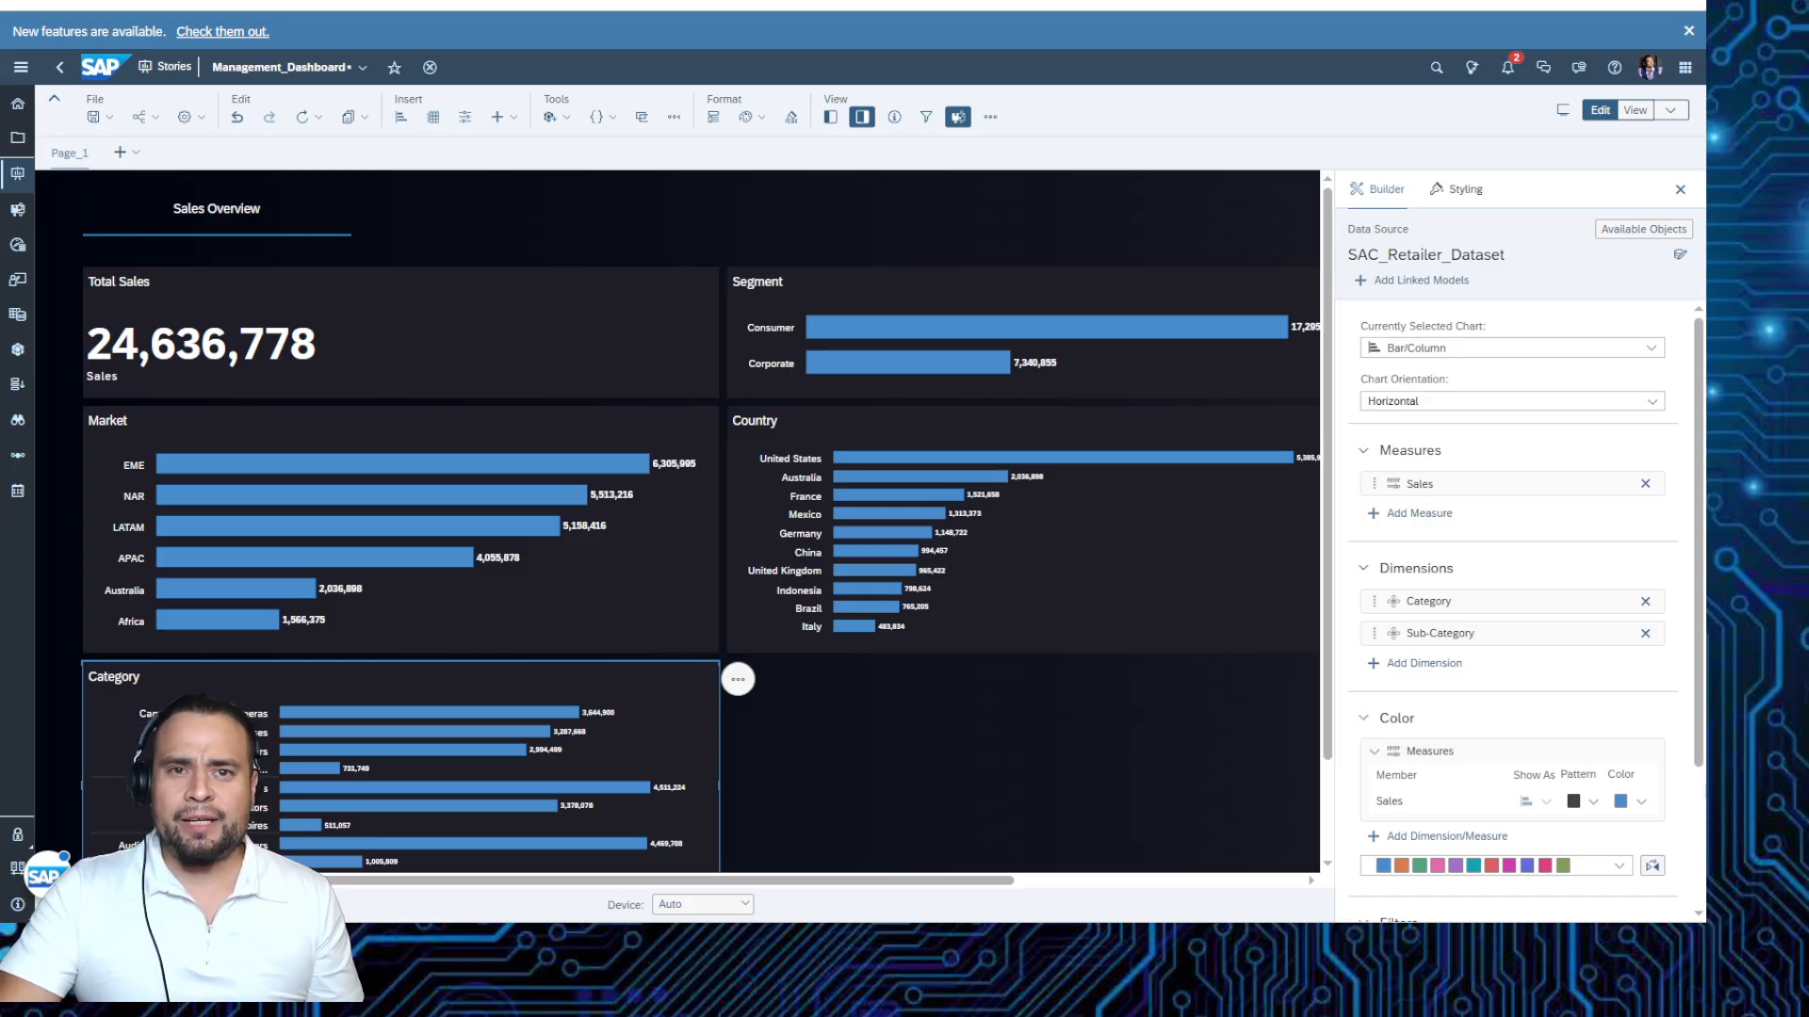
scroll(948, 780, down, 1)
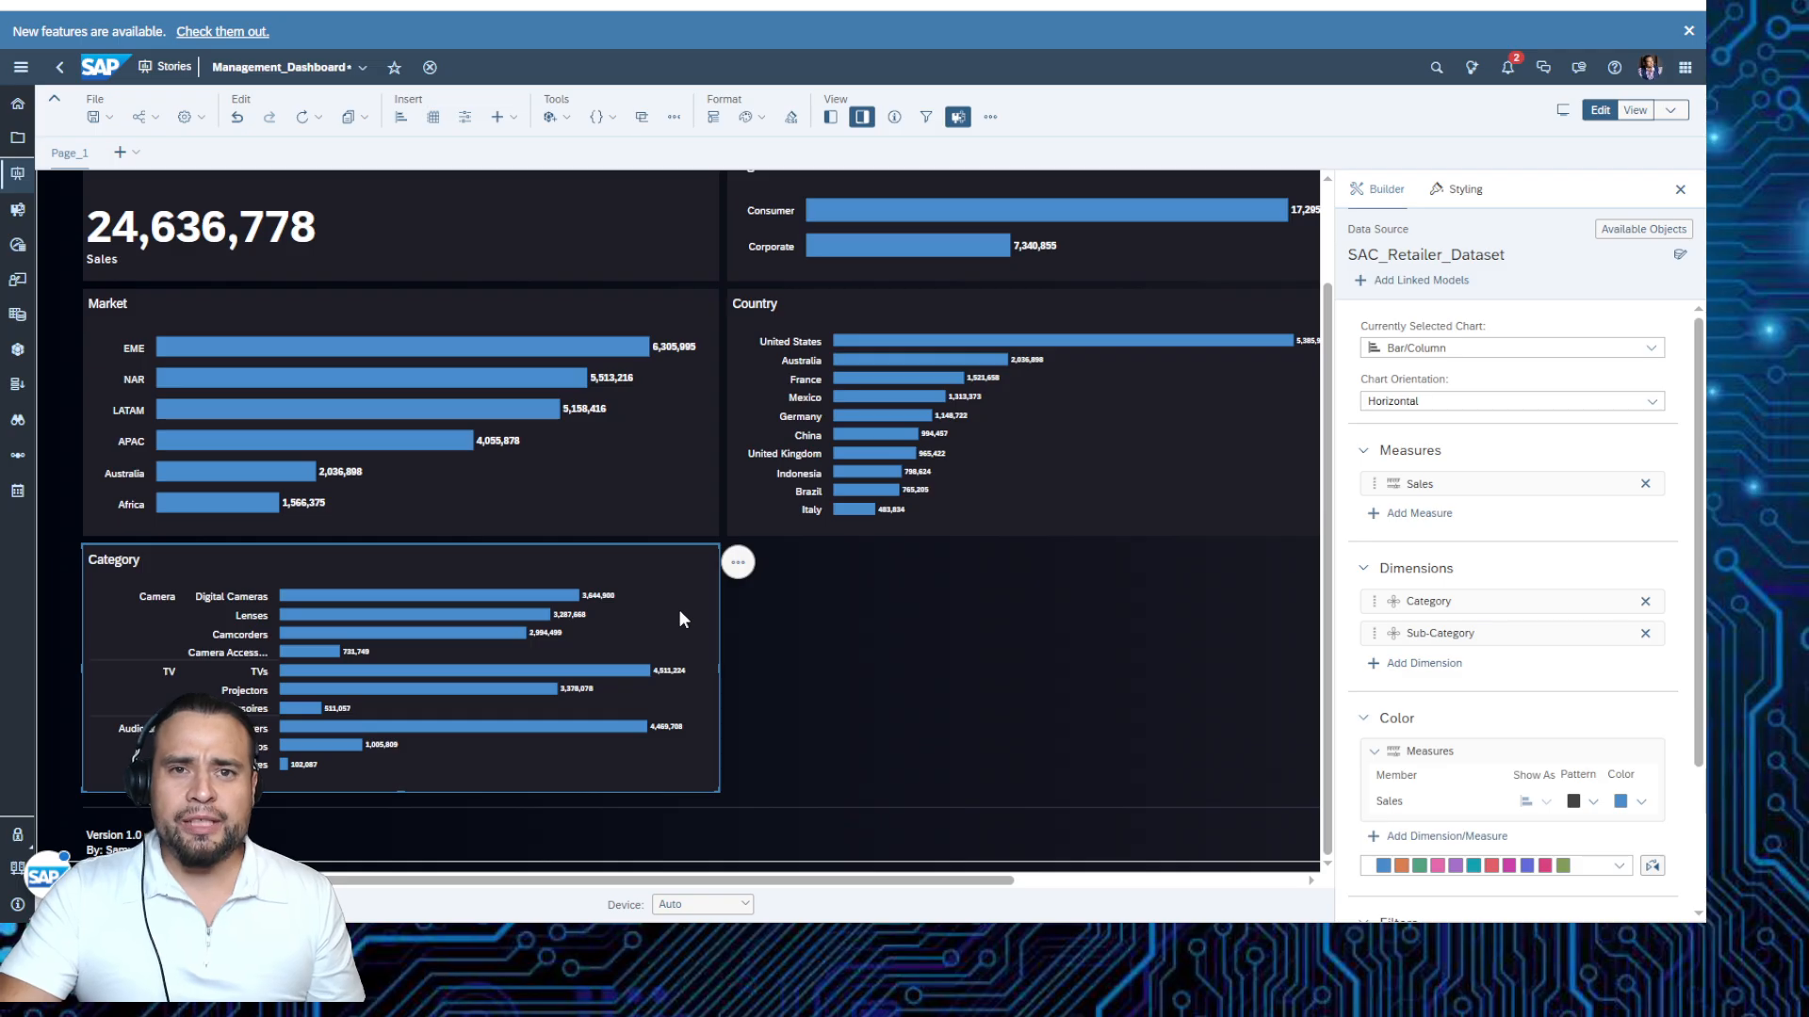
click(674, 119)
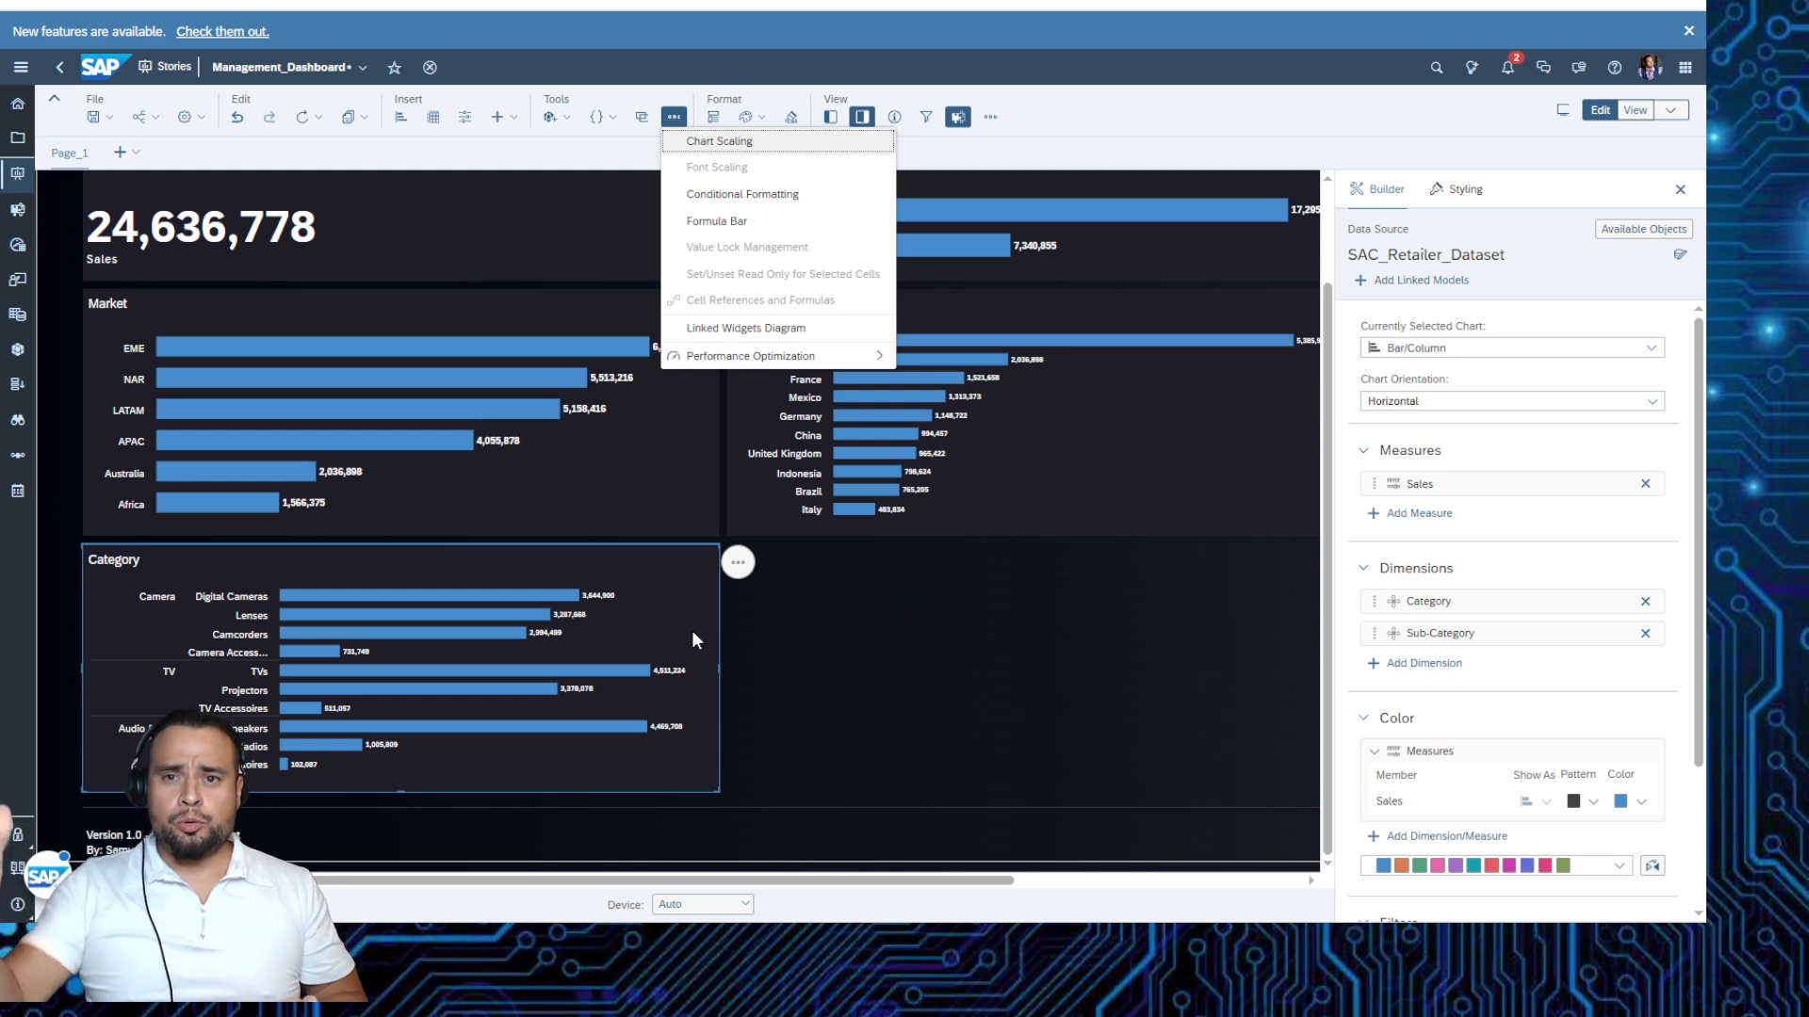
click(697, 146)
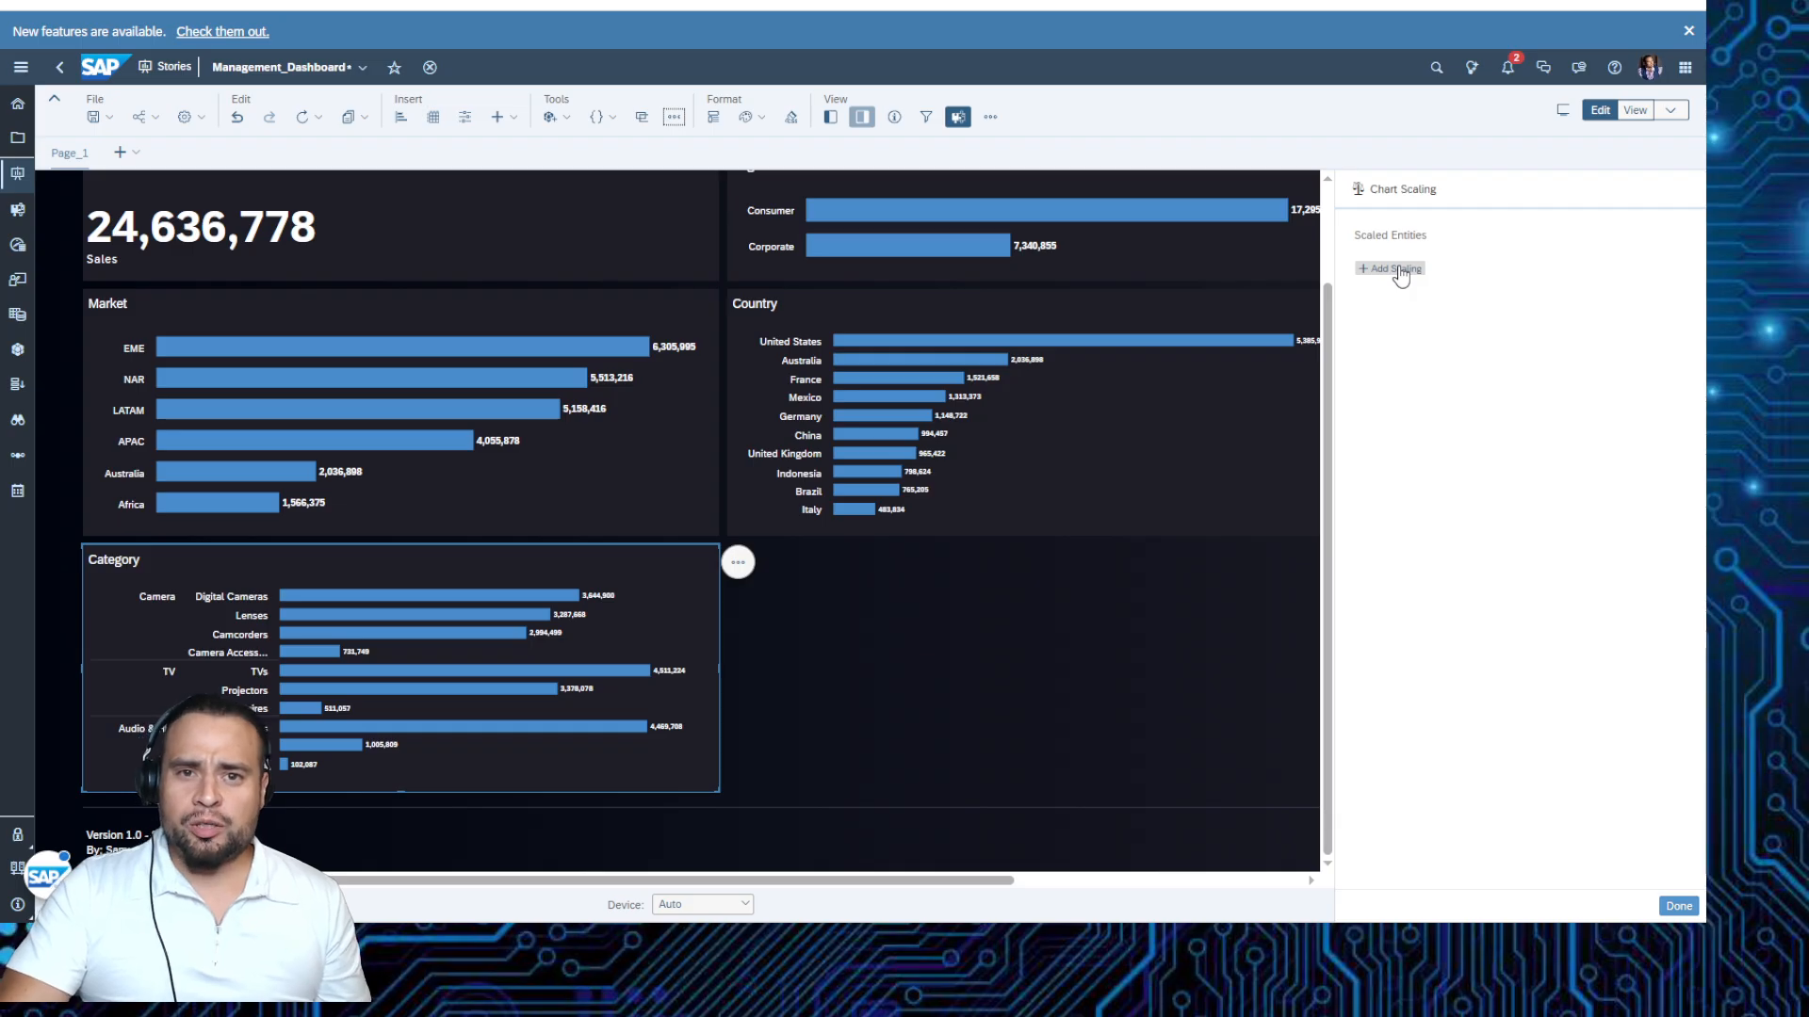
click(1401, 271)
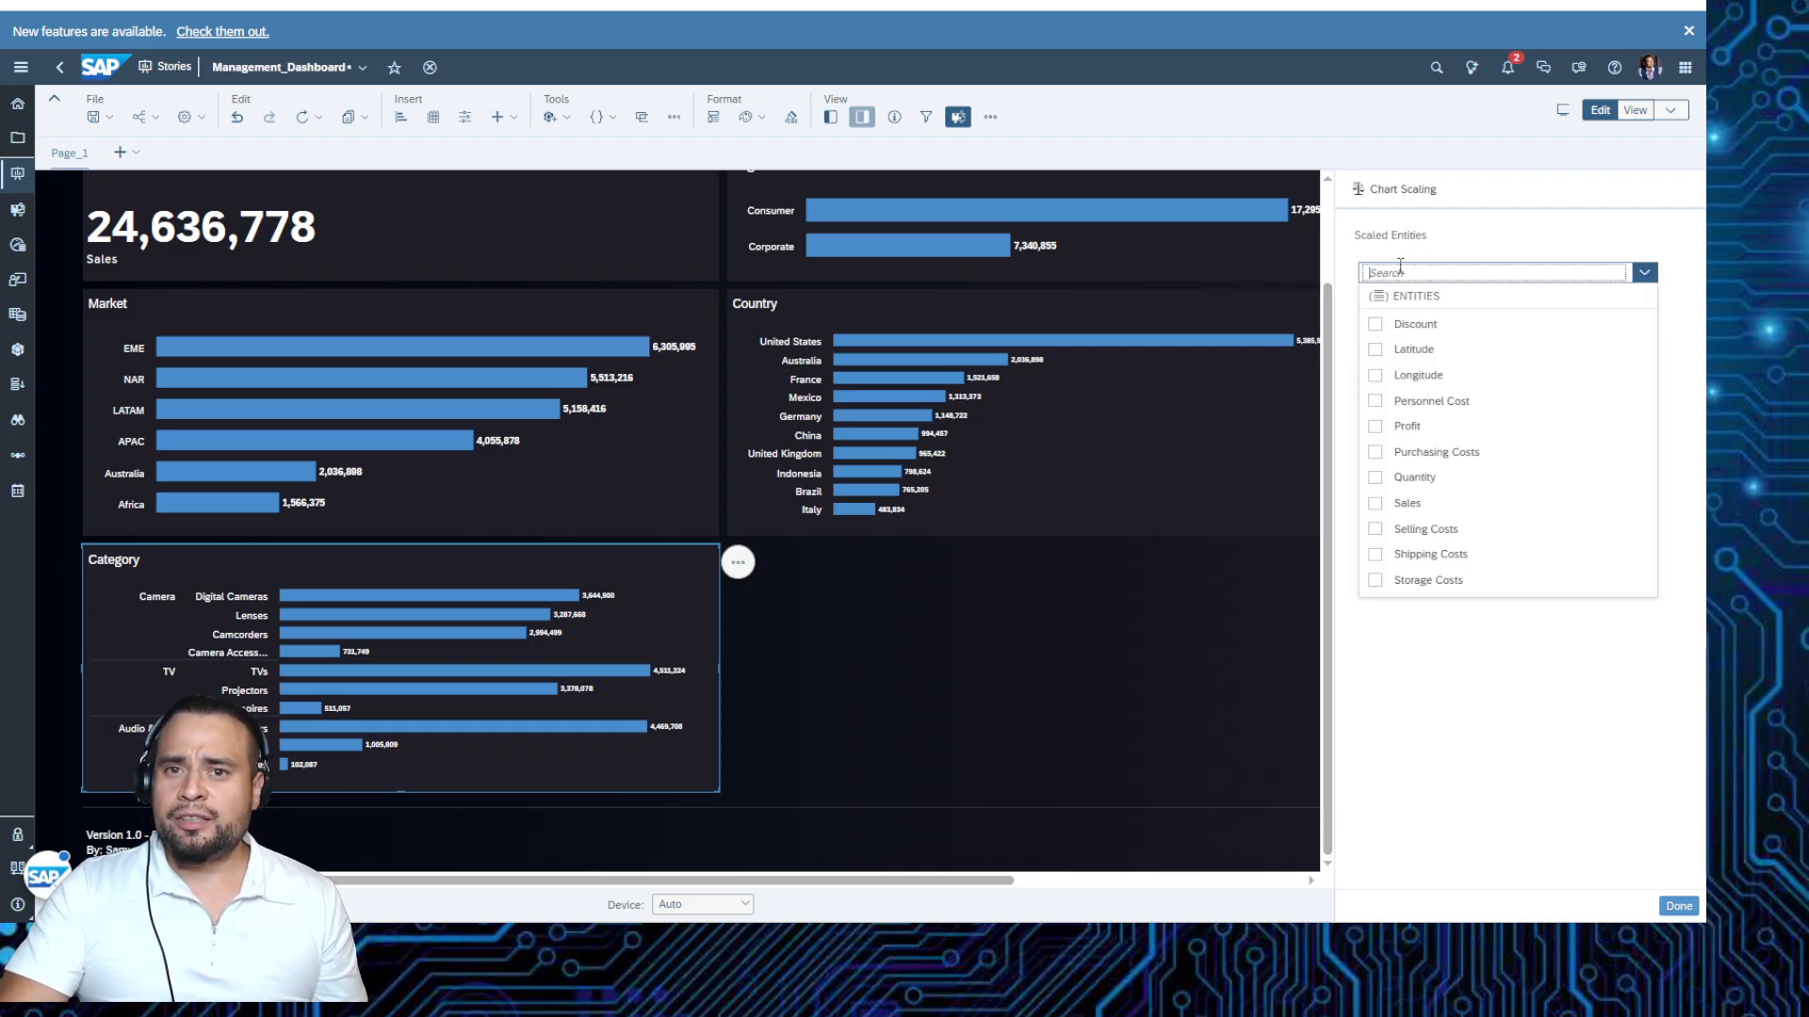
text(sales)
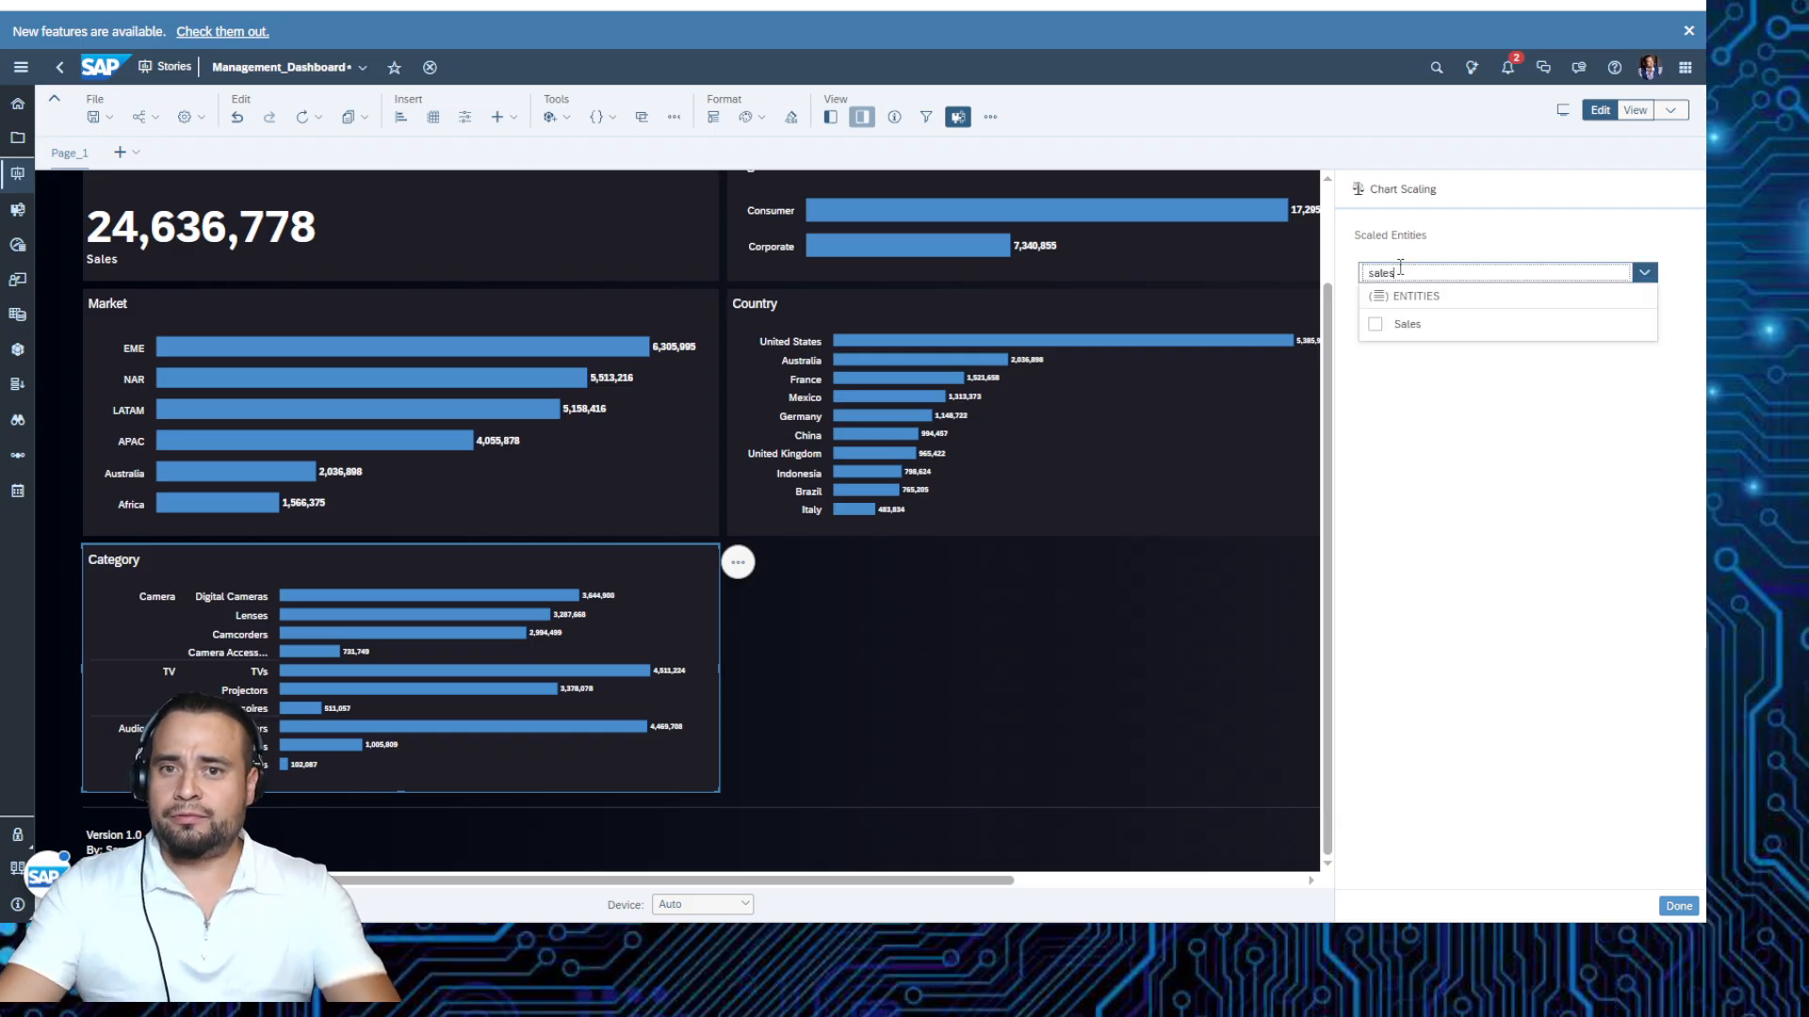
click(1375, 324)
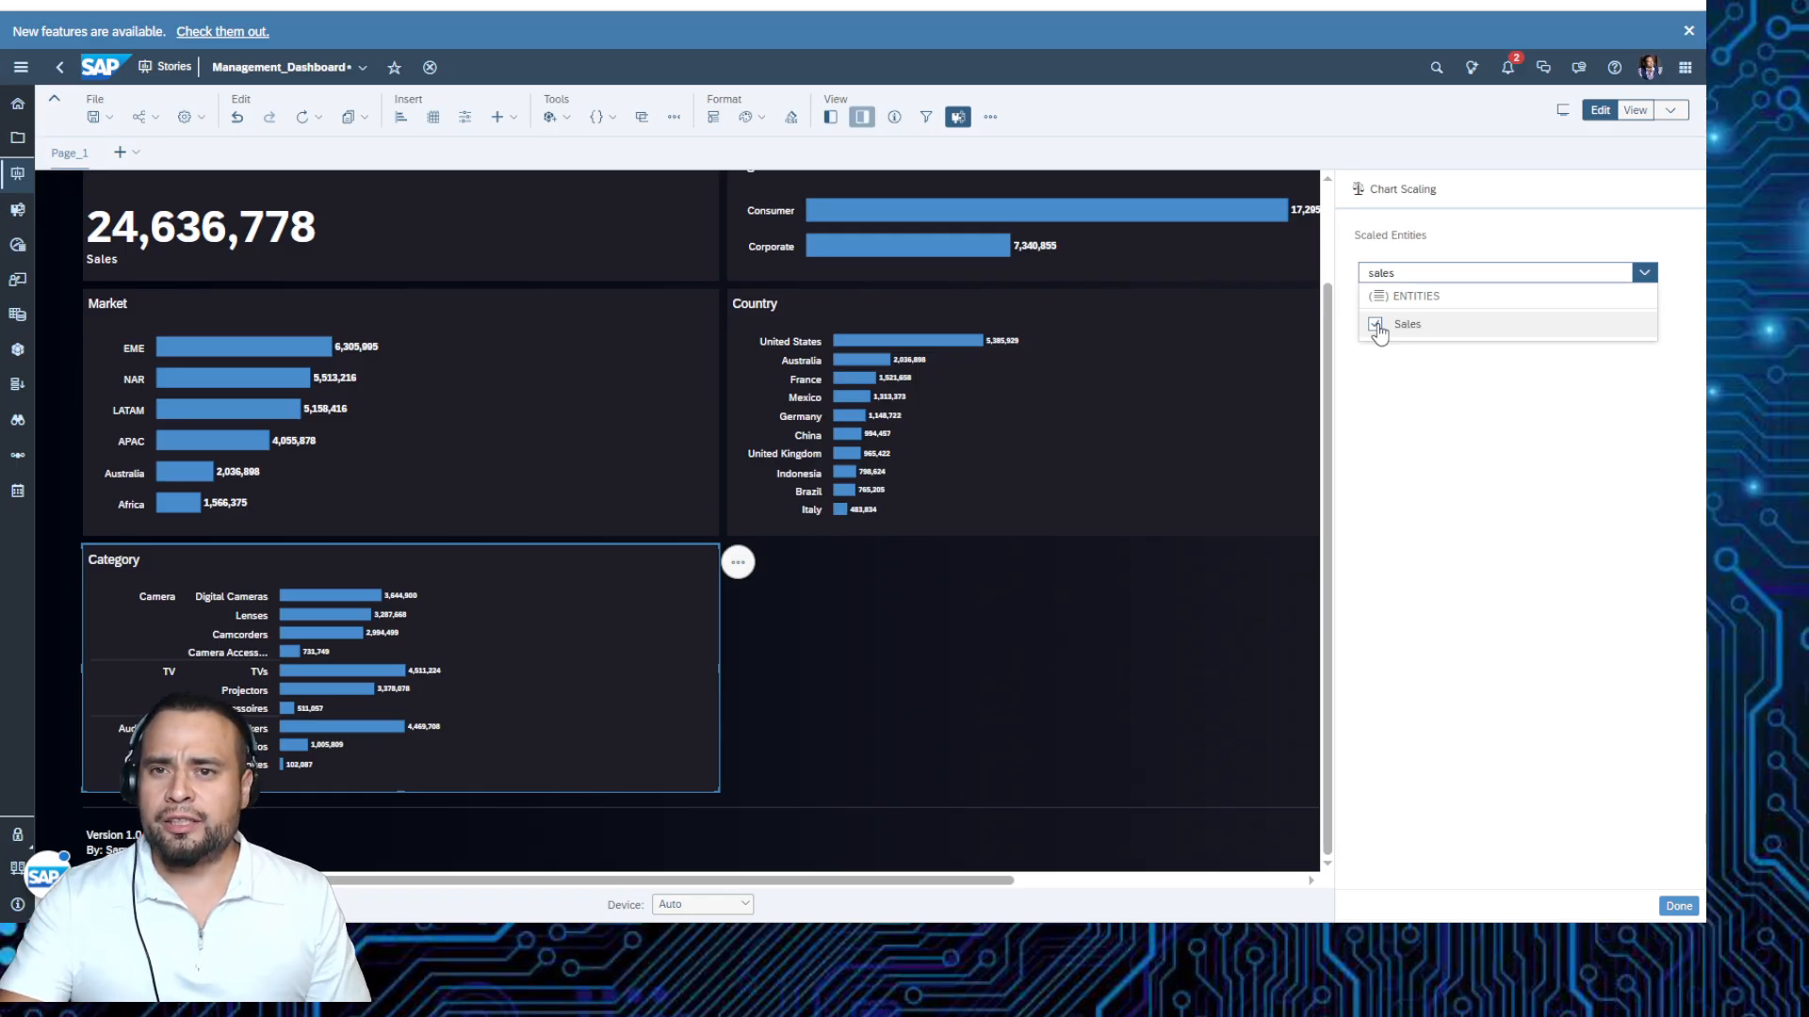
click(1375, 325)
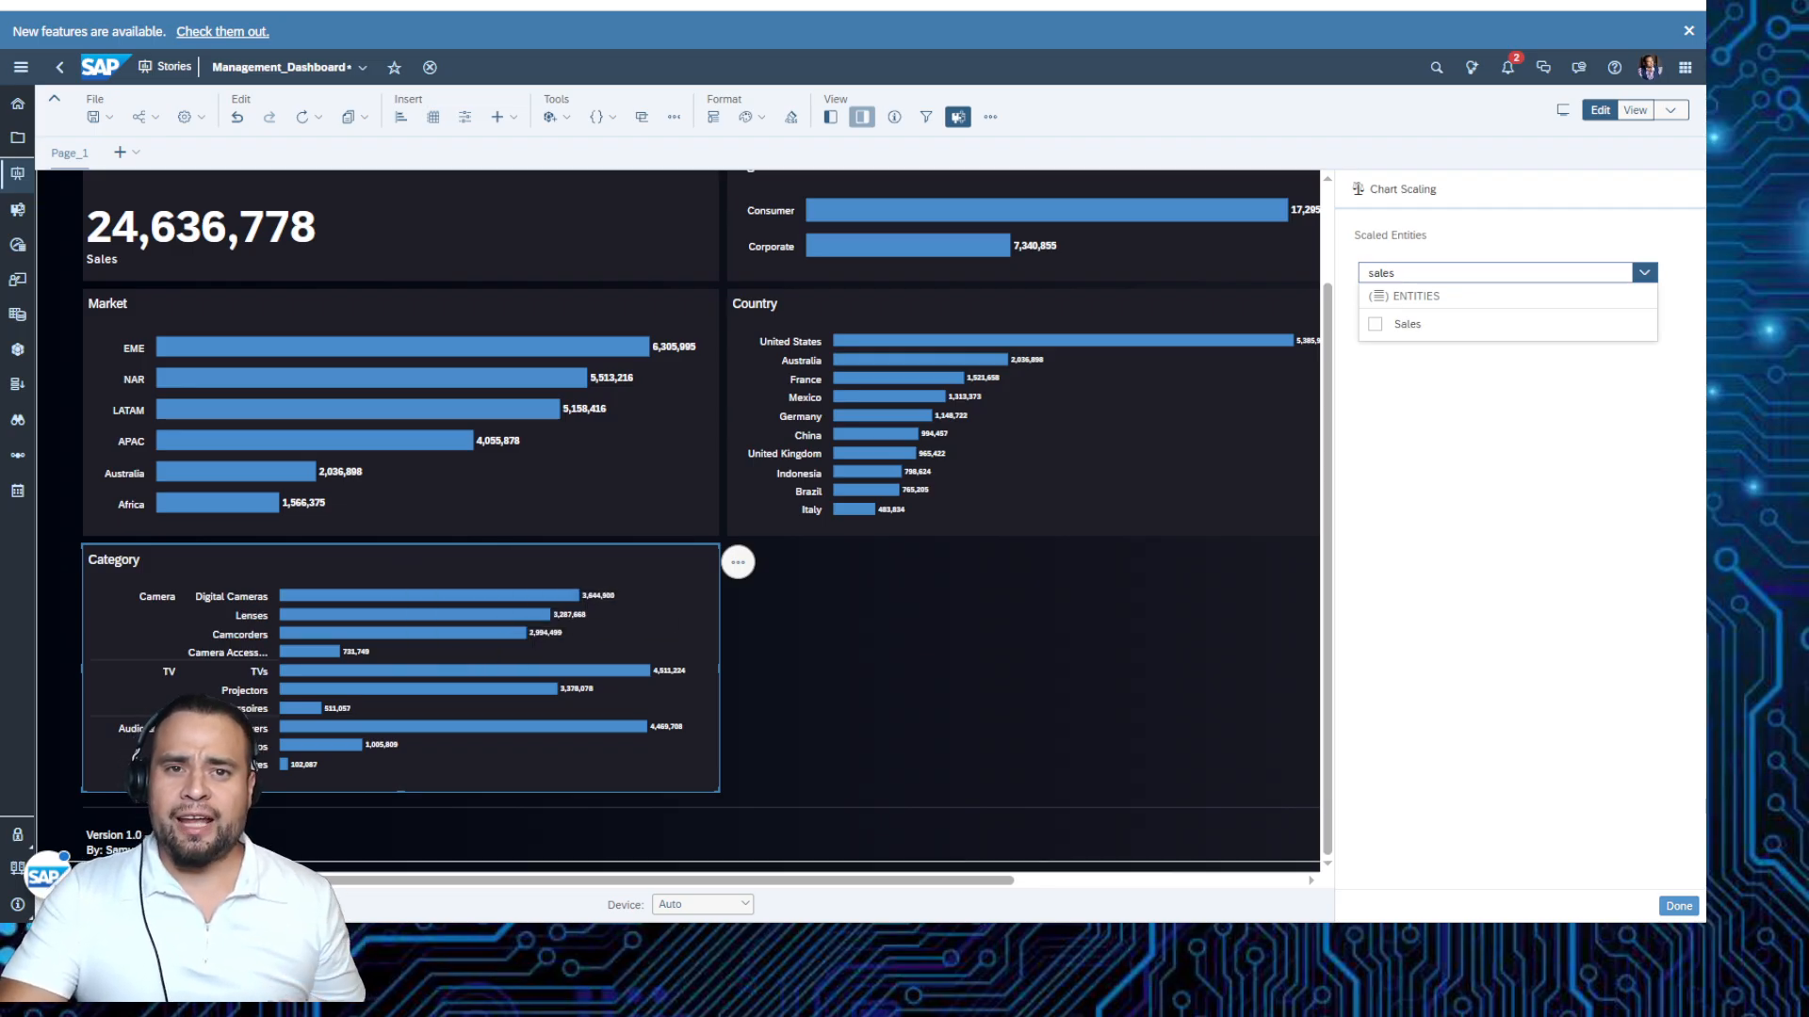
Move the Segment chart's category axis so that its bars start in line with those of the Country chart below.
scroll(679, 509, up, 2)
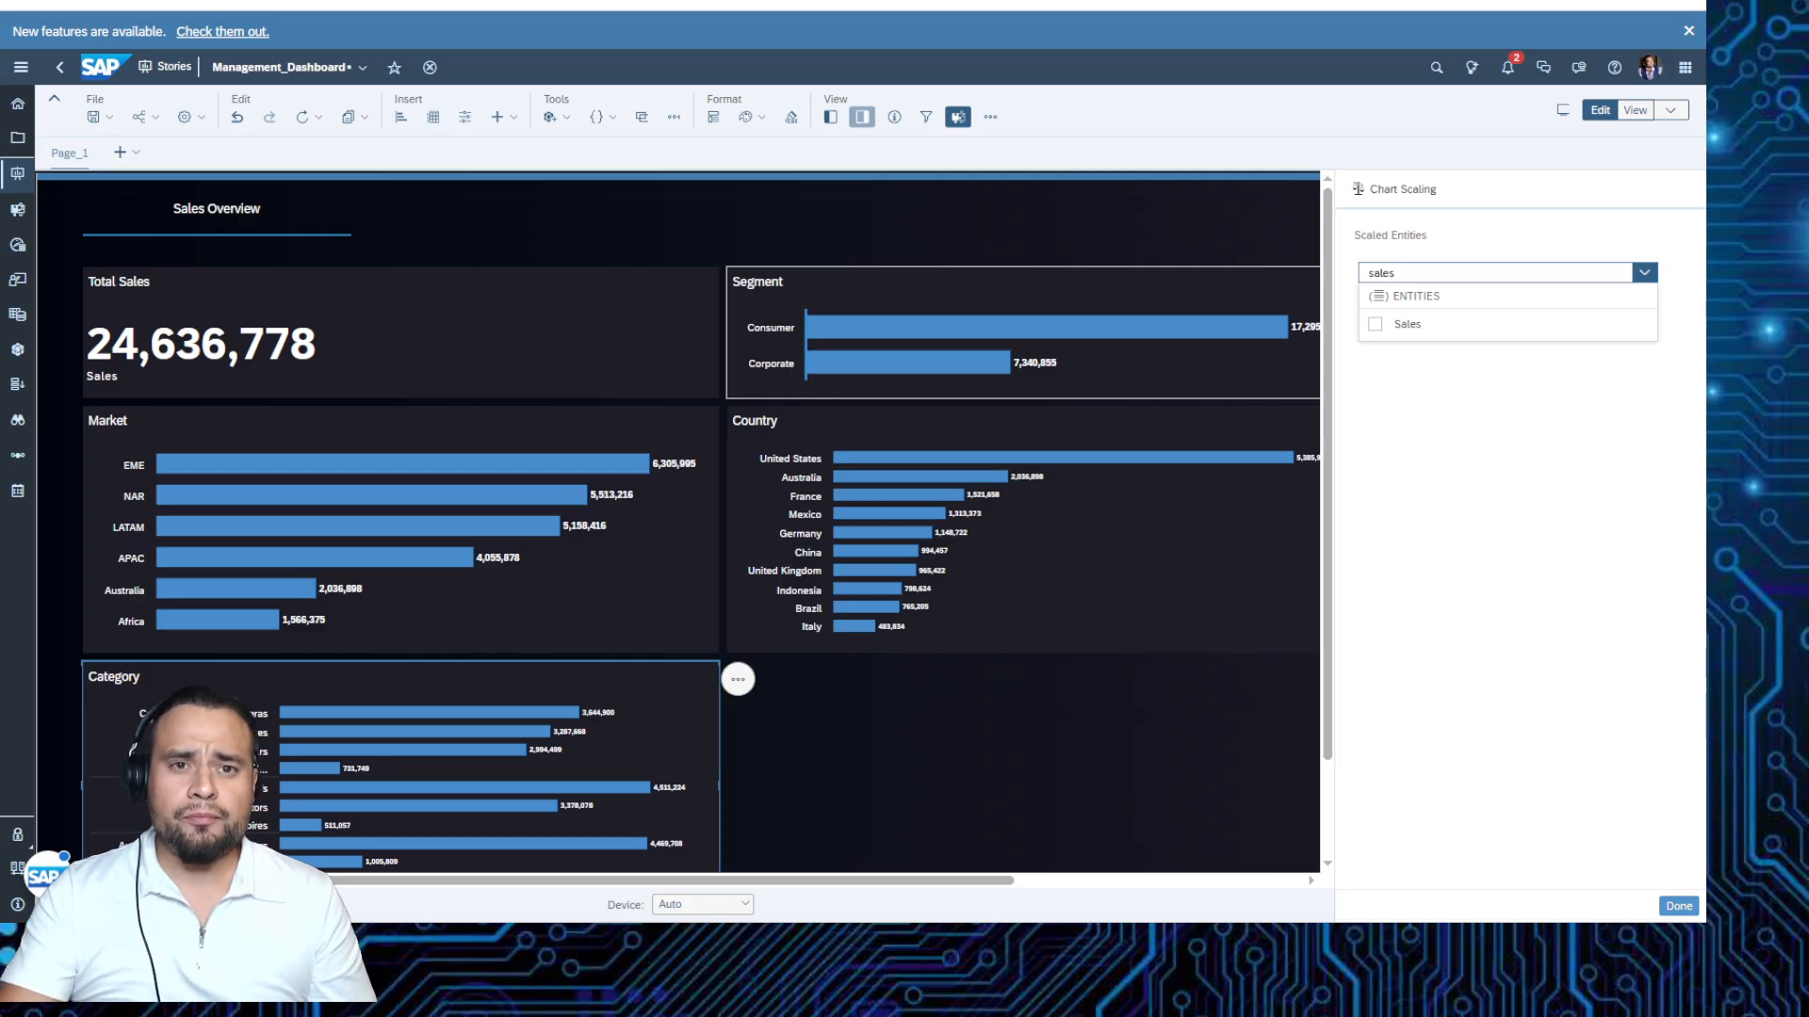
click(813, 341)
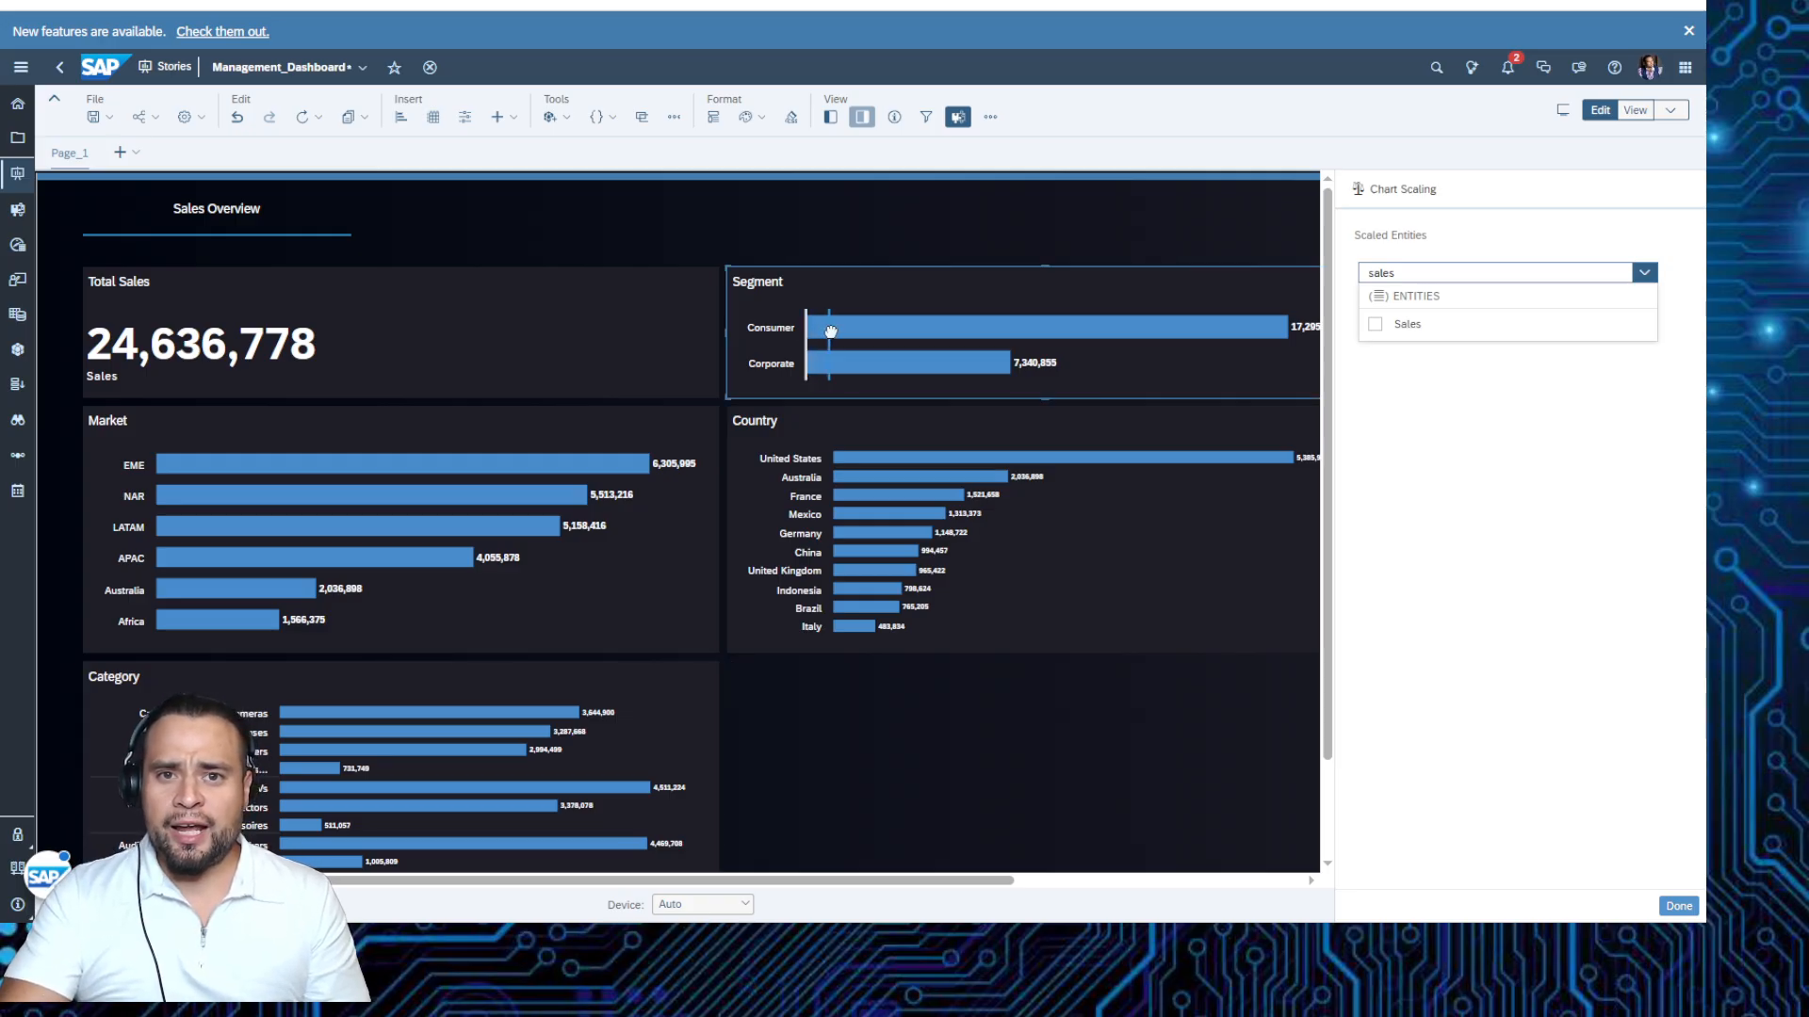
drag(837, 341, 833, 335)
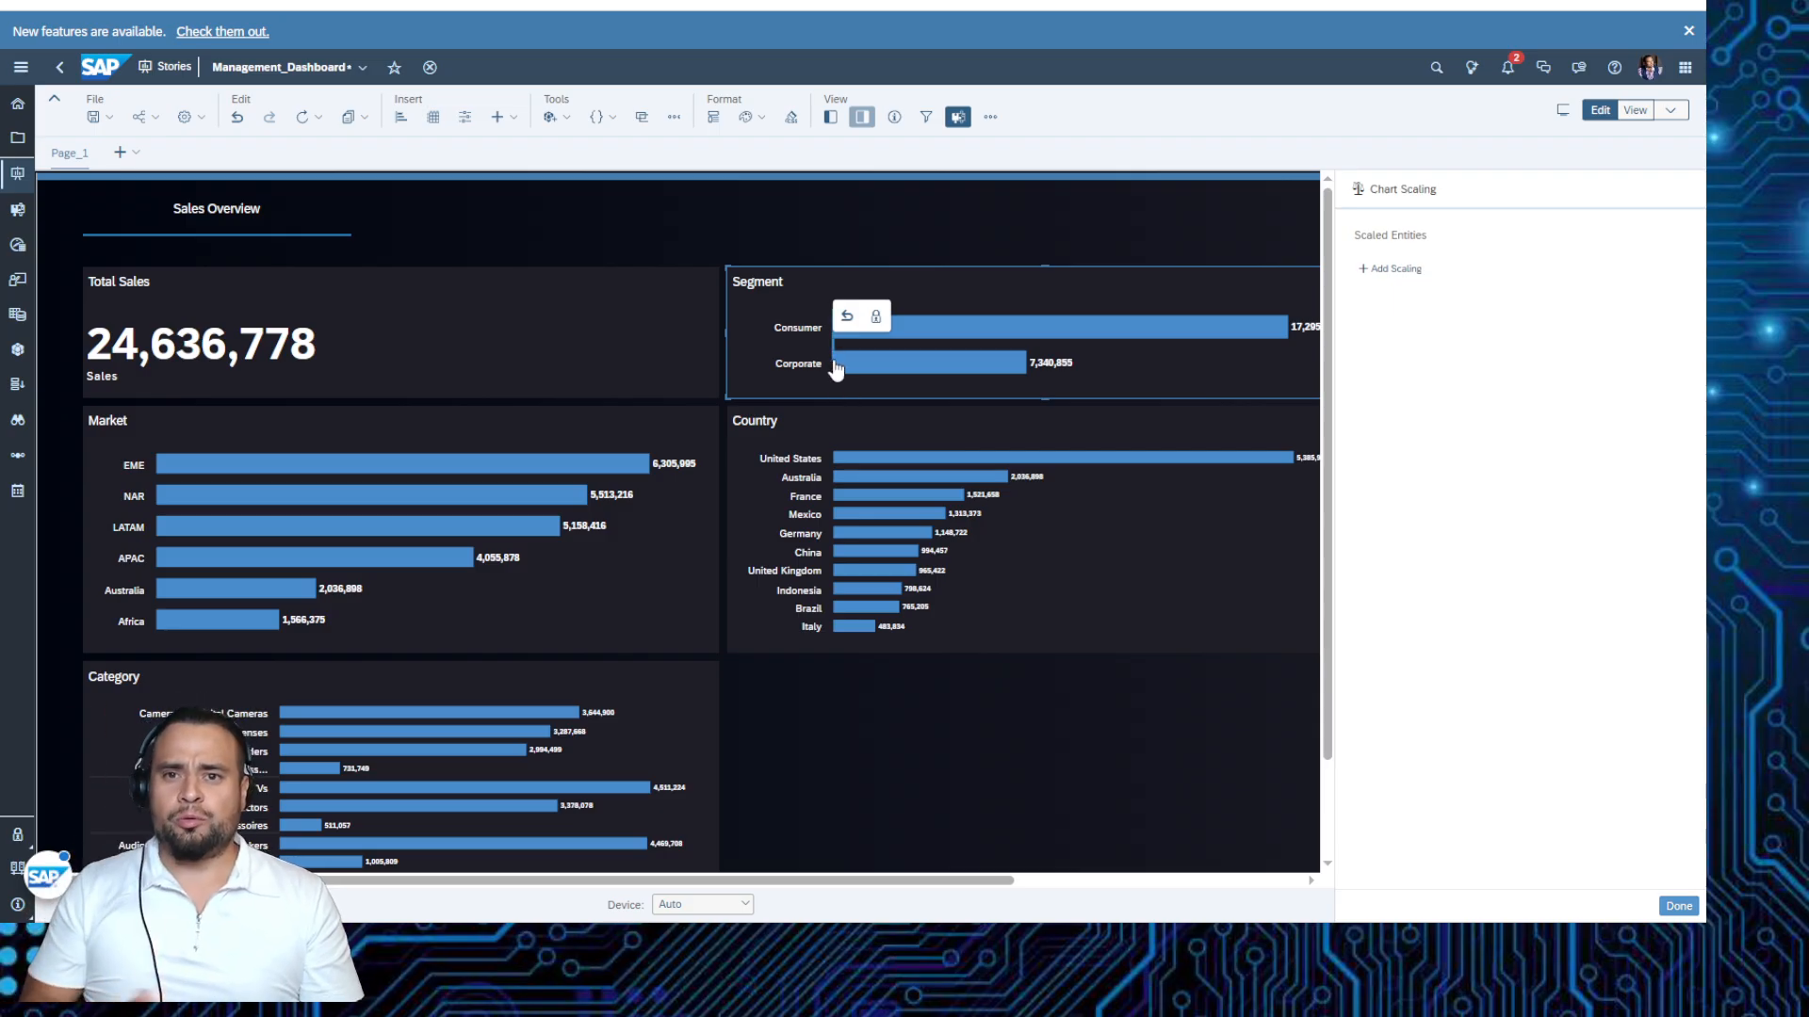
drag(833, 362, 833, 360)
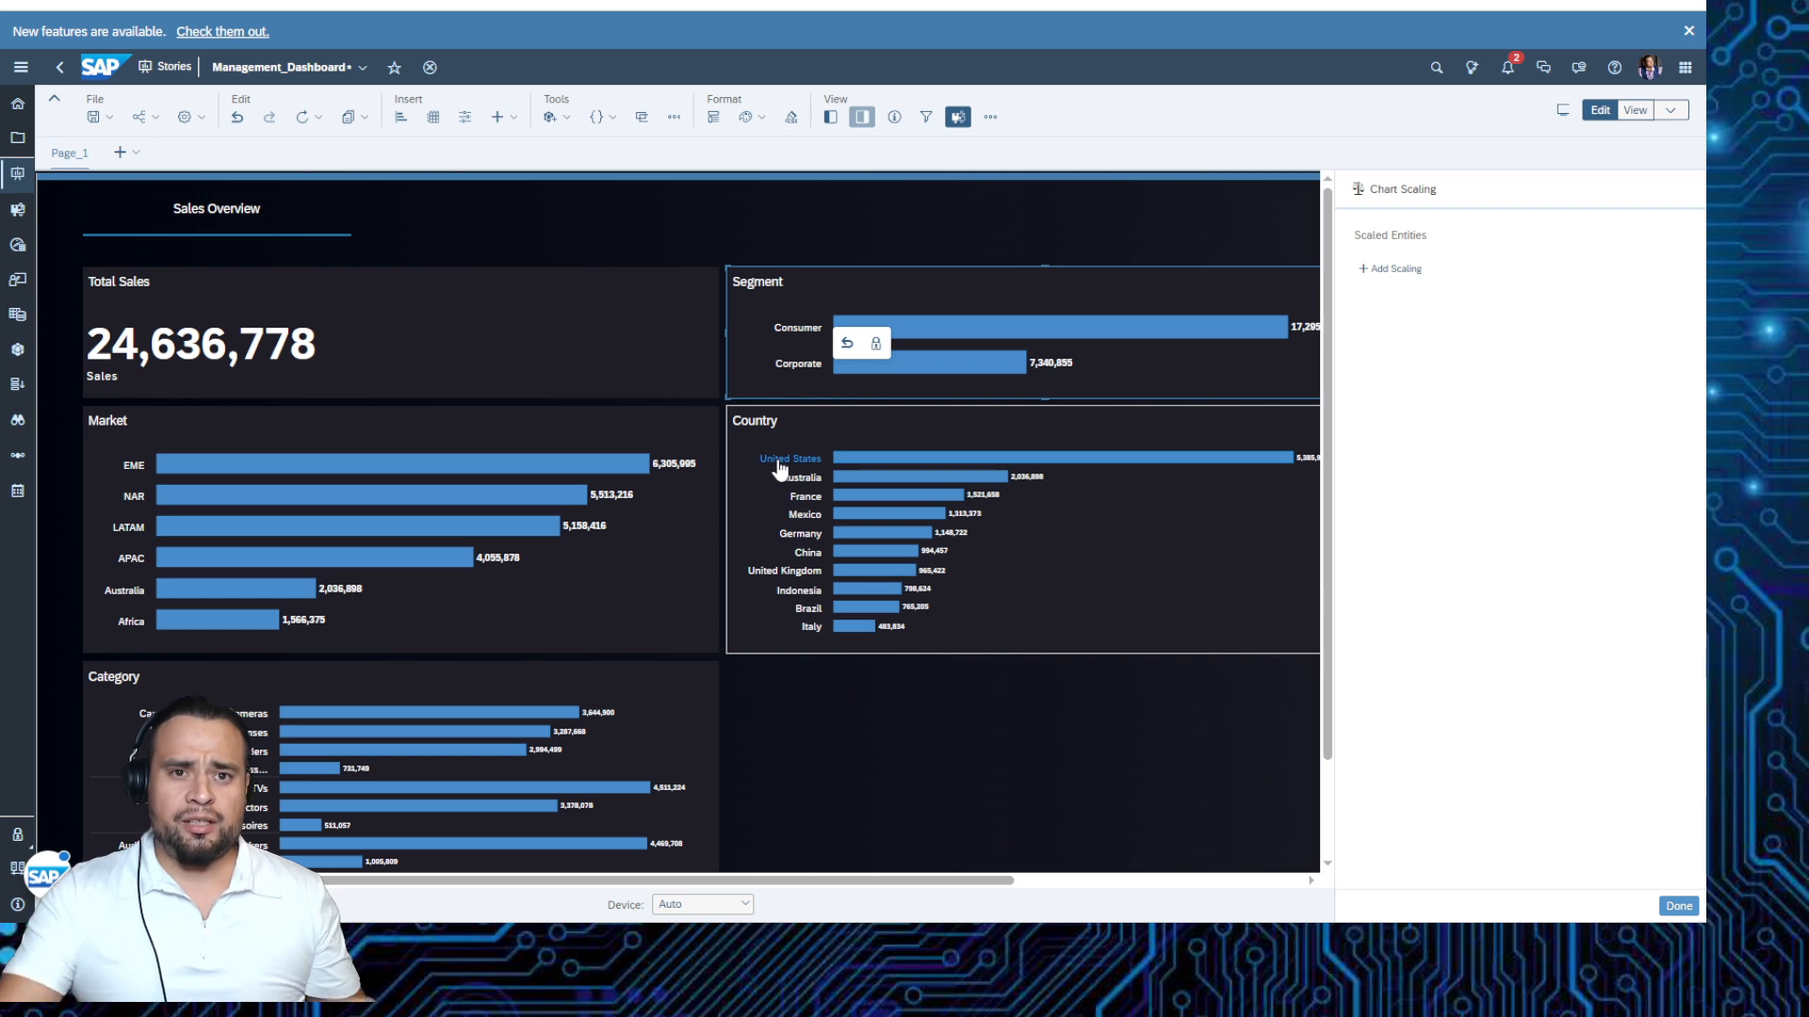
Try aligning the Market chart's category axis with the Category chart's bars below, and undo the axis move.
click(178, 488)
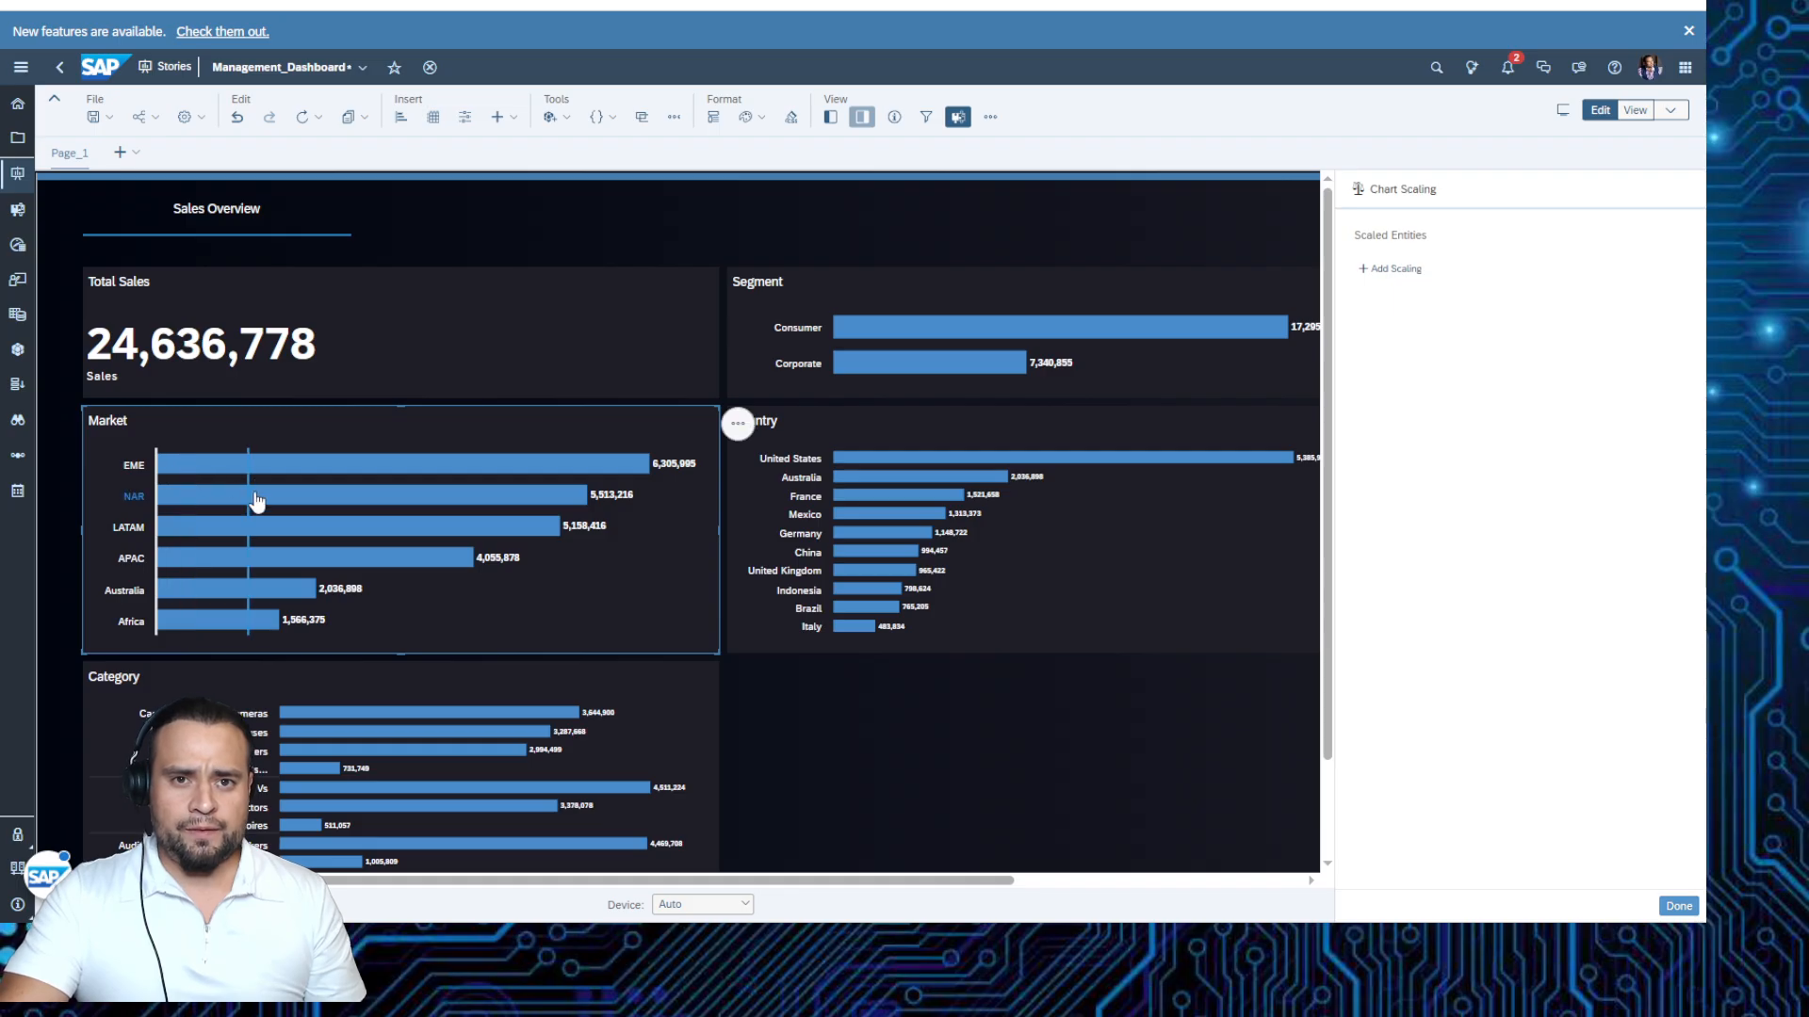
drag(282, 512, 283, 509)
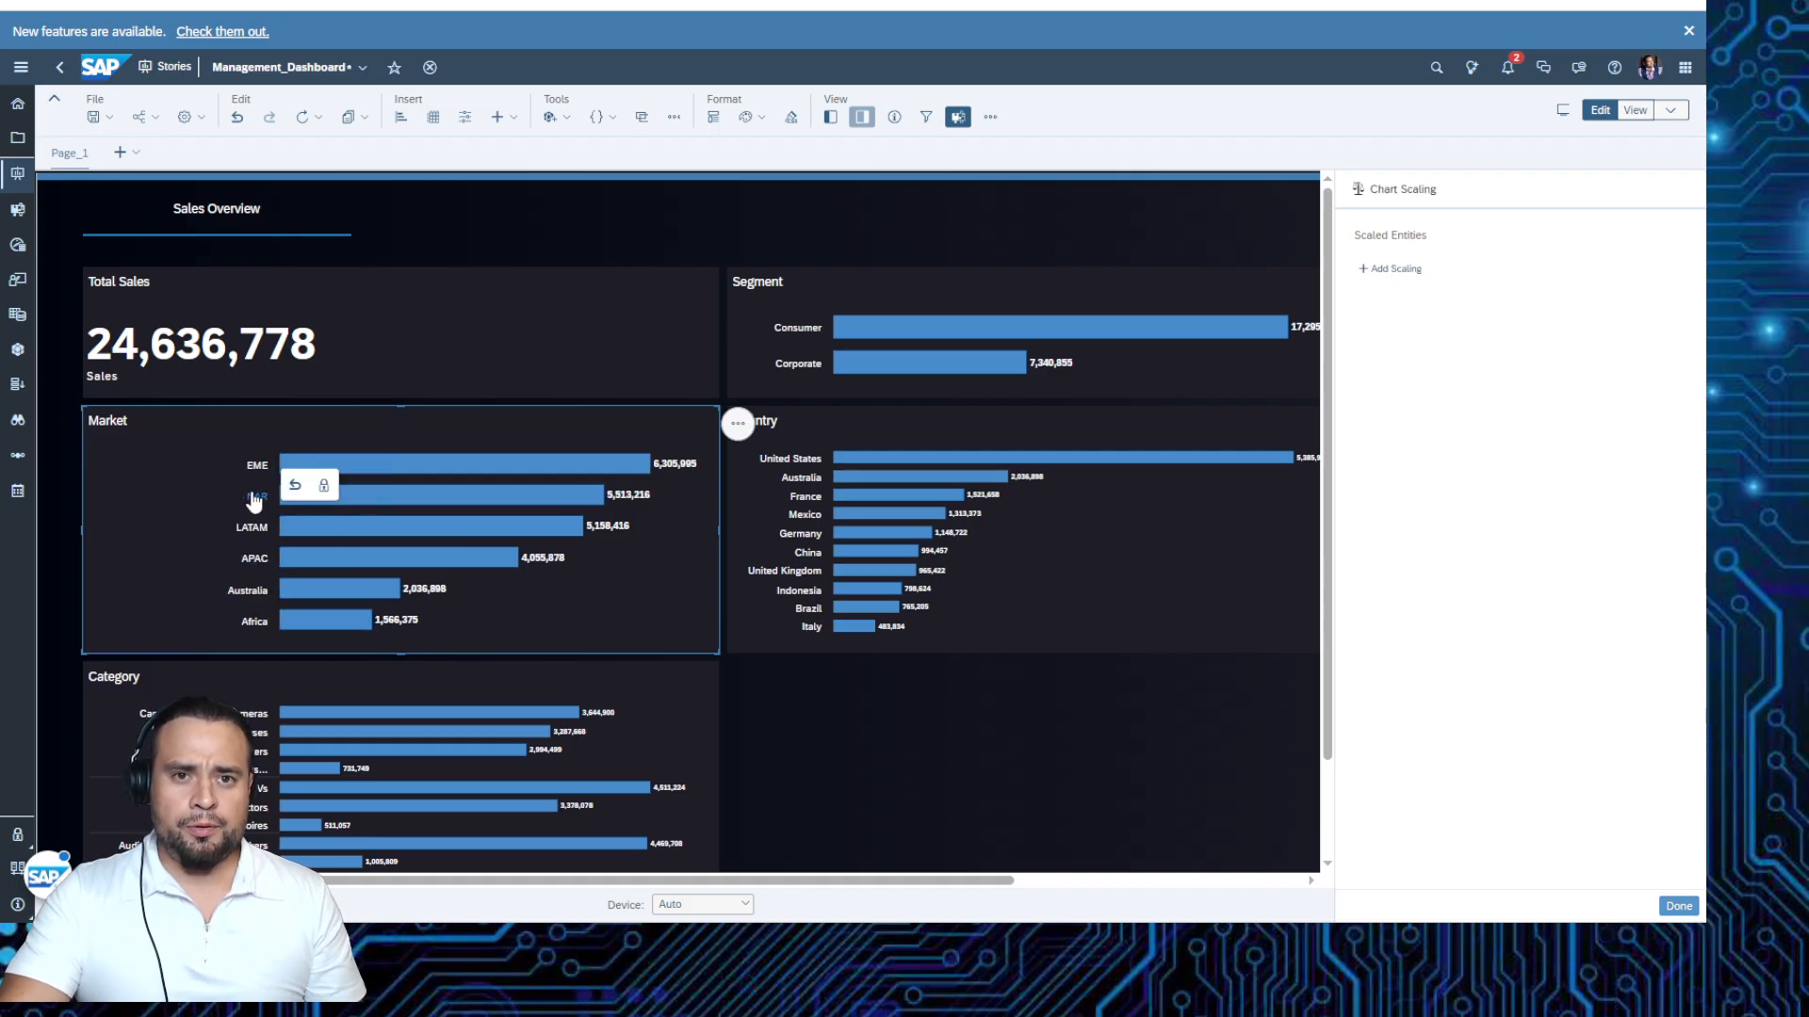
scroll(594, 605, down, 2)
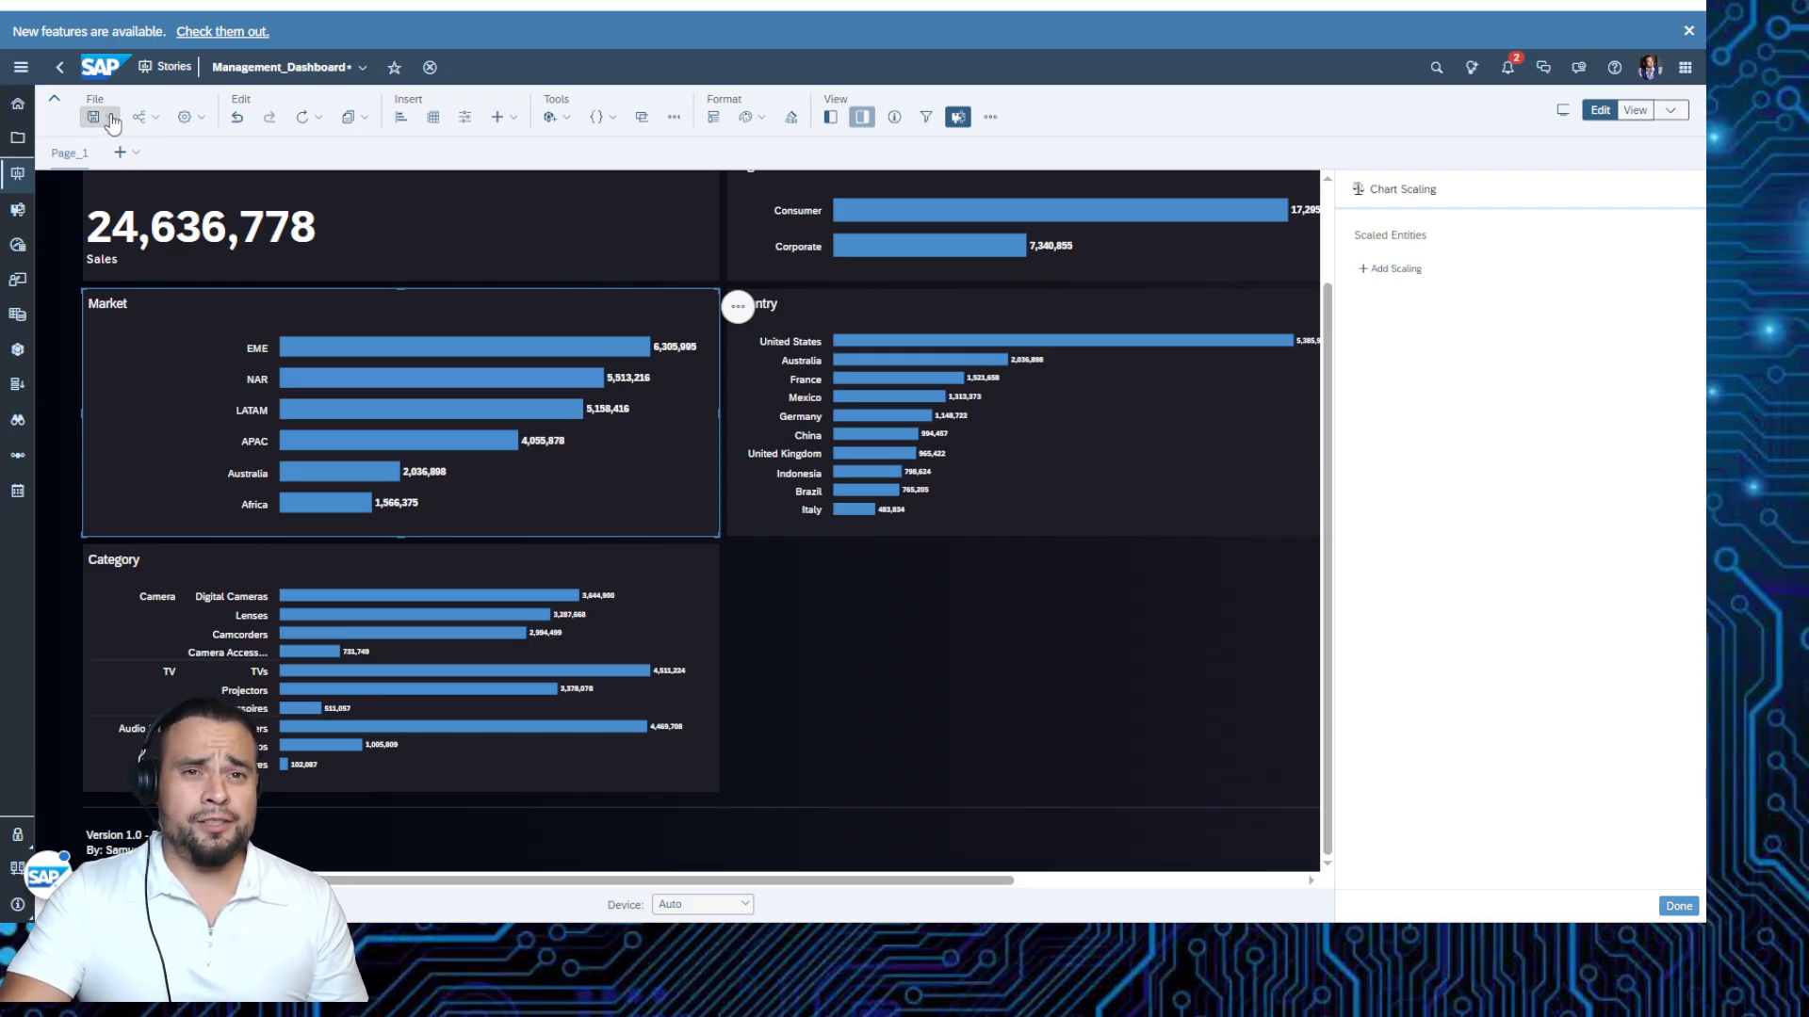
click(239, 119)
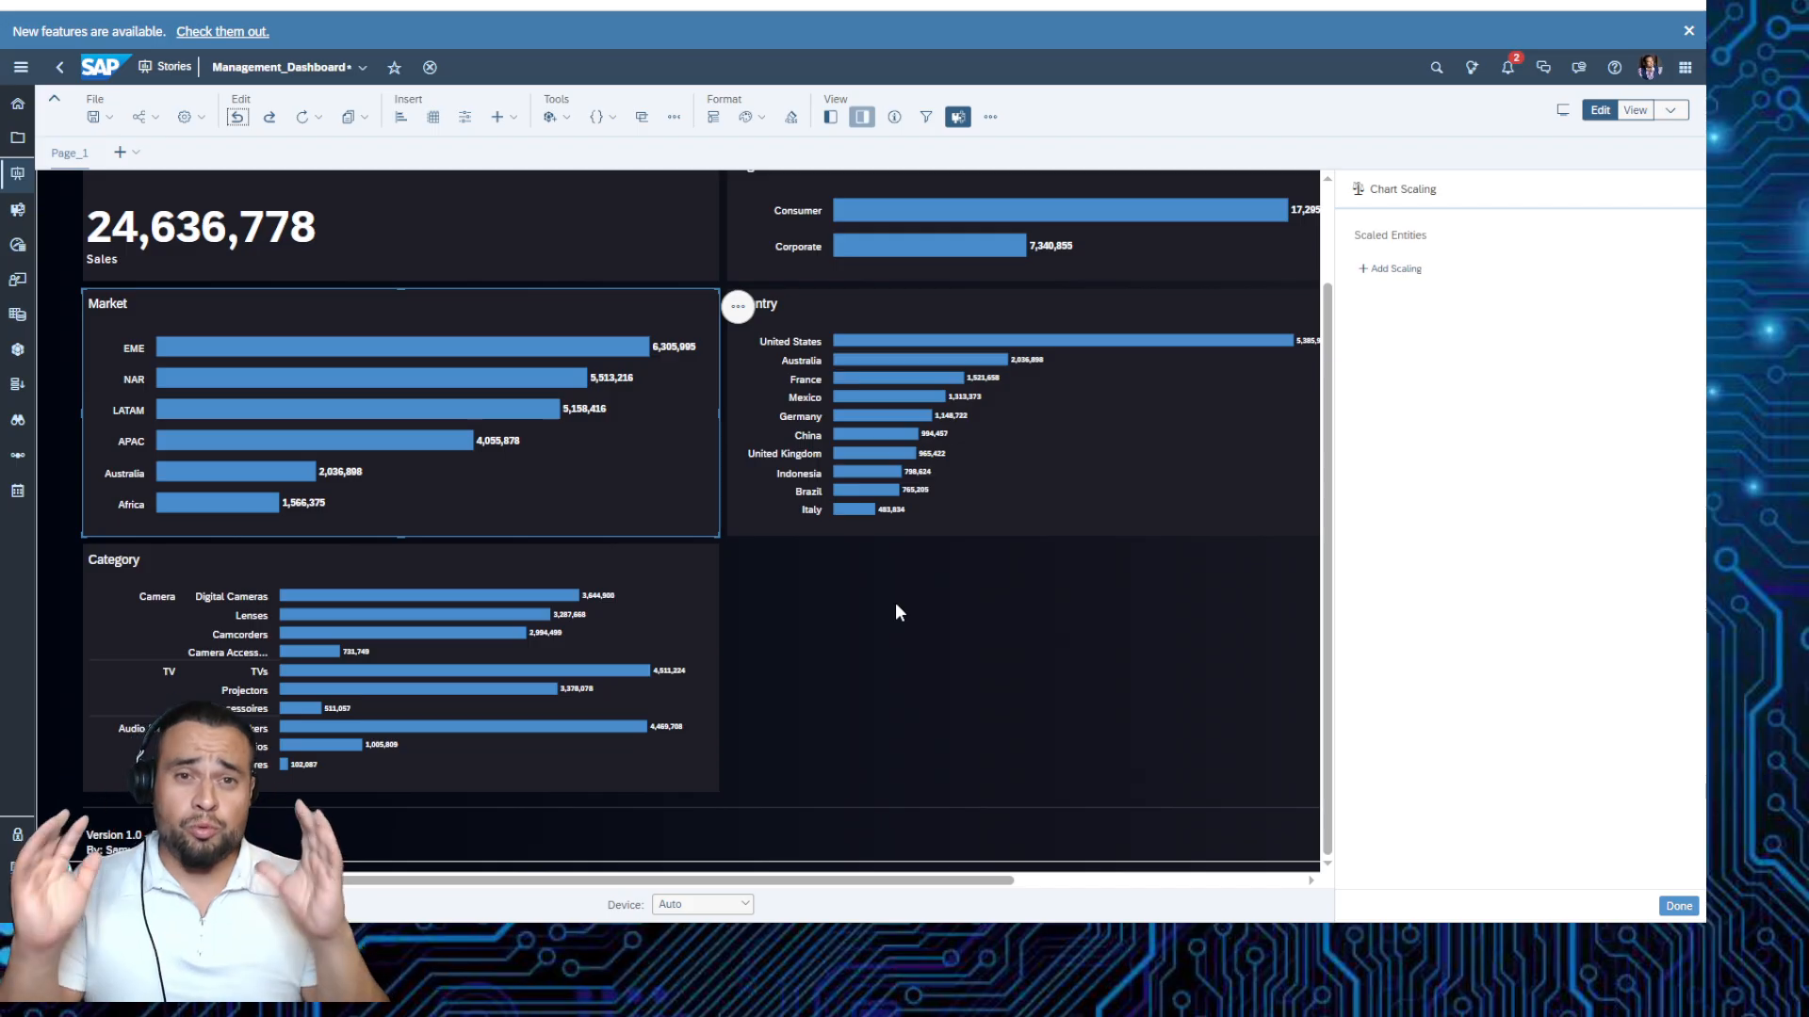
Save the Management_Dashboard story.
click(102, 118)
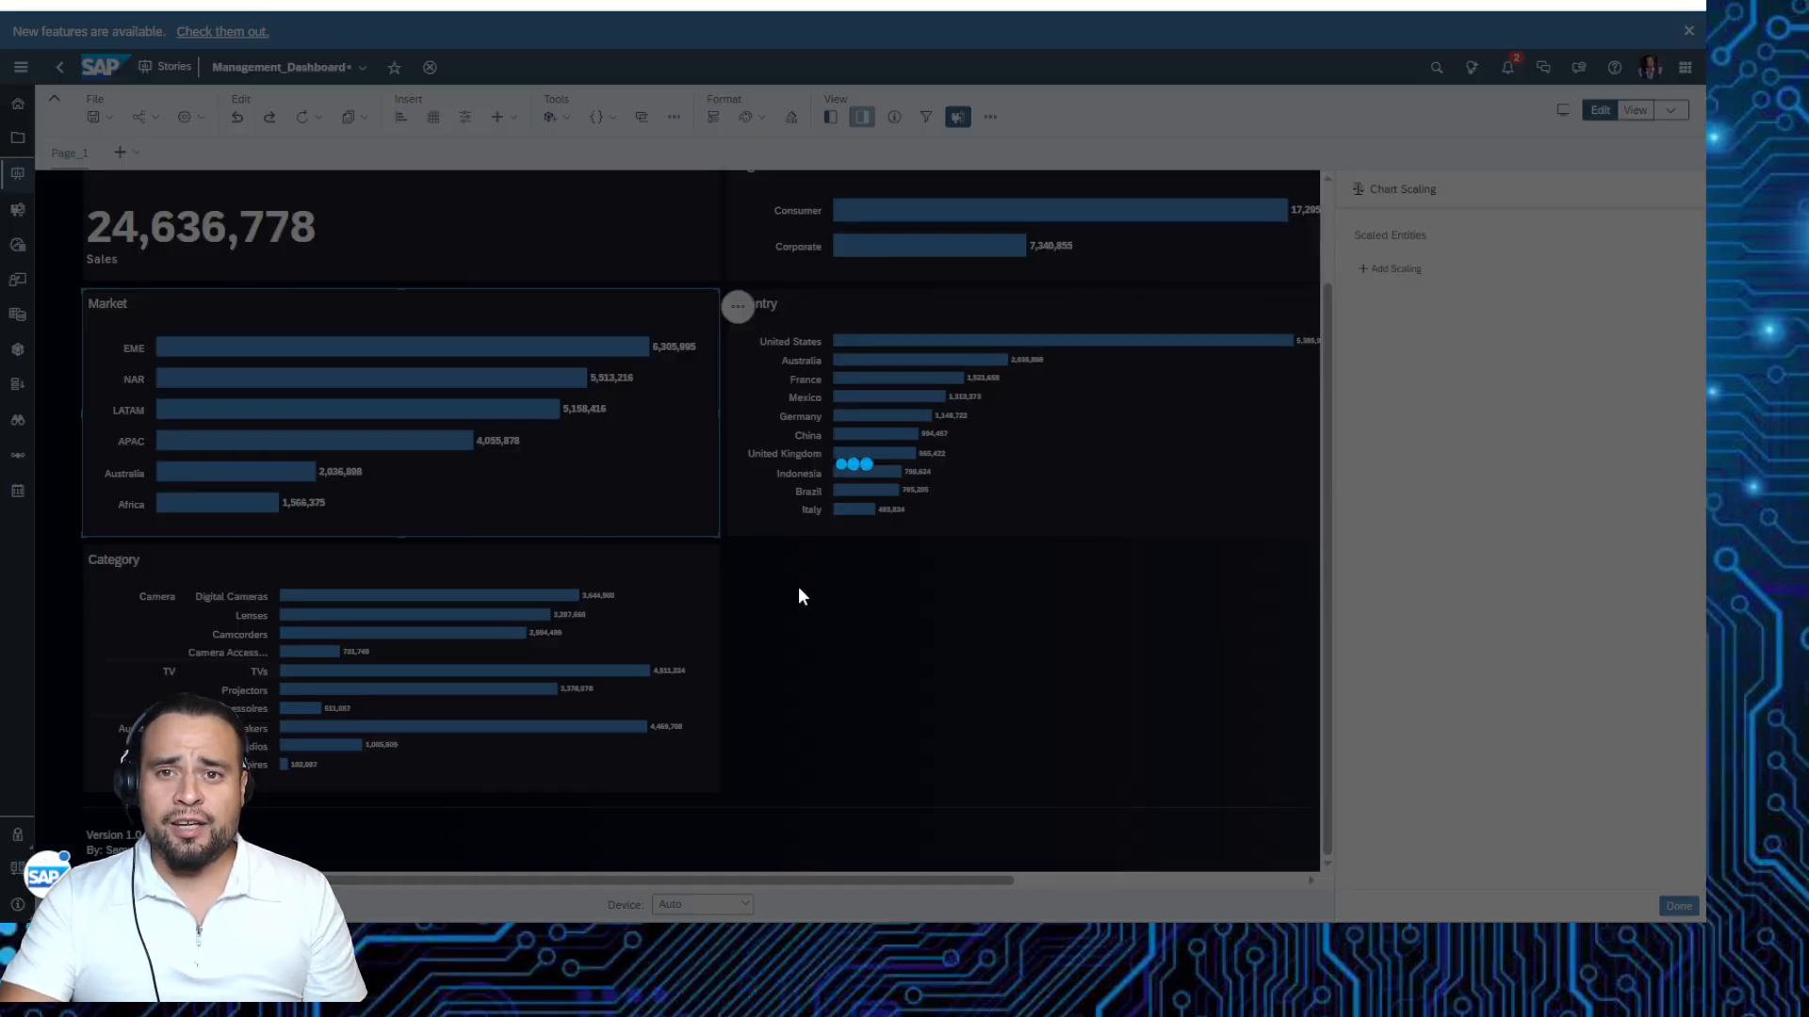